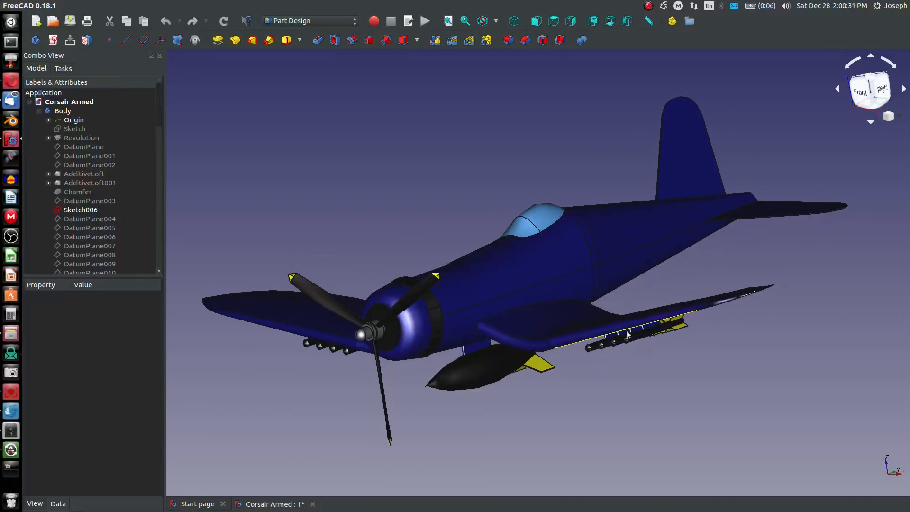
Examine the finished Corsair model from several angles, including the wings, propeller, canopy and underwing weapons.
middle_drag(494, 330, 758, 390)
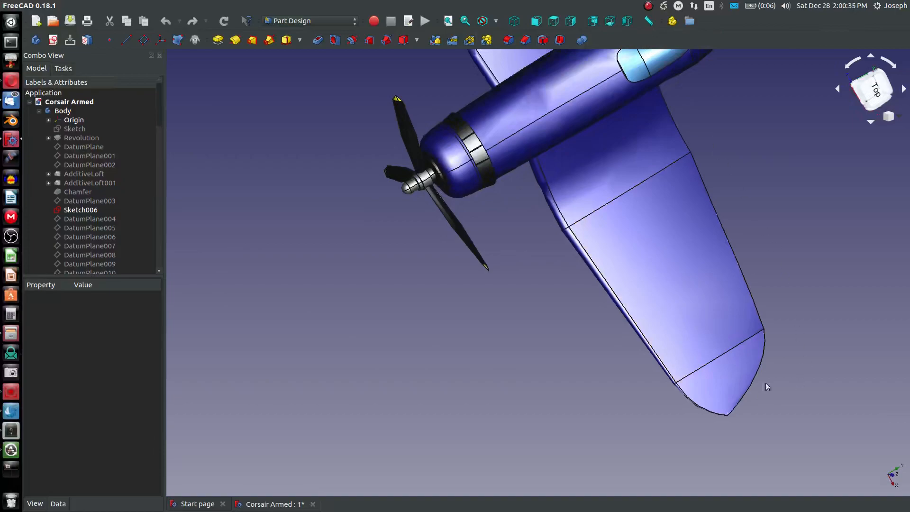
middle_drag(687, 248, 616, 144)
scroll(588, 145, down, 4)
scroll(565, 107, up, 6)
middle_drag(573, 101, 540, 113)
scroll(540, 114, down, 4)
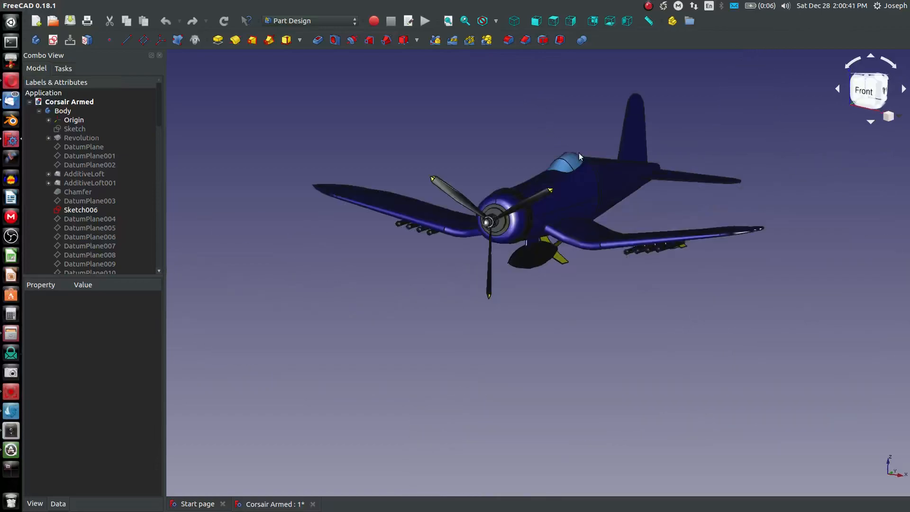
scroll(567, 118, up, 3)
middle_drag(569, 203, 553, 201)
scroll(498, 170, down, 3)
middle_drag(357, 183, 417, 187)
Create a new document and switch to the Image workbench.
click(36, 21)
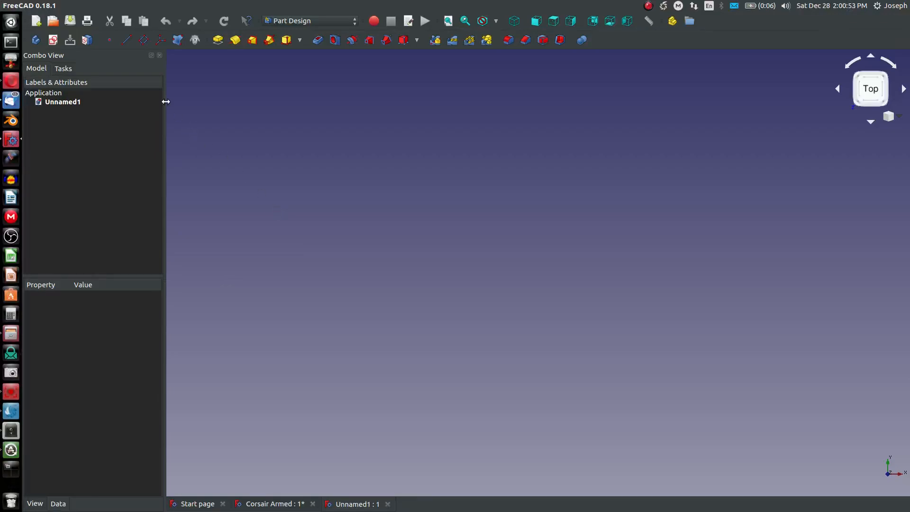
click(305, 19)
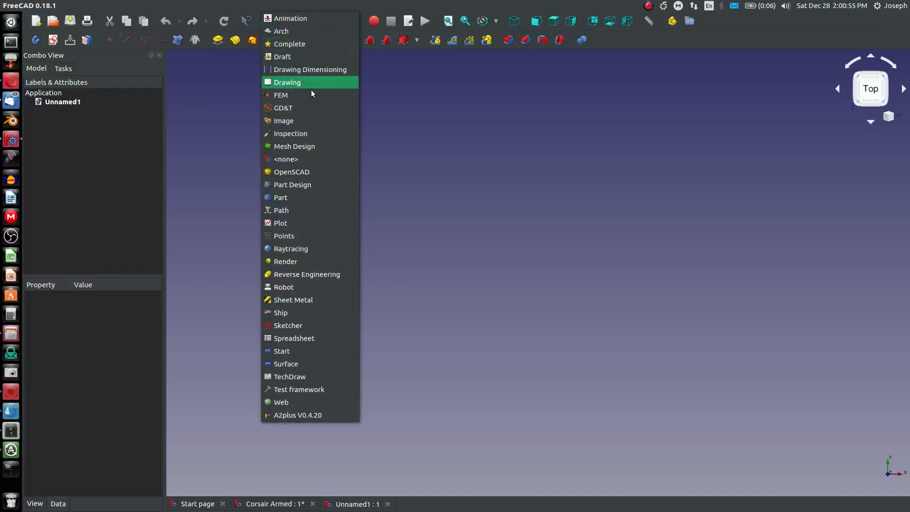
click(311, 120)
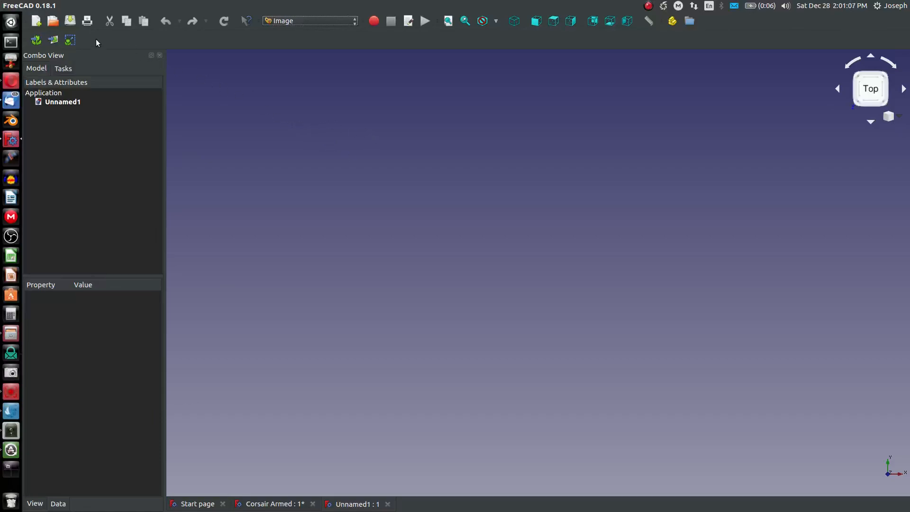
Insert the Corsair front-view reference image as an image plane on the XZ-Plane and show it in isometric view.
click(53, 40)
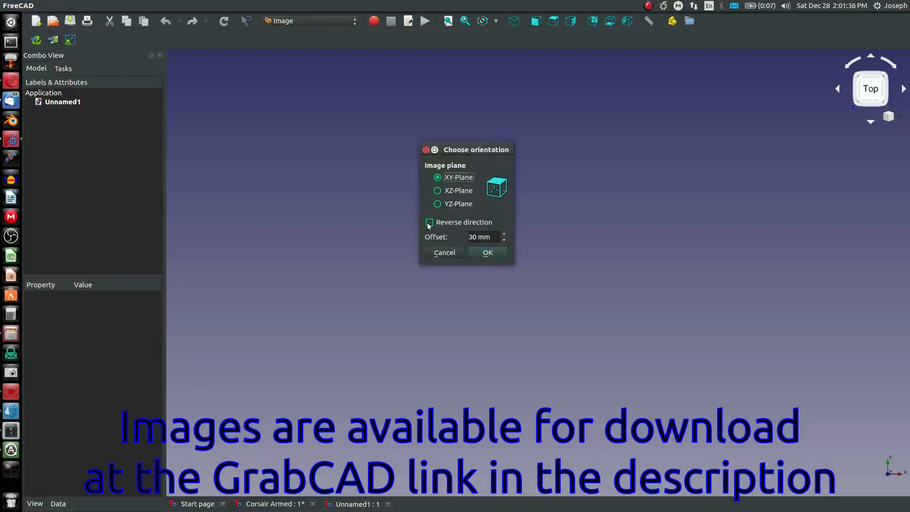
click(438, 192)
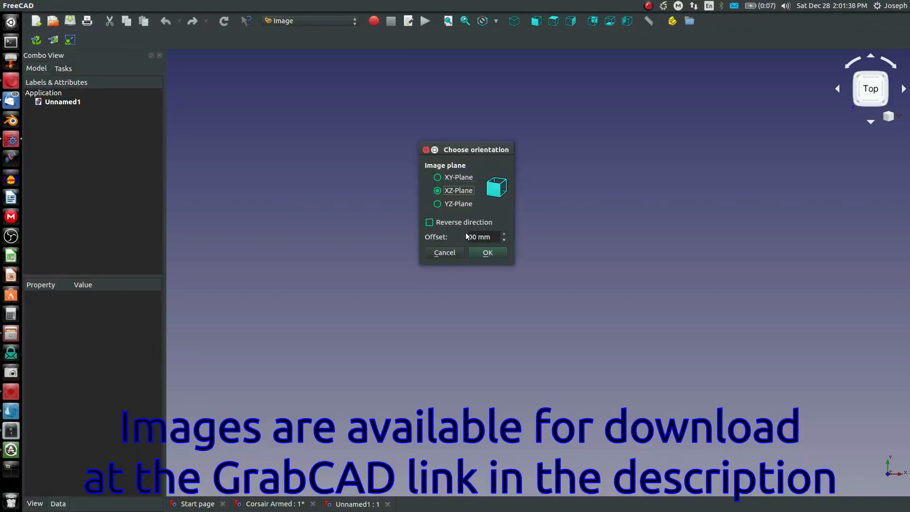
click(488, 254)
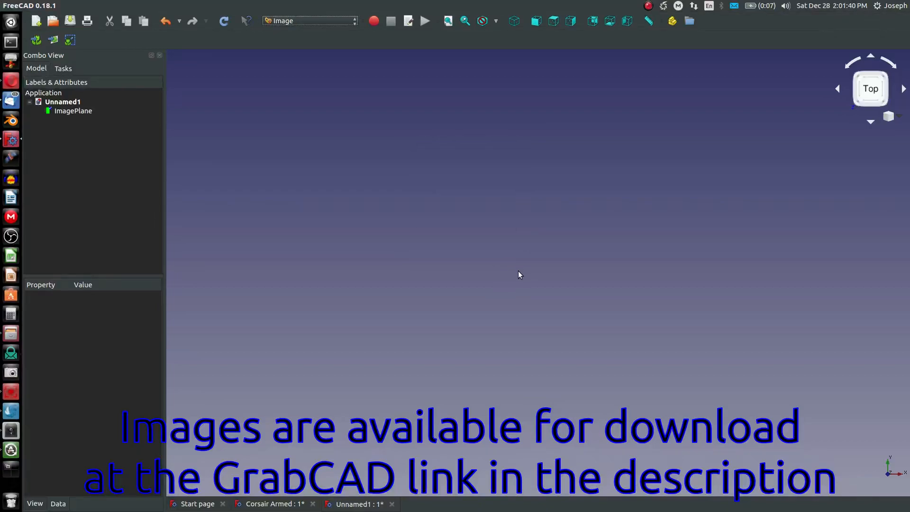
click(515, 22)
scroll(551, 283, up, 2)
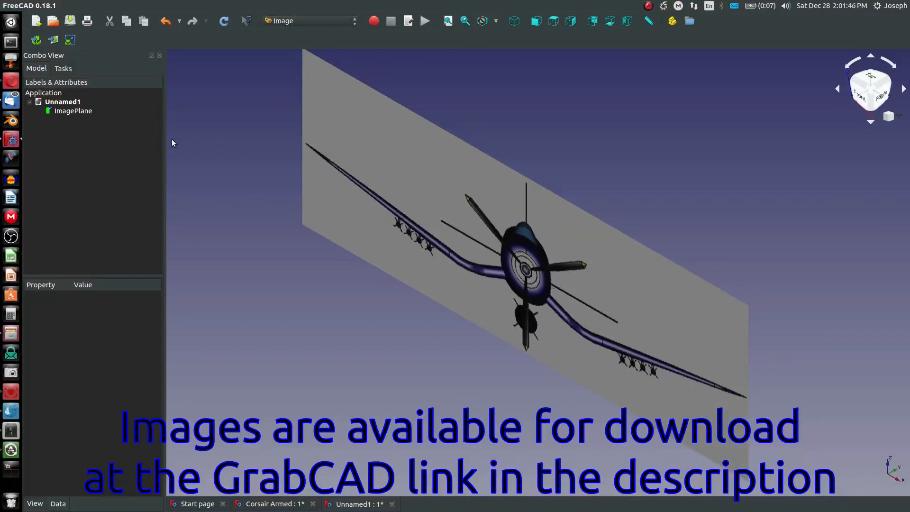
Rename the front reference image plane as Front View.
click(78, 111)
right_click(79, 111)
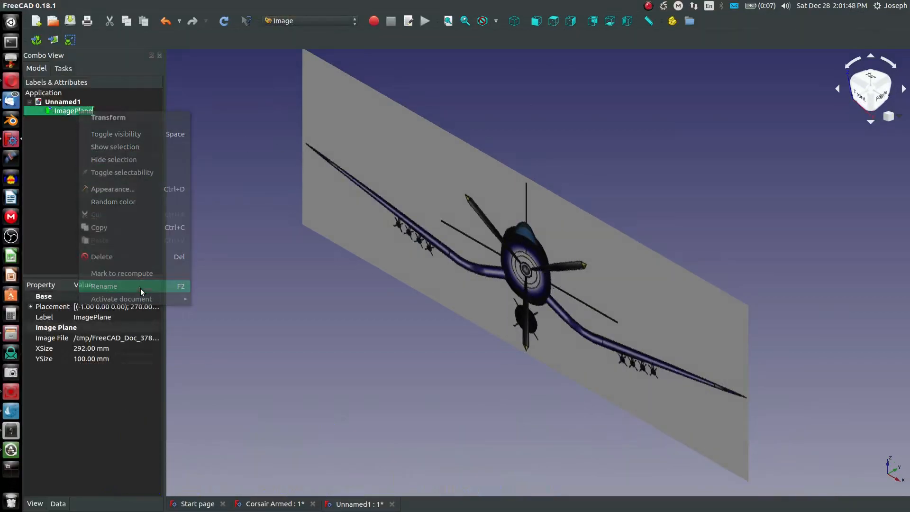
click(140, 287)
text(Front View)
key(Return)
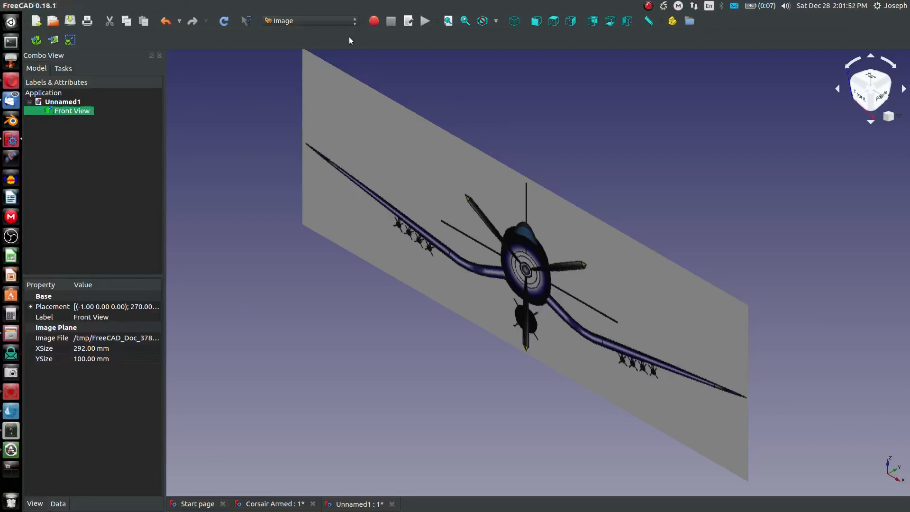
Insert the Corsair side-view reference image as an image plane on the YZ-Plane.
click(55, 43)
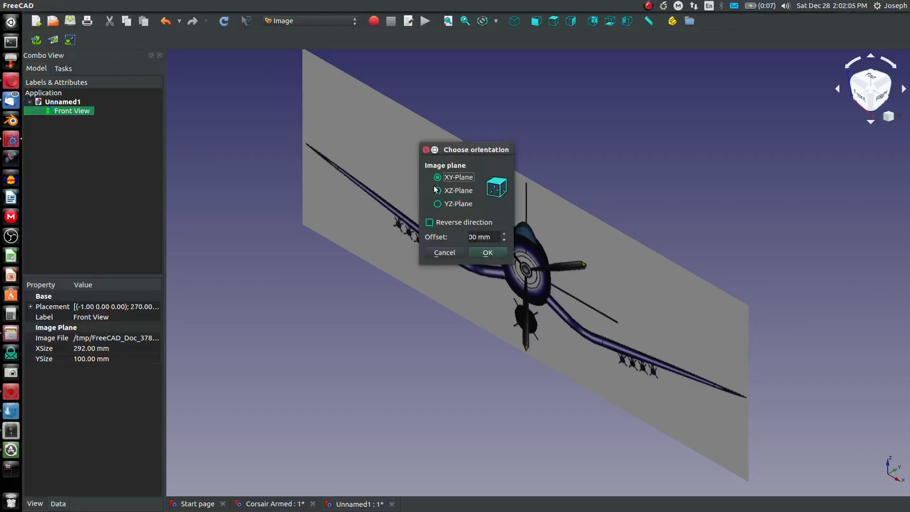
click(437, 191)
click(445, 204)
click(483, 252)
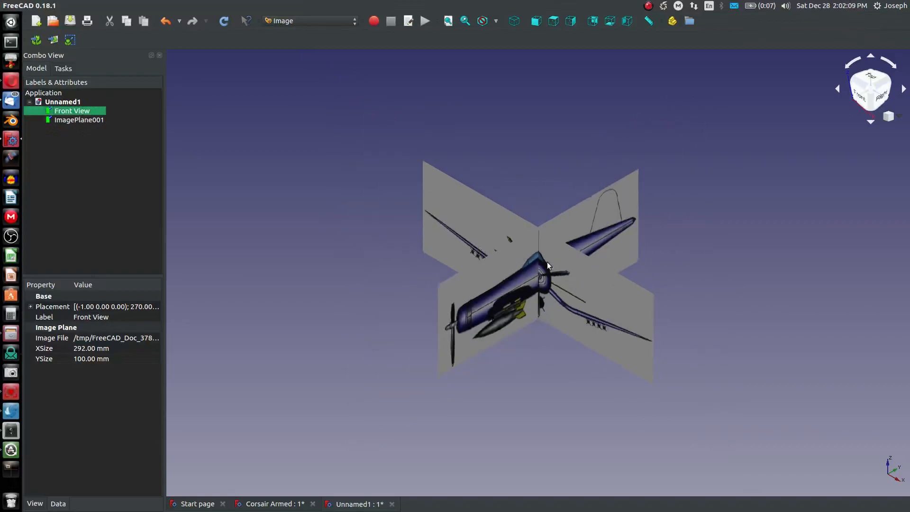
scroll(548, 261, up, 4)
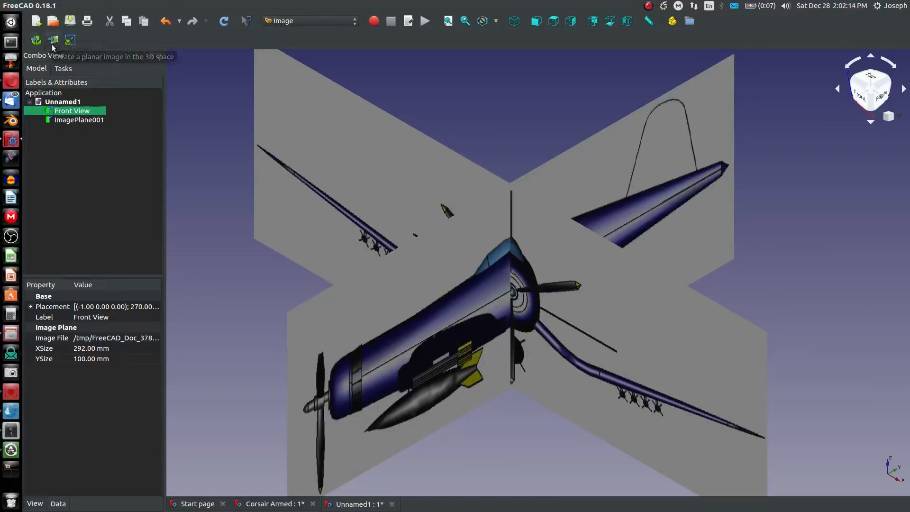
Insert the Corsair top-view reference image as an image plane on the XY-Plane.
click(53, 39)
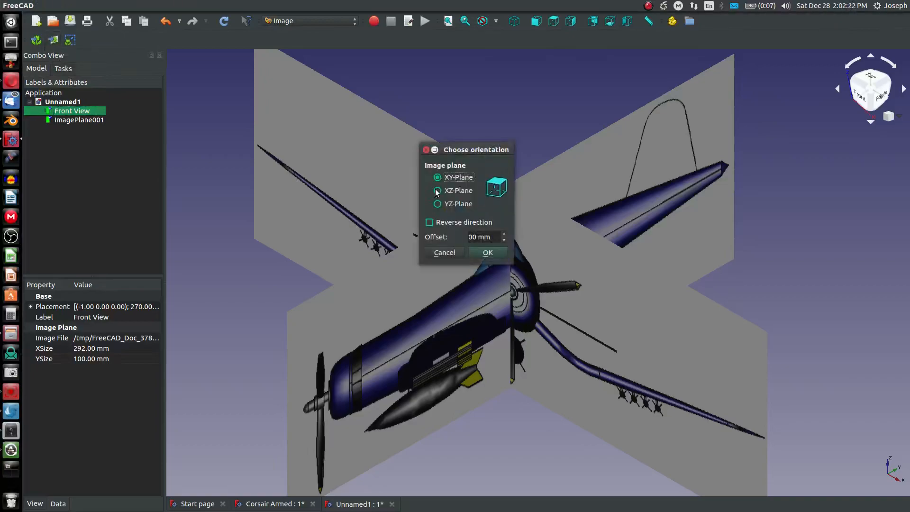
click(486, 253)
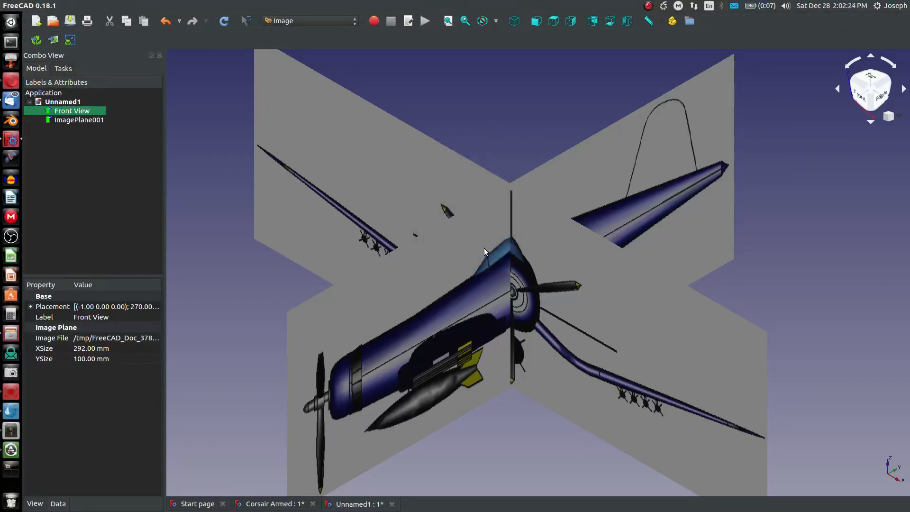
middle_drag(489, 257, 469, 261)
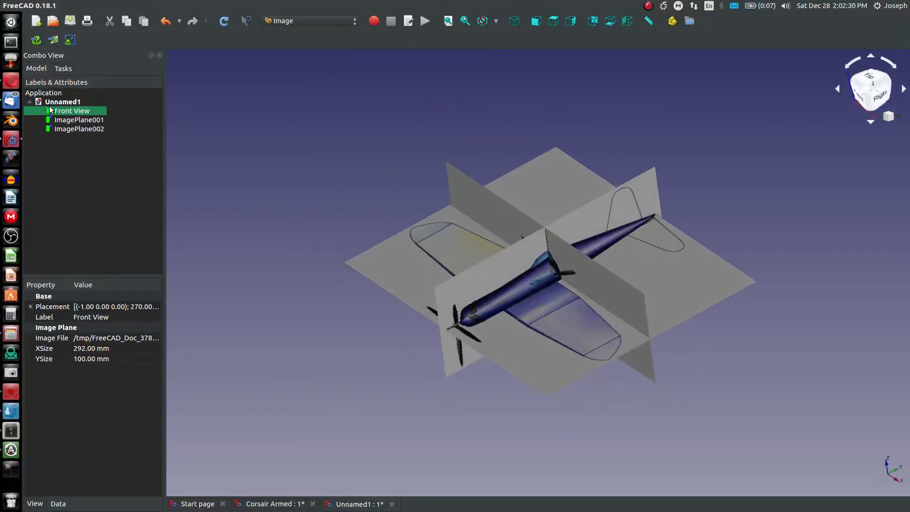
Rename the image plane holding the side reference picture as Side View.
click(72, 119)
right_click(71, 119)
click(126, 289)
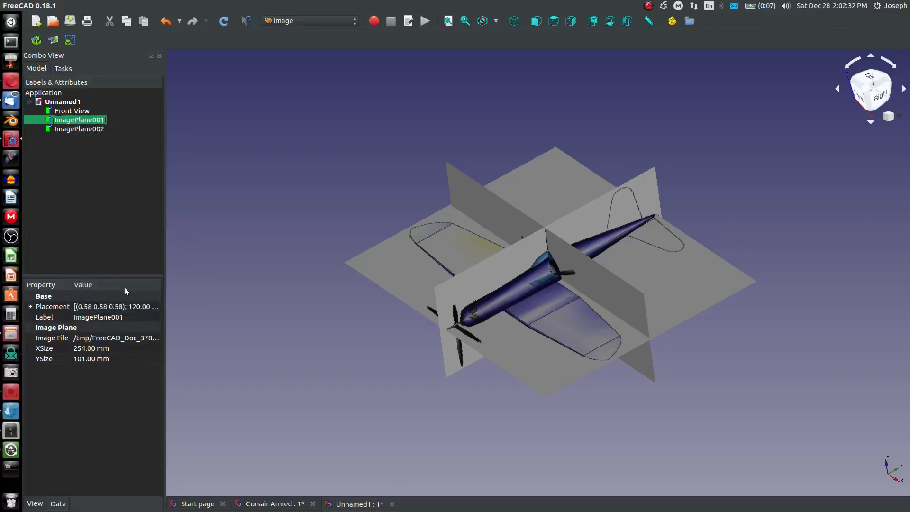
text(Side View)
key(Return)
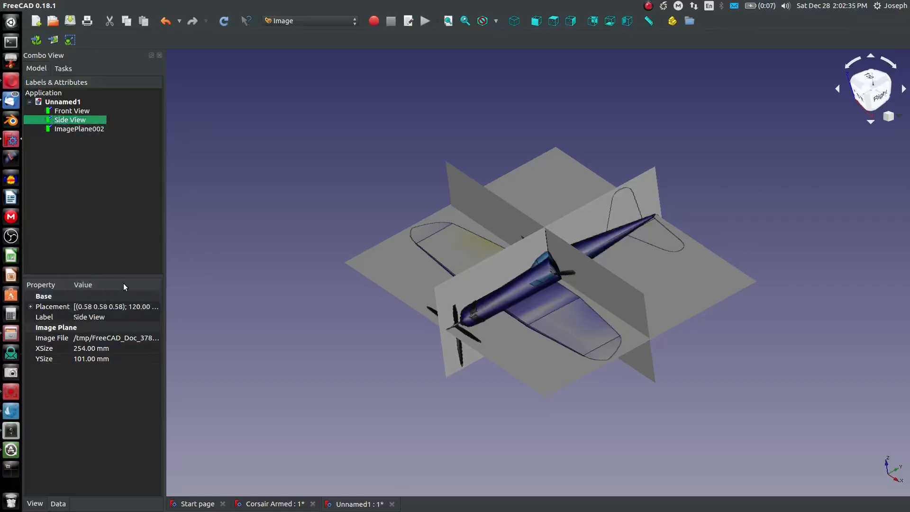
Rename the image plane holding the top reference picture as Top View.
click(84, 129)
right_click(81, 129)
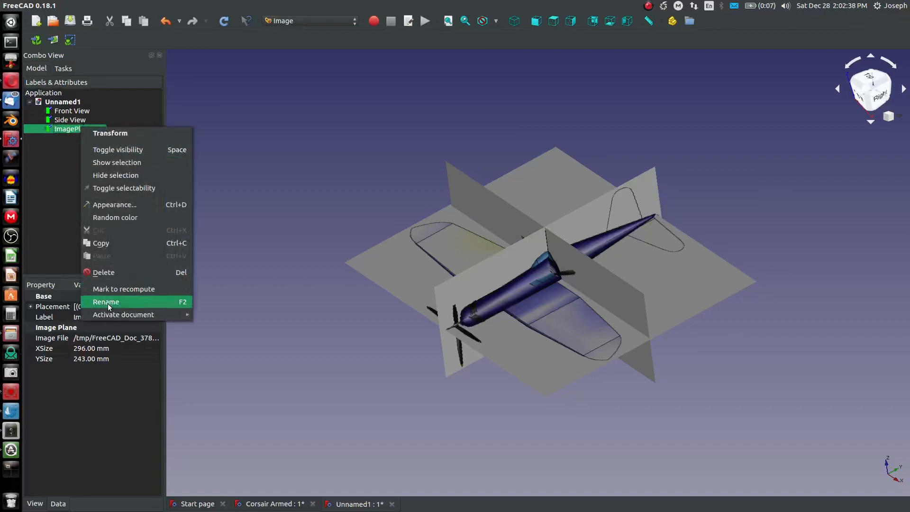
click(108, 306)
text(Top View)
key(Return)
click(50, 213)
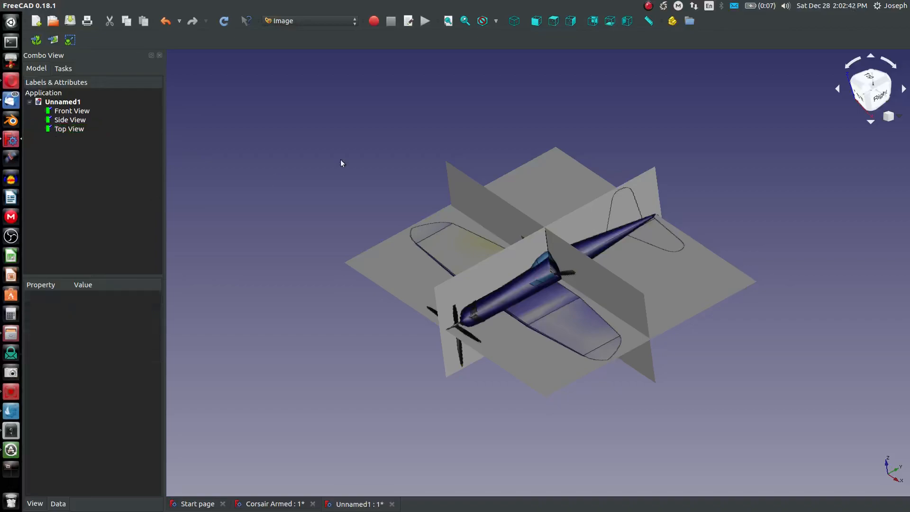
In the Part Design workbench, move the Front View image along its normal axis until it stands behind the airplane's tail.
click(353, 21)
click(299, 186)
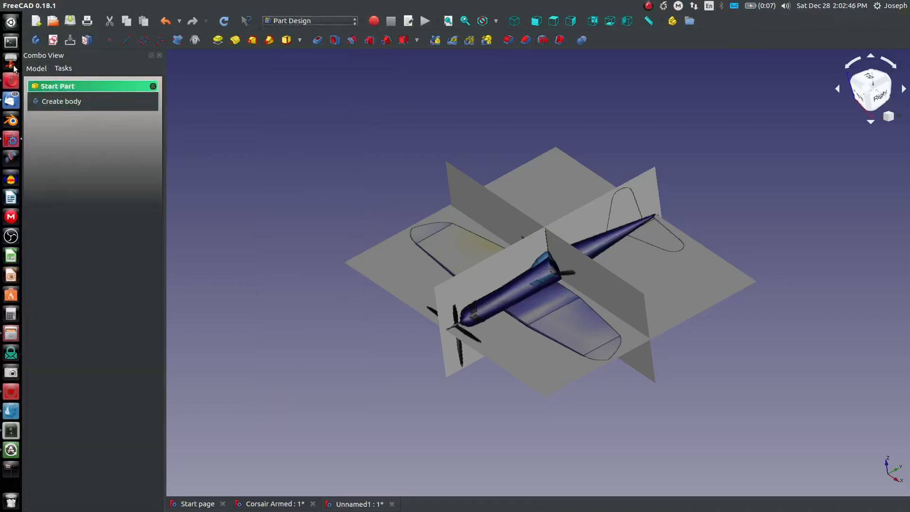
click(30, 70)
double_click(60, 114)
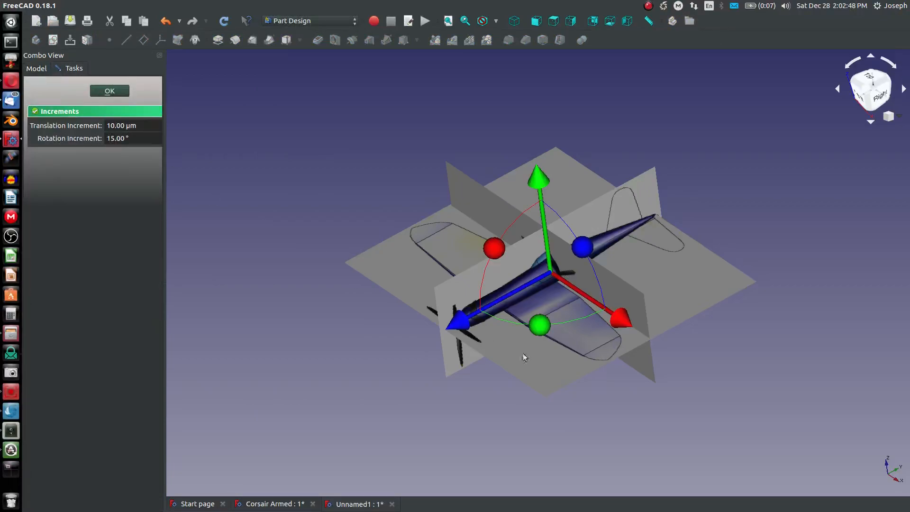
drag(465, 320, 636, 249)
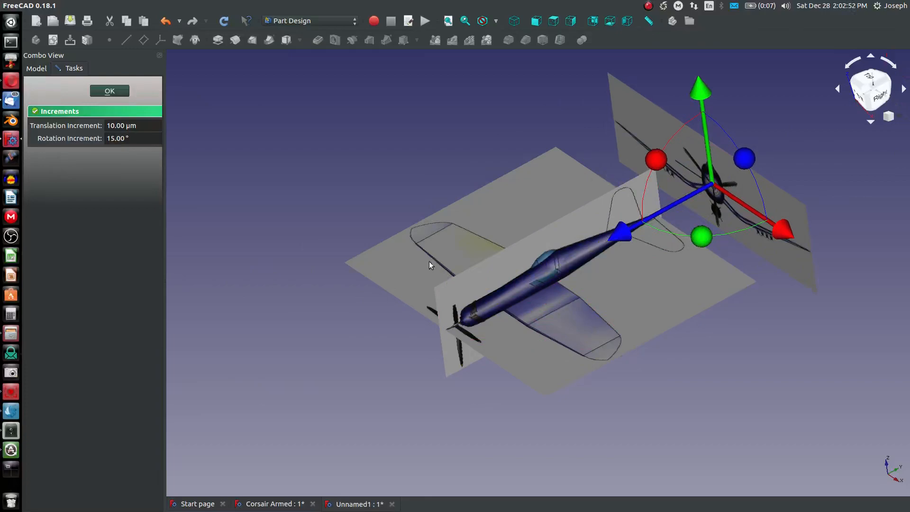
click(105, 92)
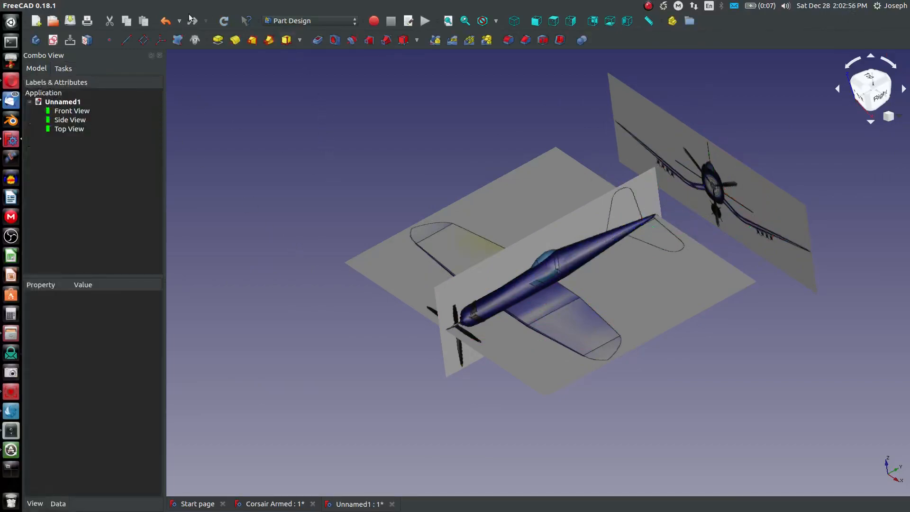
Create a new sketch on the XY_Plane base plane.
click(54, 40)
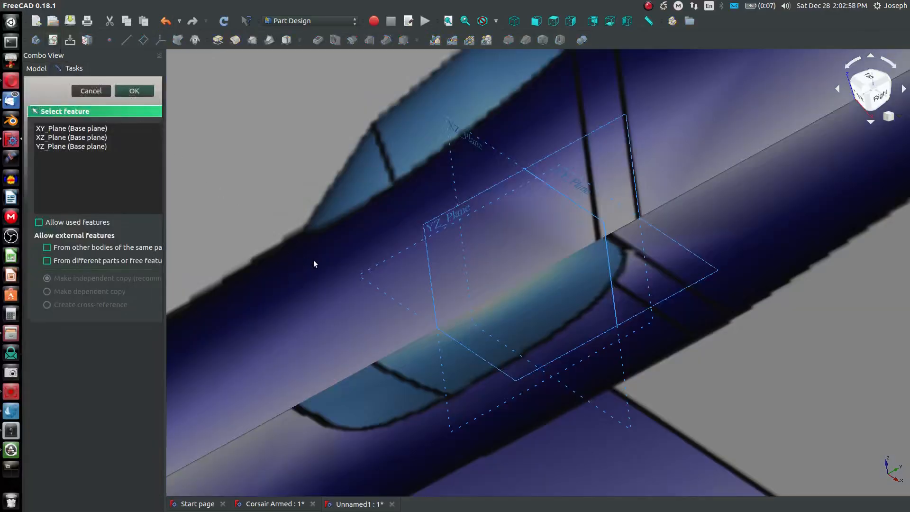
click(474, 336)
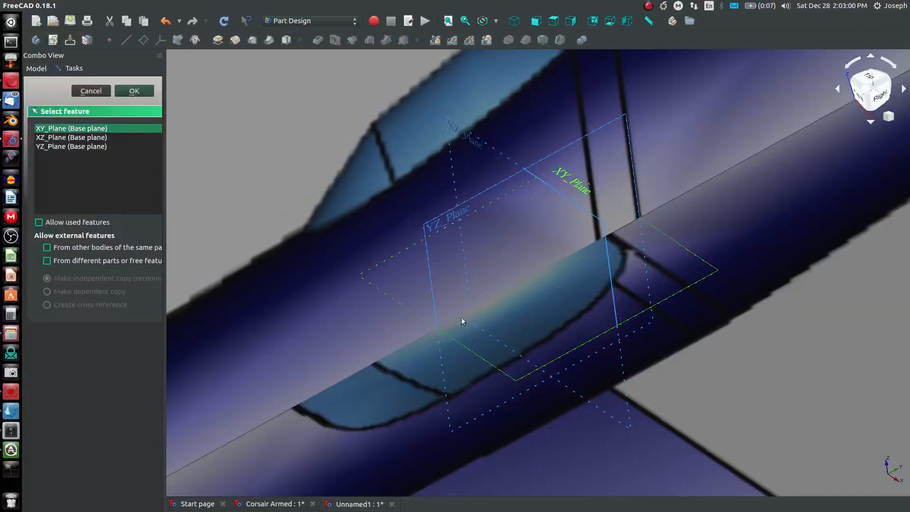
click(134, 91)
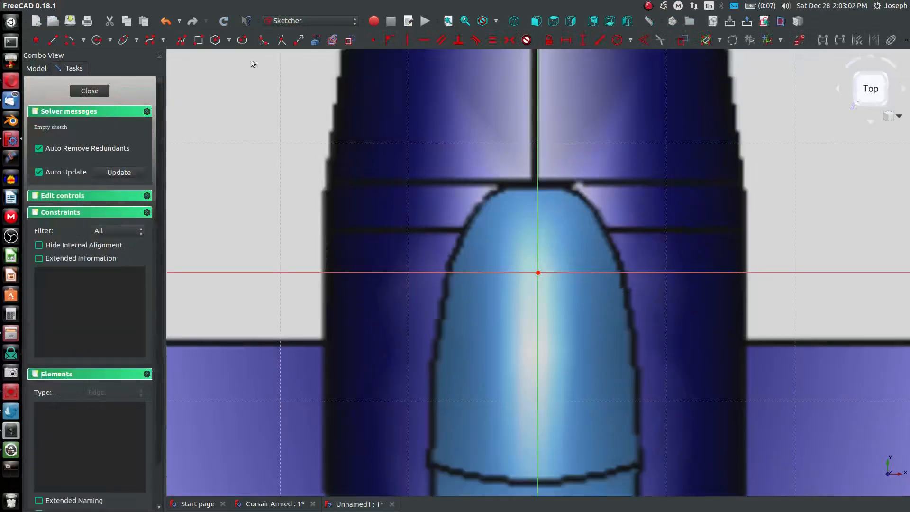
Sketch a narrow closed right triangle from the origin down the vertical axis, about 16 mm long with a short horizontal base, and close the sketch.
click(181, 40)
click(538, 273)
click(538, 479)
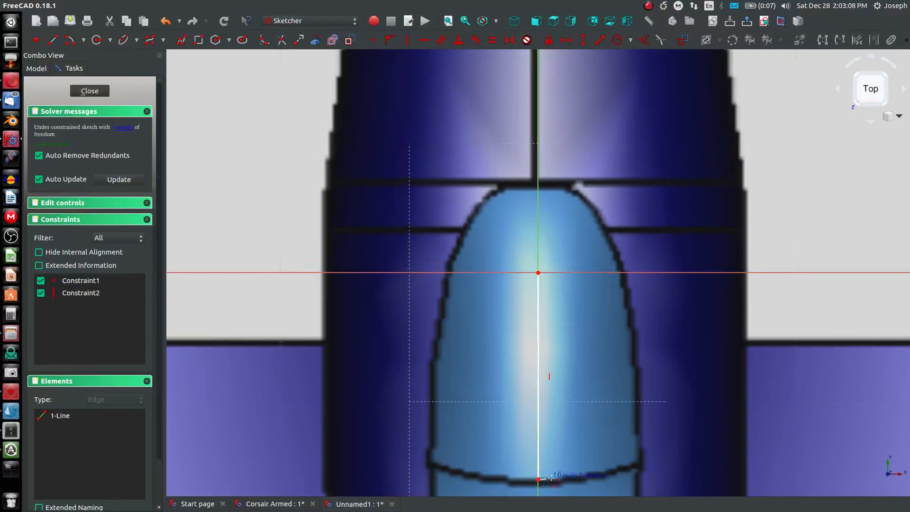
click(561, 480)
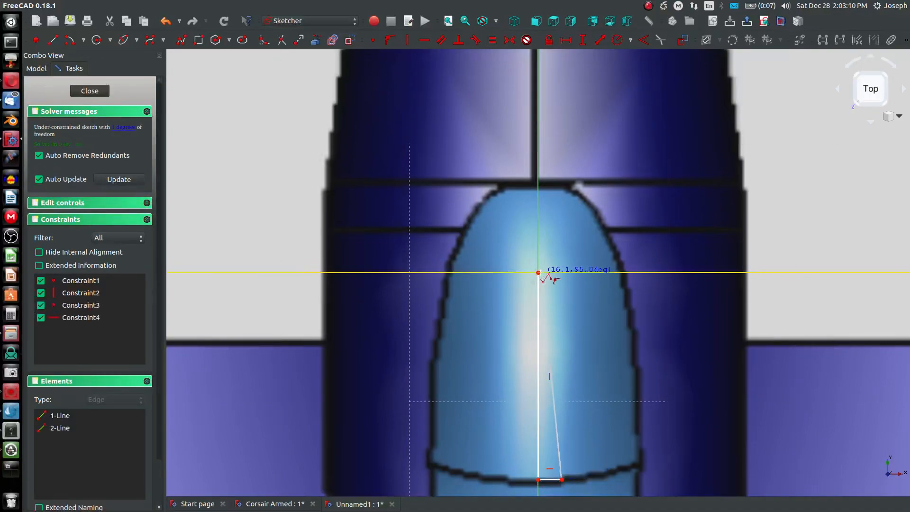
click(538, 273)
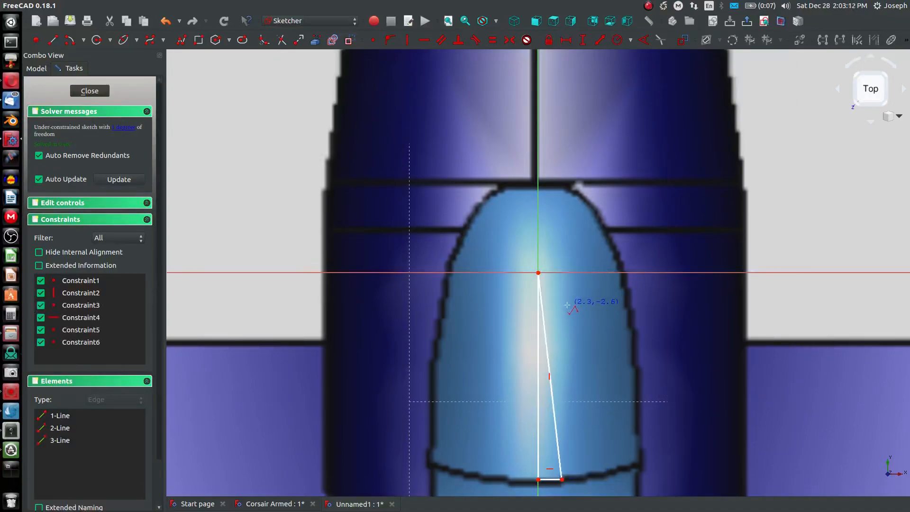
scroll(568, 305, down, 3)
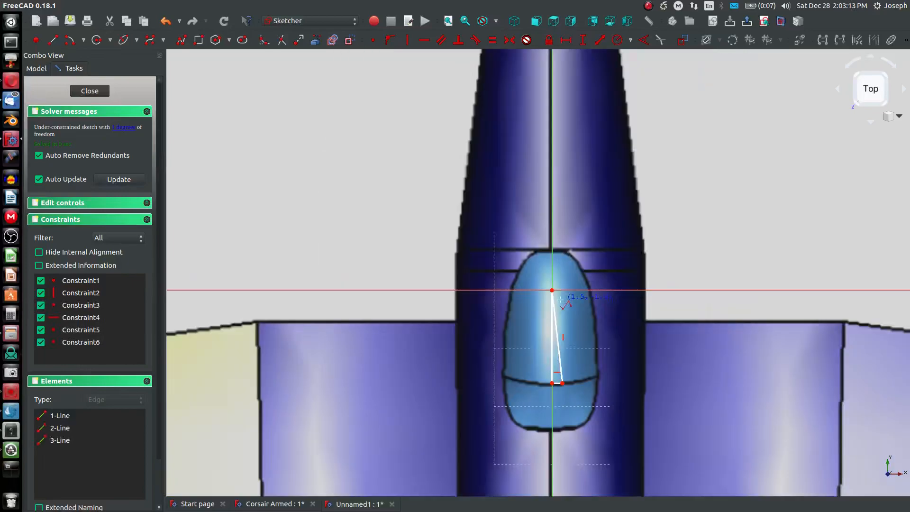
click(89, 91)
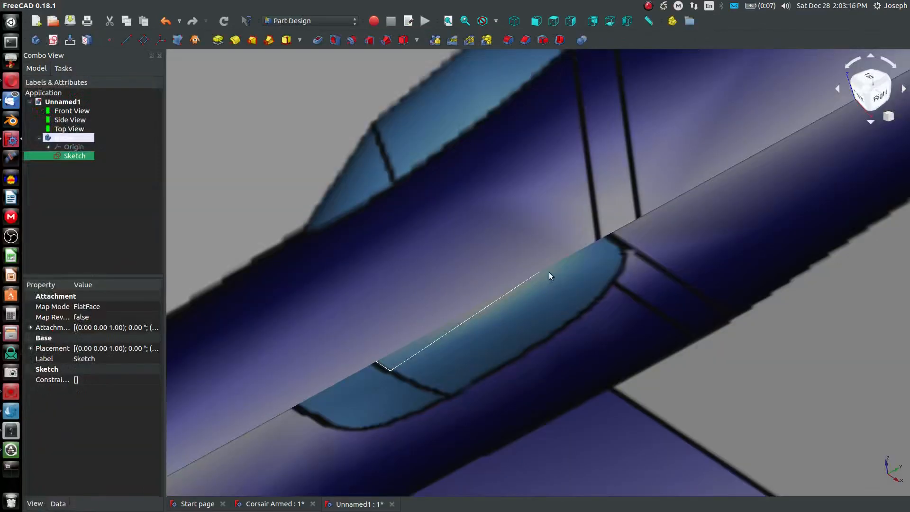
scroll(506, 302, down, 5)
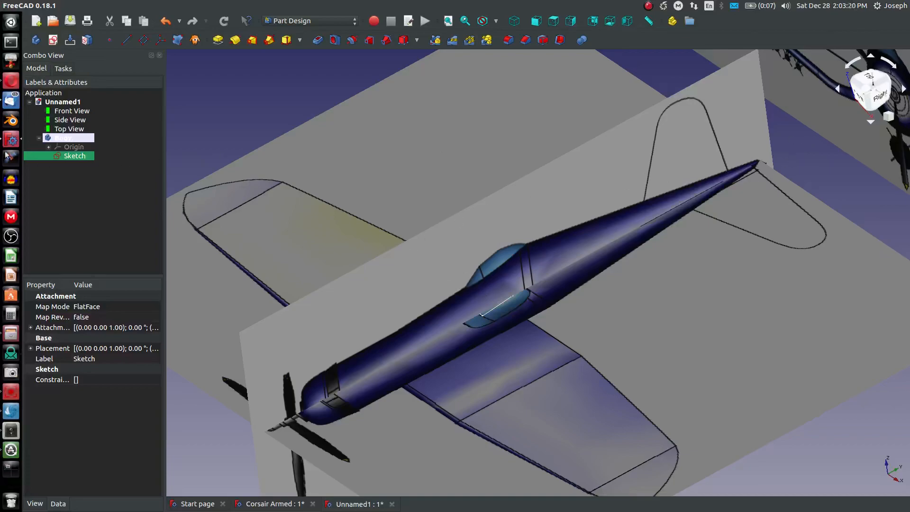
double_click(57, 120)
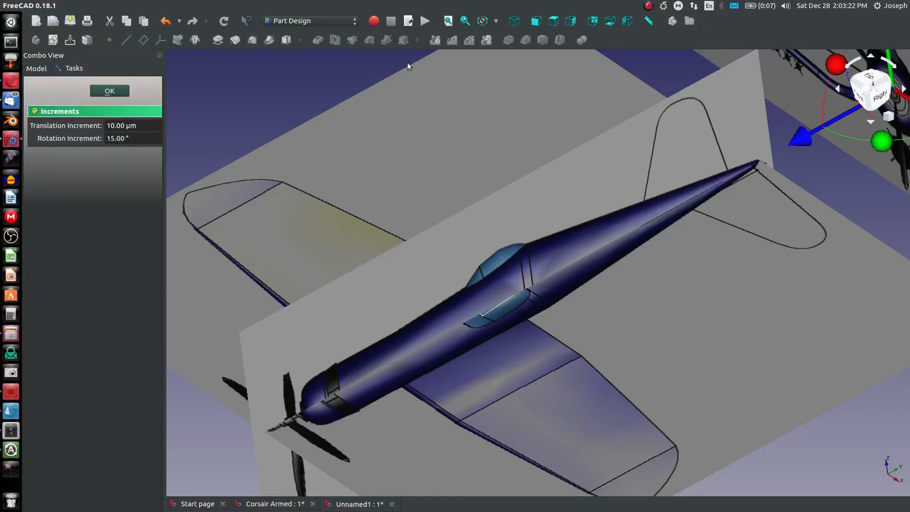
click(537, 21)
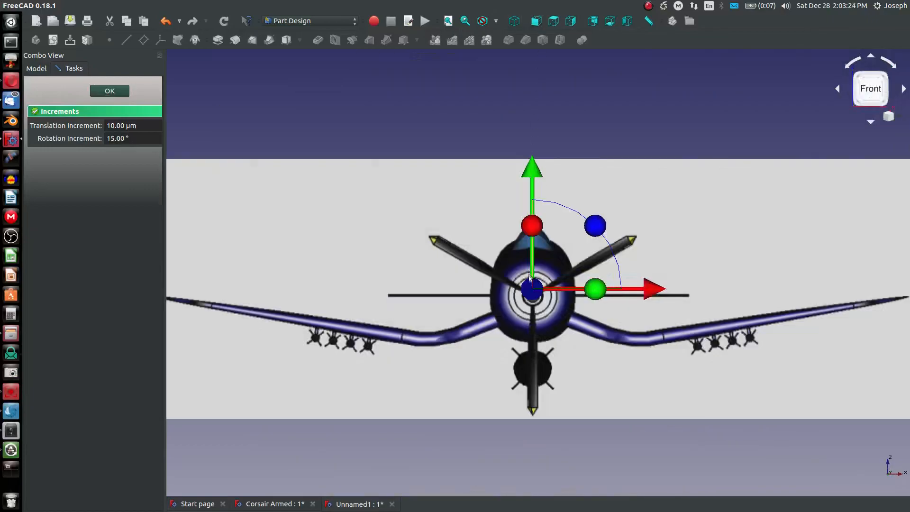
scroll(531, 301, up, 10)
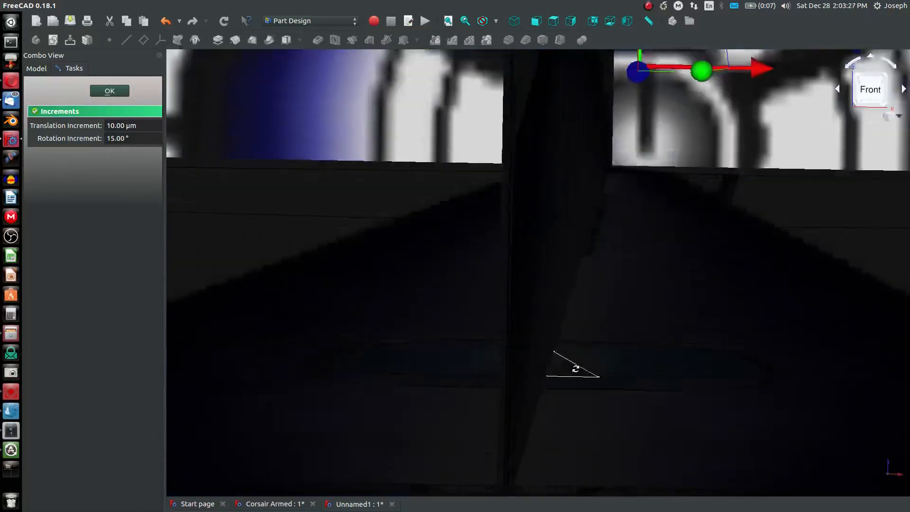
middle_drag(575, 369, 573, 357)
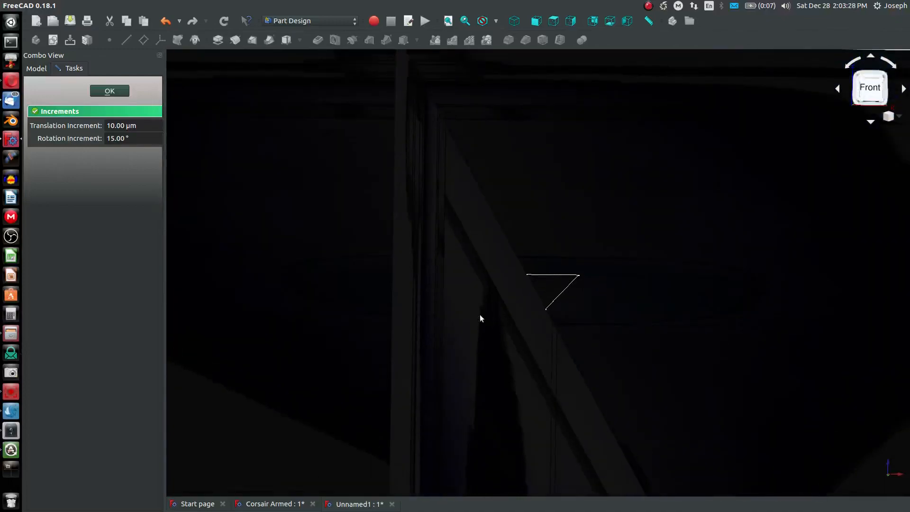
click(122, 93)
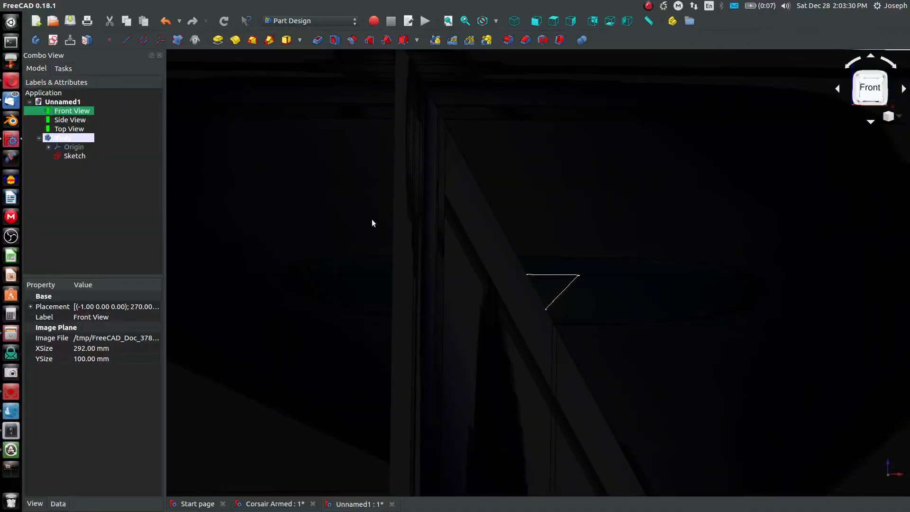
Hide the Side View and Top View images and look at the Front View image straight from the front.
scroll(415, 248, down, 4)
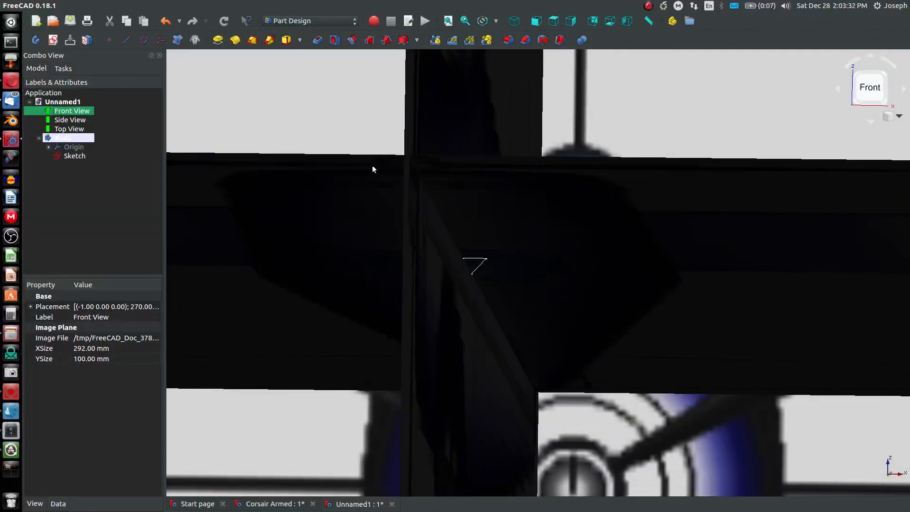
key(Down)
key(space)
key(Down)
key(space)
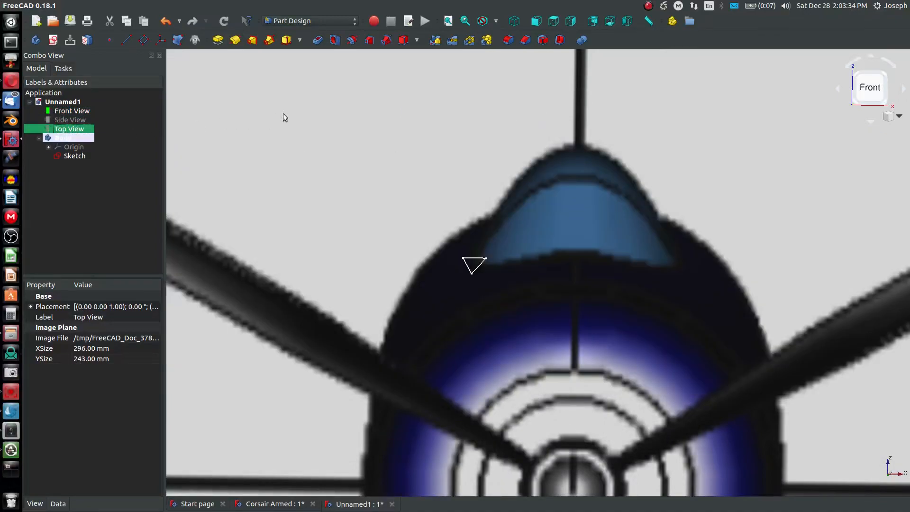
click(542, 22)
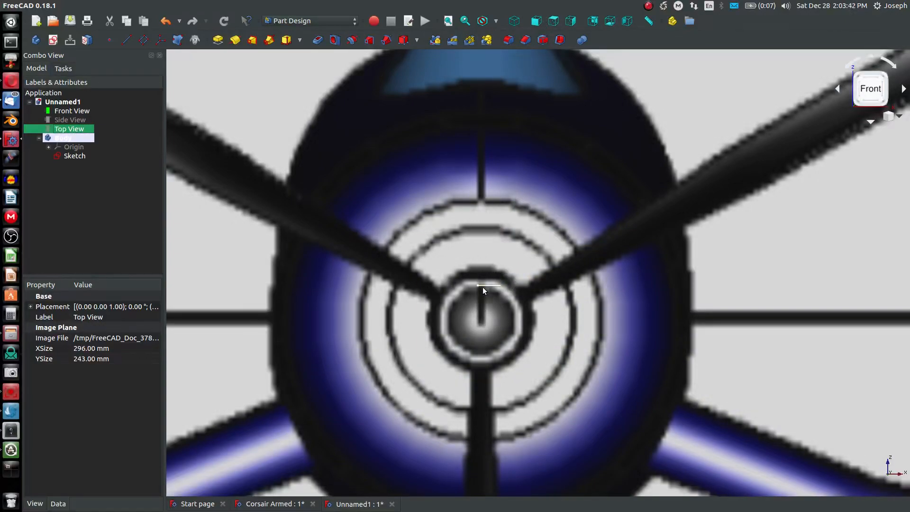
Transform the Front View image, moving it vertically until the propeller hub's centre sits level with the sketch.
scroll(485, 288, down, 12)
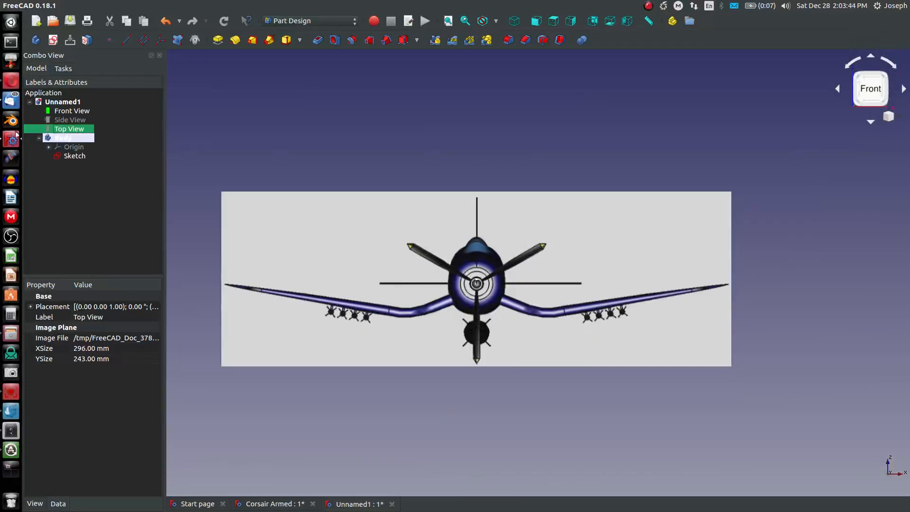
double_click(67, 112)
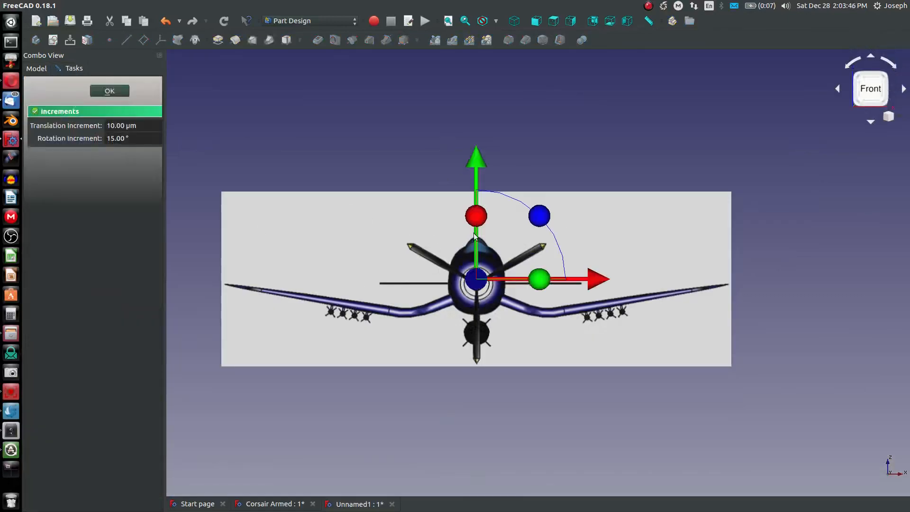
scroll(474, 234, up, 5)
drag(479, 209, 479, 362)
scroll(479, 363, up, 6)
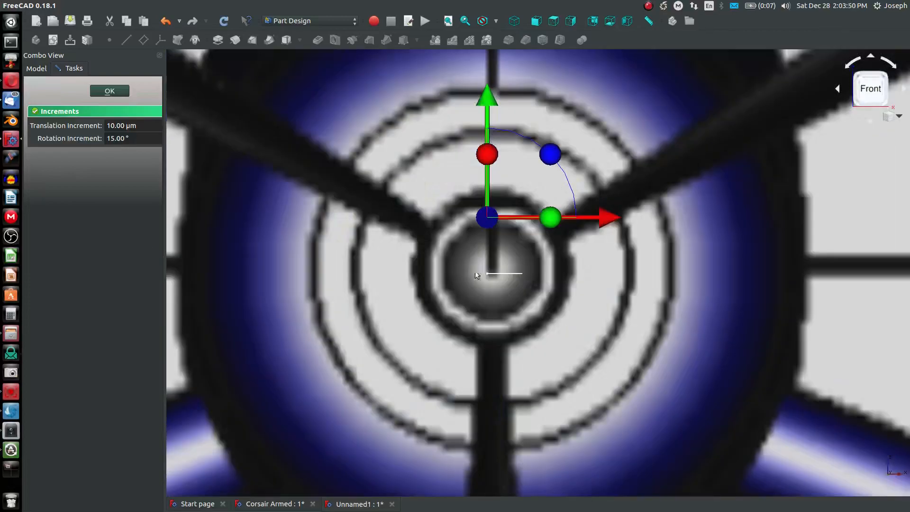
drag(491, 118, 493, 100)
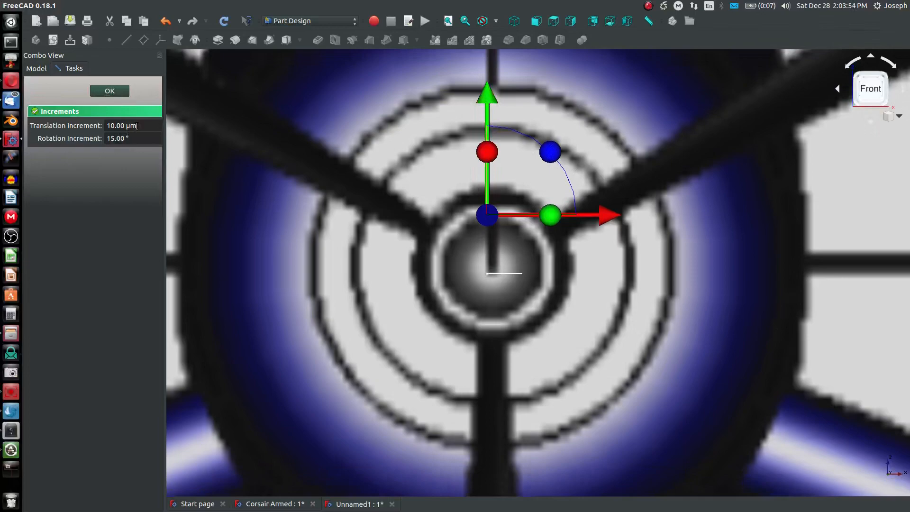
Set the translation increment to 1 mm and move the Front View image upward along its vertical axis.
drag(136, 125, 29, 113)
text(1)
key(Return)
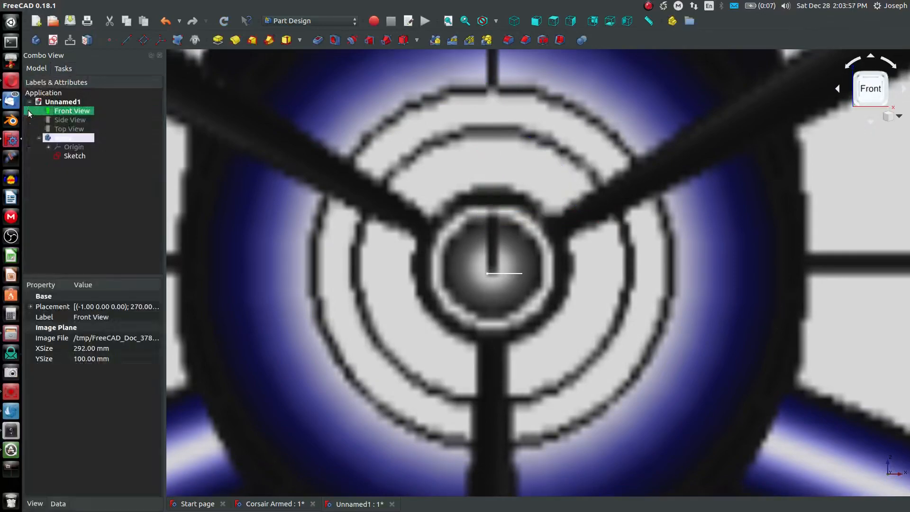
double_click(83, 114)
mouse_move(485, 94)
mouse_down()
mouse_move(496, 209)
mouse_move(496, 84)
mouse_up()
Set the transform's translation increment to 0.01 mm.
double_click(117, 126)
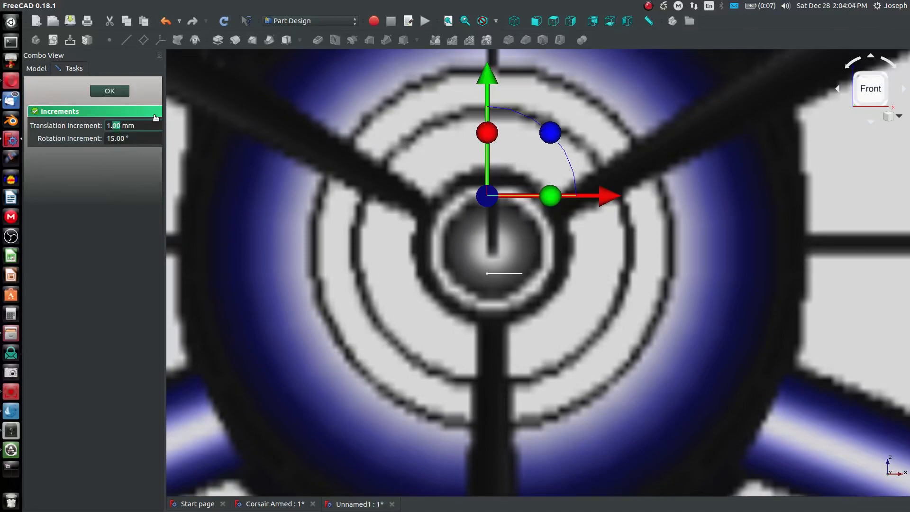
key(BackSpace)
key(BackSpace)
key(BackSpace)
text(0.01)
key(Return)
Move the Front View image down and slightly left until the propeller hub is centred on the sketch's origin point, and accept the transform.
double_click(76, 112)
mouse_move(491, 81)
mouse_down()
mouse_move(492, 118)
mouse_move(493, 98)
mouse_up()
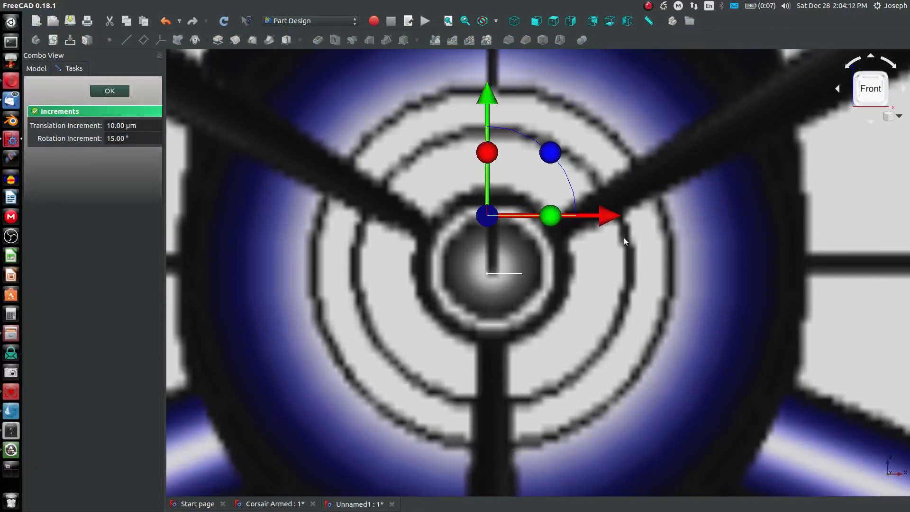
drag(600, 220, 595, 219)
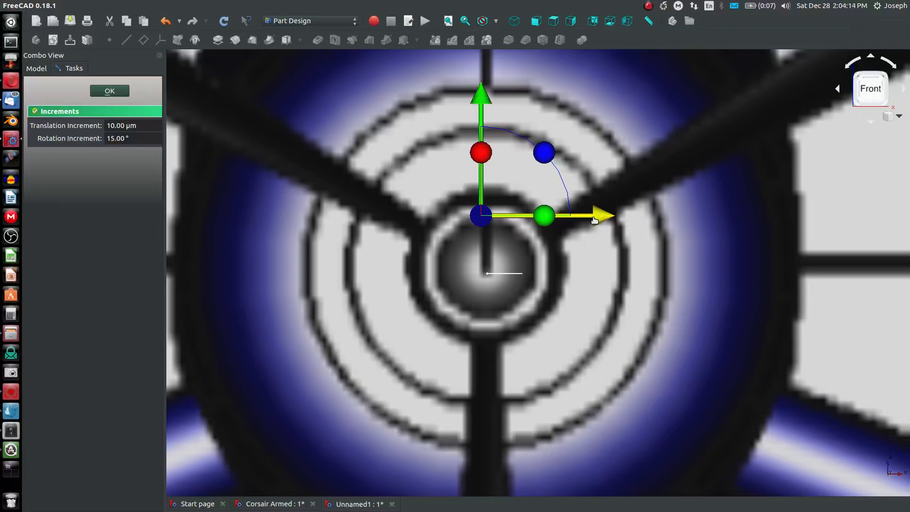
click(109, 90)
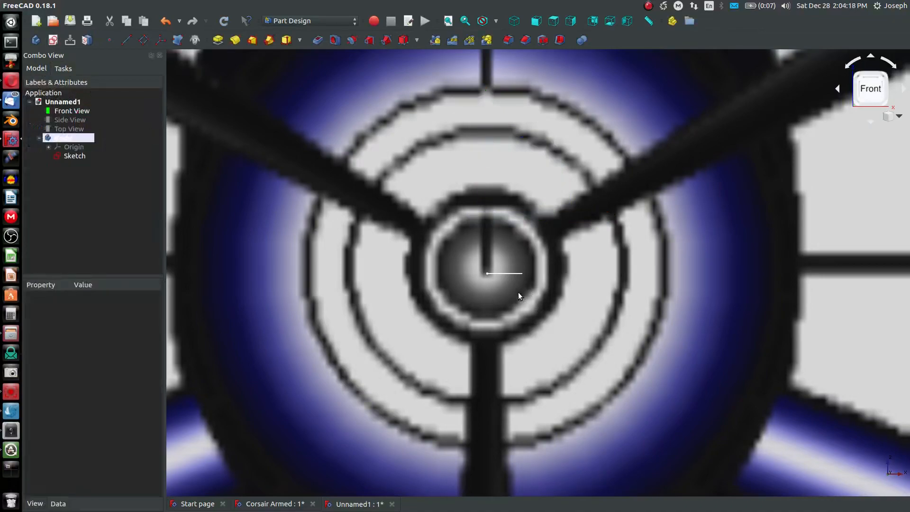
Show the Side View image and hide the Front View image.
scroll(518, 292, down, 10)
middle_drag(461, 328, 446, 359)
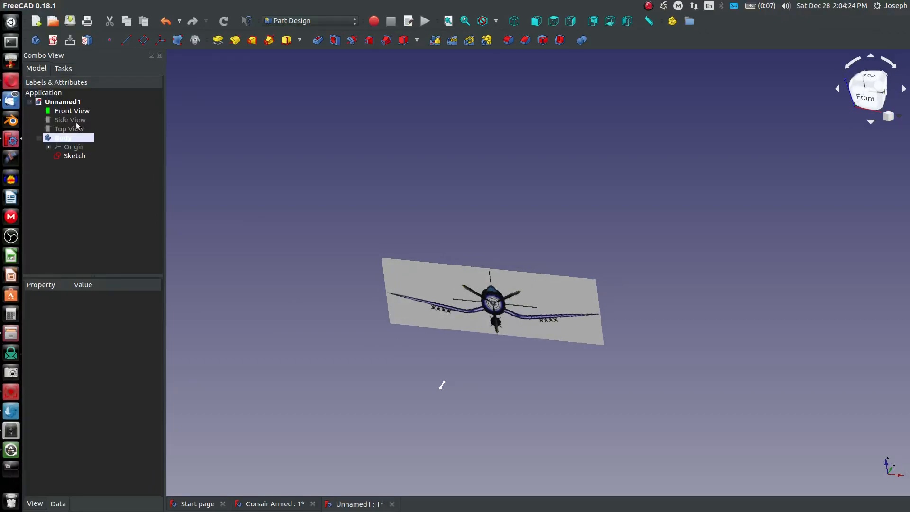
key(space)
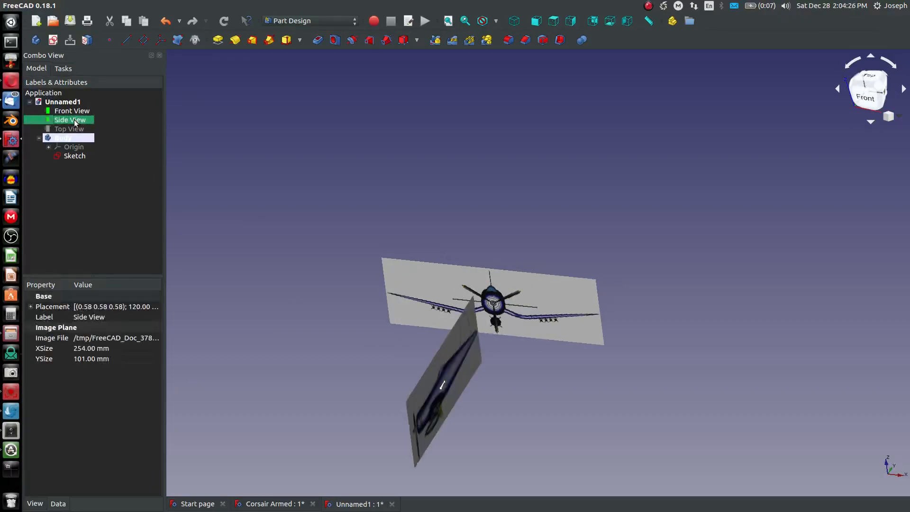
click(67, 111)
key(space)
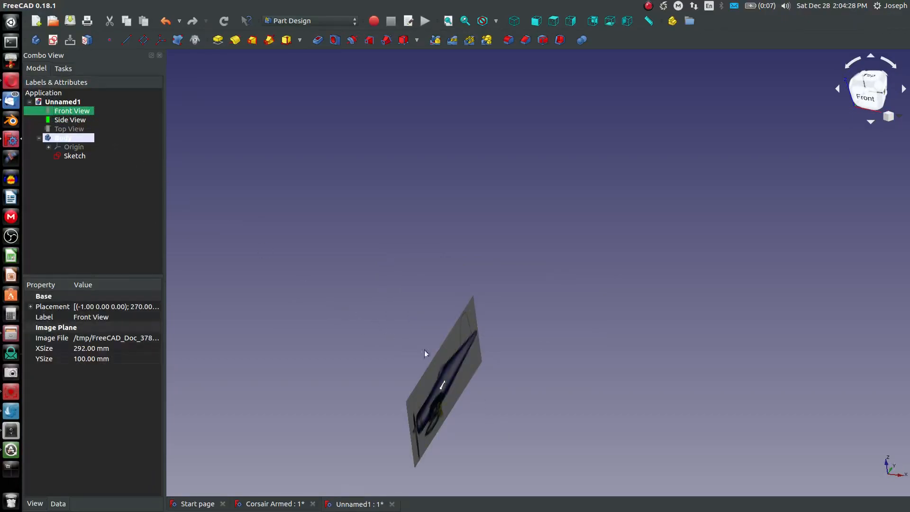
In the right view, move the Side View image rearward and up until the spinner tip meets the sketch's forward end and the fuselage centreline matches it.
double_click(66, 120)
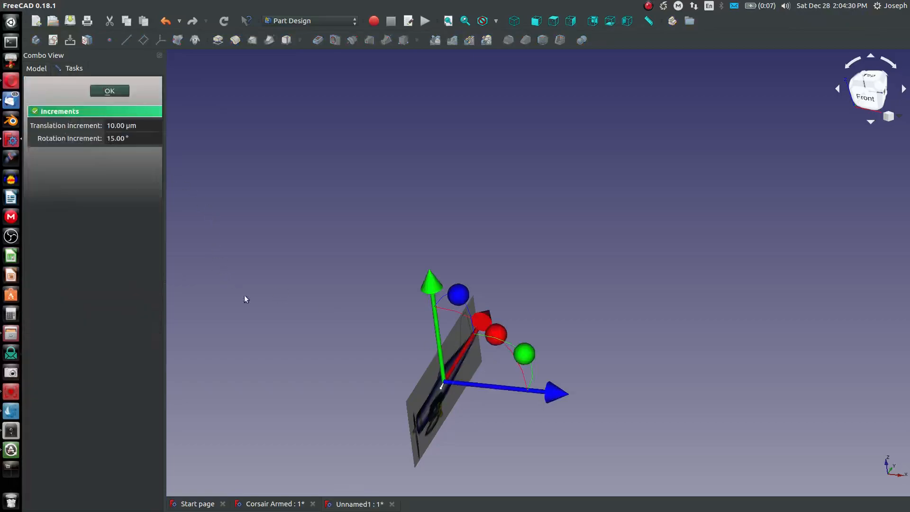
middle_drag(414, 448, 351, 405)
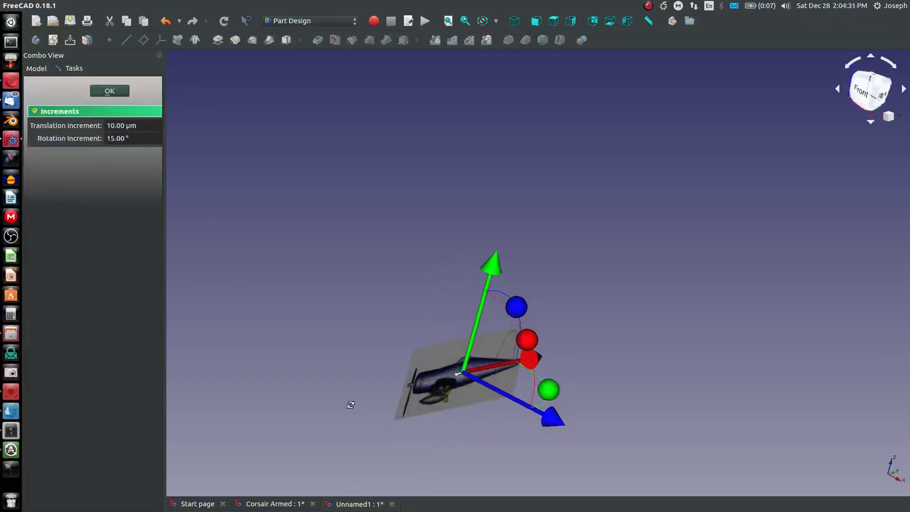
click(573, 20)
scroll(427, 384, up, 10)
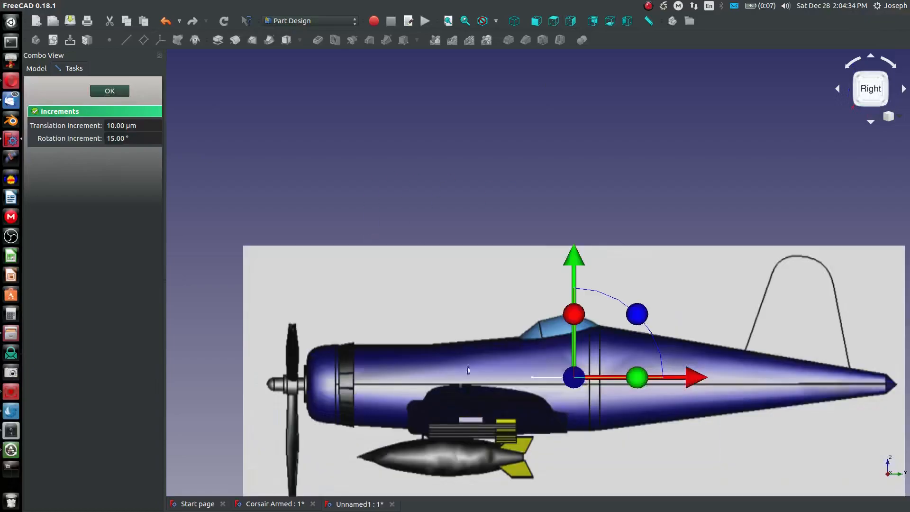
drag(685, 382, 882, 383)
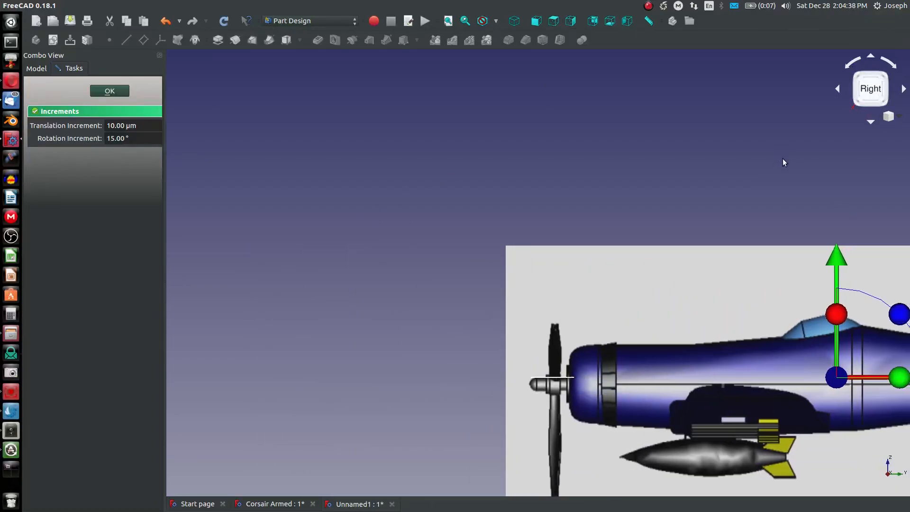
drag(835, 260, 836, 253)
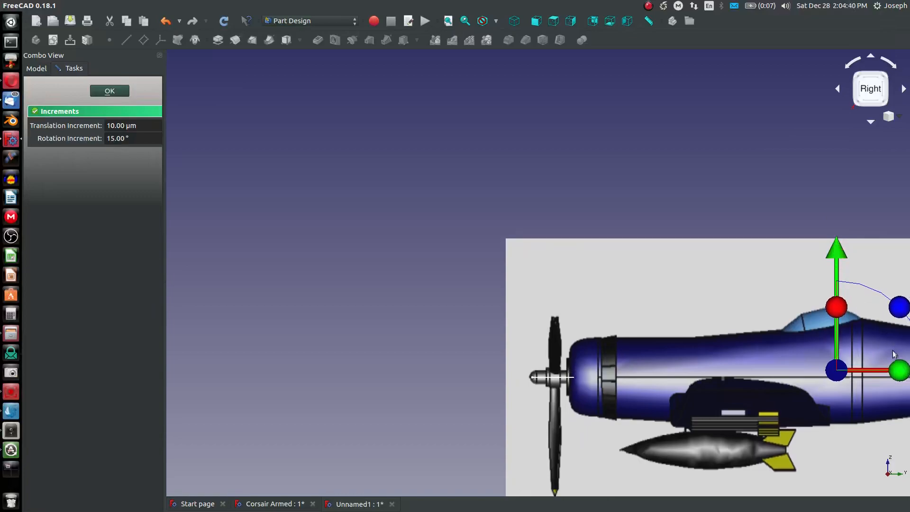
Nudge the Side View image slightly rearward to line the spinner tip up exactly with the sketch's forward end.
scroll(817, 379, down, 5)
scroll(817, 379, down, 2)
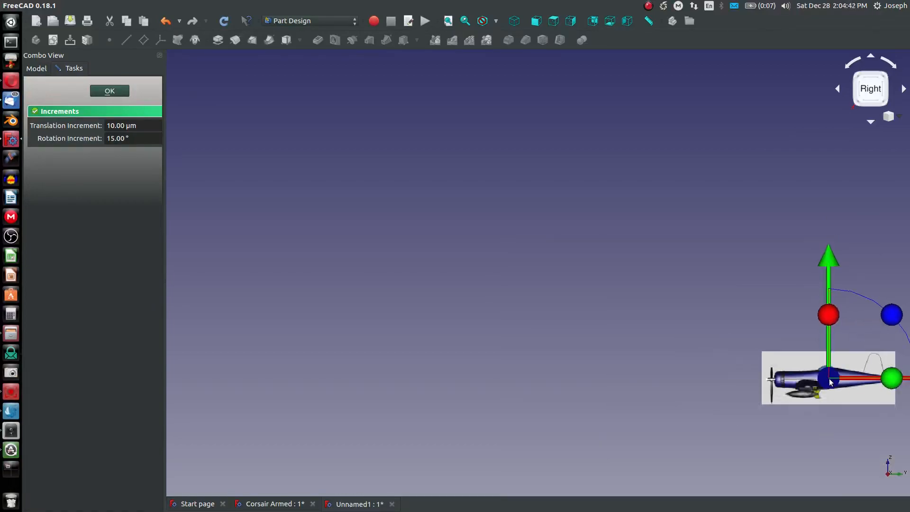
middle_drag(725, 368, 423, 332)
scroll(423, 333, up, 8)
scroll(453, 332, up, 3)
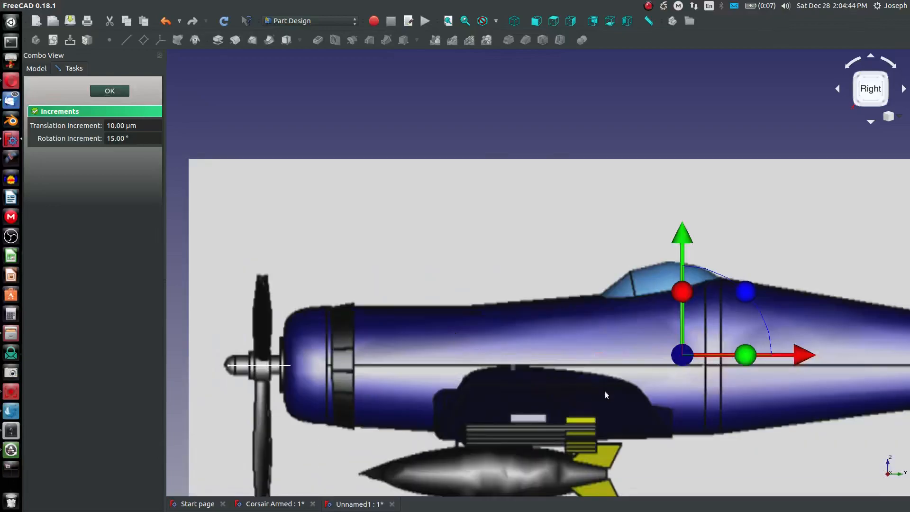
drag(800, 356, 804, 359)
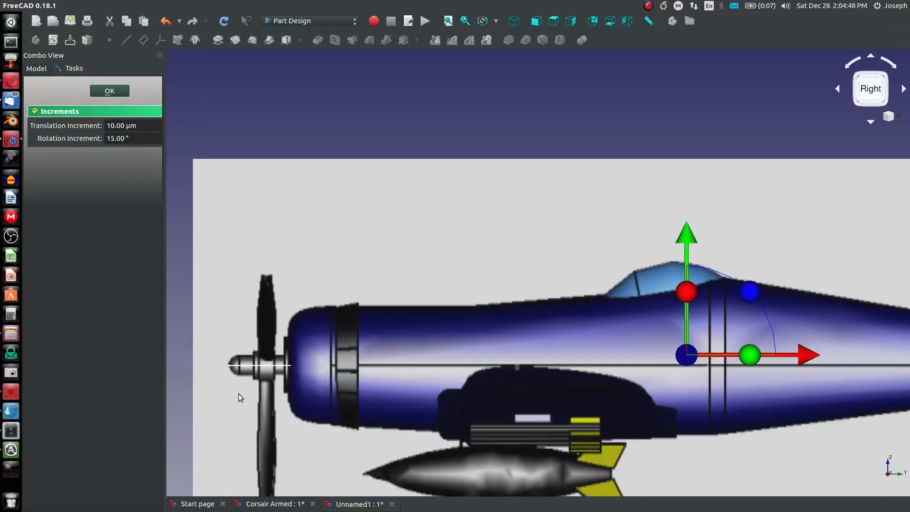
Move the Side View image rearward along the fuselage axis until the spinner tip meets the sketch's rear point at the origin, and accept the transform.
middle_drag(310, 136, 380, 230)
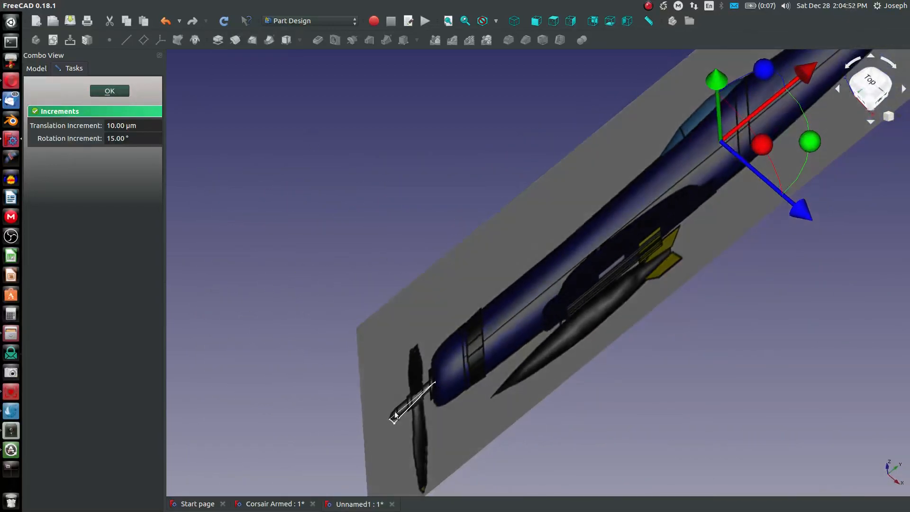
drag(802, 79, 854, 50)
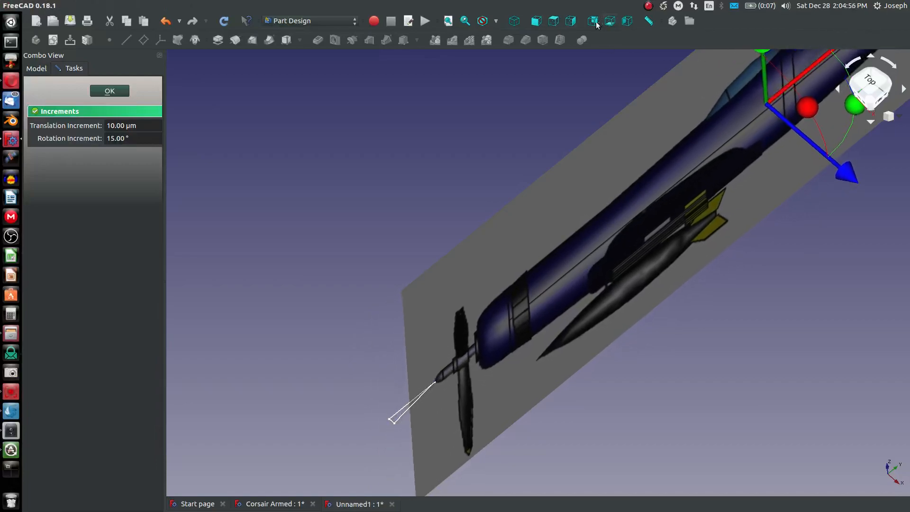
click(572, 22)
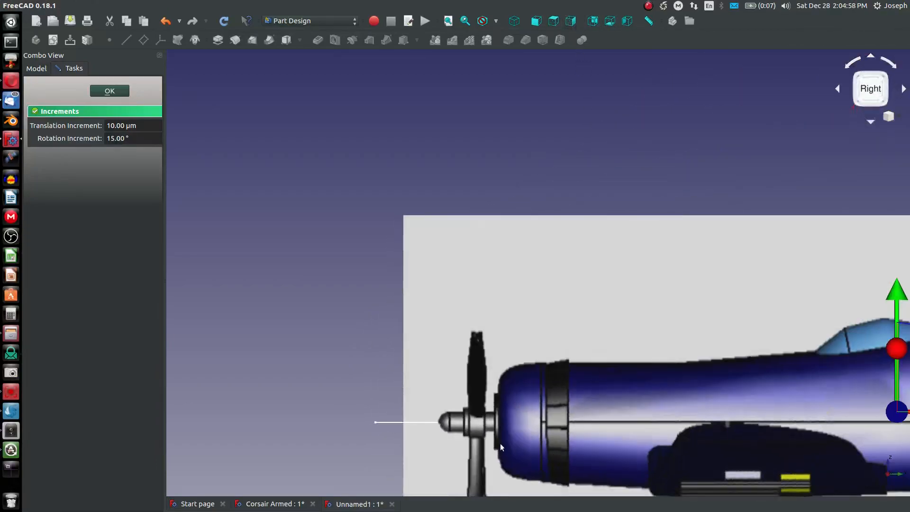
scroll(446, 419, up, 4)
scroll(422, 416, down, 10)
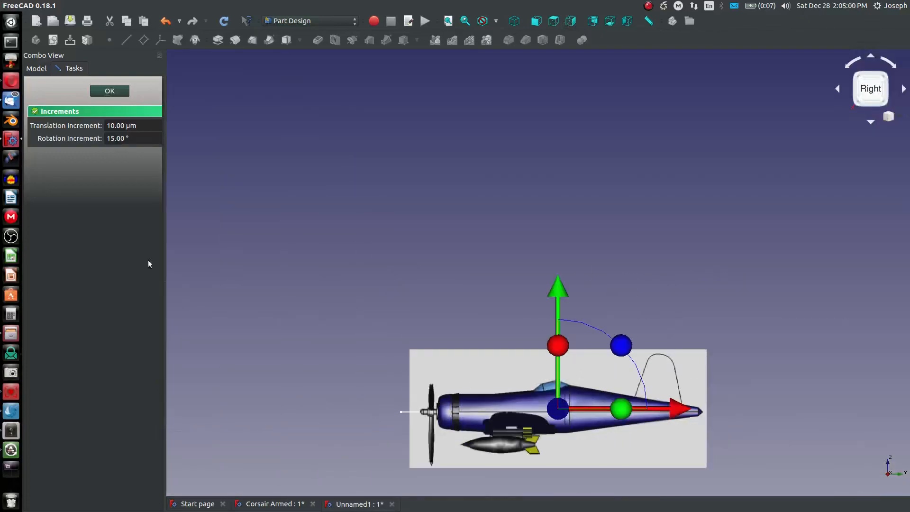
click(109, 93)
Show the Top View image and hide the Side View image.
middle_drag(497, 485, 528, 445)
middle_drag(434, 309, 426, 346)
click(55, 129)
key(space)
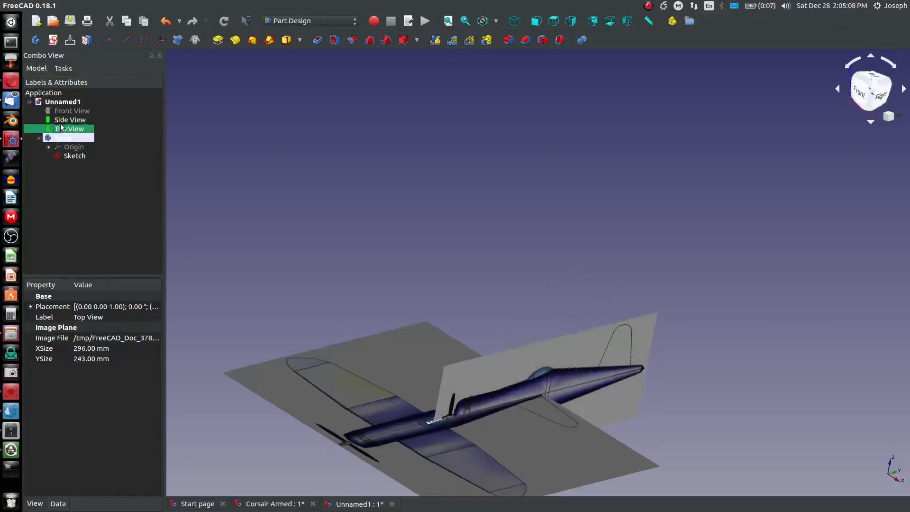
click(64, 124)
key(space)
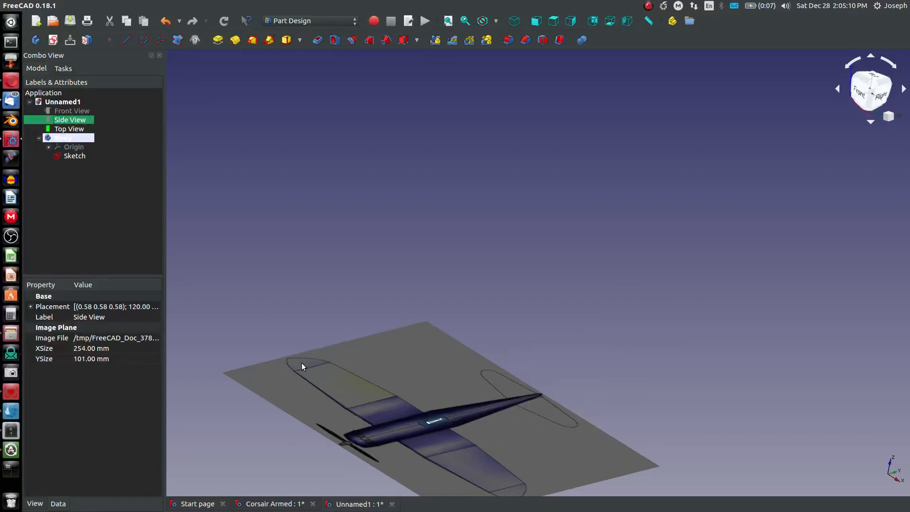
Transform the Top View image, moving it rearward along the fuselage axis until the spinner tip meets the sketch's rear point at the origin.
double_click(67, 131)
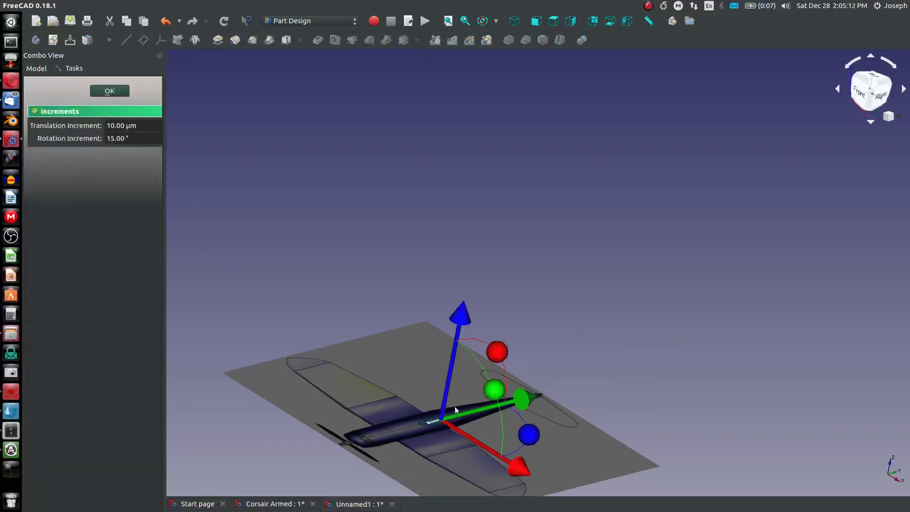
drag(535, 403, 639, 376)
click(553, 20)
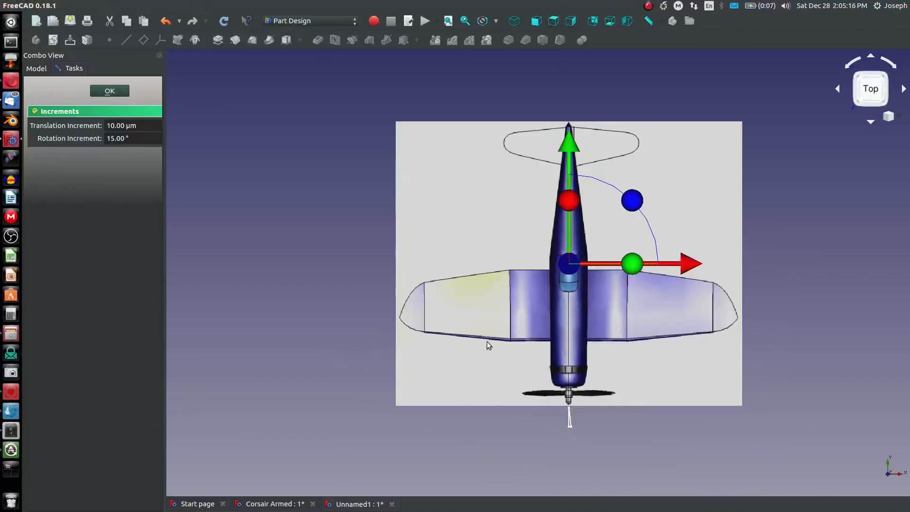
scroll(545, 342, up, 2)
scroll(545, 341, up, 2)
drag(612, 56, 613, 65)
scroll(596, 251, down, 4)
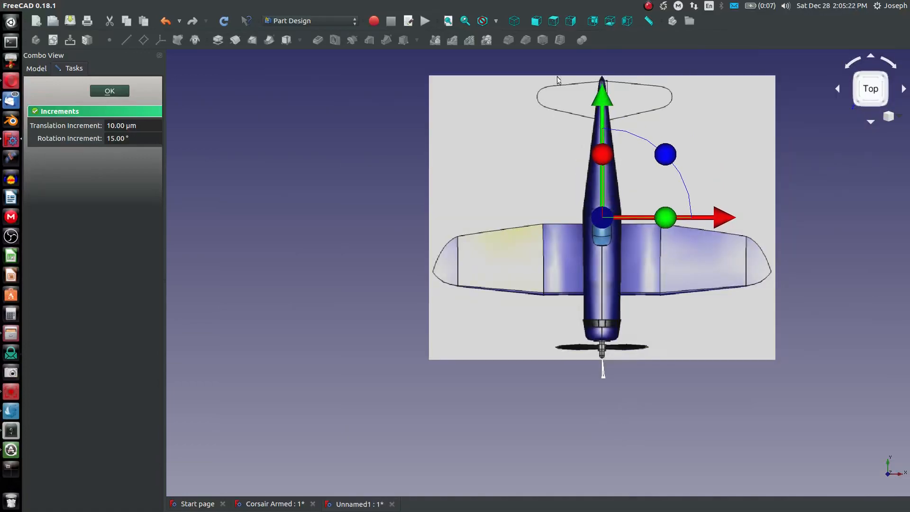
Check the Top View image's spinner tip against the sketch point from below and from above, and accept the transform.
click(612, 23)
scroll(479, 243, up, 4)
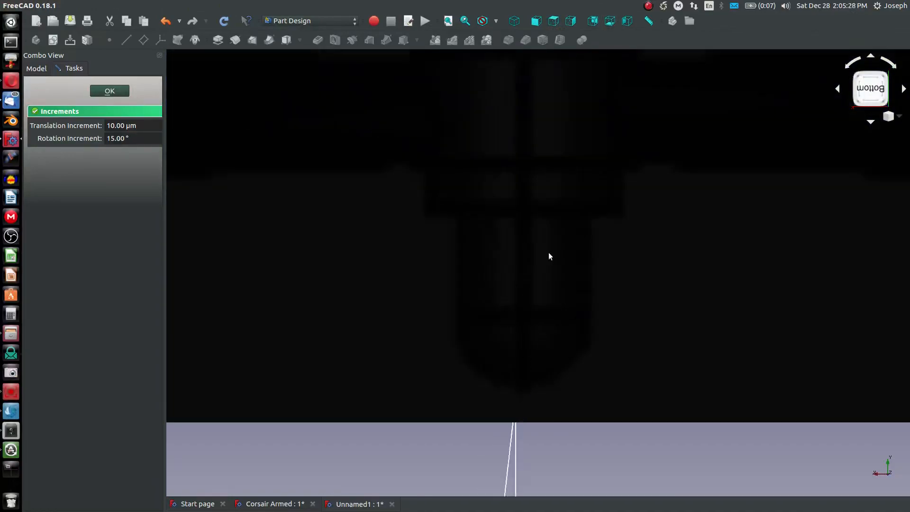
scroll(549, 260, up, 4)
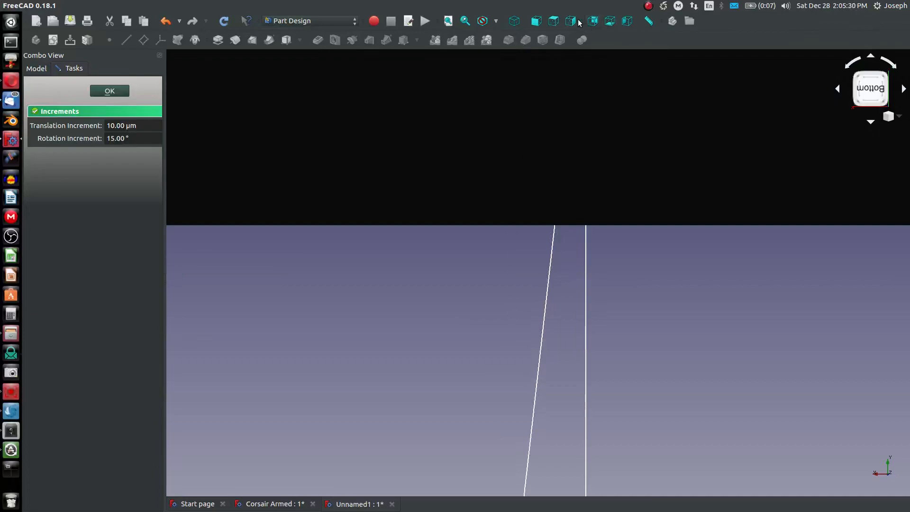
click(554, 21)
scroll(535, 194, down, 5)
scroll(537, 192, up, 6)
scroll(553, 201, down, 15)
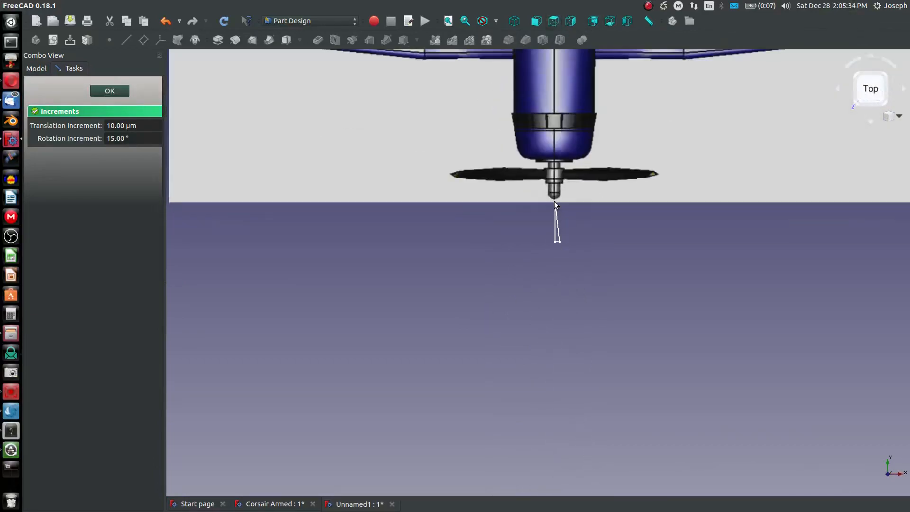
scroll(556, 203, down, 5)
scroll(616, 161, up, 7)
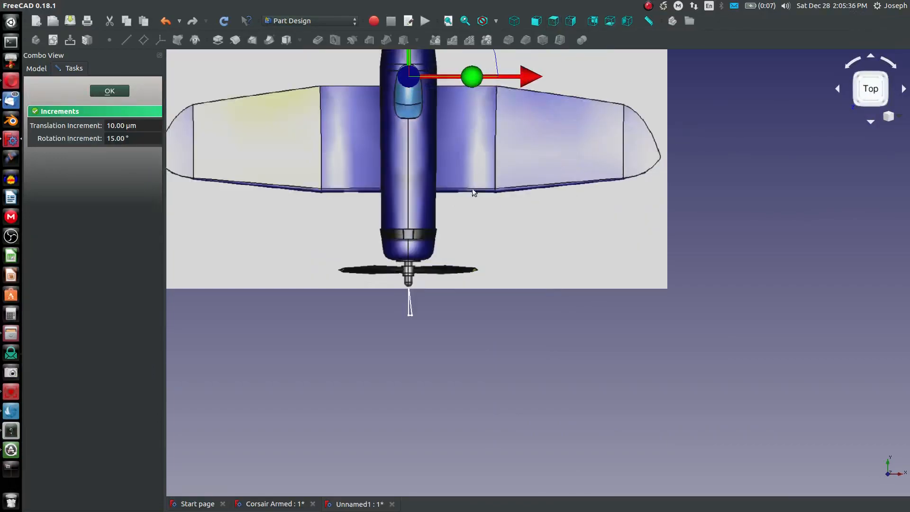
click(111, 97)
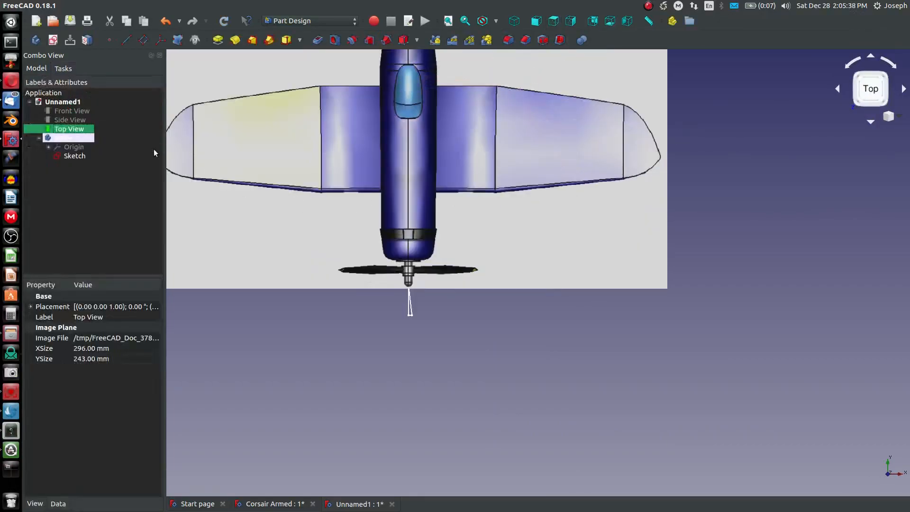
Hide the Top View image and show the Side View image.
middle_drag(376, 407, 344, 316)
scroll(344, 316, down, 8)
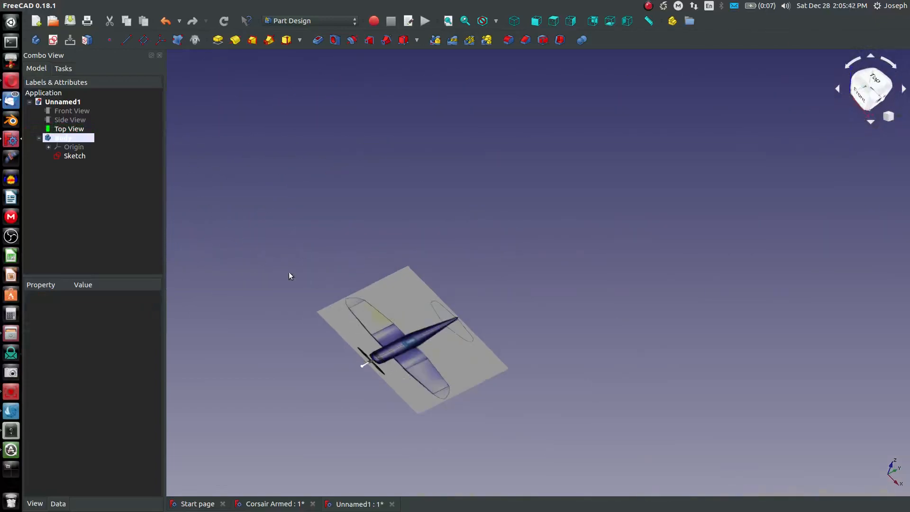
click(67, 129)
key(space)
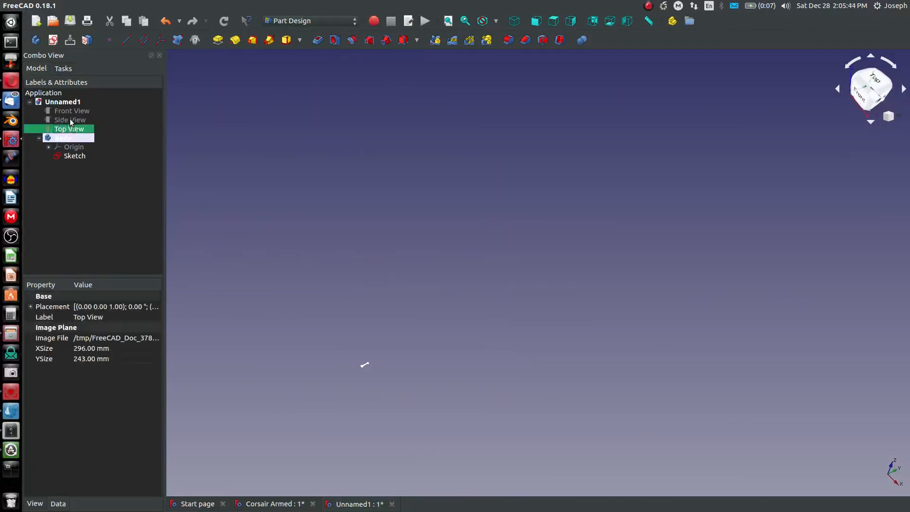
click(76, 120)
key(space)
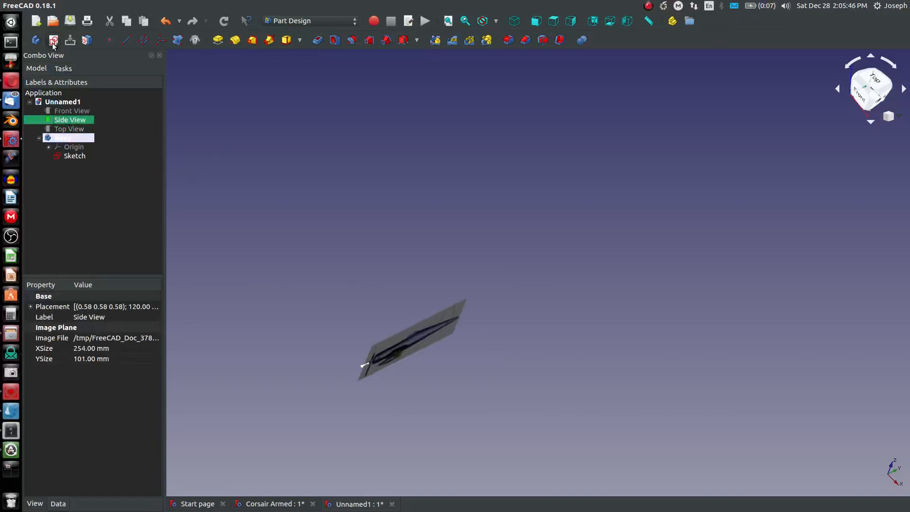
Create a new sketch in the body on the YZ plane.
click(53, 40)
scroll(380, 365, up, 10)
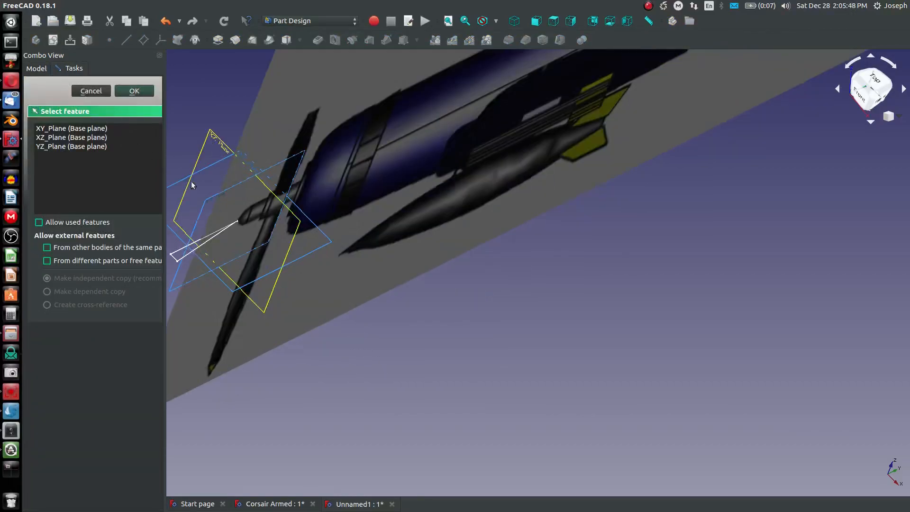
click(211, 199)
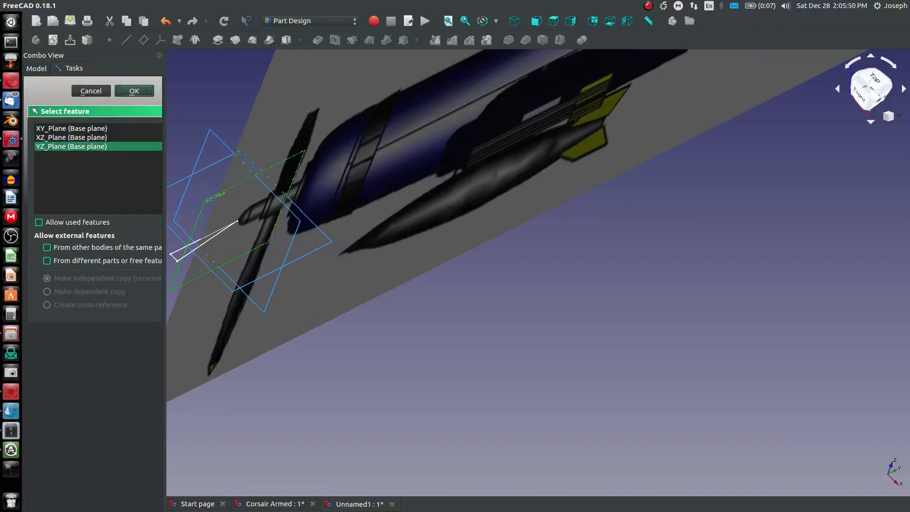
click(137, 91)
scroll(488, 406, up, 10)
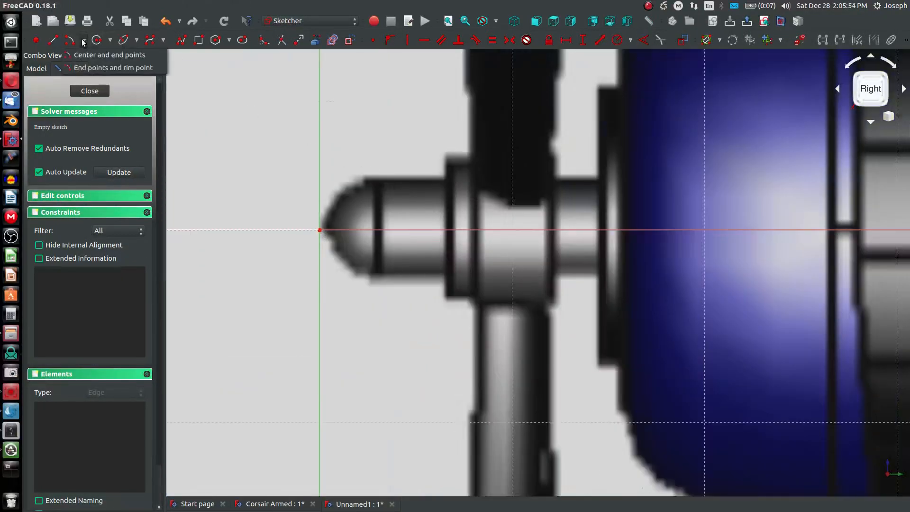
Draw an arc by end points and rim point from the origin over the upper half of the spinner's rounded nose.
click(71, 40)
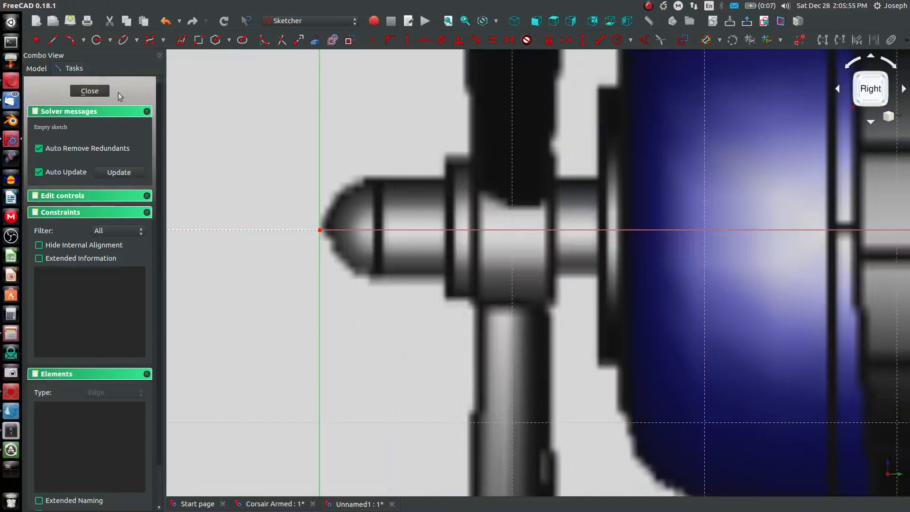
click(320, 230)
click(372, 163)
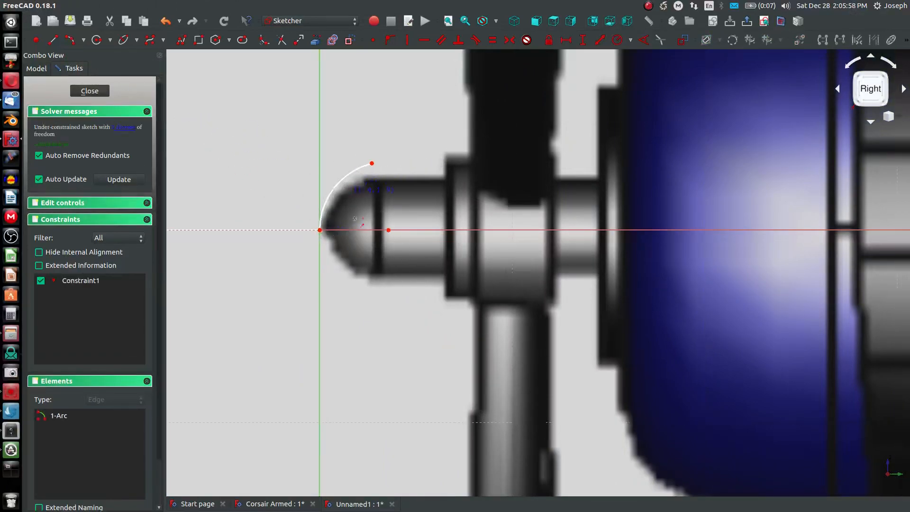
Constrain the arc's centre horizontal to the origin and vertical to its upper end, and shrink the arc to fit the spinner nose.
click(388, 231)
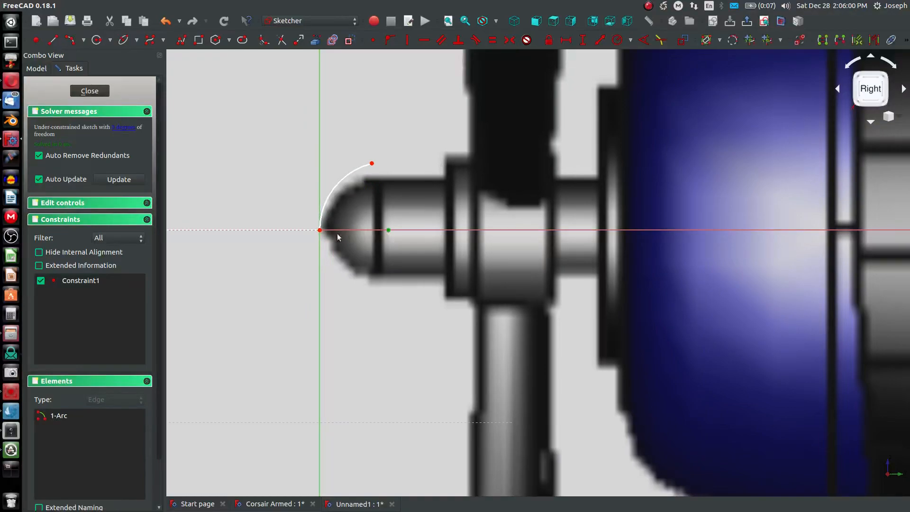
key(h)
click(372, 163)
click(388, 230)
key(v)
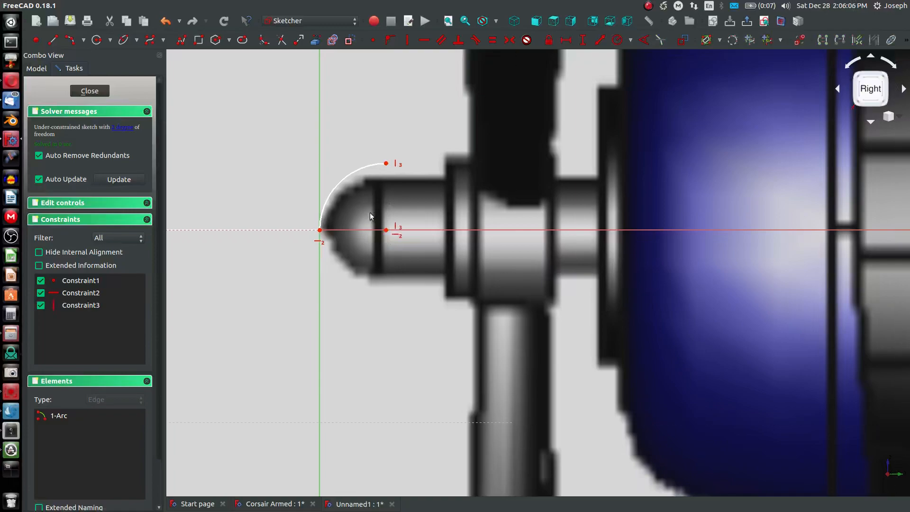
drag(386, 165, 379, 185)
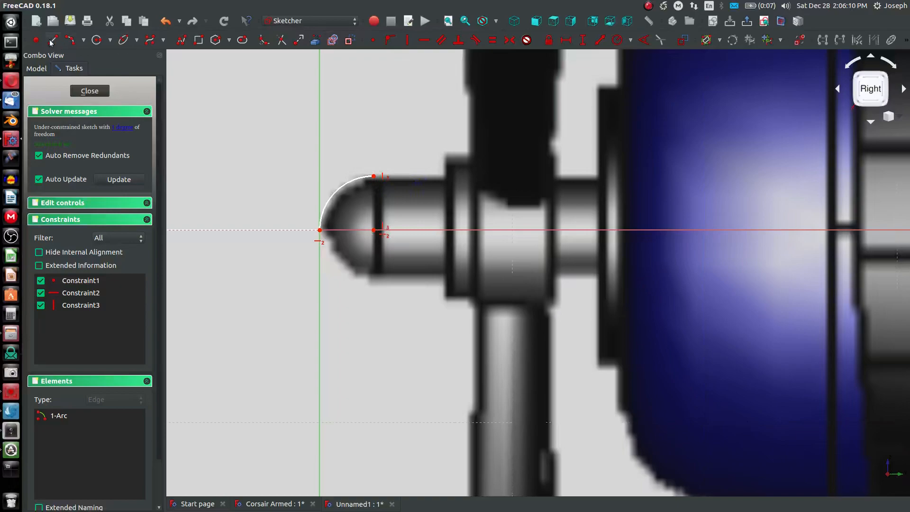
Draw a polyline from the arc's upper end along the spinner's top edge and around the raised propeller hub to its rear edge.
click(181, 39)
click(374, 175)
click(445, 177)
click(444, 155)
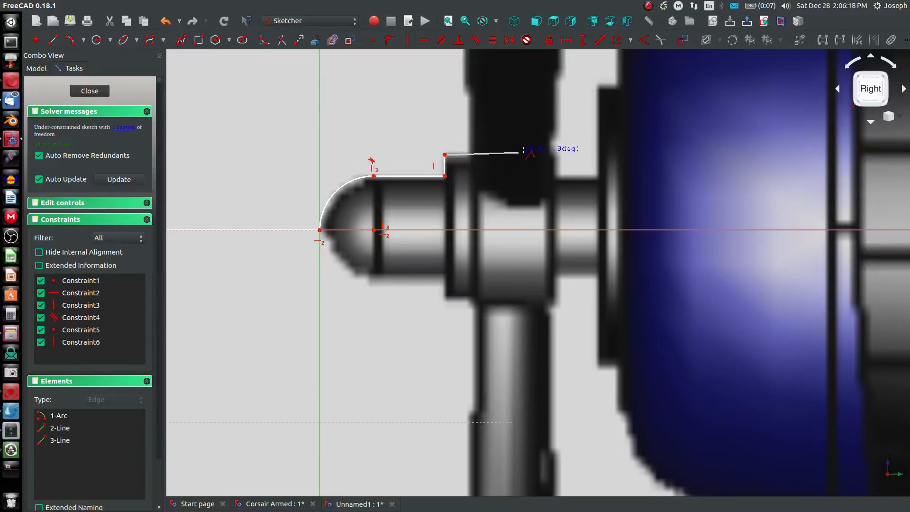
click(557, 154)
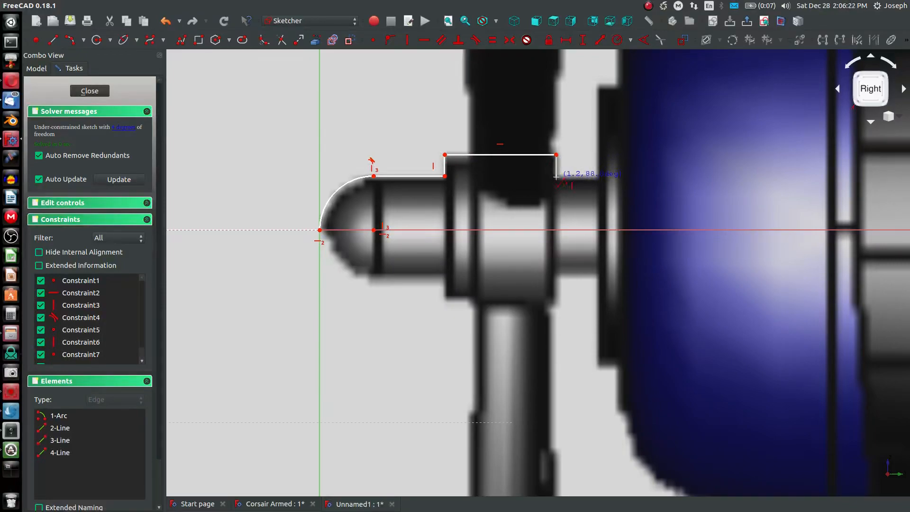
click(556, 179)
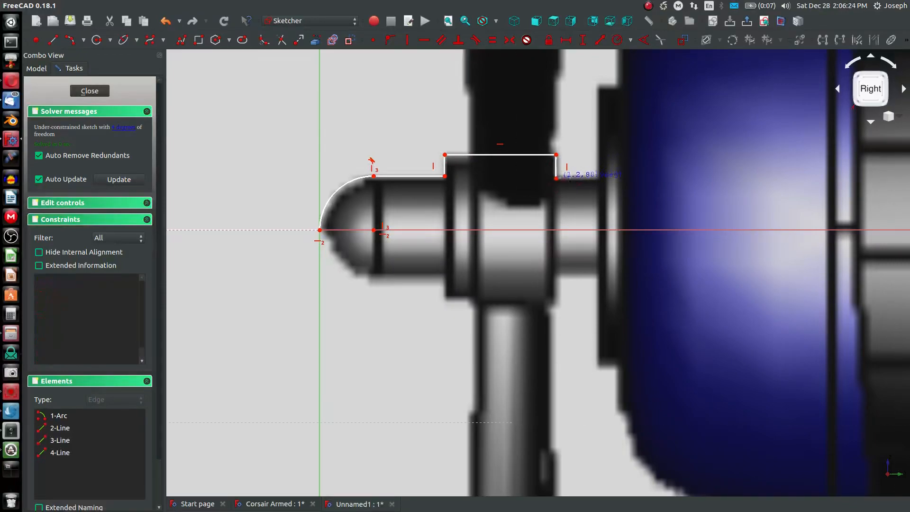
Continue the polyline along the shaft, up and over the plate in front of the cowling, and up to where the cowling starts curving.
click(601, 179)
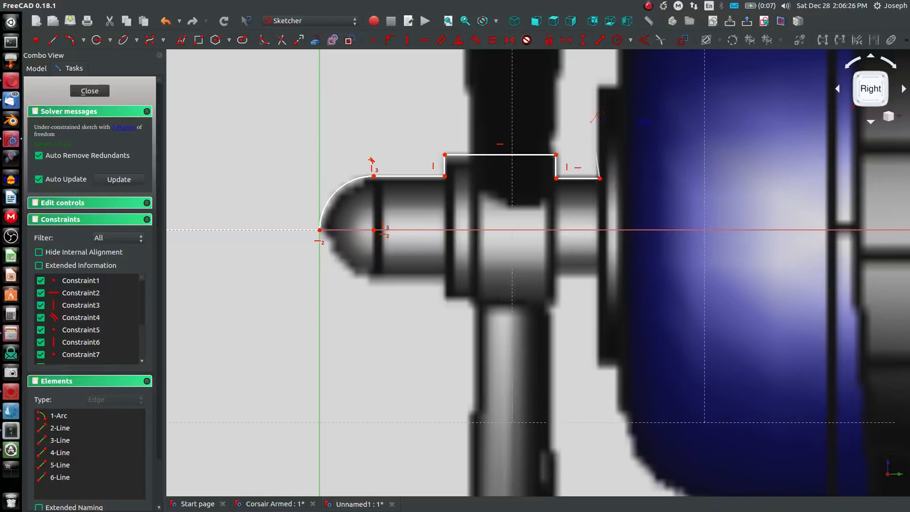
click(601, 86)
click(617, 86)
scroll(517, 284, down, 6)
scroll(543, 194, up, 4)
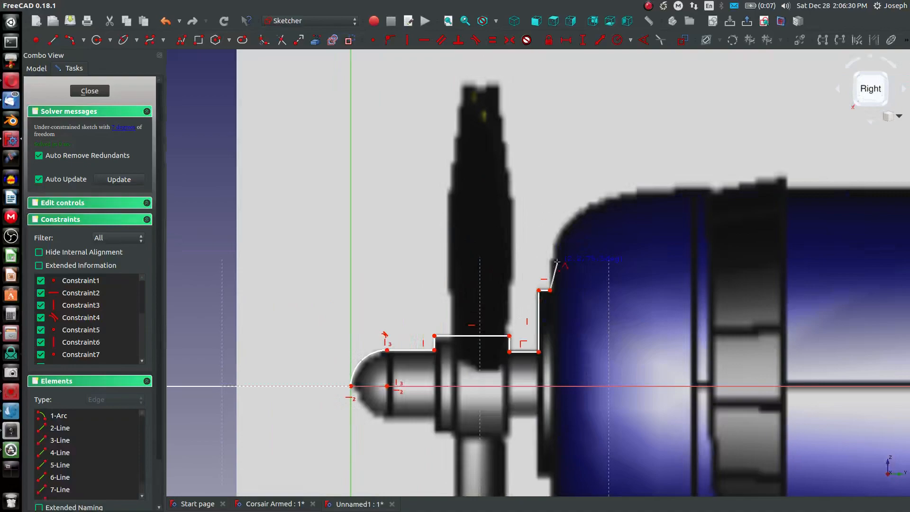
click(550, 261)
key(Escape)
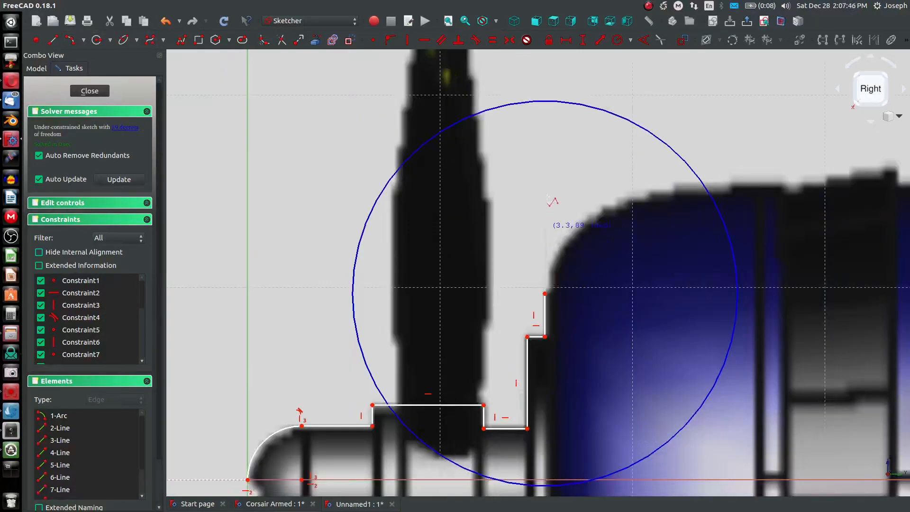
Finish a three-pole B-spline over the cowling nose to its rear band, and constrain the middle pole vertically above the first.
click(779, 185)
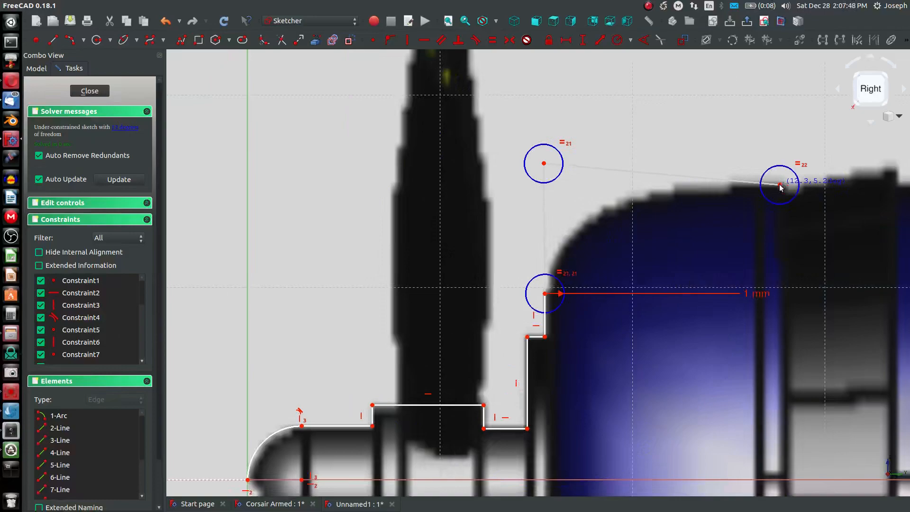
right_click(665, 201)
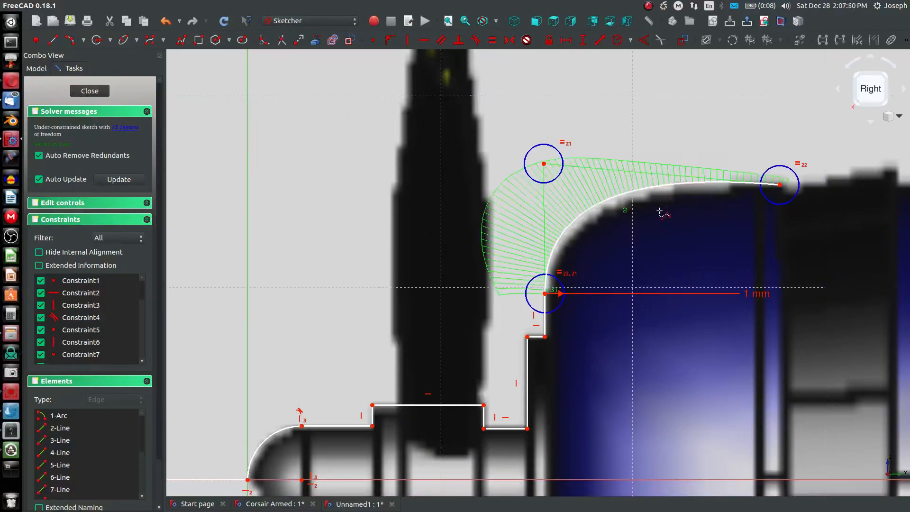
click(545, 293)
click(544, 163)
key(v)
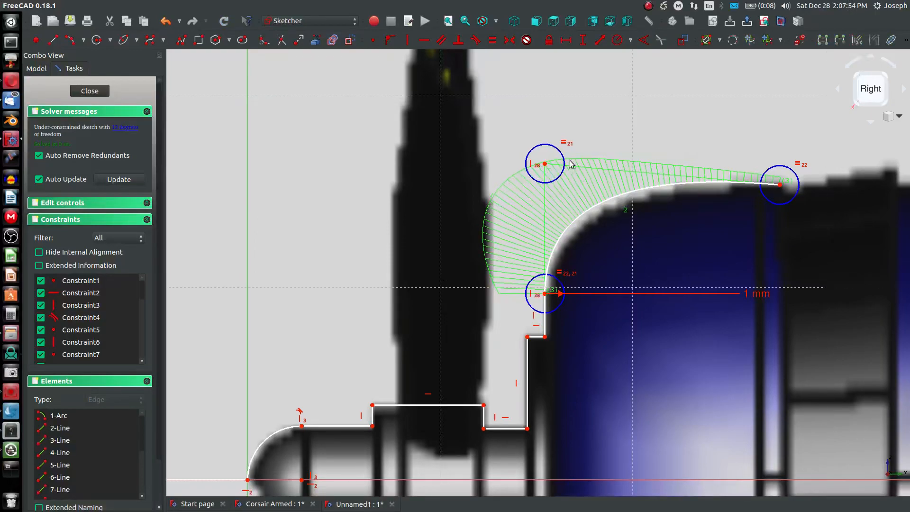
Constrain the B-spline's middle and last poles horizontally, and lower the spline's end onto the cowling's top edge.
click(546, 165)
click(780, 184)
key(h)
drag(780, 166, 780, 186)
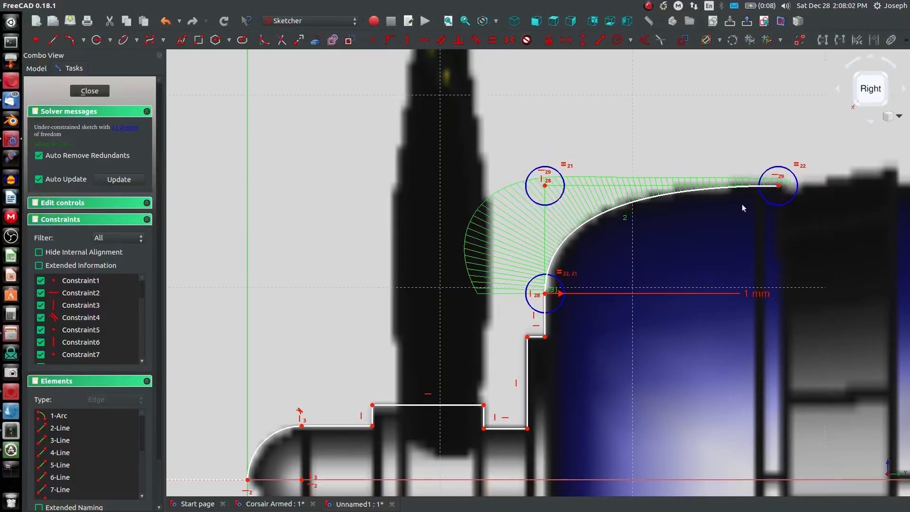
Close the profile with a vertical line from the spline's end to the horizontal axis and a line back to the origin, and leave the sketch.
scroll(607, 241, down, 5)
scroll(644, 243, up, 3)
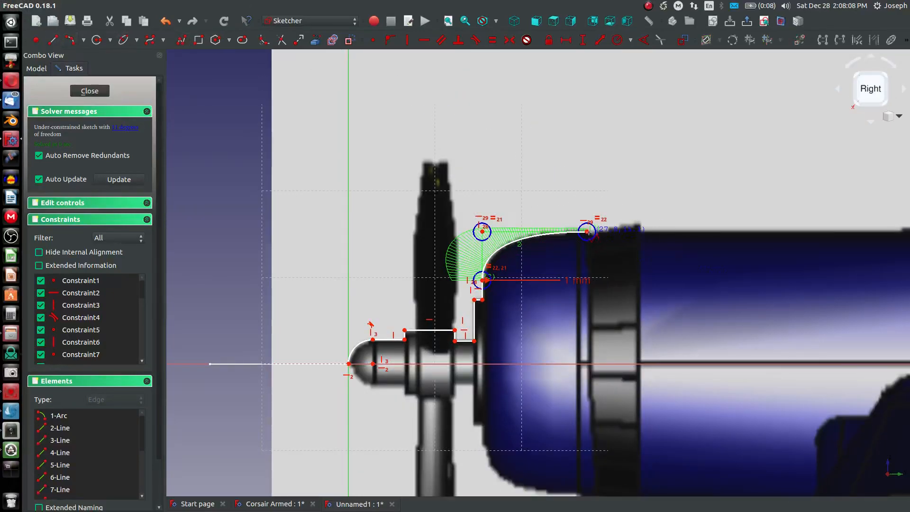
click(587, 232)
click(587, 364)
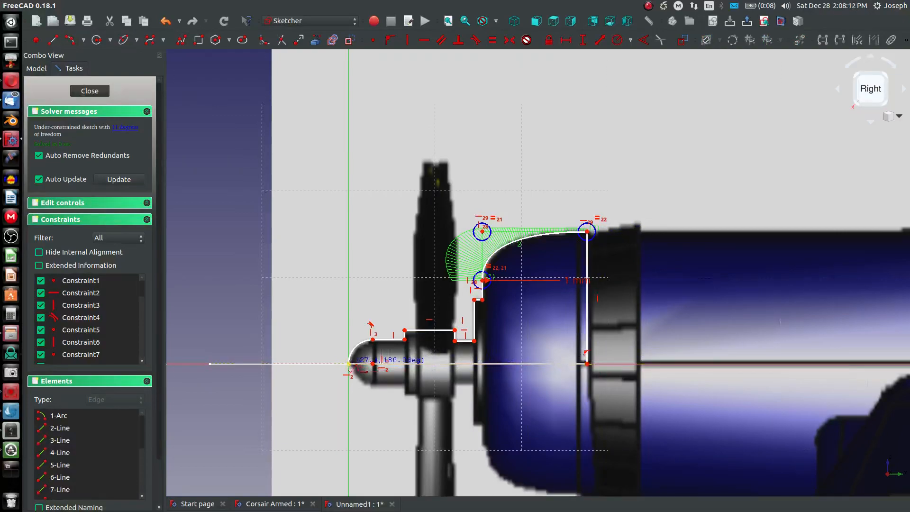
click(349, 364)
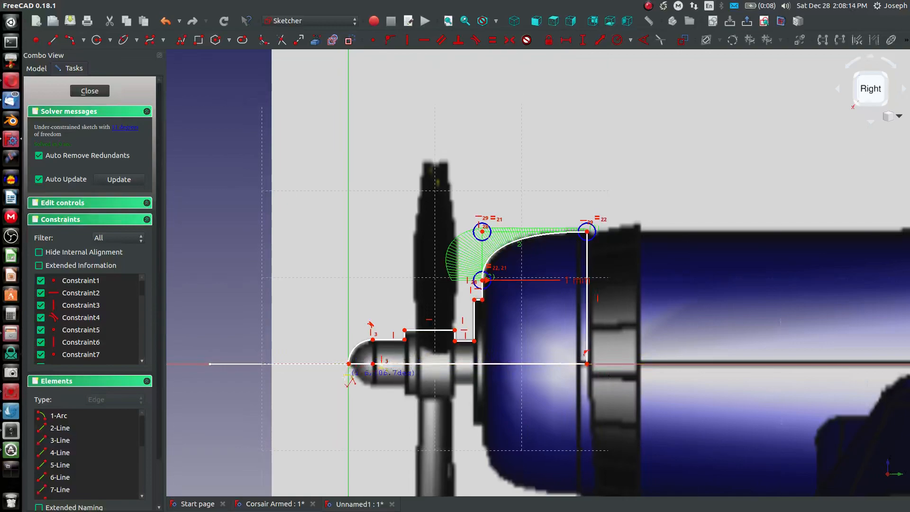
click(90, 92)
Hide the small reference sketch in front of the spinner tip.
middle_drag(452, 192, 439, 159)
scroll(431, 161, down, 2)
click(235, 142)
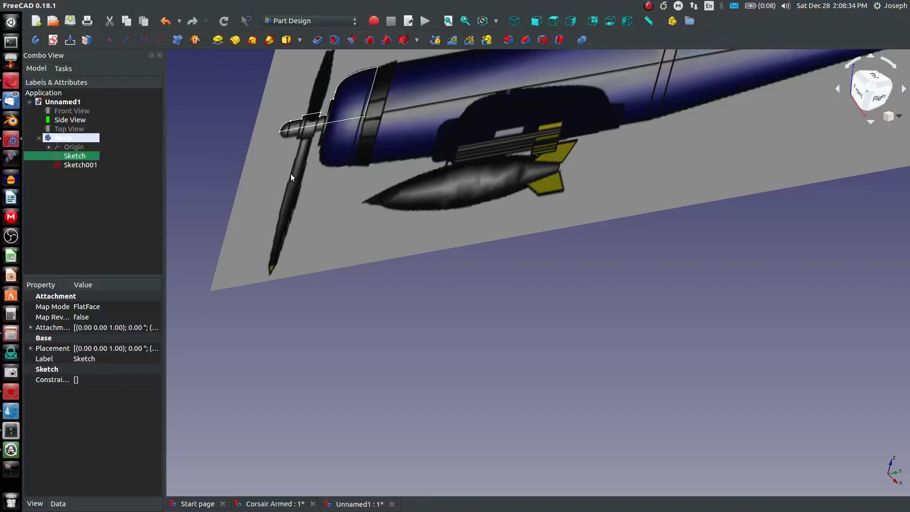
scroll(238, 124, down, 3)
scroll(374, 77, up, 5)
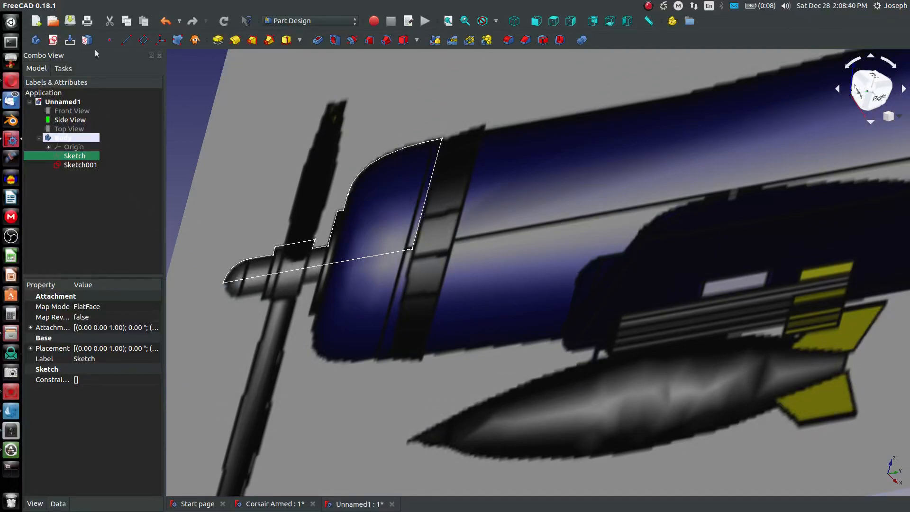
click(233, 41)
scroll(394, 229, down, 3)
scroll(609, 167, up, 2)
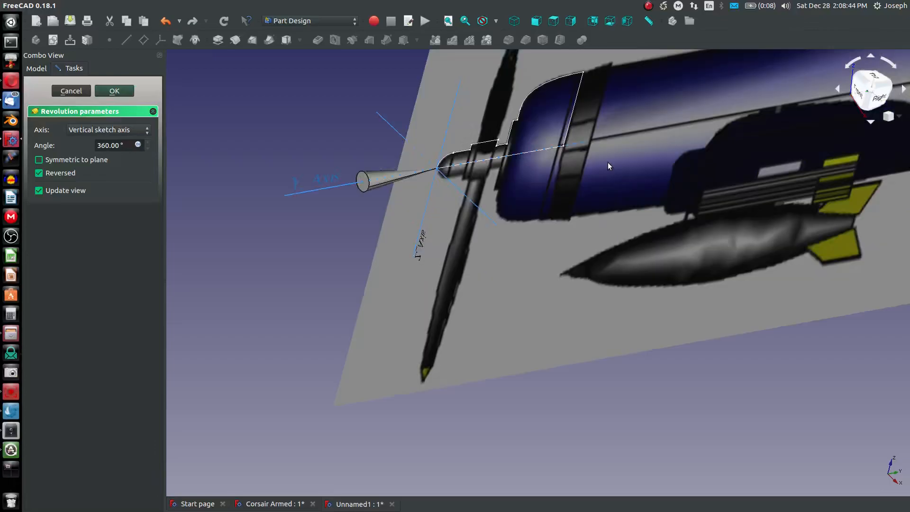
click(72, 91)
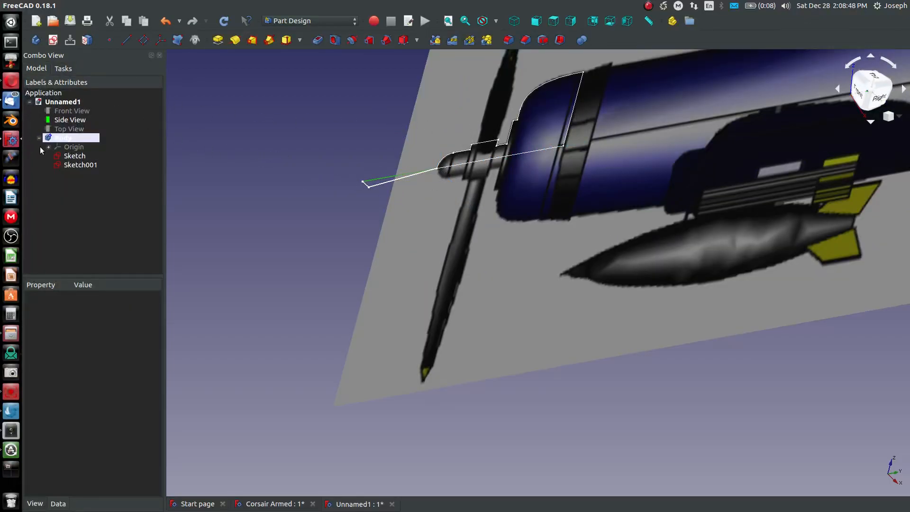
Hide the small reference sketch again and revolve the nose profile sketch 360° about the base Y axis, reversed.
click(65, 159)
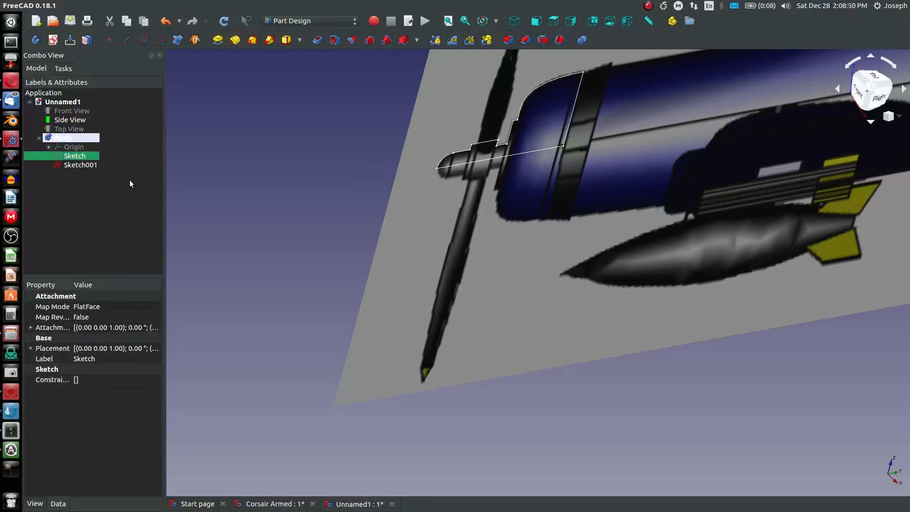
click(94, 164)
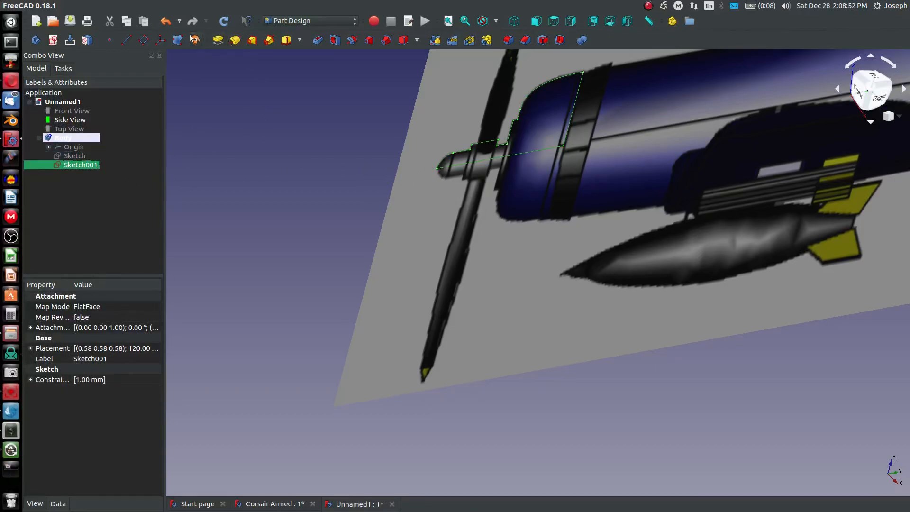
scroll(321, 119, down, 5)
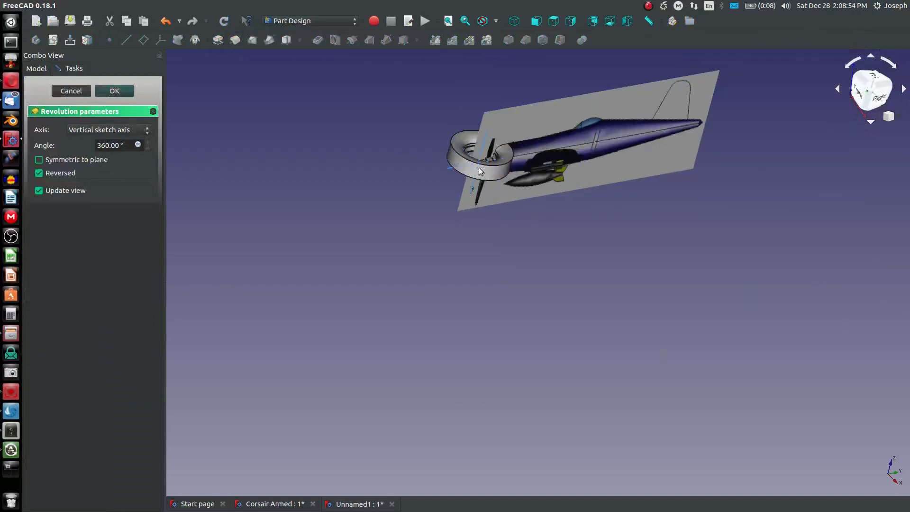
scroll(418, 175, up, 10)
middle_drag(418, 176, 403, 202)
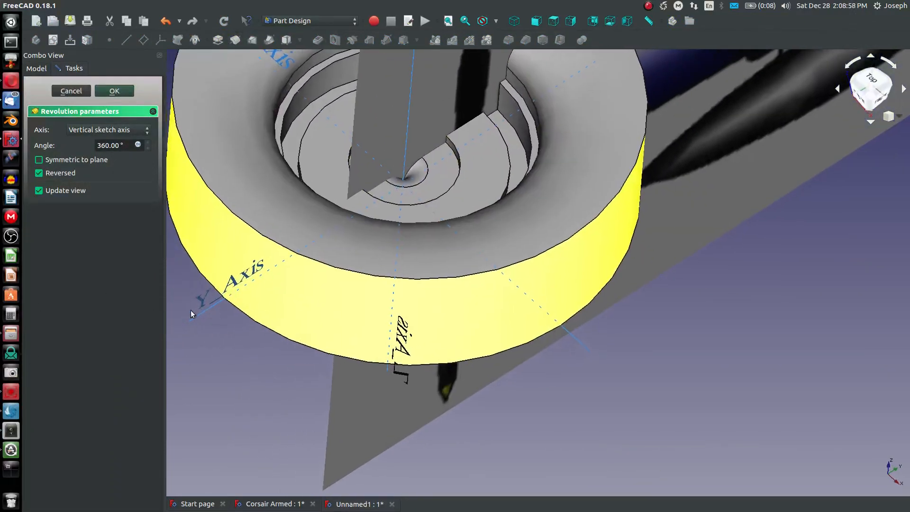
click(201, 314)
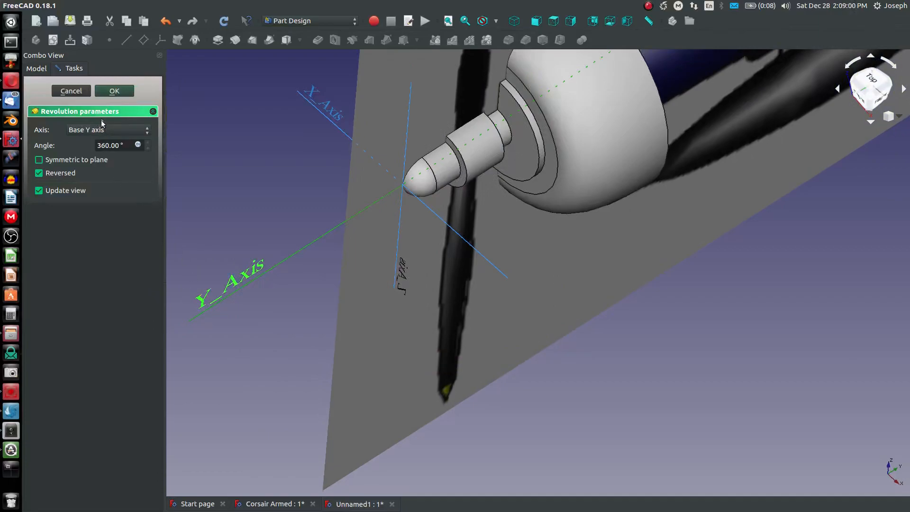
click(114, 90)
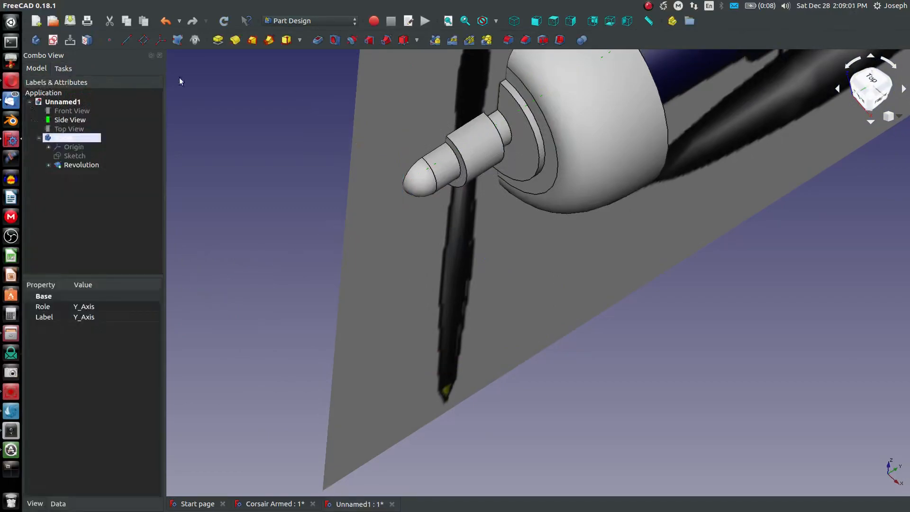
Display the Front View reference image and compare the revolved nose with it from the front.
click(536, 22)
scroll(472, 137, down, 3)
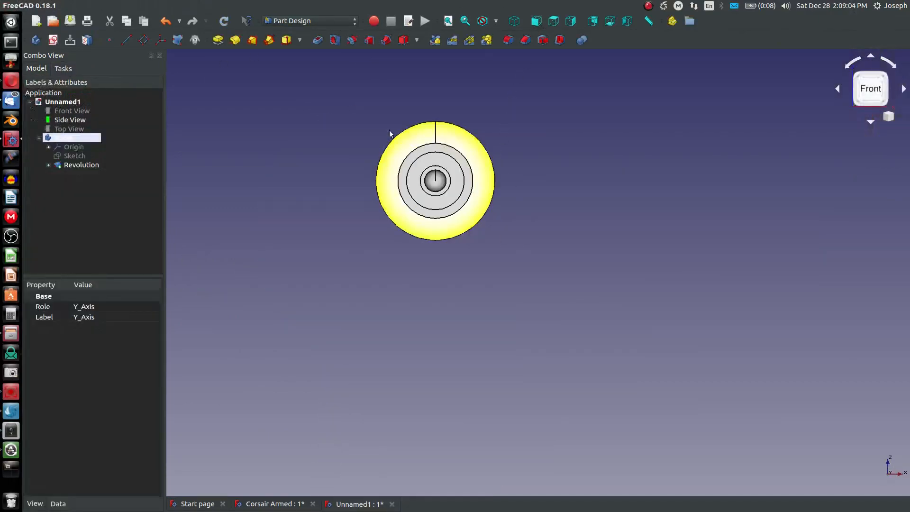
double_click(72, 112)
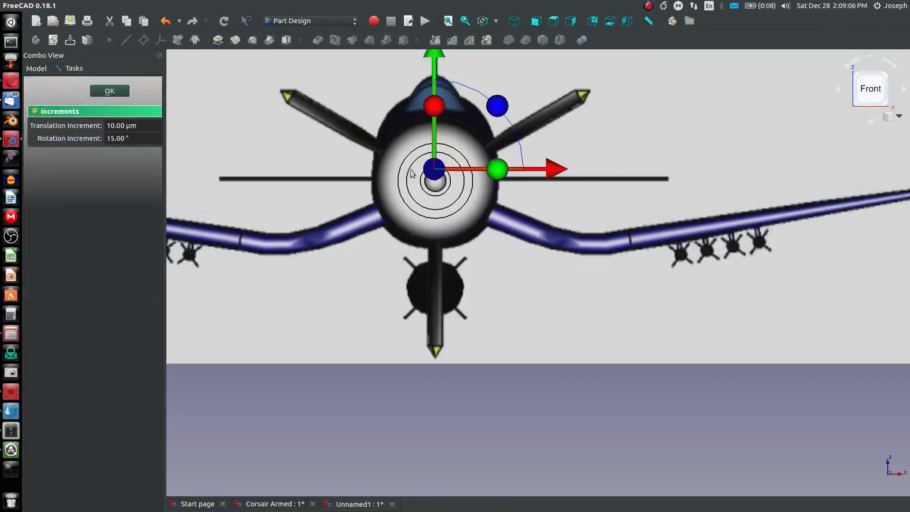
click(109, 91)
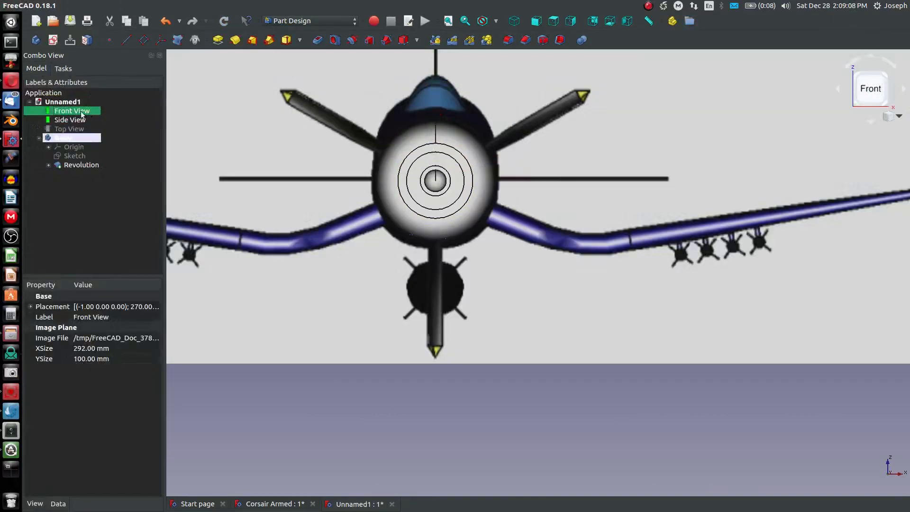
Check the revolved nose from the side, and display the Top View reference image to compare it from above.
click(70, 120)
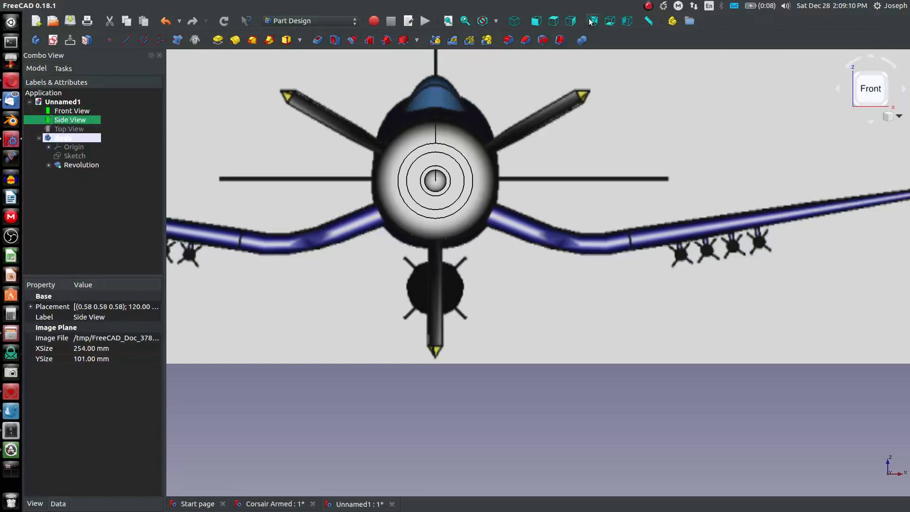
click(571, 21)
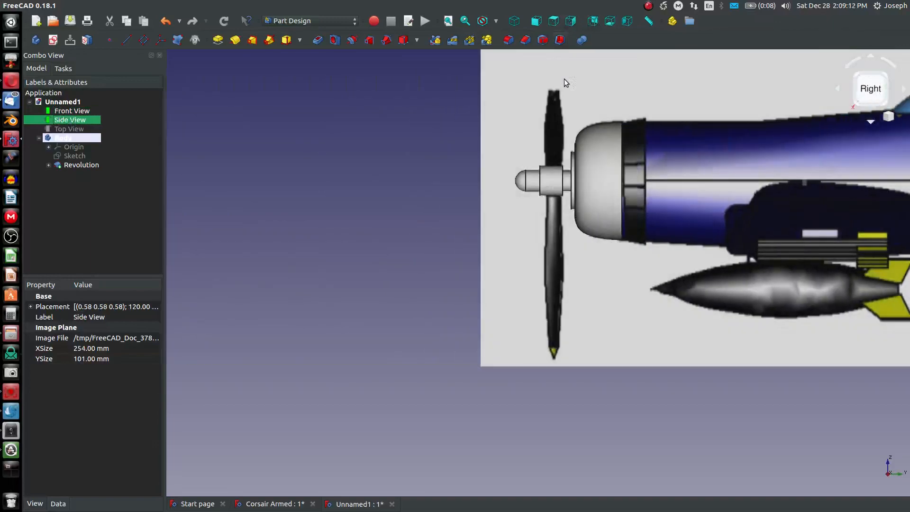
click(553, 20)
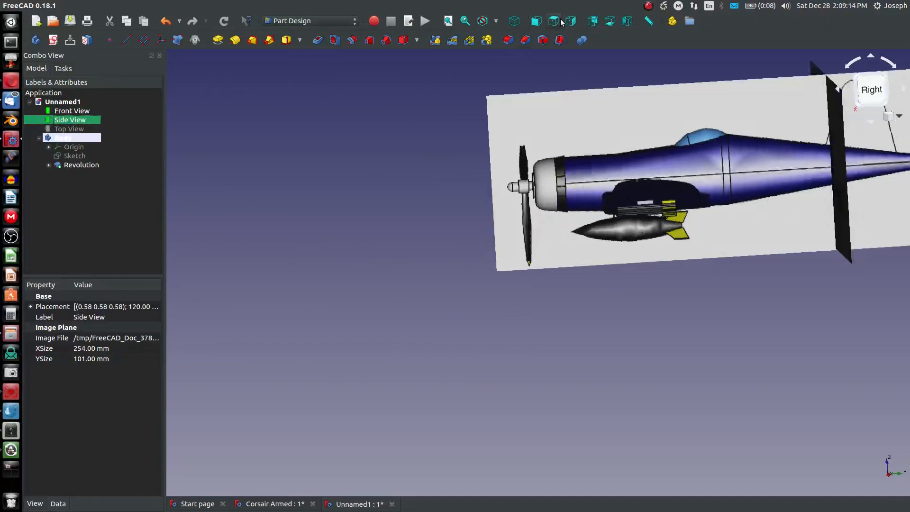
click(71, 129)
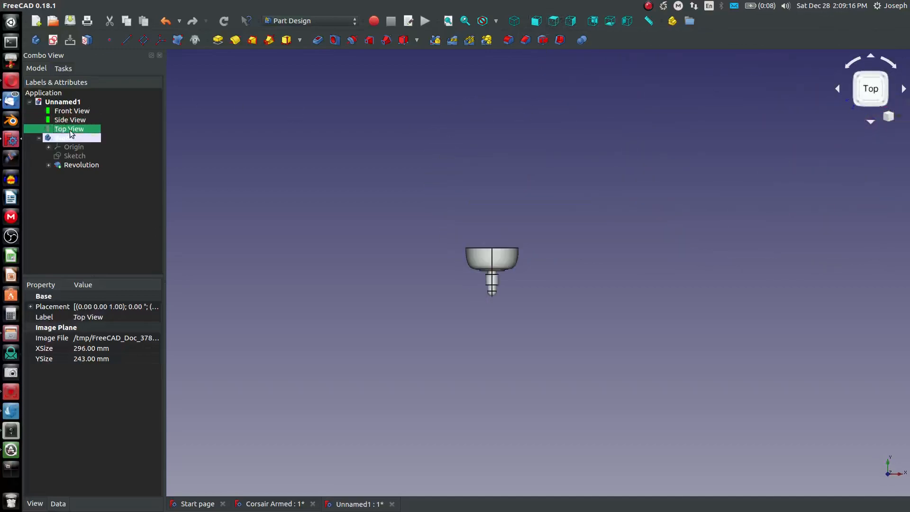
key(space)
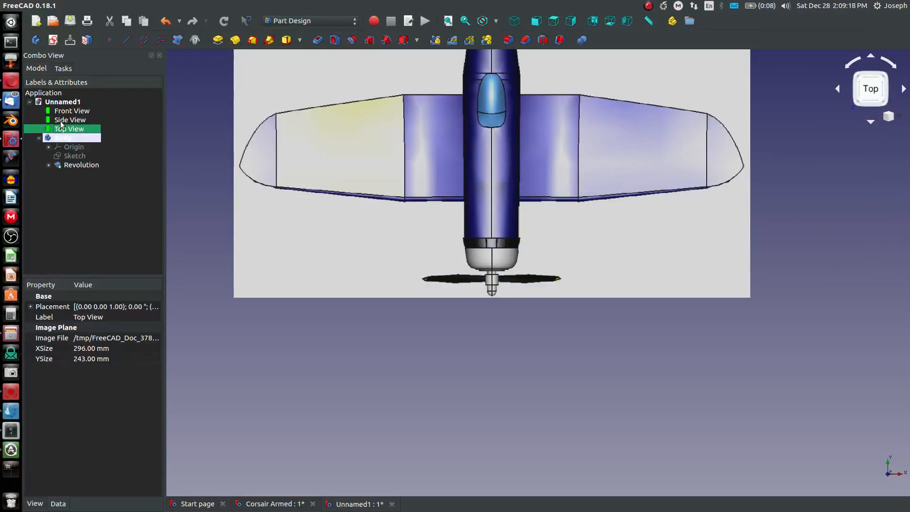
middle_drag(417, 270, 393, 157)
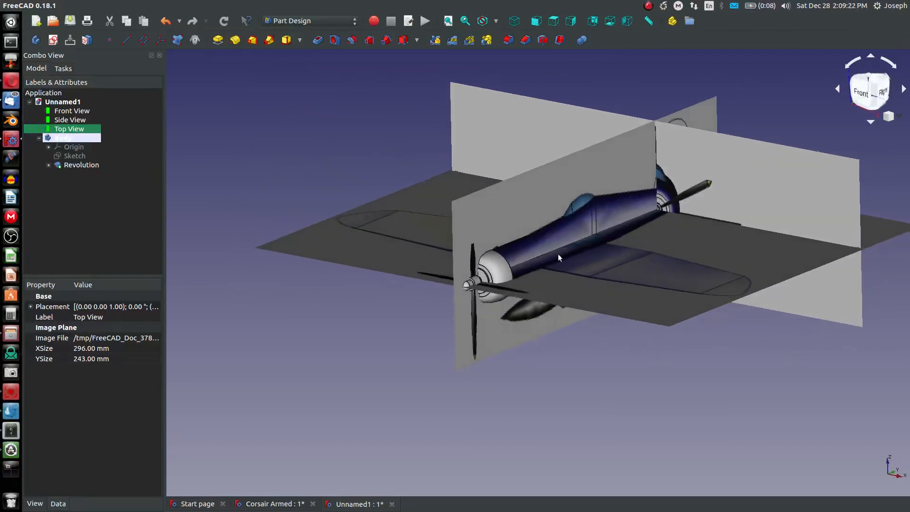
middle_drag(652, 291, 543, 246)
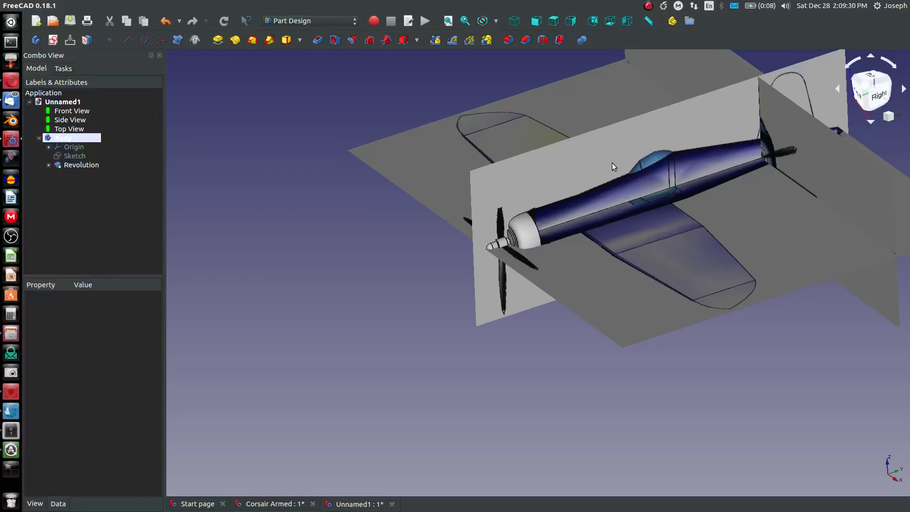
Try to move the Front View image sideways along its X axis.
double_click(66, 112)
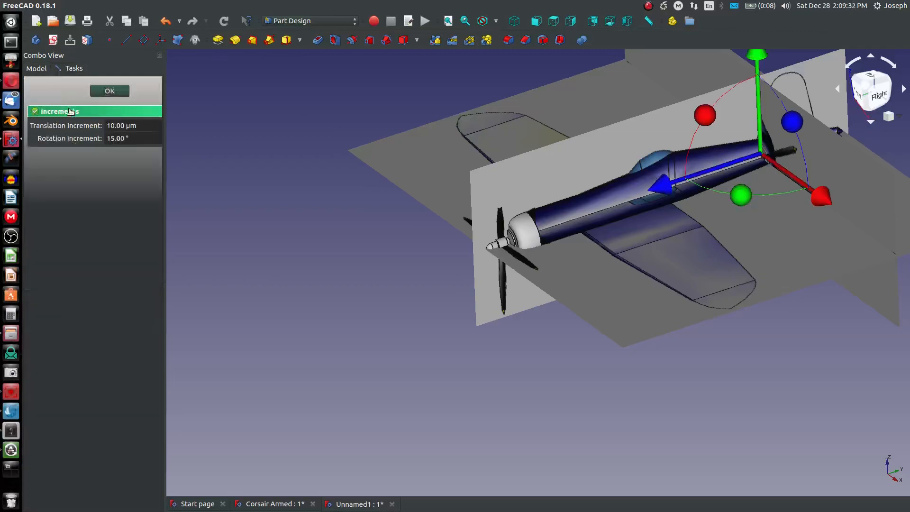
drag(819, 192, 724, 124)
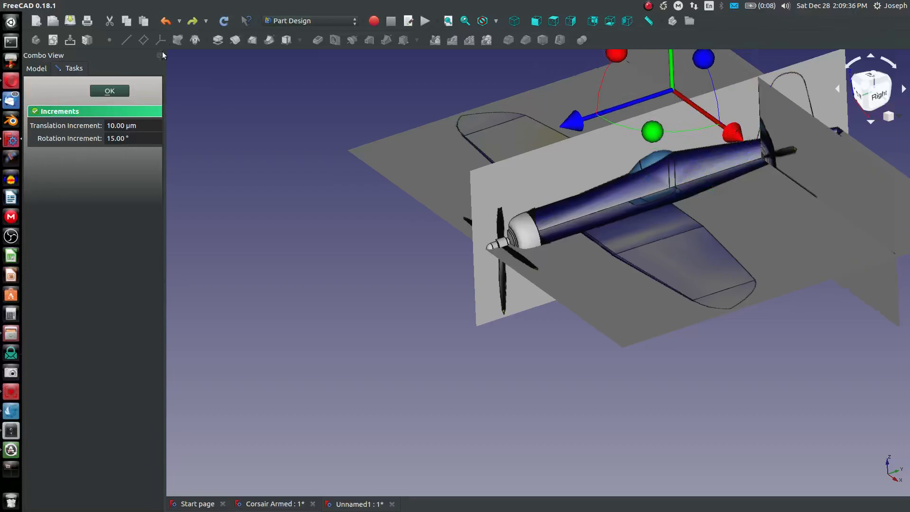
click(122, 93)
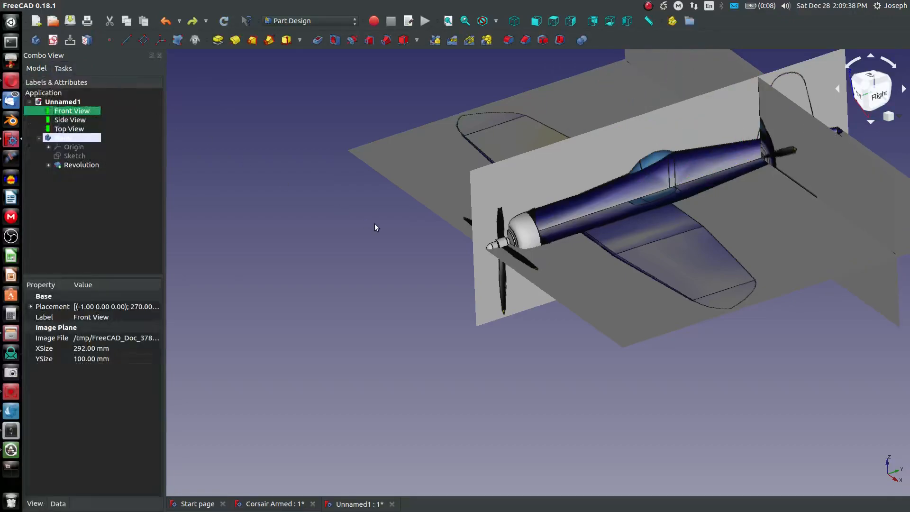
Move the Side View image sideways and the Top View image down so both stand clear of the revolved nose.
double_click(71, 119)
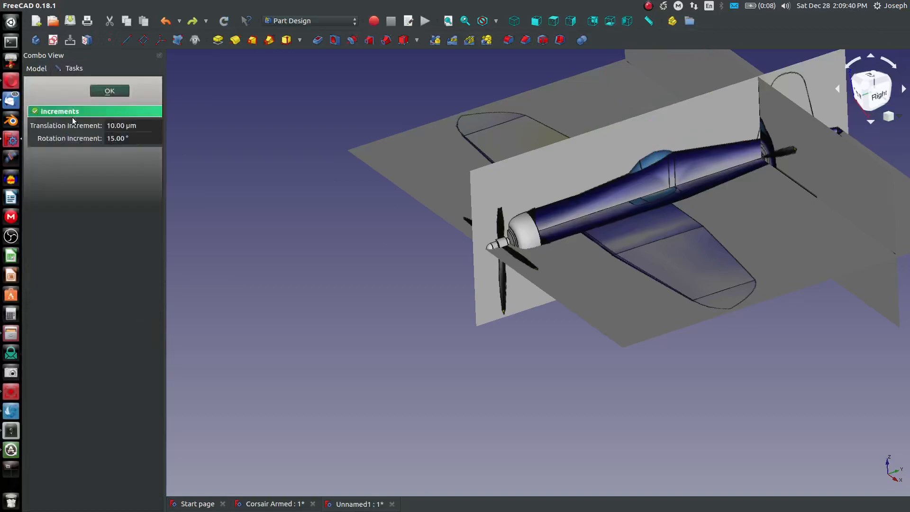
drag(722, 236, 565, 144)
click(127, 95)
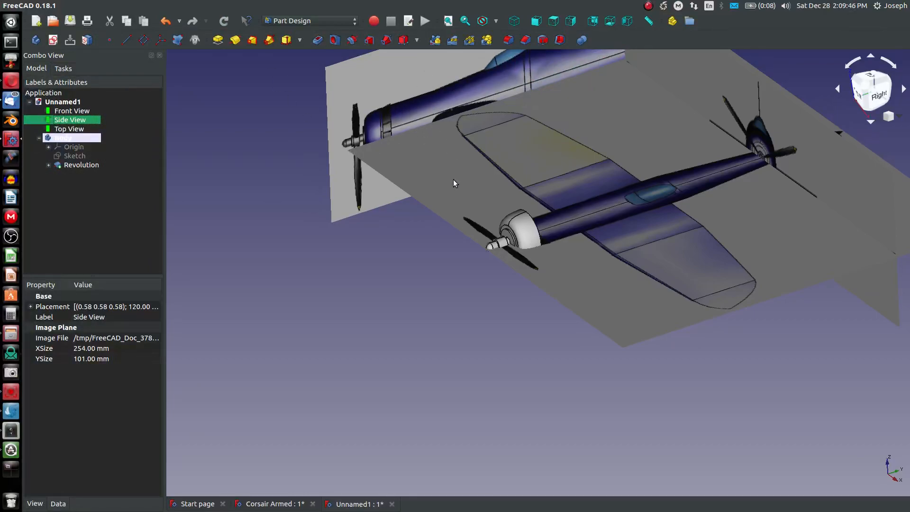
double_click(64, 129)
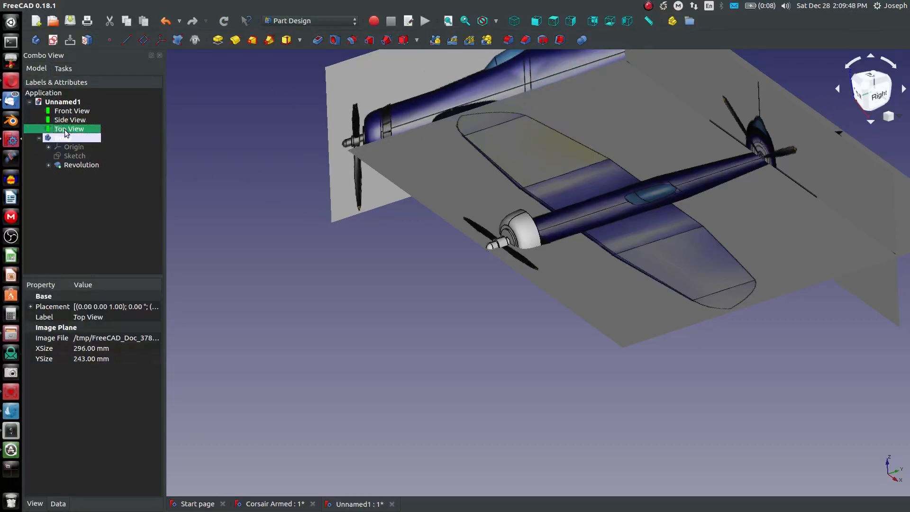
drag(660, 93, 667, 237)
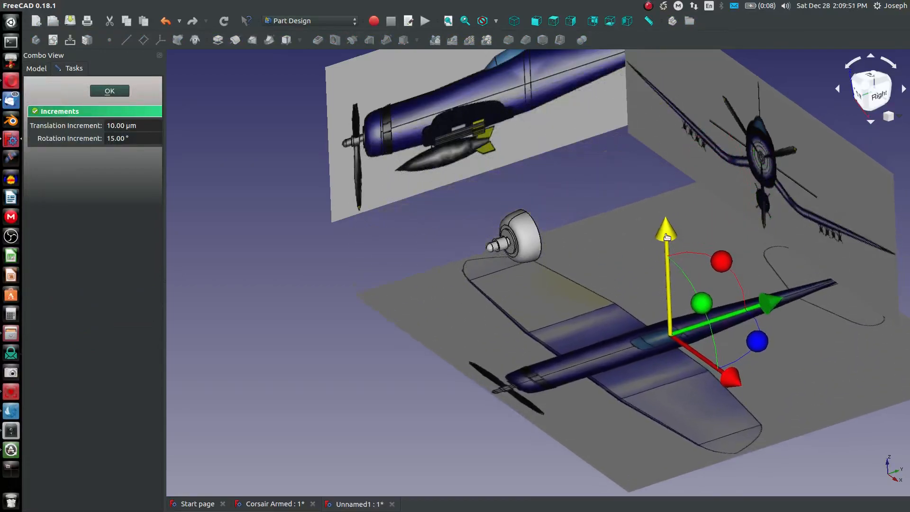
click(109, 91)
Start a datum plane attached to the flat rear face of the cowling.
middle_drag(591, 270, 556, 296)
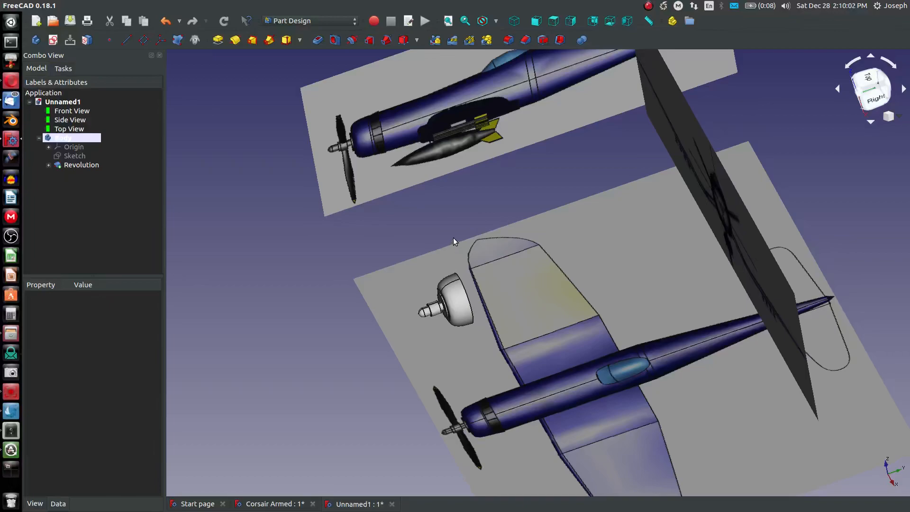
middle_drag(507, 304, 402, 325)
click(395, 311)
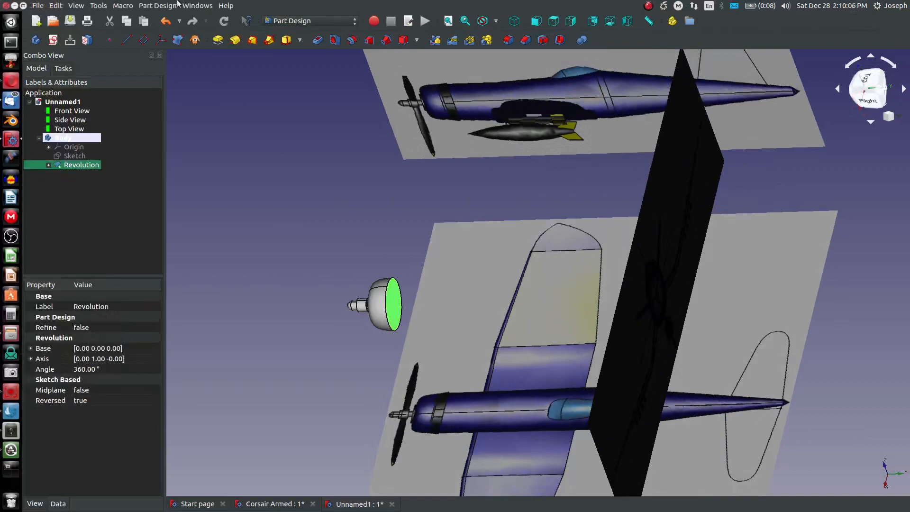
click(143, 39)
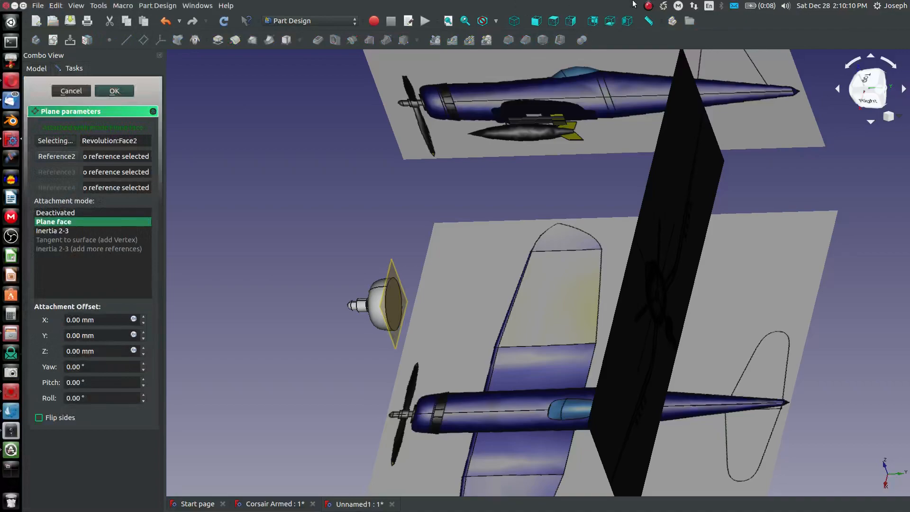
Offset the datum plane 36 mm in Z, where the fuselage's top edge begins to rise in the side view.
click(572, 21)
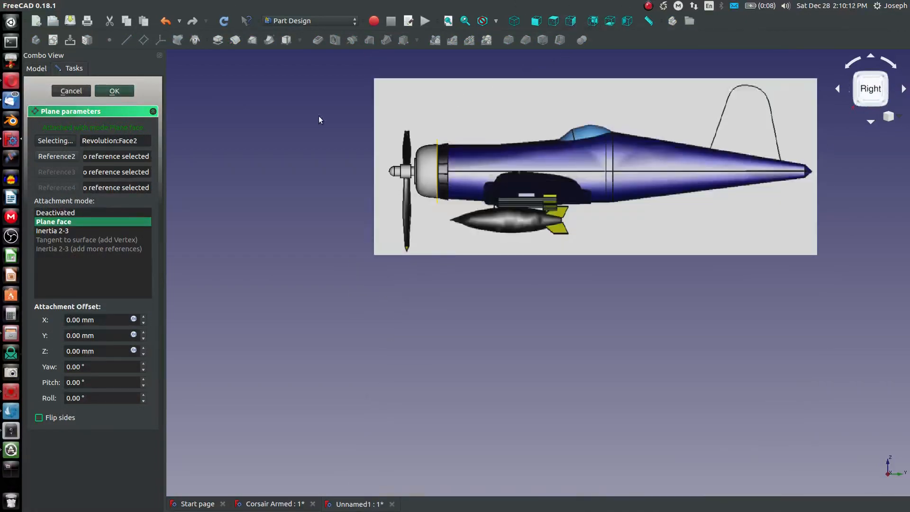
scroll(499, 188, up, 2)
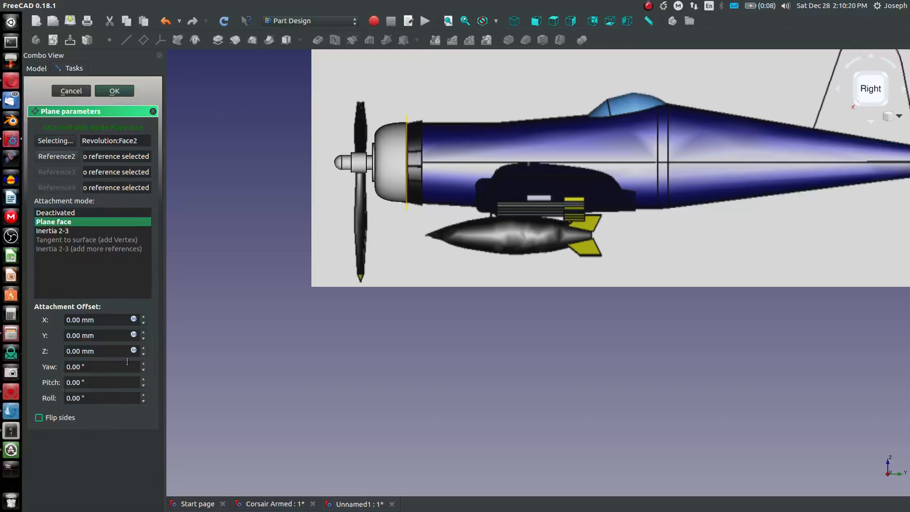
scroll(145, 351, up, 20)
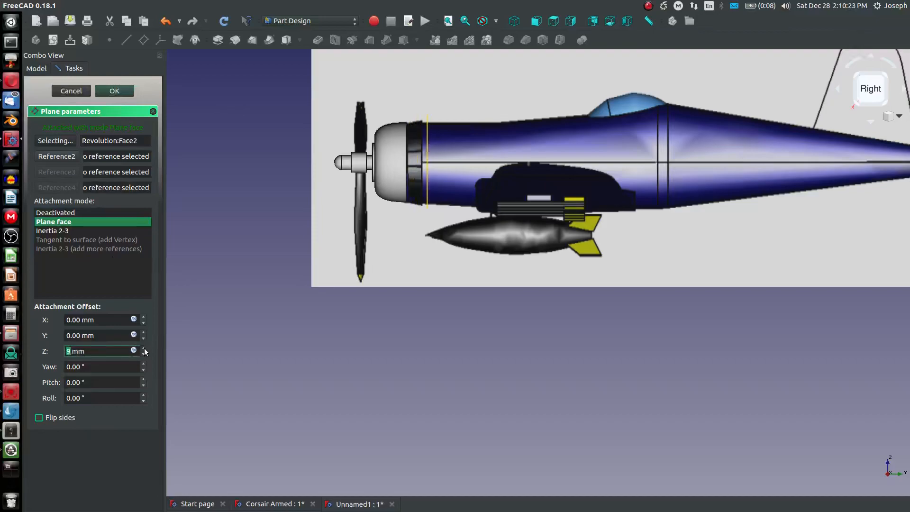
scroll(145, 351, up, 5)
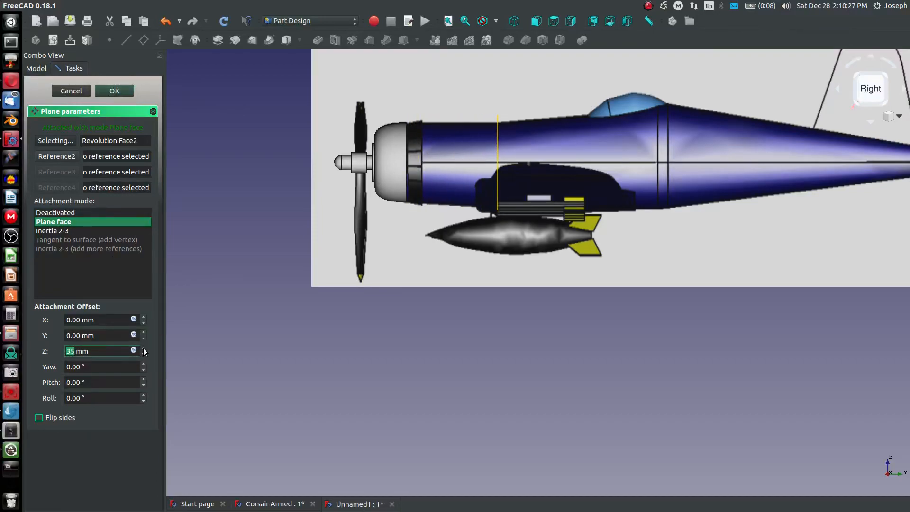
scroll(518, 134, up, 2)
scroll(519, 131, up, 6)
middle_drag(423, 88, 425, 150)
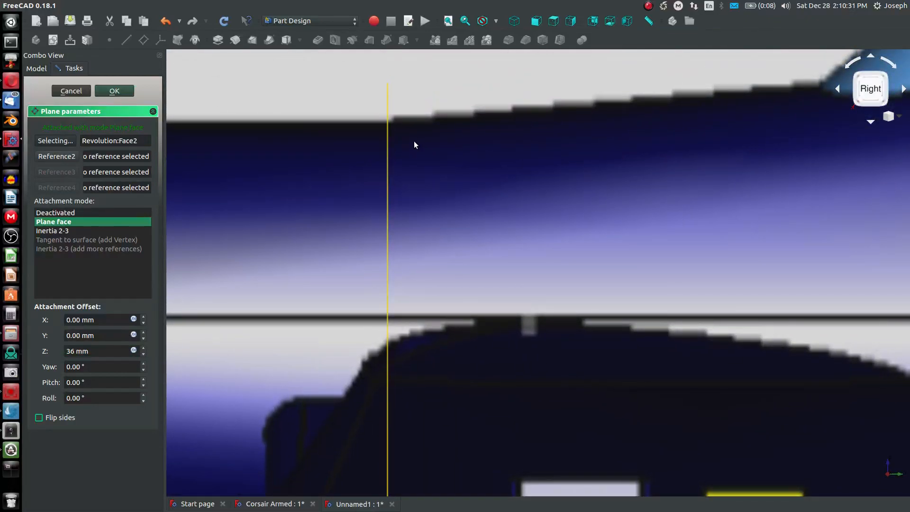
scroll(414, 142, down, 4)
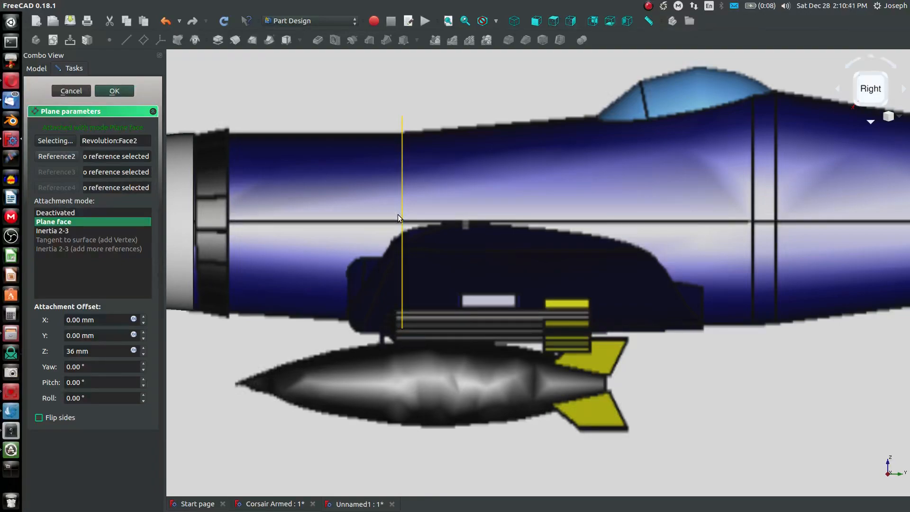
click(100, 94)
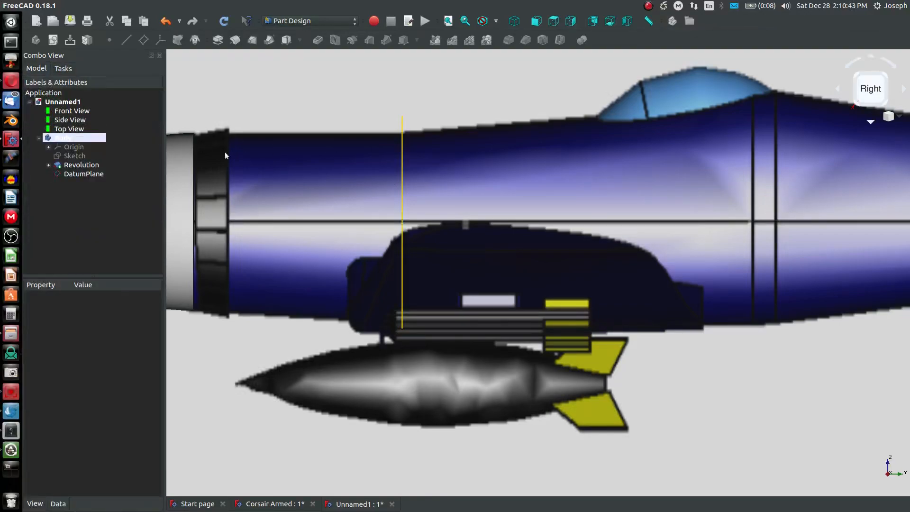
Start a new sketch on the datum plane behind the cowling.
middle_drag(370, 215, 217, 280)
click(216, 280)
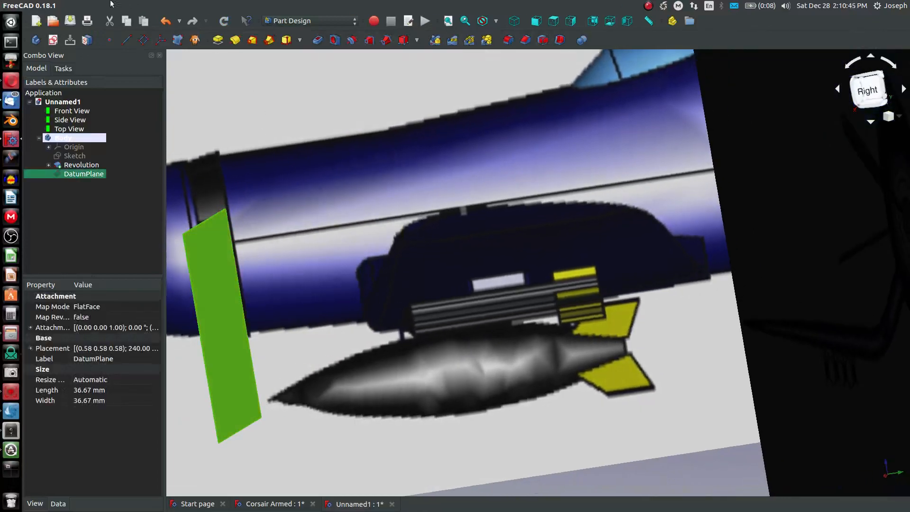
click(53, 40)
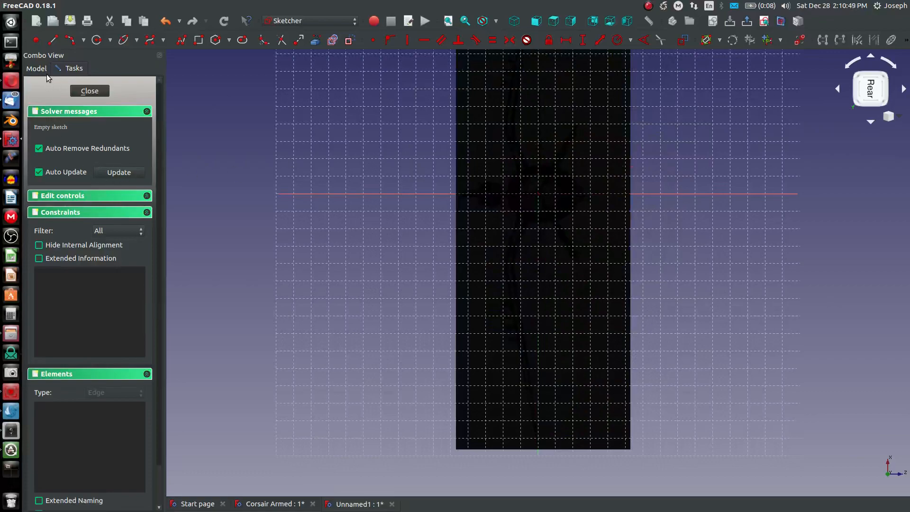
Hide the Front View reference image so the sketch plane is unobstructed.
click(38, 69)
click(71, 112)
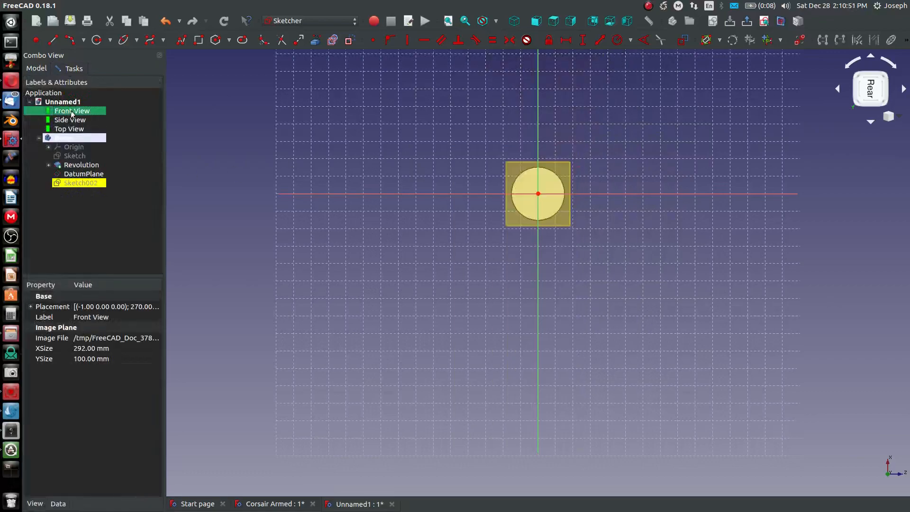
scroll(568, 178, up, 3)
scroll(539, 187, down, 2)
scroll(443, 278, up, 2)
click(675, 375)
scroll(399, 196, down, 3)
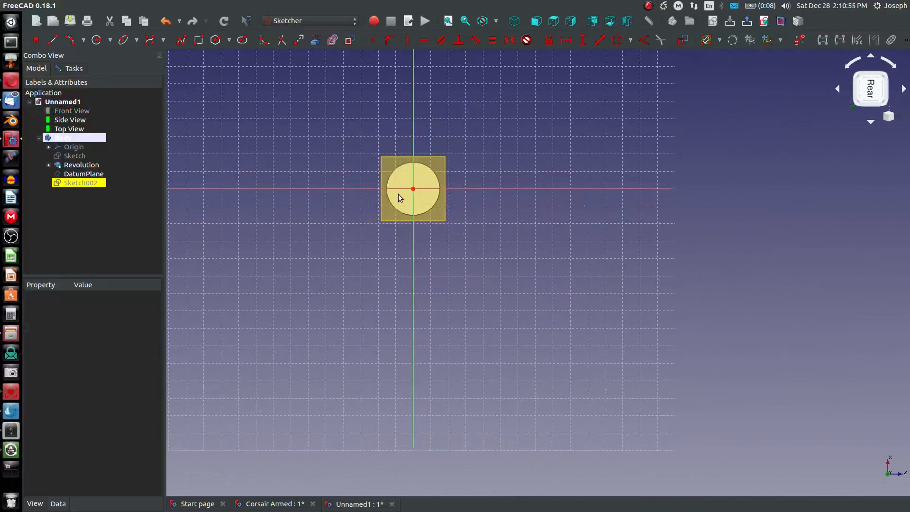
Draw two connected lines near the sketch origin, one horizontal and one rising from its inner end.
scroll(371, 137, up, 6)
scroll(341, 142, down, 2)
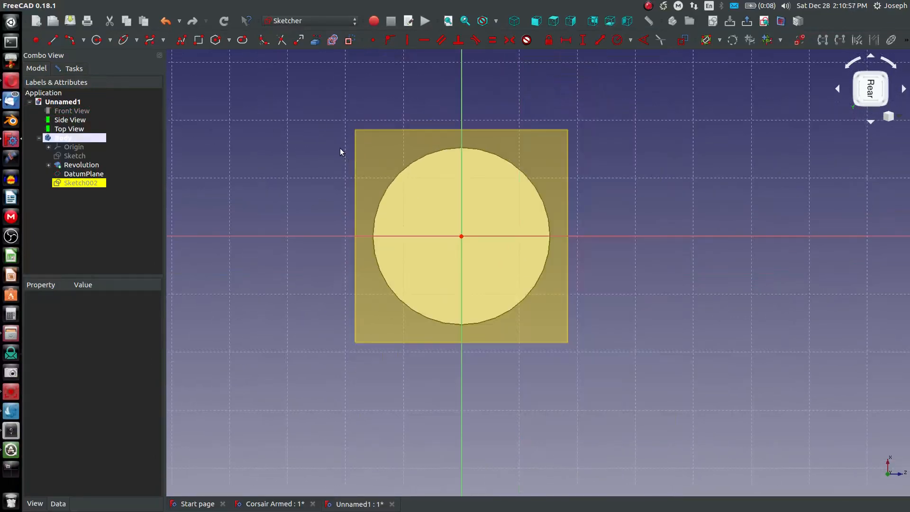
scroll(340, 149, up, 2)
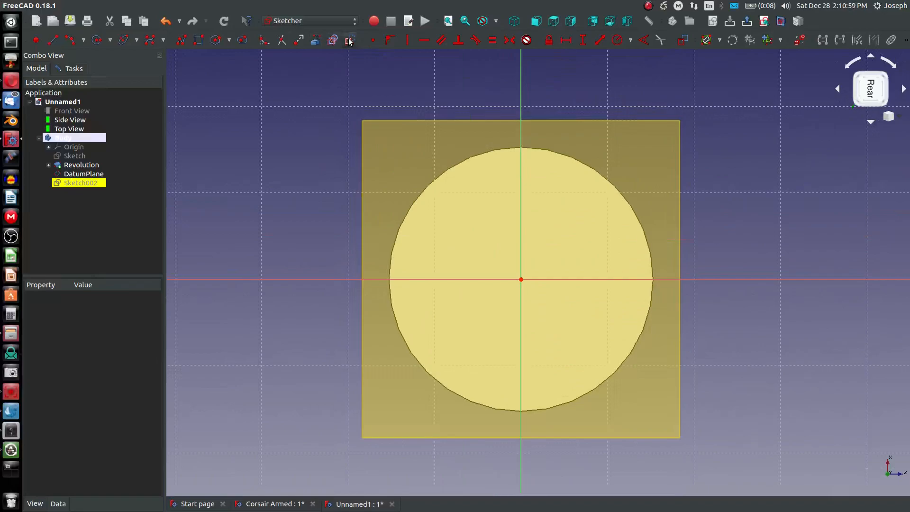
click(303, 246)
click(483, 246)
click(469, 125)
key(Escape)
Make the lines' shared corner coincident with the sketch origin and constrain the rising line vertical.
click(484, 245)
click(521, 279)
key(c)
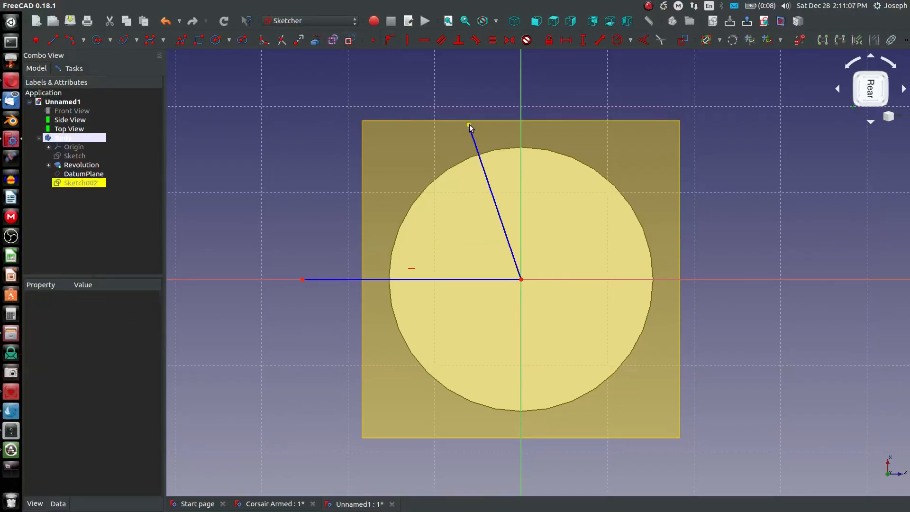
click(485, 147)
key(v)
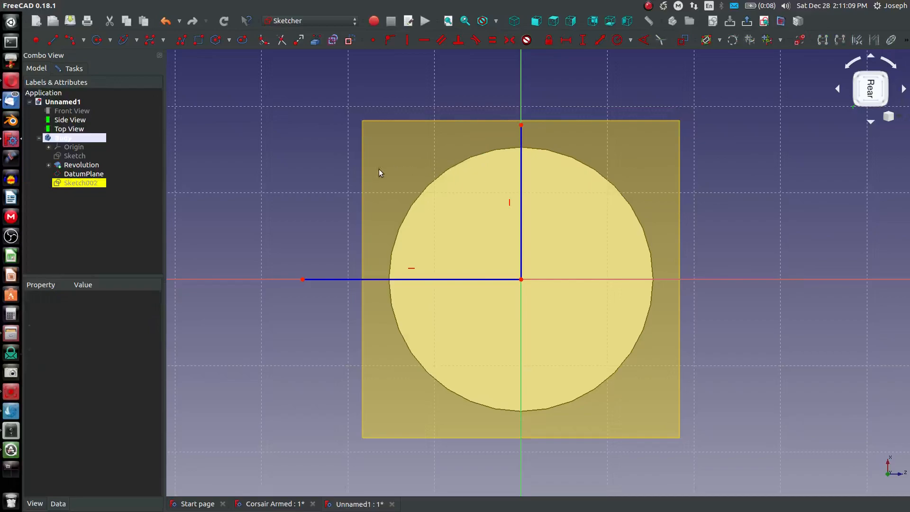
Flip the sketch's horizontal line to the opposite side of the origin, so it points away from the Top View image.
scroll(356, 181, down, 5)
mouse_move(372, 205)
middle_down()
mouse_move(429, 229)
mouse_move(369, 212)
middle_up()
middle_drag(244, 183, 394, 341)
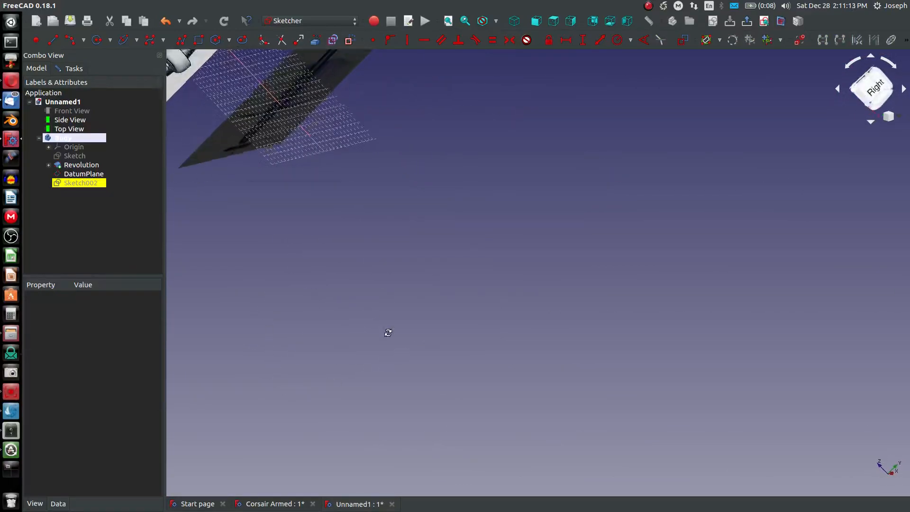
scroll(394, 341, down, 4)
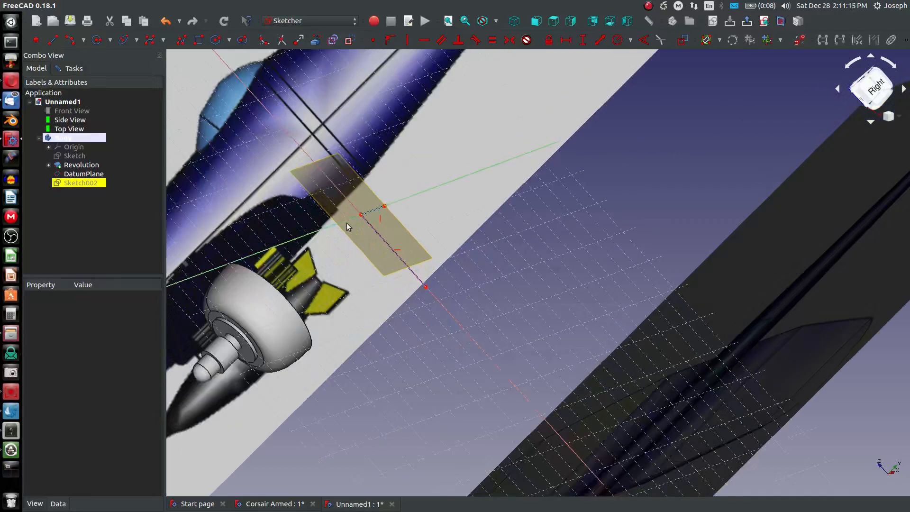
scroll(346, 223, up, 8)
middle_drag(356, 223, 376, 244)
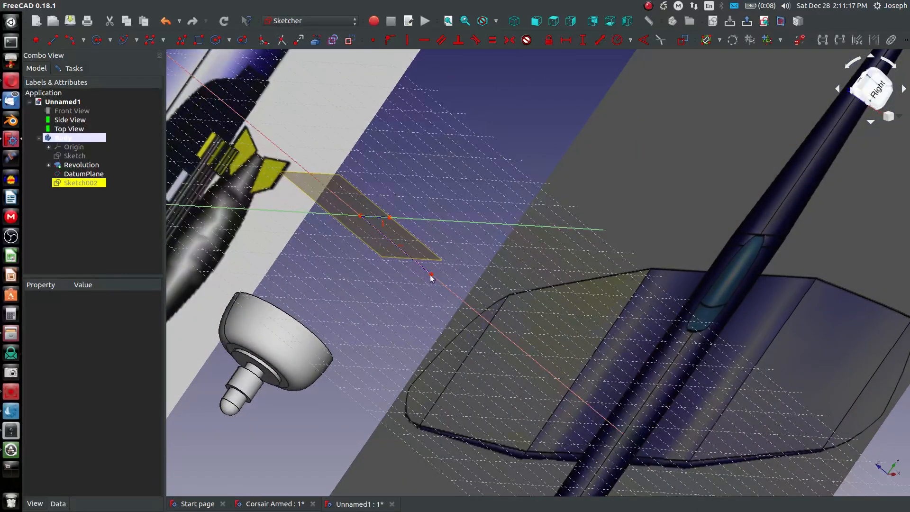
middle_drag(431, 275, 433, 279)
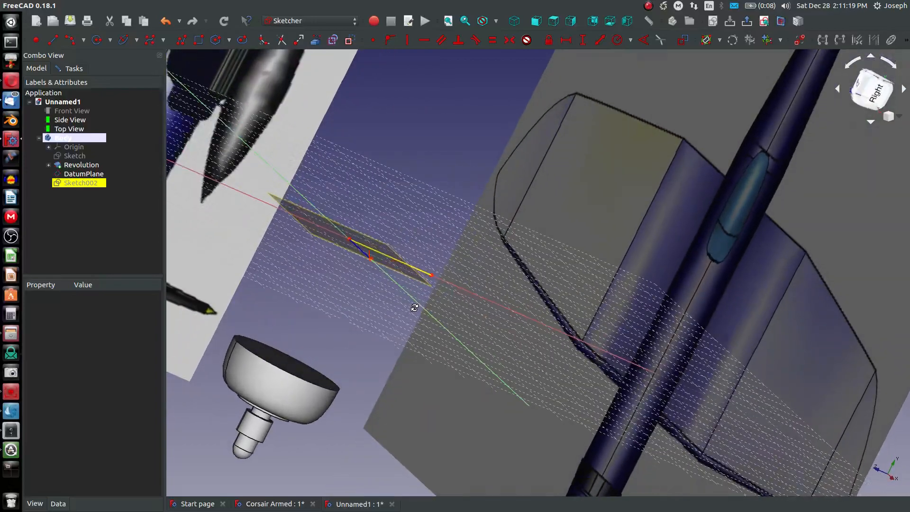
mouse_move(397, 265)
mouse_down()
mouse_move(184, 165)
mouse_move(276, 207)
mouse_up()
mouse_move(411, 260)
middle_down()
mouse_move(386, 323)
mouse_move(398, 306)
middle_up()
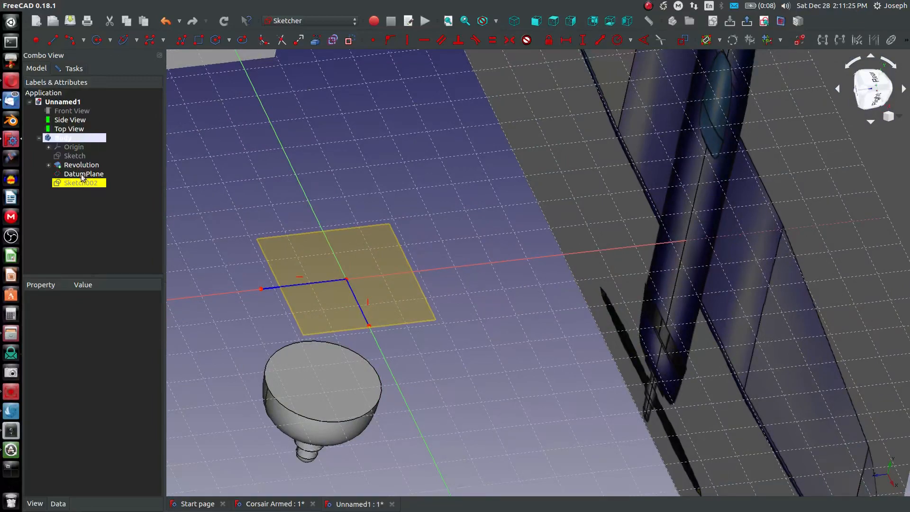
Hide the datum plane so only the sketch lines remain against the reference images.
click(104, 176)
key(space)
key(v)
key(f)
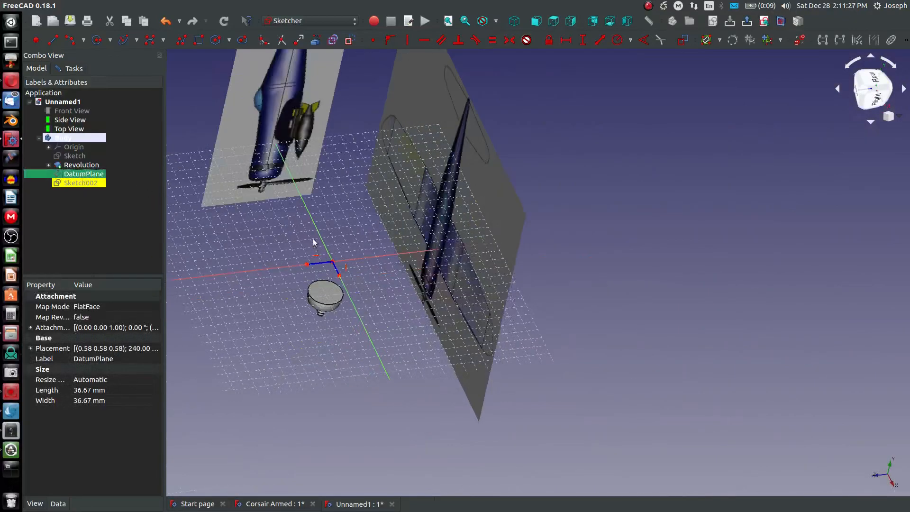
scroll(388, 121, up, 2)
click(495, 127)
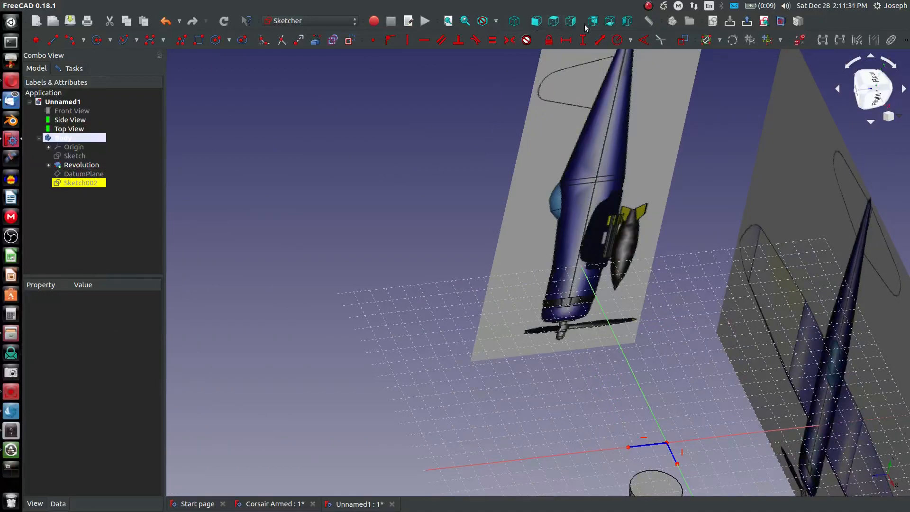
In the right view, move the upright line's free end to the fuselage's top edge, about 15.3 mm from the origin.
click(571, 21)
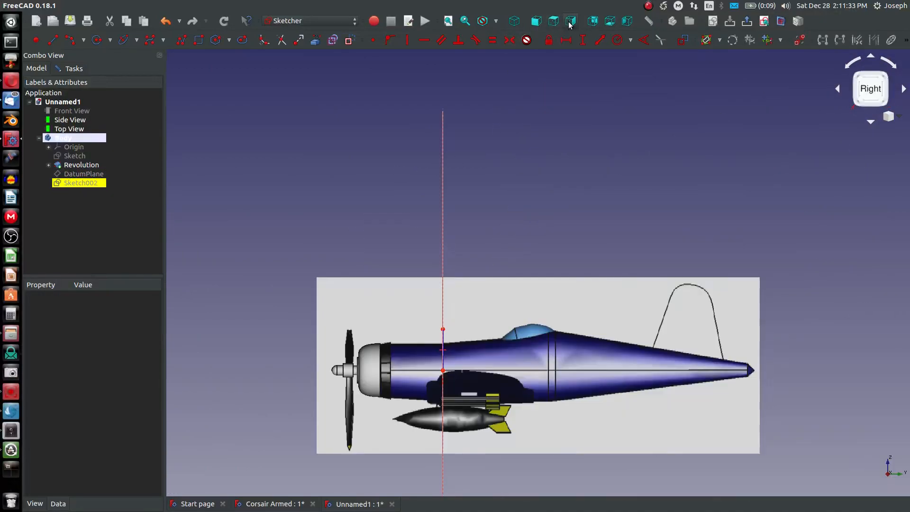
scroll(456, 316, up, 3)
middle_drag(435, 288, 432, 294)
drag(410, 300, 411, 334)
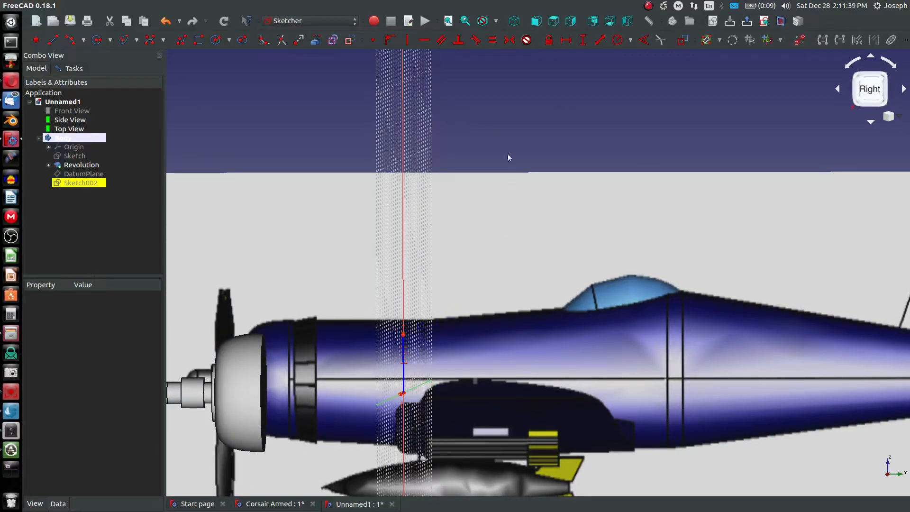
click(570, 24)
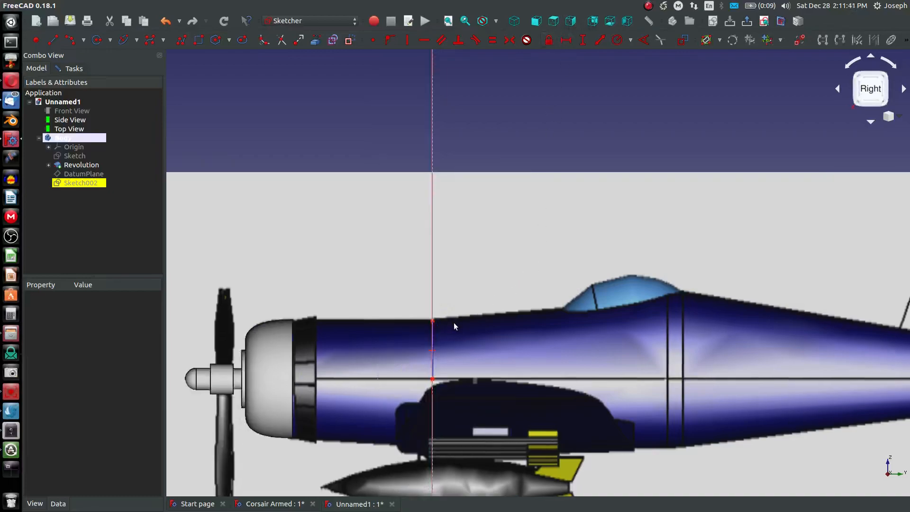
scroll(456, 325, up, 8)
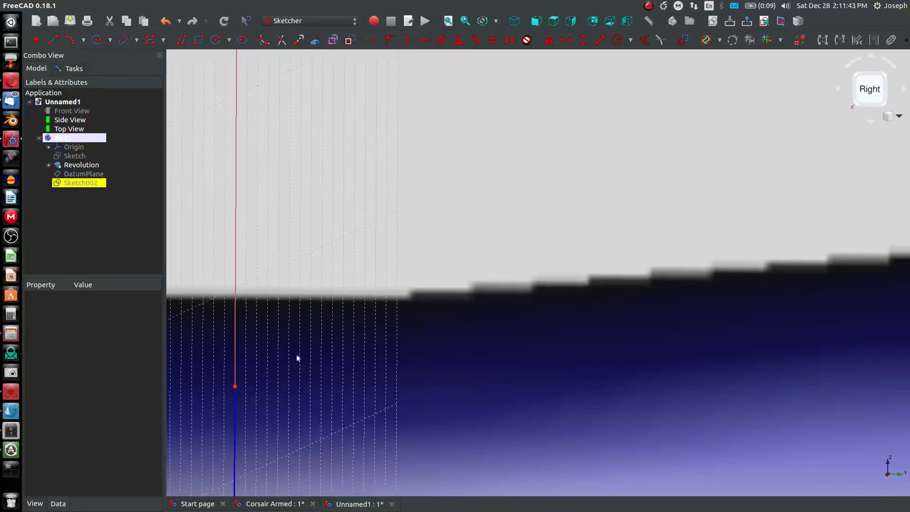
drag(236, 388, 235, 370)
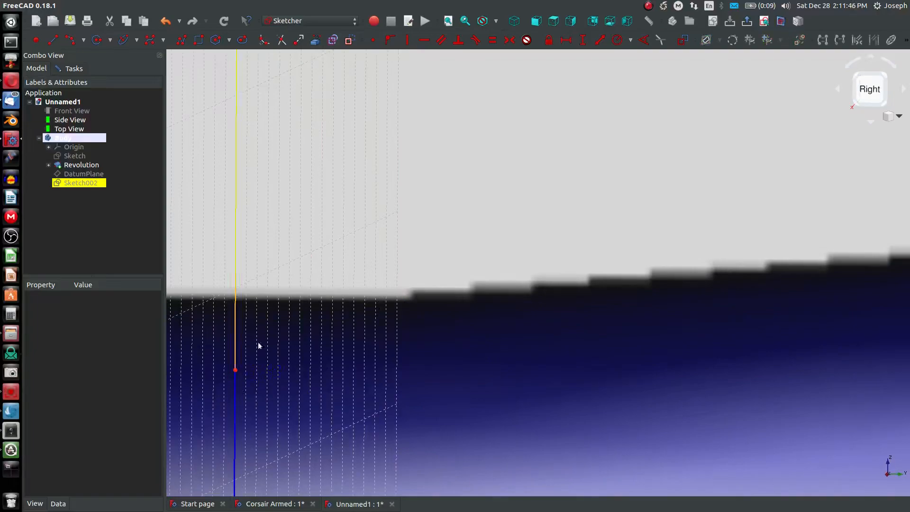
click(570, 24)
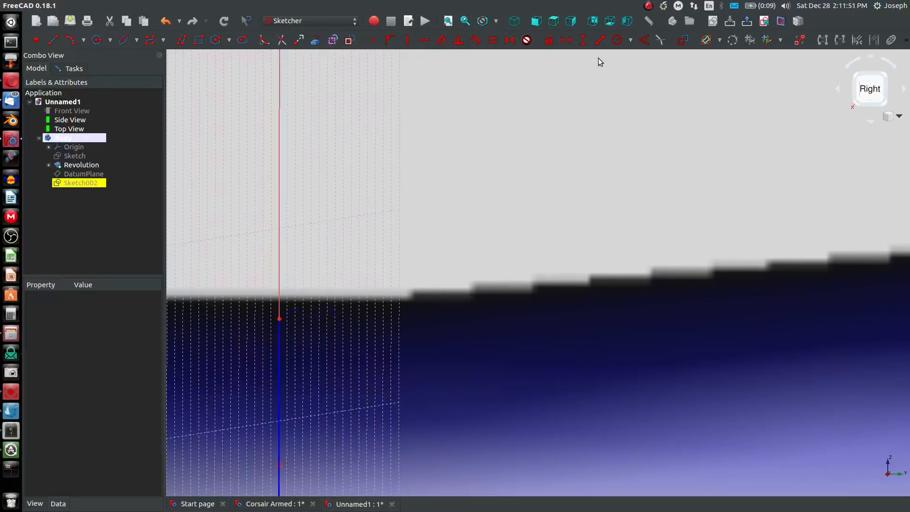
click(571, 23)
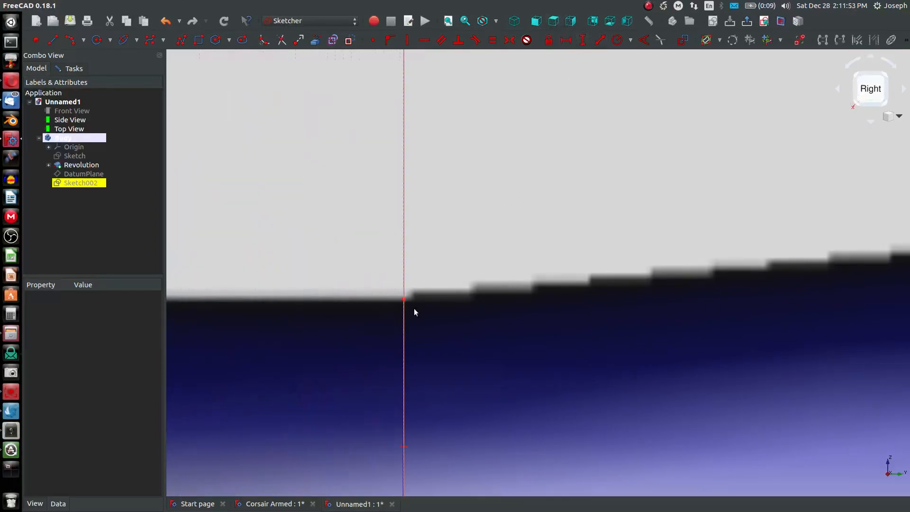
Lock the position of the upright line's end point with a Lock constraint.
middle_drag(469, 309, 458, 313)
scroll(372, 324, down, 4)
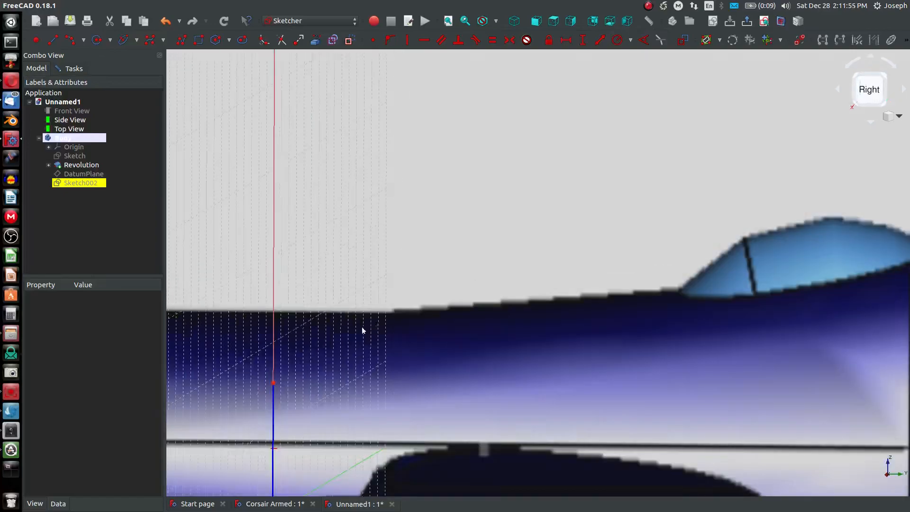
click(273, 383)
click(546, 41)
In the top view, move the sideways line's free end to match the fuselage's side edge at the sketch plane.
scroll(513, 165, down, 12)
scroll(520, 168, up, 6)
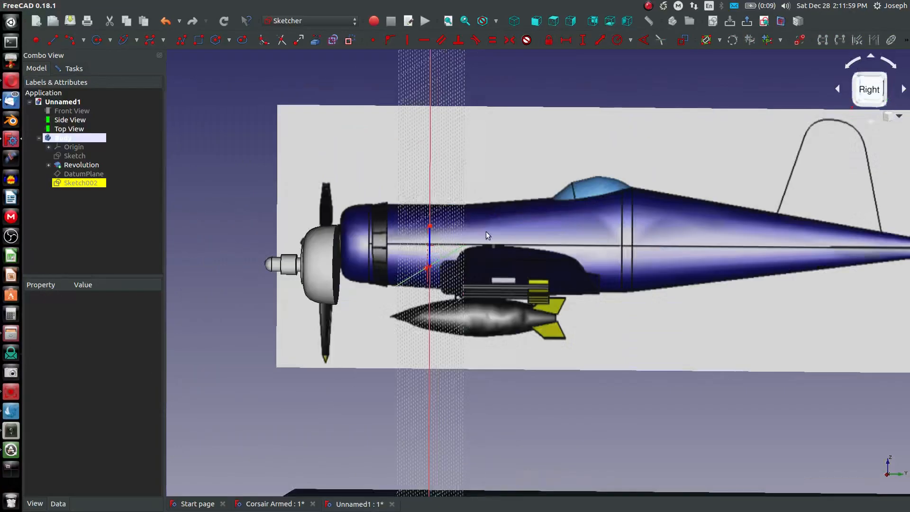
click(553, 21)
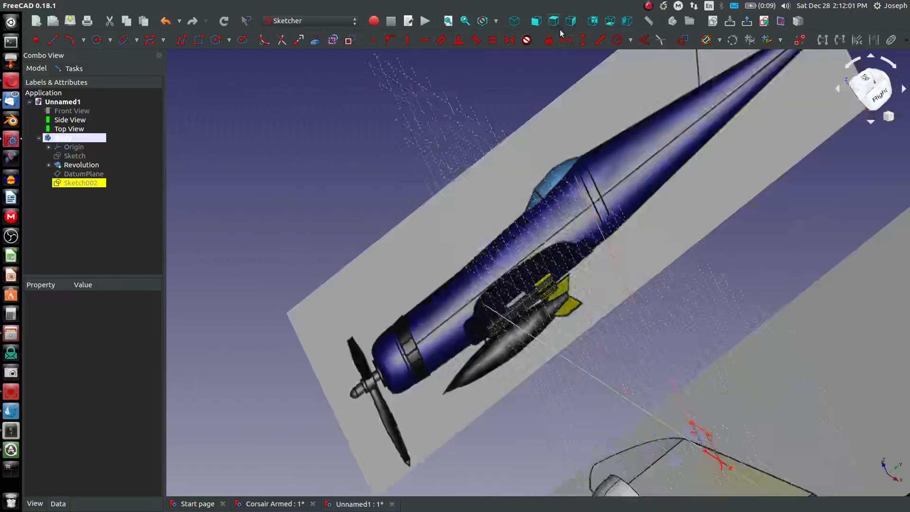
scroll(676, 348, down, 6)
scroll(738, 354, up, 12)
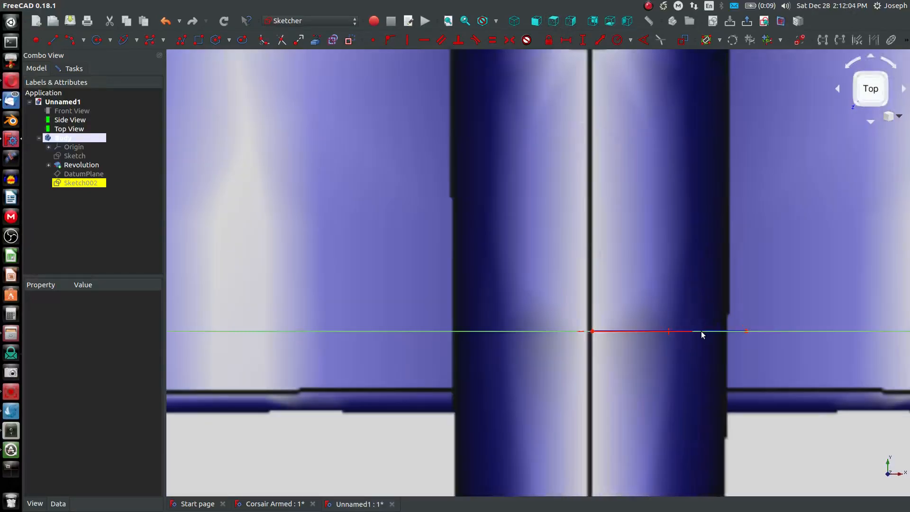
middle_drag(701, 331, 701, 335)
drag(747, 335, 725, 335)
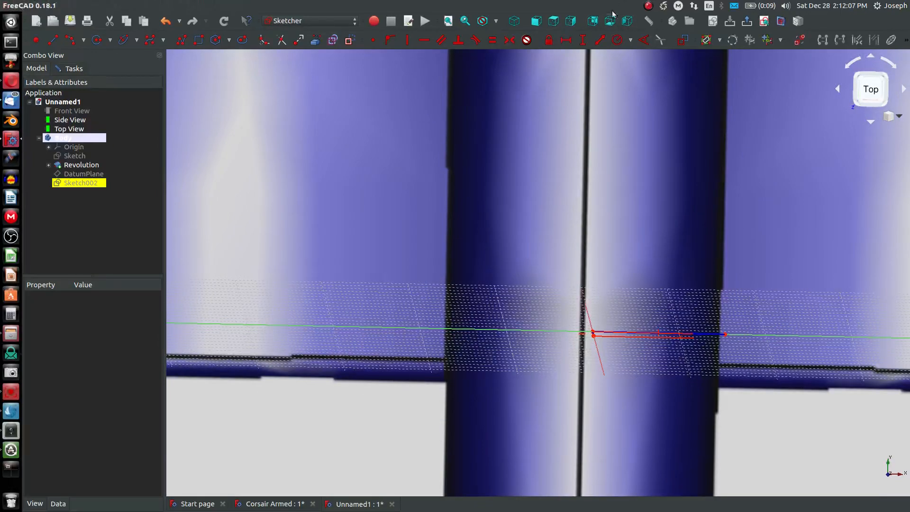
click(553, 21)
middle_drag(730, 305, 728, 324)
scroll(736, 419, up, 4)
drag(691, 321, 695, 320)
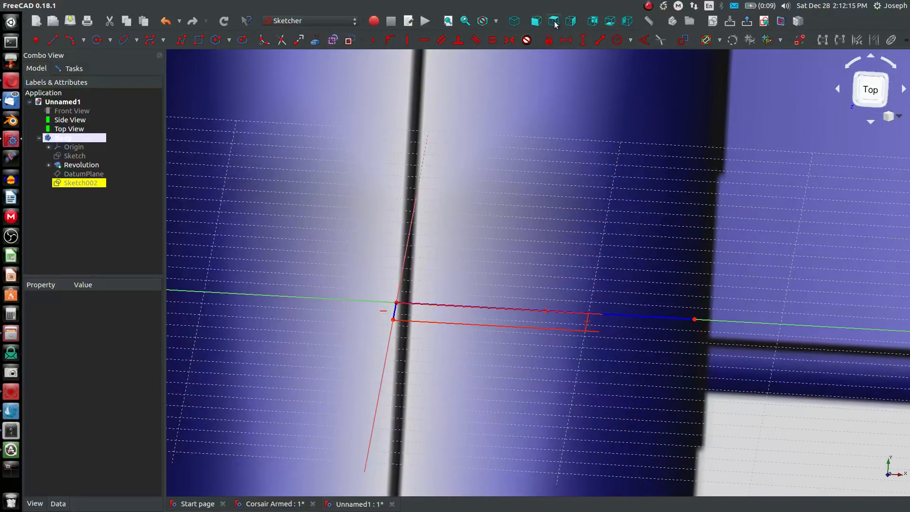
Compare the sideways line with the fuselage's edge from the top and lock its end point's position.
click(554, 21)
middle_drag(705, 179, 715, 246)
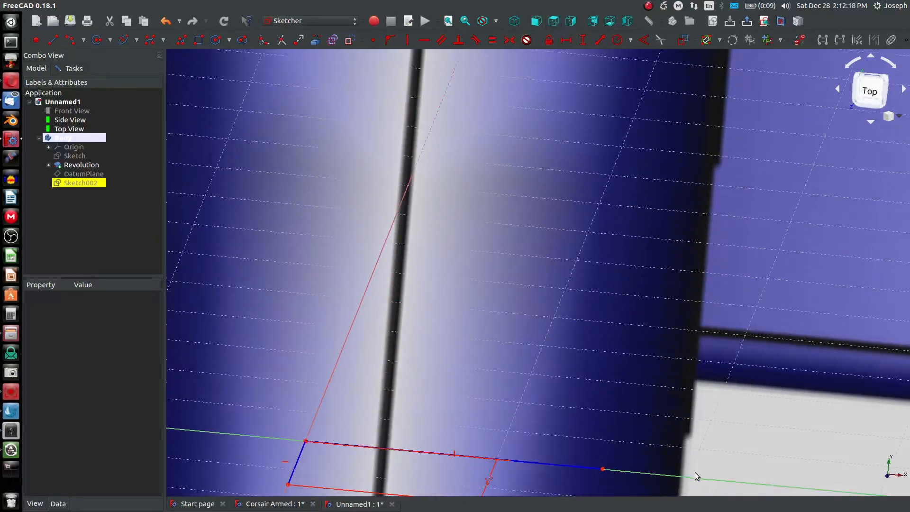
click(604, 473)
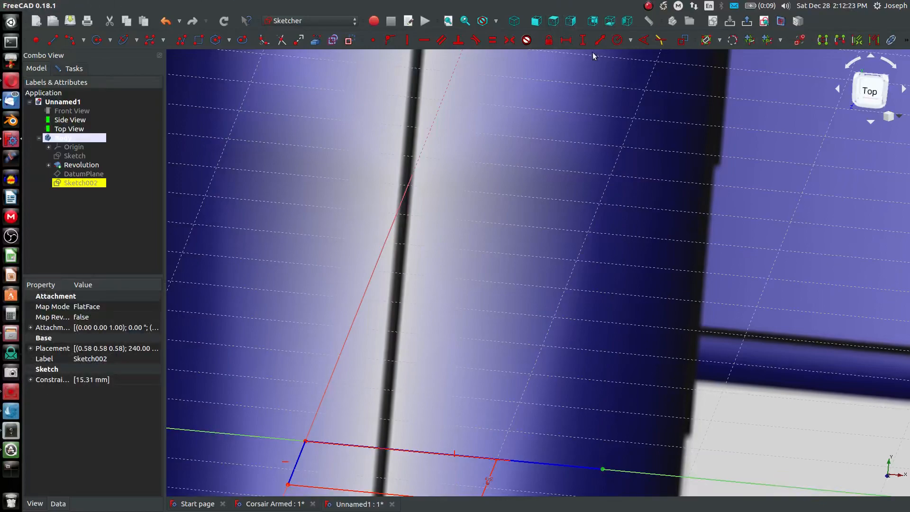
click(550, 44)
Hide the revolved nose so the sketch's two locked guide lines are unobstructed from the front.
scroll(556, 306, down, 4)
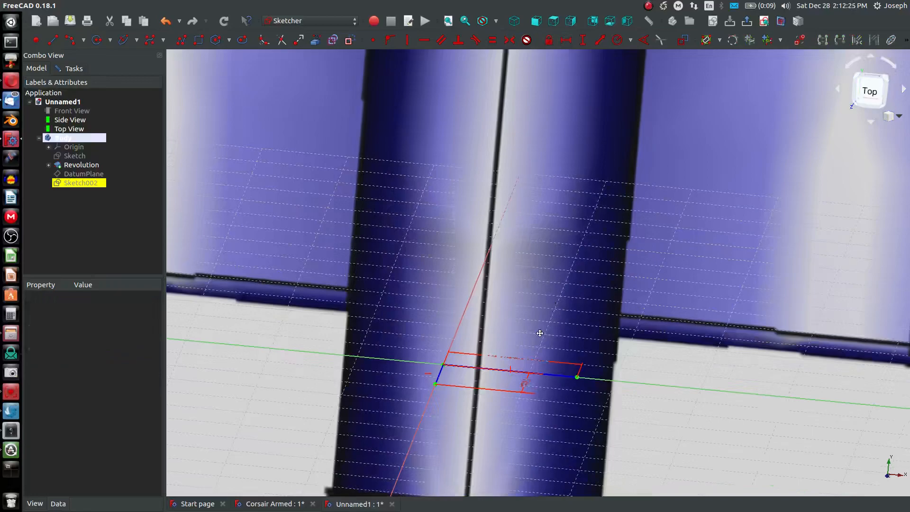
middle_drag(538, 334, 526, 228)
scroll(538, 233, down, 7)
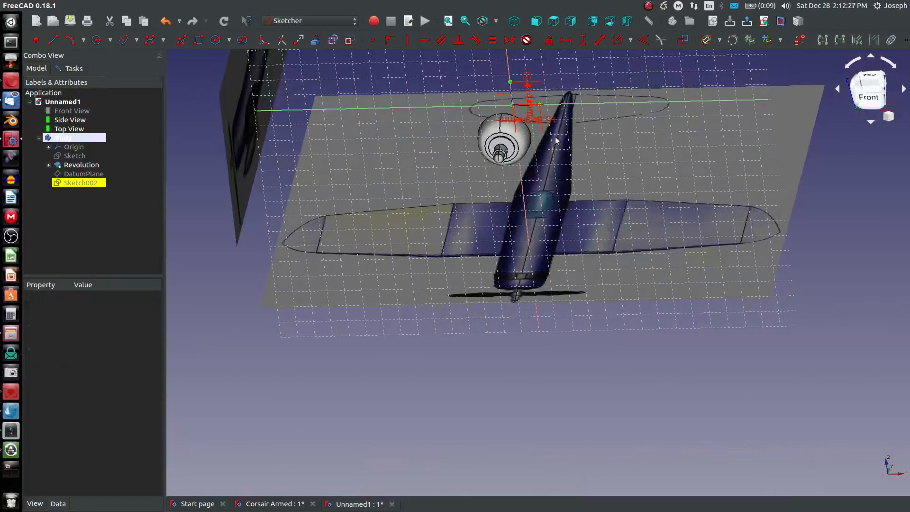
scroll(542, 156, up, 2)
middle_drag(542, 156, 536, 143)
scroll(535, 143, down, 10)
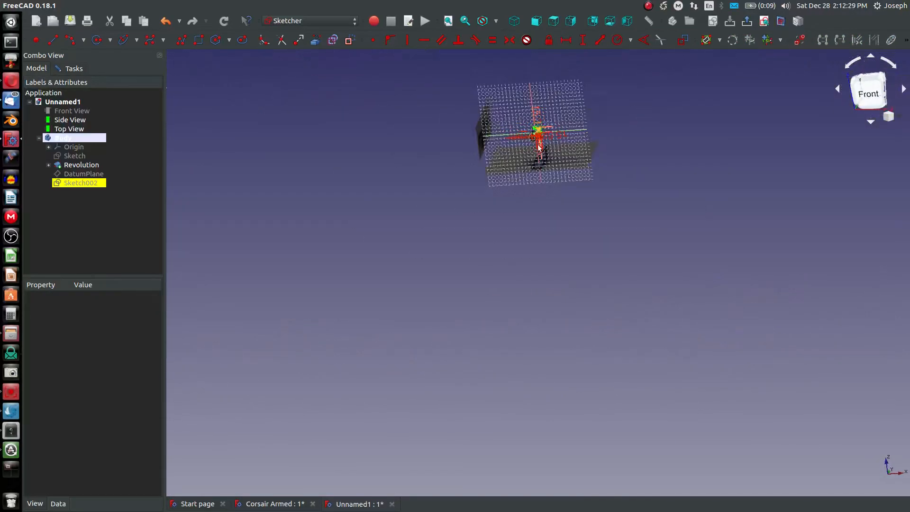
scroll(535, 135, up, 8)
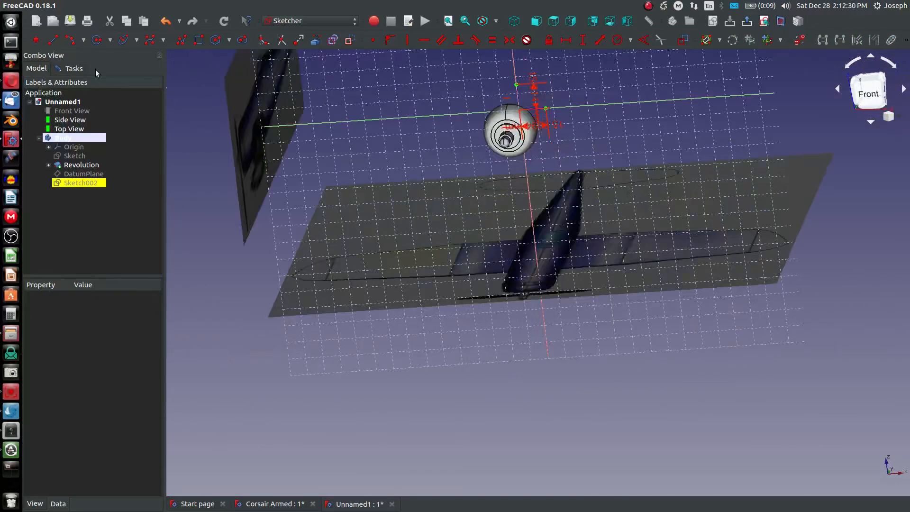
click(71, 166)
key(space)
scroll(388, 179, down, 3)
scroll(504, 129, down, 2)
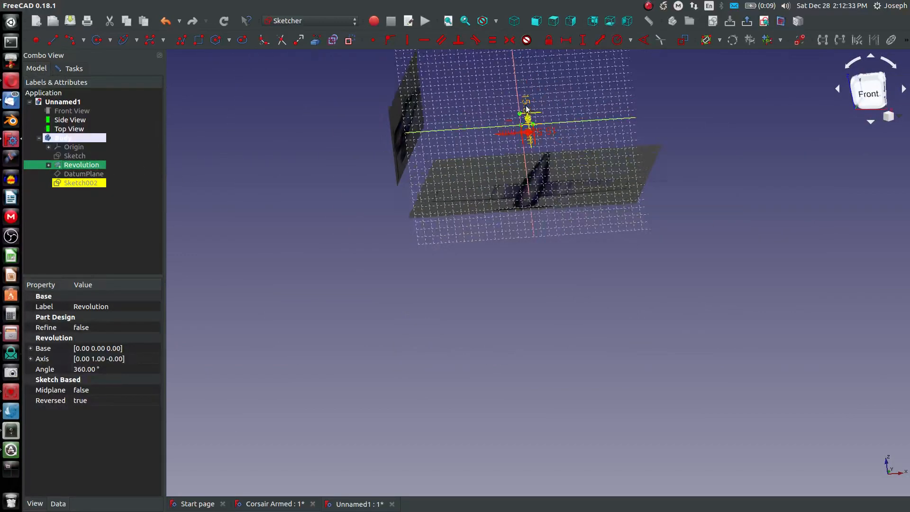
Show the Front View reference image to compare the sketch's guide lines with the fuselage, and hide it again.
click(69, 112)
key(space)
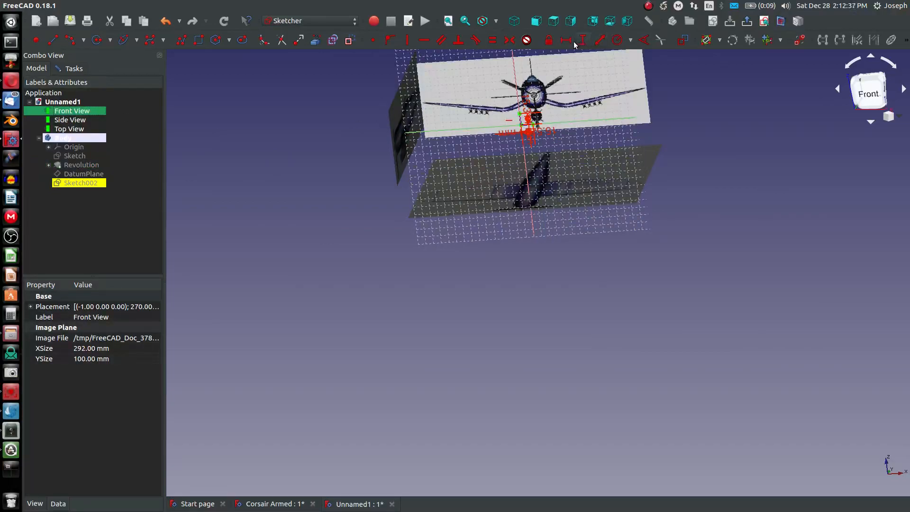
scroll(563, 74, up, 5)
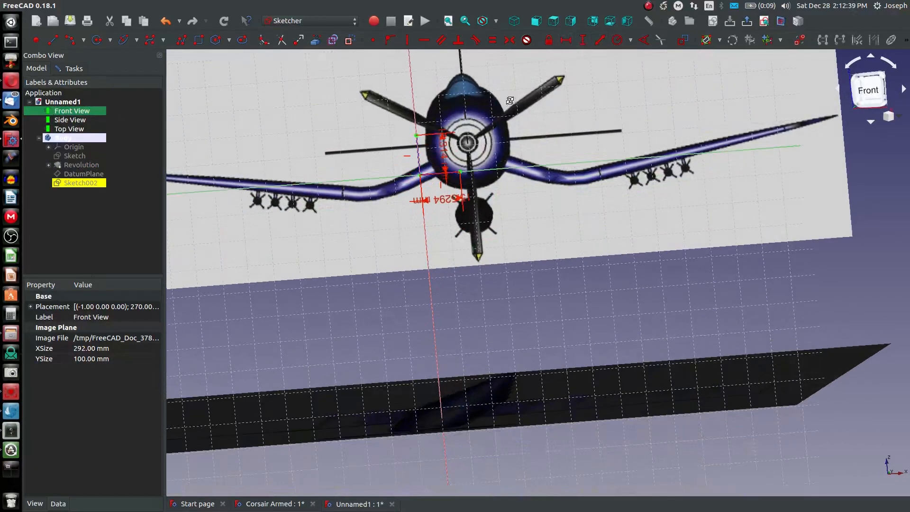
click(68, 127)
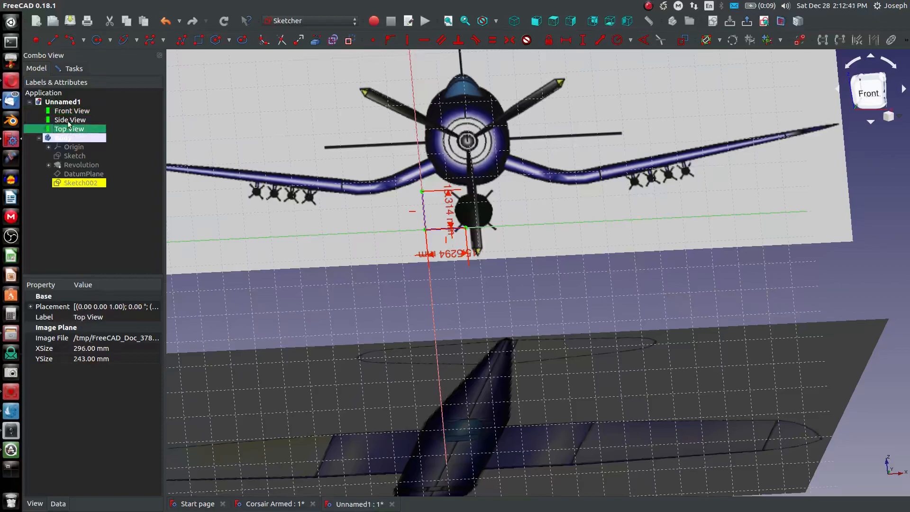
click(71, 111)
key(space)
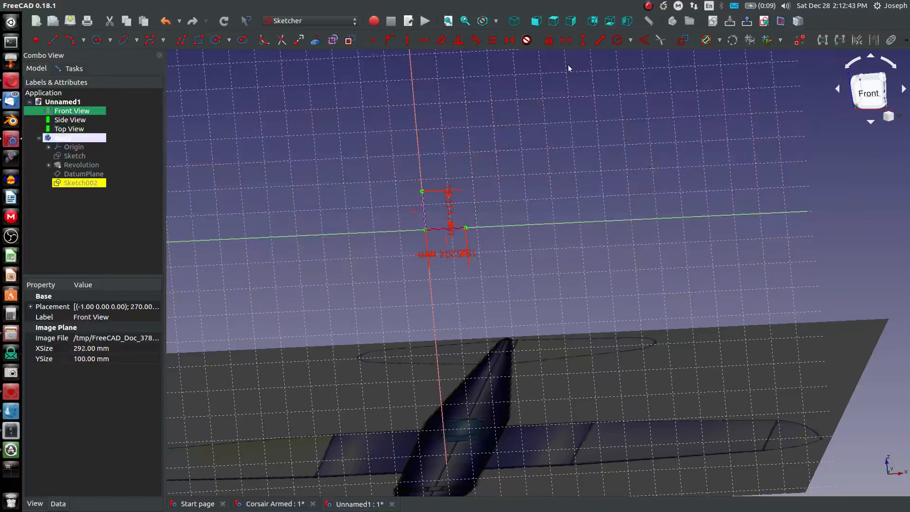
Check the fuselage's underside from the side, and draw a third guide line from the sketch origin on the side facing the underside.
click(570, 23)
scroll(276, 184, down, 6)
scroll(258, 173, up, 8)
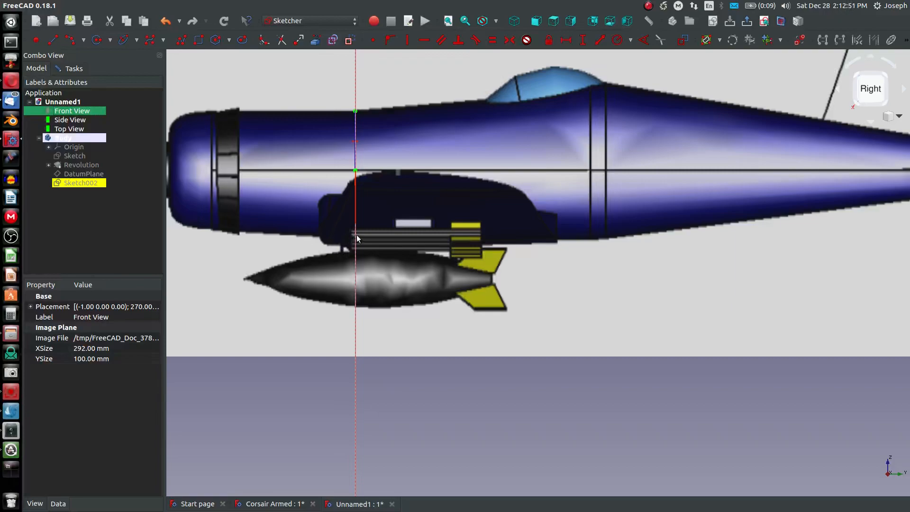
middle_drag(356, 237, 348, 237)
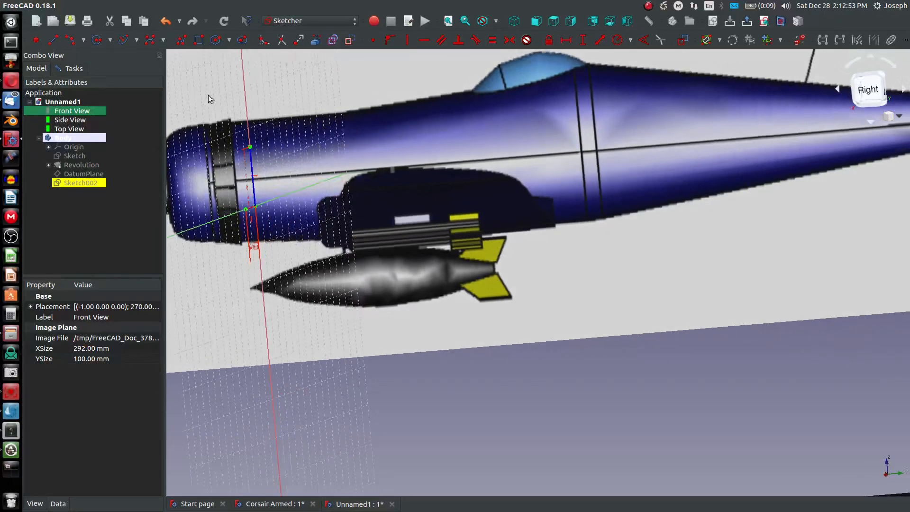
click(765, 21)
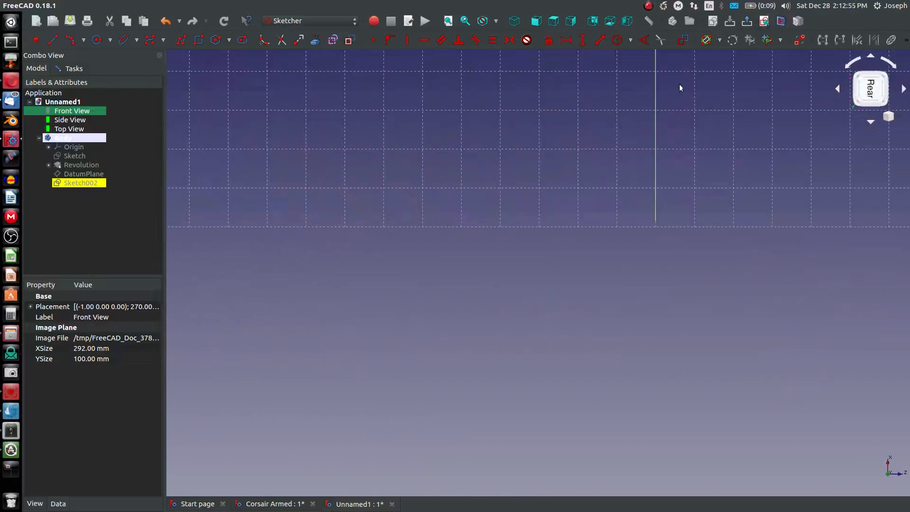
scroll(656, 170, up, 5)
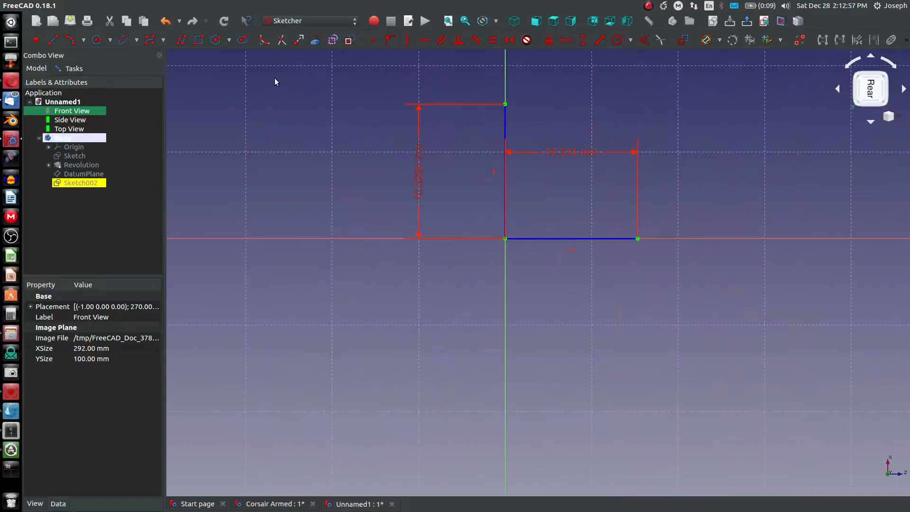
scroll(389, 212, down, 4)
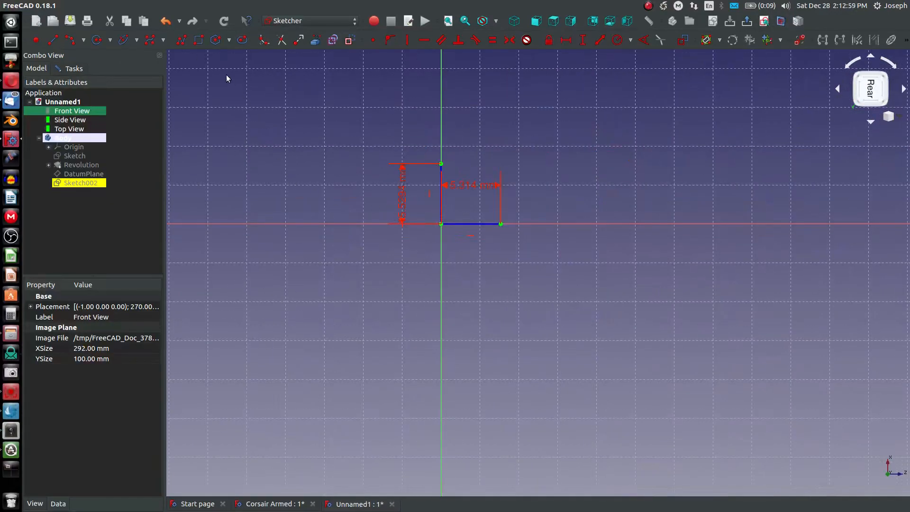
click(441, 224)
click(392, 260)
key(Escape)
key(Escape)
Reopen Sketch002 for editing.
mouse_move(349, 288)
middle_down()
mouse_move(366, 303)
mouse_move(403, 300)
middle_up()
scroll(433, 297, down, 10)
middle_drag(510, 304, 673, 315)
click(37, 69)
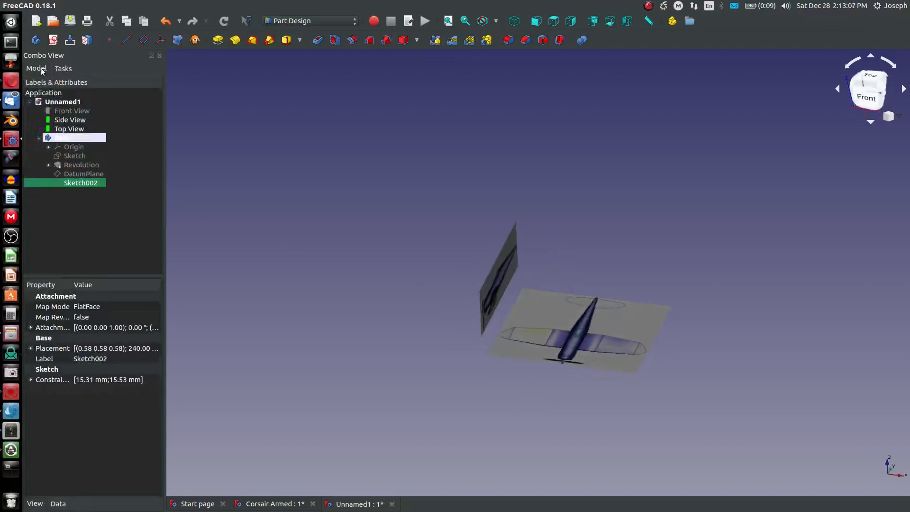
double_click(78, 183)
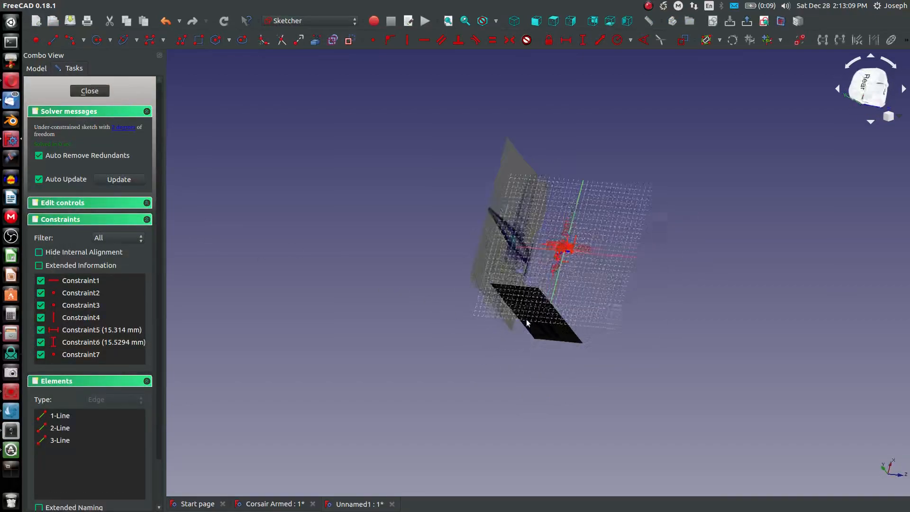
Constrain the third guide line to run straight down from the origin along the sketch's red axis.
mouse_move(532, 229)
middle_down()
mouse_move(498, 280)
mouse_move(466, 297)
mouse_move(412, 389)
mouse_move(379, 301)
mouse_move(451, 293)
mouse_move(444, 254)
middle_up()
click(571, 20)
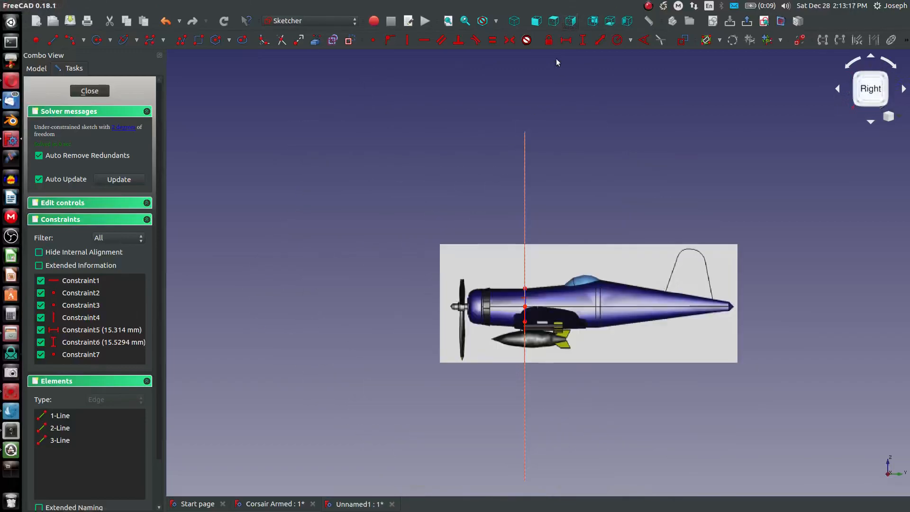
scroll(515, 301, up, 5)
middle_drag(579, 352, 564, 349)
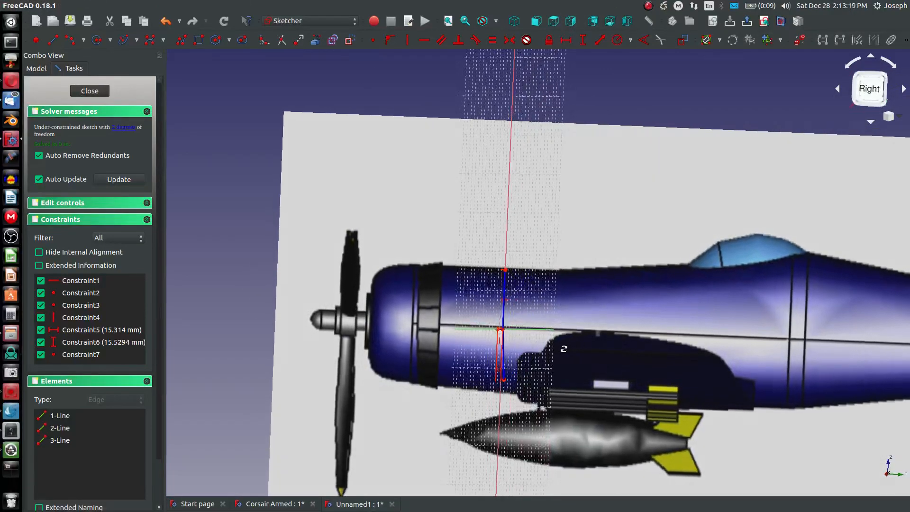
scroll(507, 379, up, 2)
middle_drag(528, 308, 500, 307)
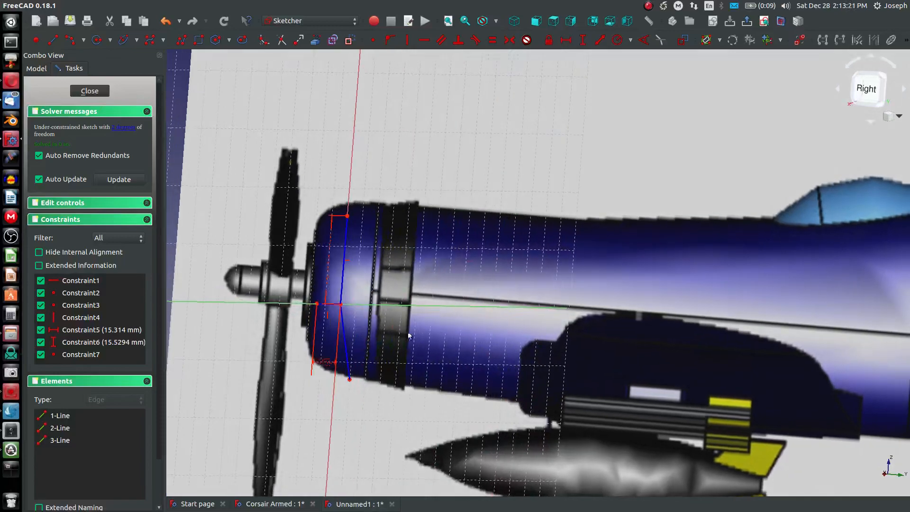
click(348, 349)
key(h)
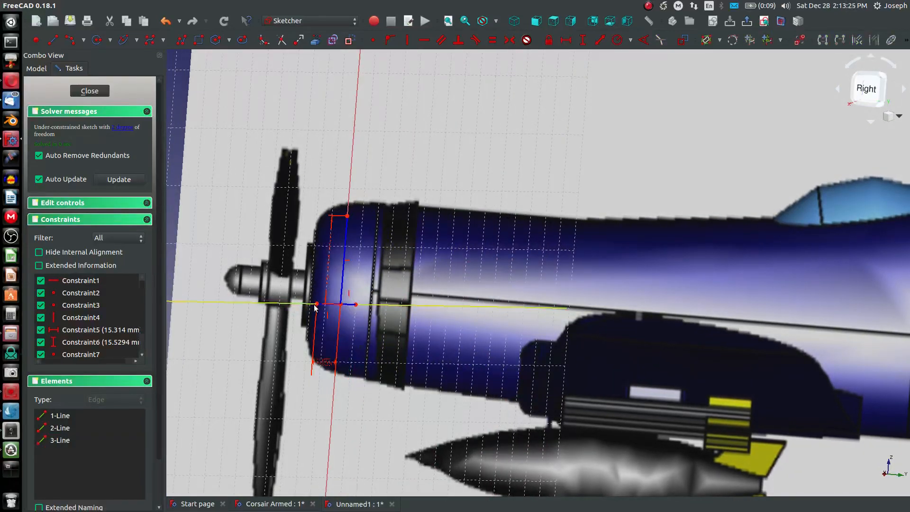
key(ctrl+z)
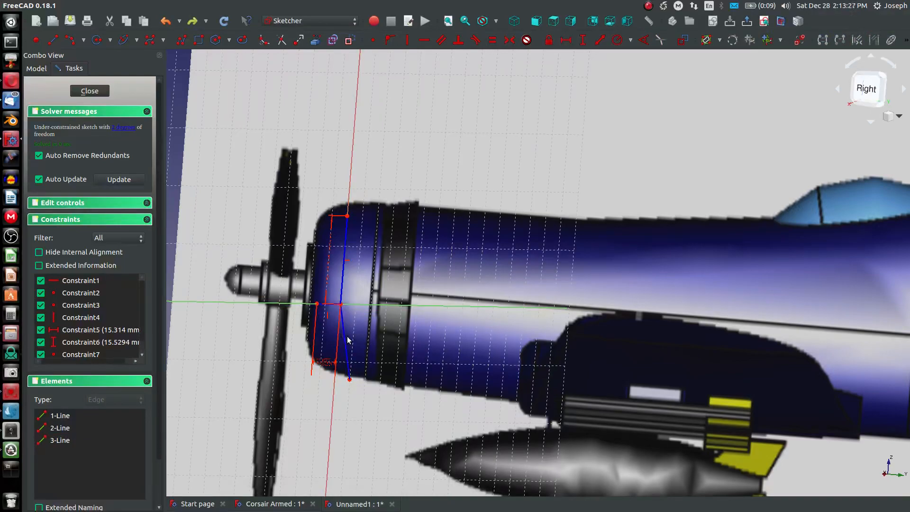
click(347, 342)
key(v)
Move the third guide line's free end to match the fuselage's underside edge at the sketch plane.
click(571, 22)
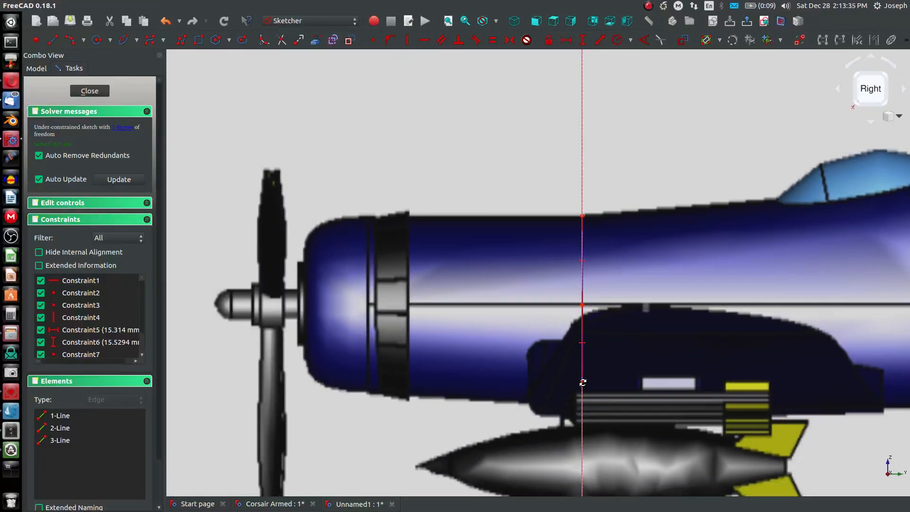
middle_drag(583, 383, 584, 382)
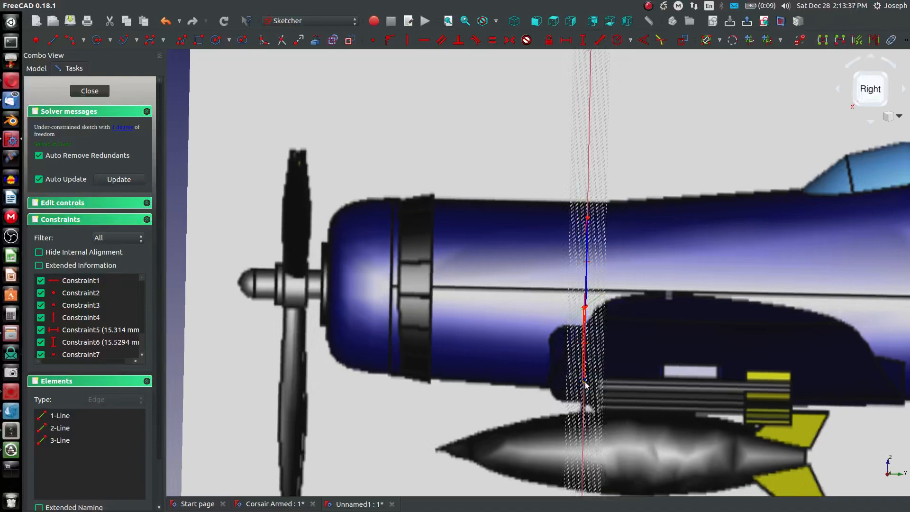
drag(587, 383, 586, 408)
click(572, 22)
scroll(590, 416, up, 5)
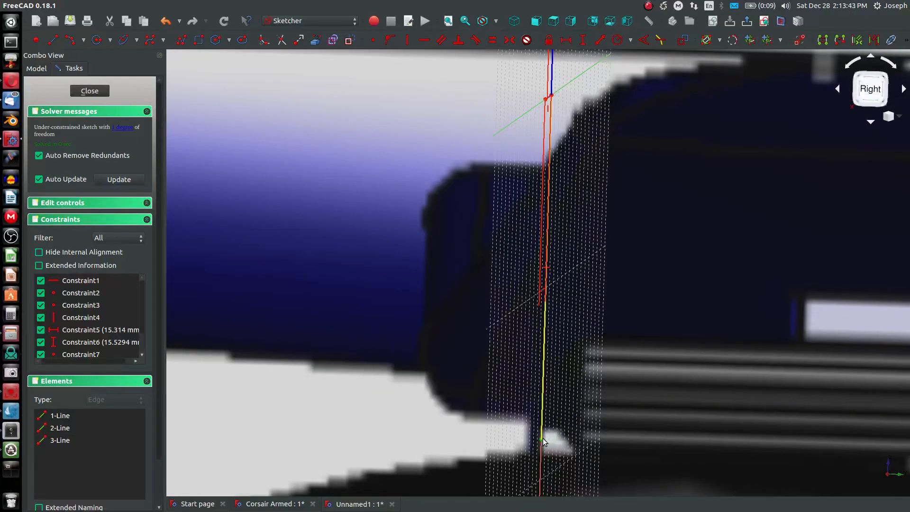
drag(543, 440, 542, 422)
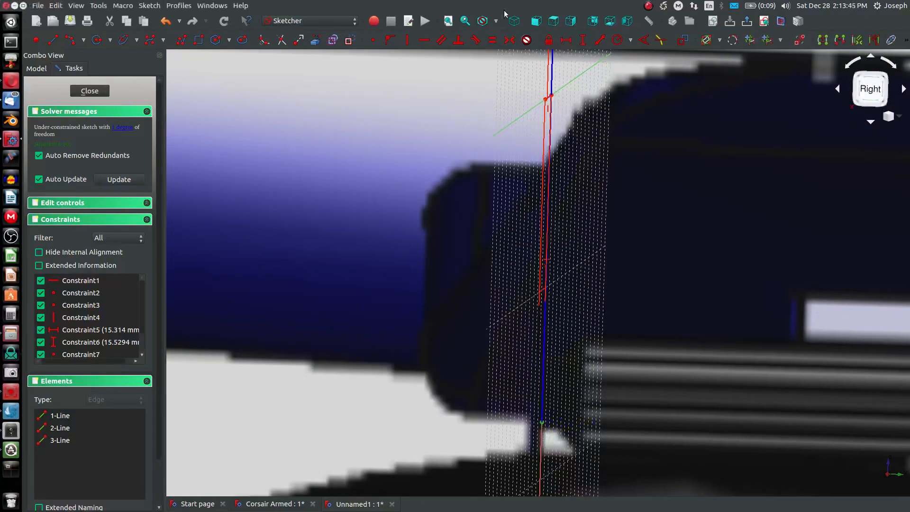
Compare the third line's free end with the fuselage's underside from the side and lock its position.
click(573, 21)
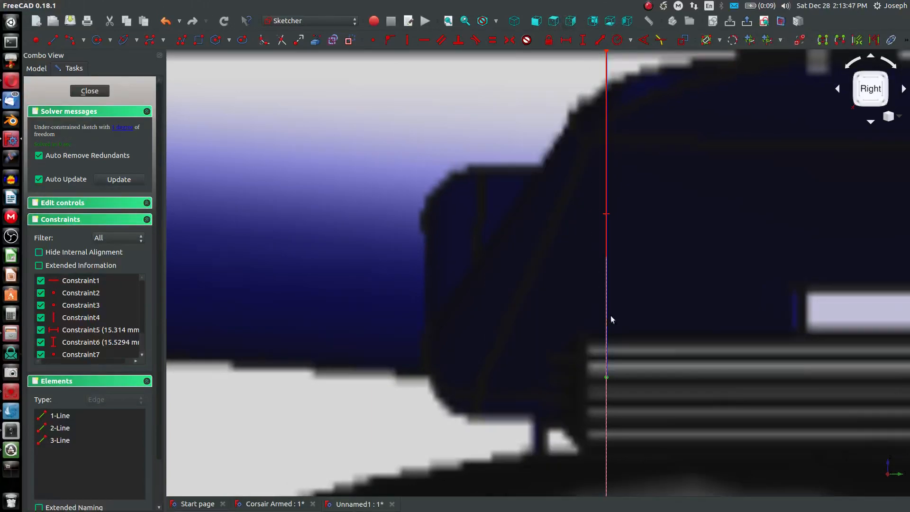
scroll(610, 315, down, 5)
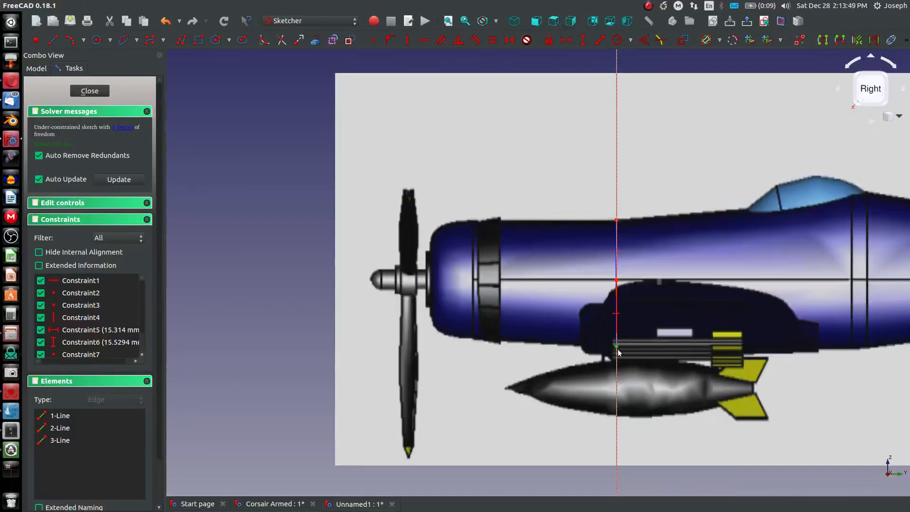
scroll(719, 360, down, 2)
middle_drag(718, 361, 693, 365)
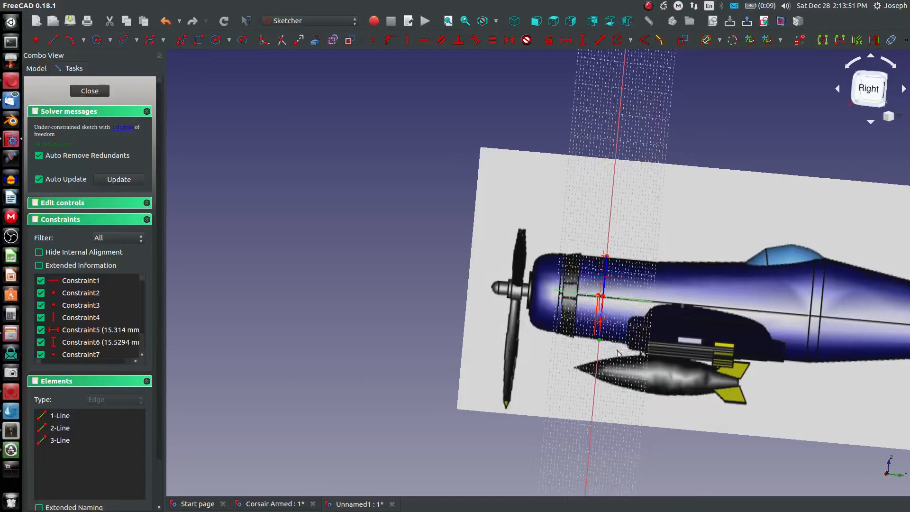
click(550, 41)
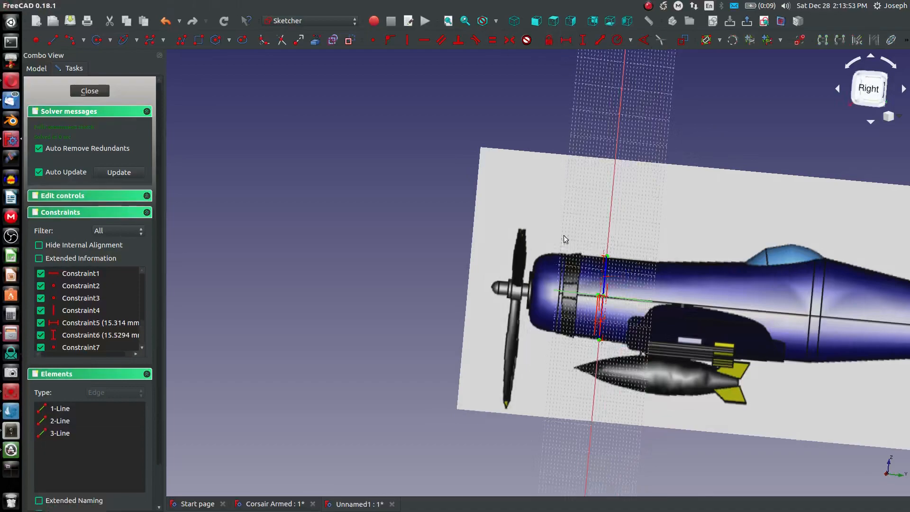
Draw a three-pole B-spline from the upright line's end to the sideways line's end, with its middle pole outside the corner.
scroll(603, 295, up, 2)
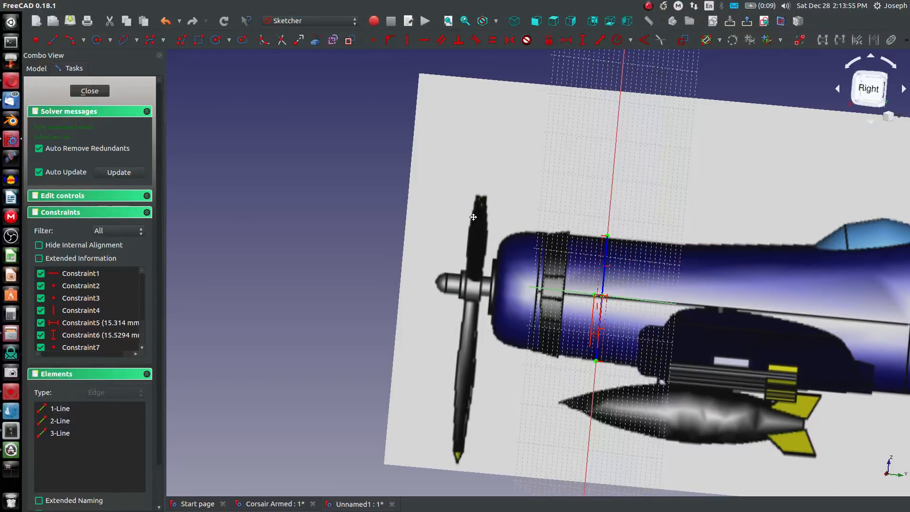
middle_drag(470, 214, 604, 160)
click(764, 21)
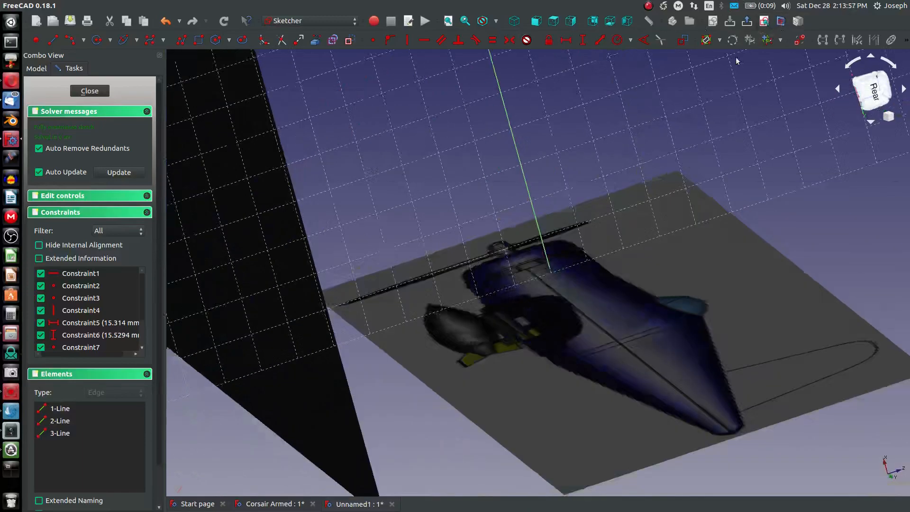
scroll(552, 251, up, 5)
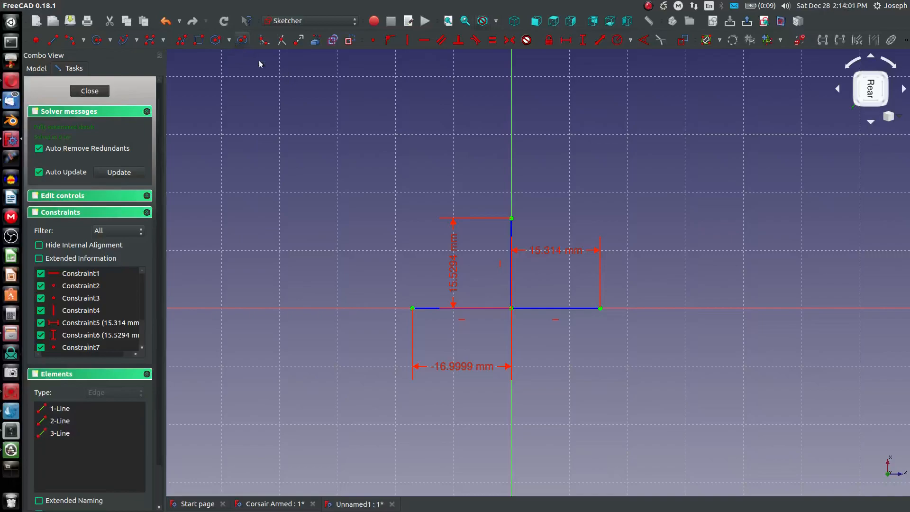
click(146, 44)
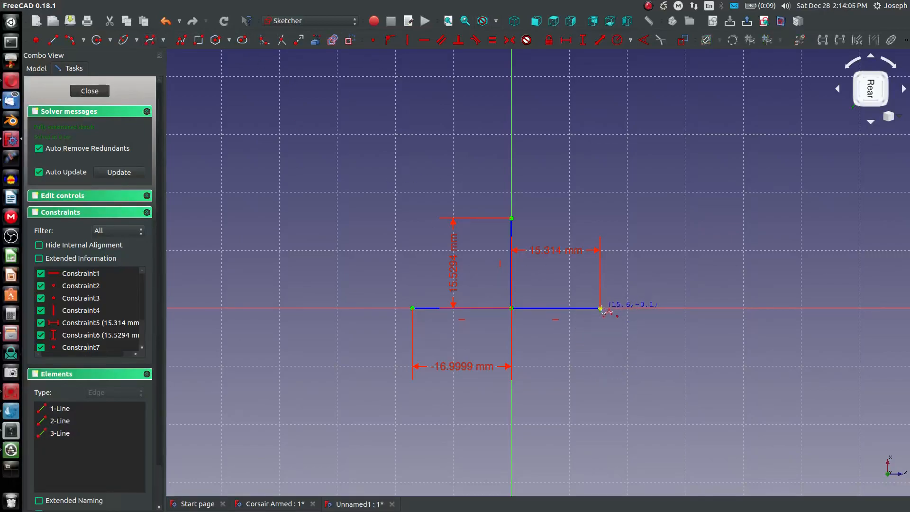
click(600, 308)
click(617, 195)
click(512, 219)
right_click(426, 240)
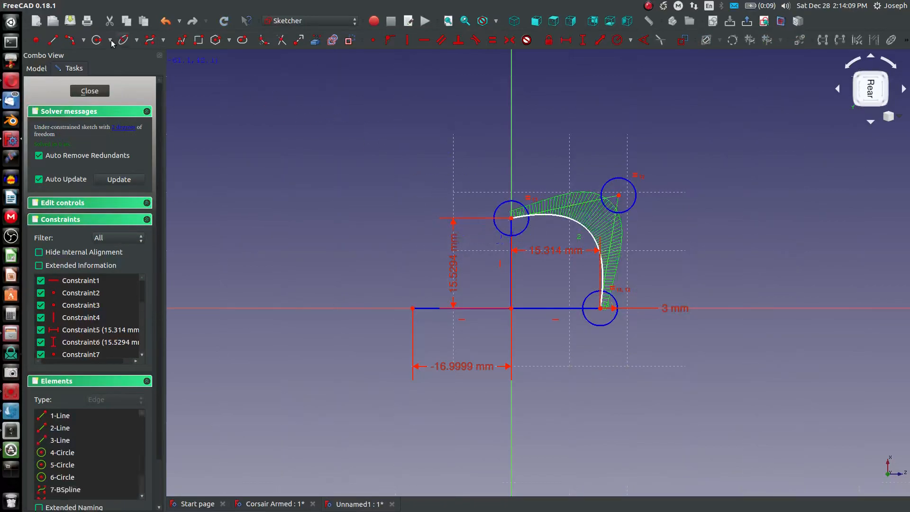
Draw a second three-pole B-spline from the sideways line's end to the downward line's end, bulging outward.
click(513, 218)
click(426, 172)
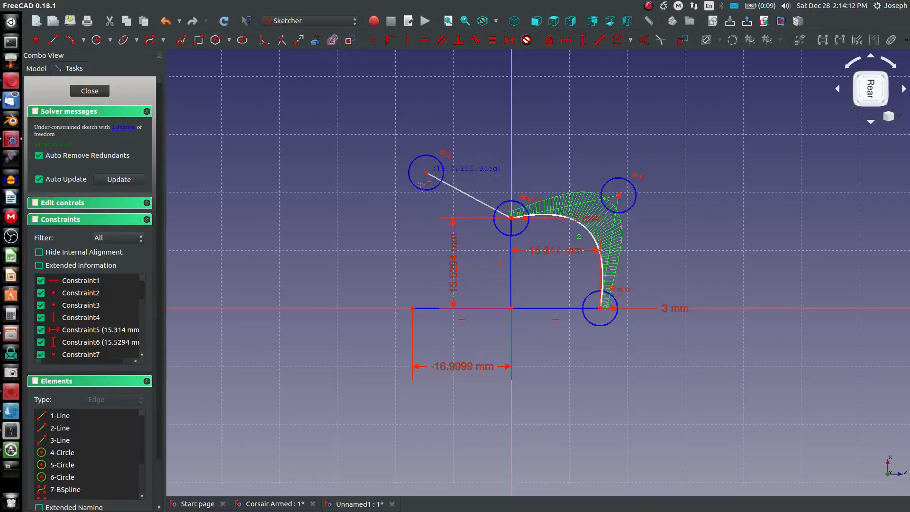
click(412, 308)
right_click(334, 258)
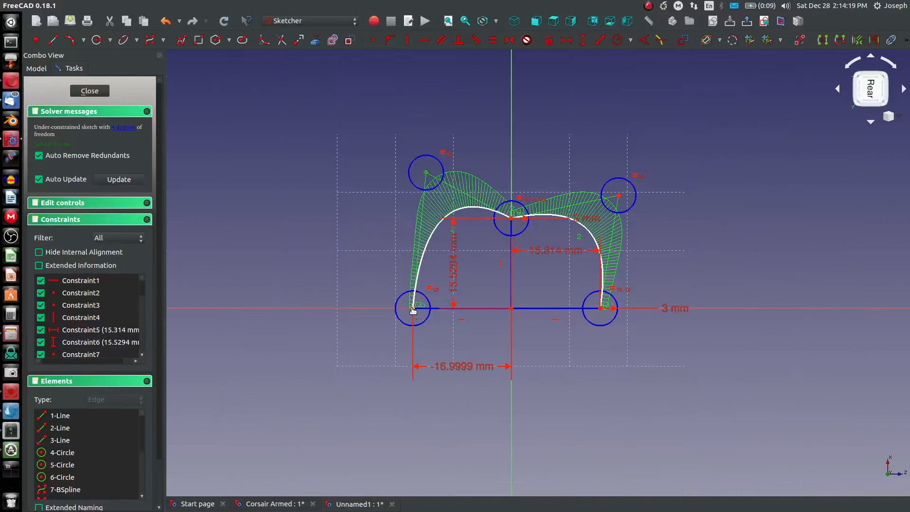
Constrain the second B-spline's middle pole vertical to the downward line's end and horizontal to the splines' shared end point.
key(v)
click(413, 173)
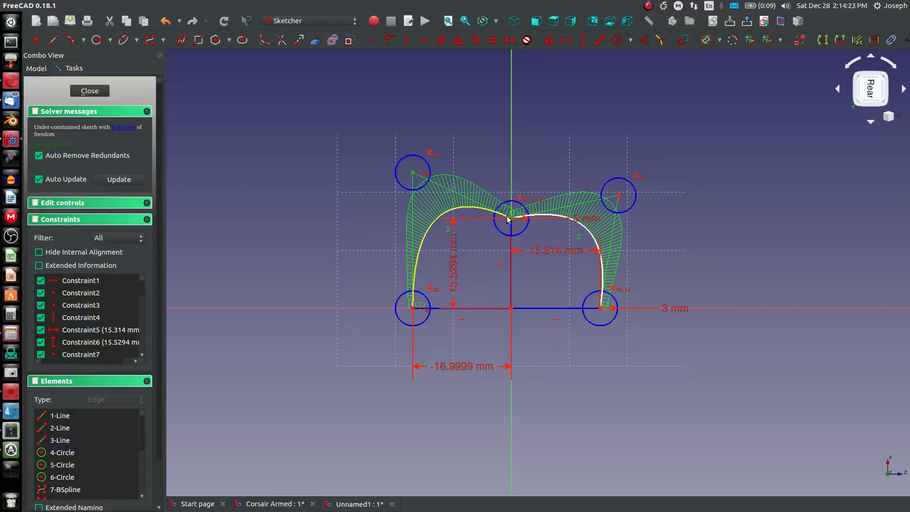
click(507, 218)
key(h)
Constrain the first B-spline's middle pole horizontal to the splines' shared end point and vertical to the upright line's end.
click(618, 196)
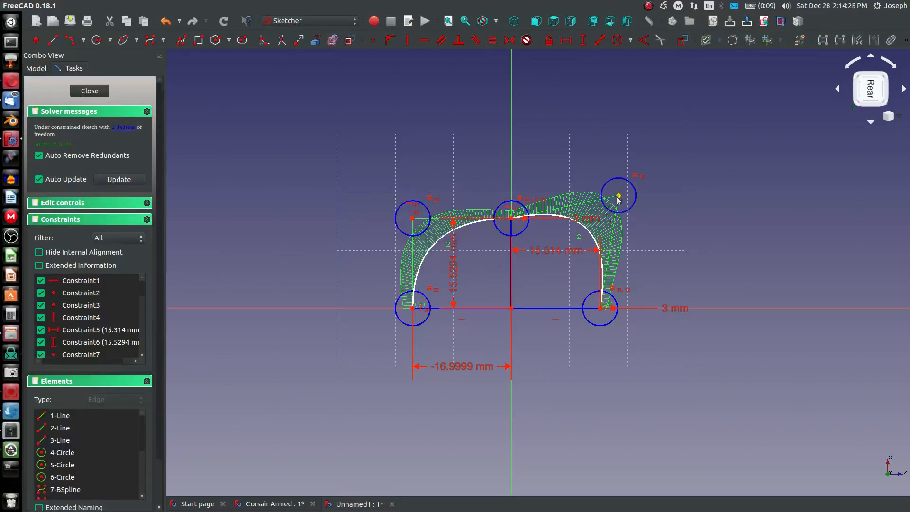
click(512, 218)
key(h)
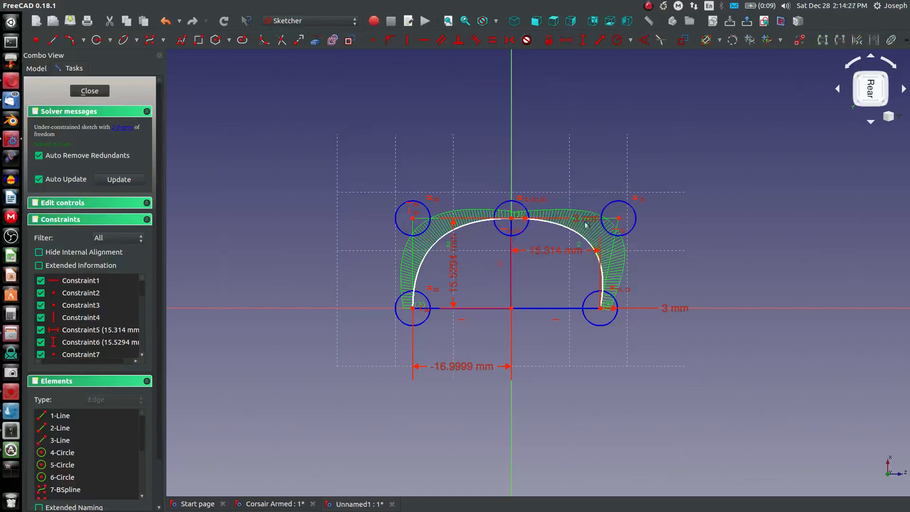
click(601, 309)
key(v)
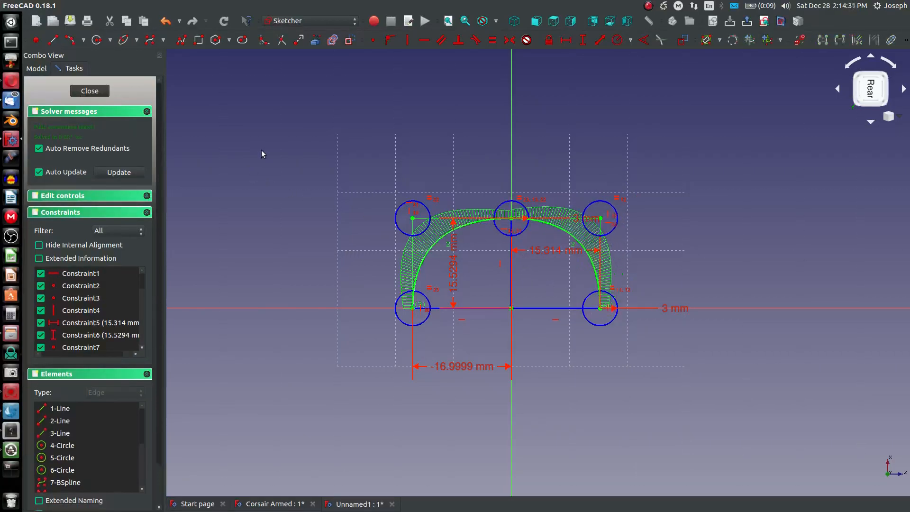
Draw a three-pole B-spline downward from the profile's left end and make its free end symmetric to the top end about the origin.
click(100, 38)
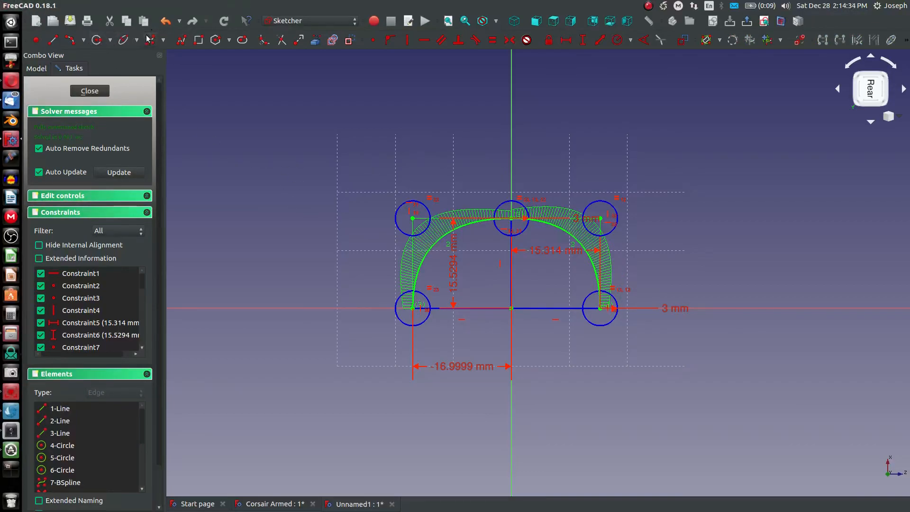
click(413, 309)
click(483, 435)
click(506, 387)
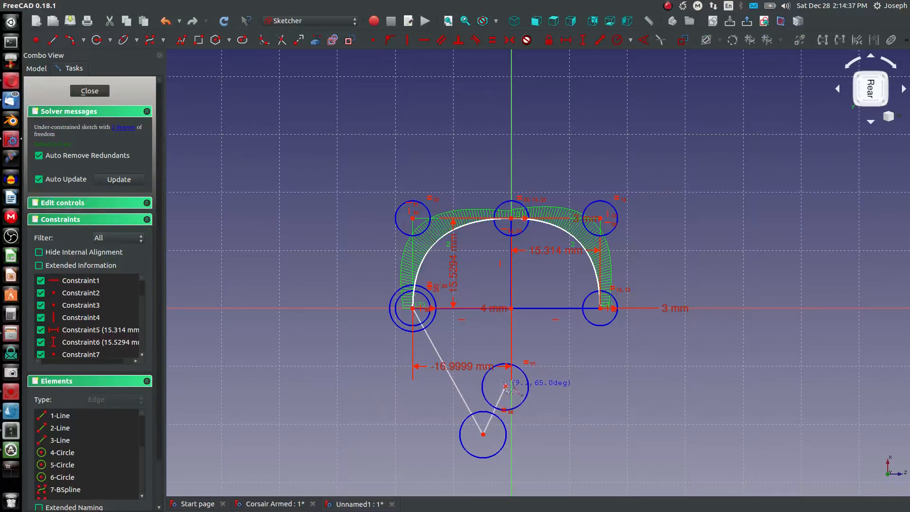
right_click(505, 388)
right_click(505, 387)
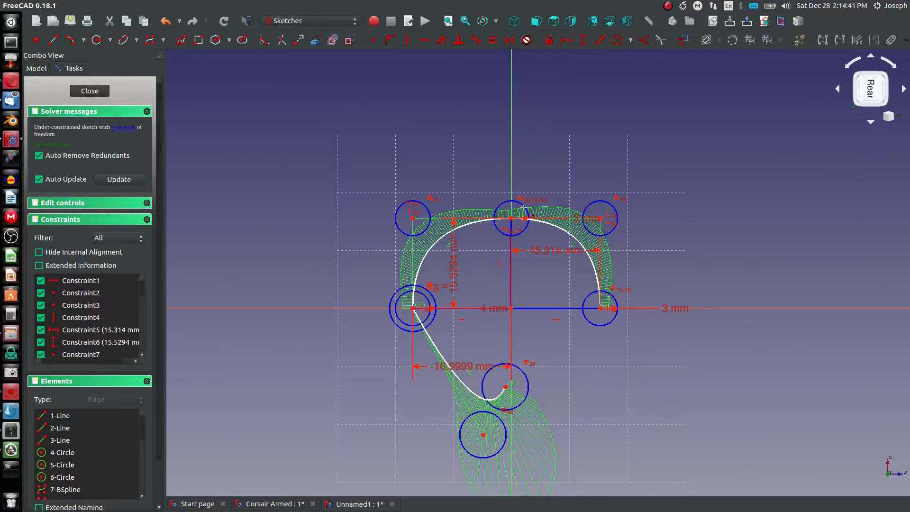
click(512, 218)
click(505, 387)
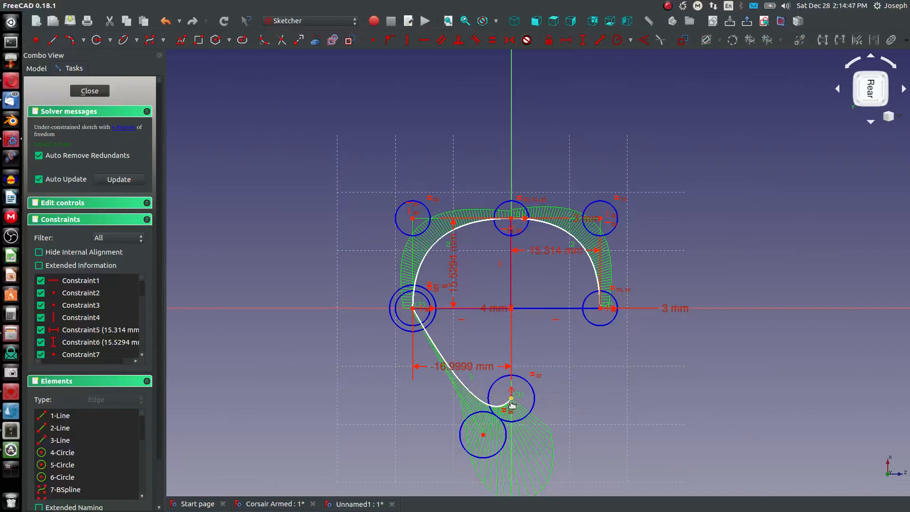
Constrain the third B-spline's middle pole vertical to the profile's left end and horizontal to the spline's bottom end.
click(483, 434)
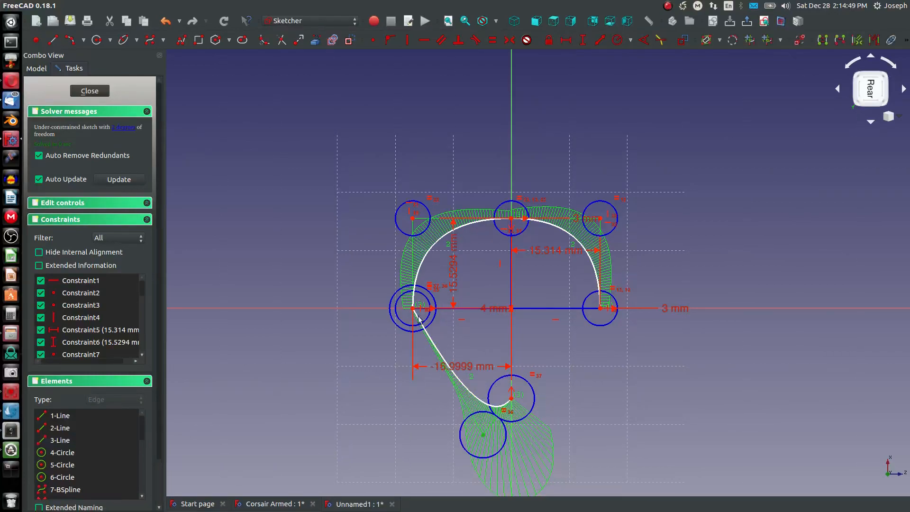
click(413, 309)
key(v)
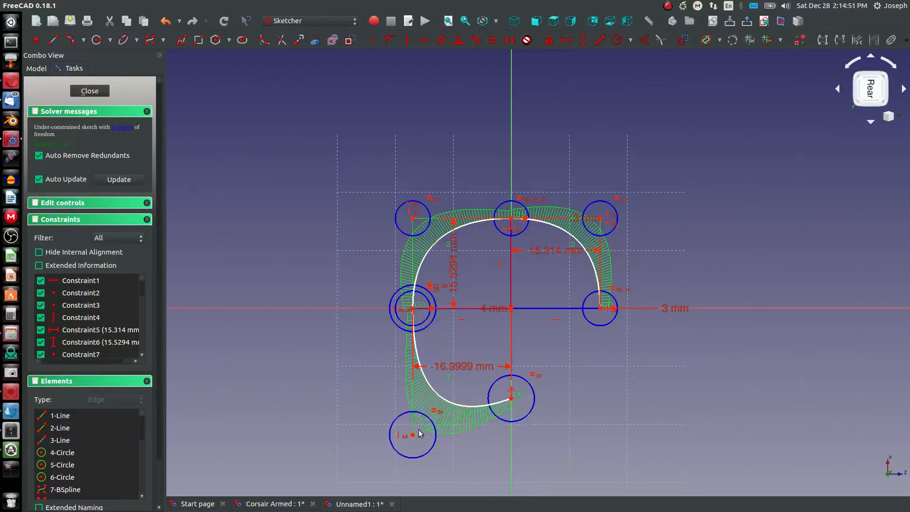
click(413, 435)
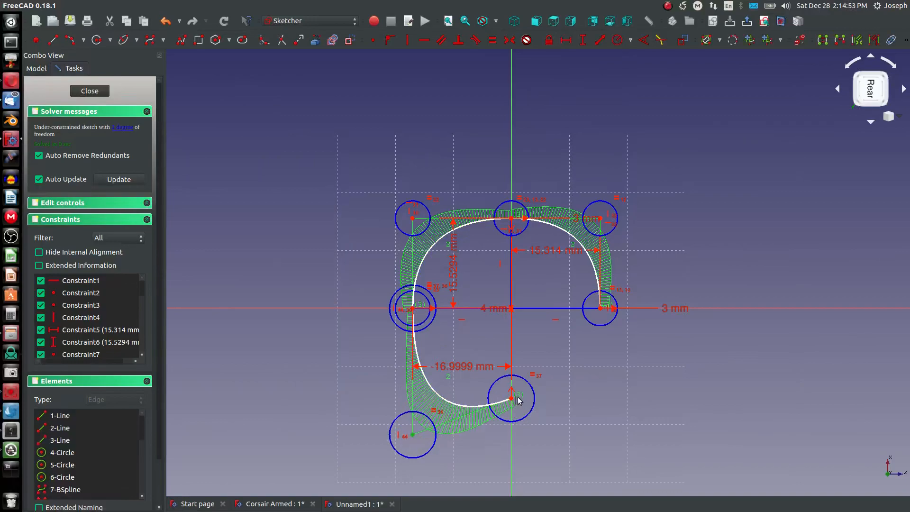
click(512, 400)
key(h)
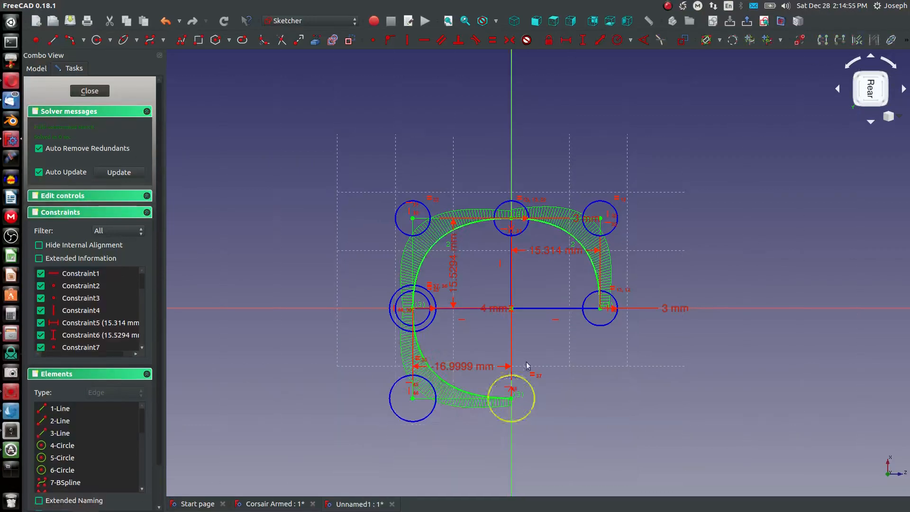
Close the profile with a fourth three-pole B-spline from the bottom end to the right end, bulging outward.
click(150, 40)
click(512, 399)
key(Escape)
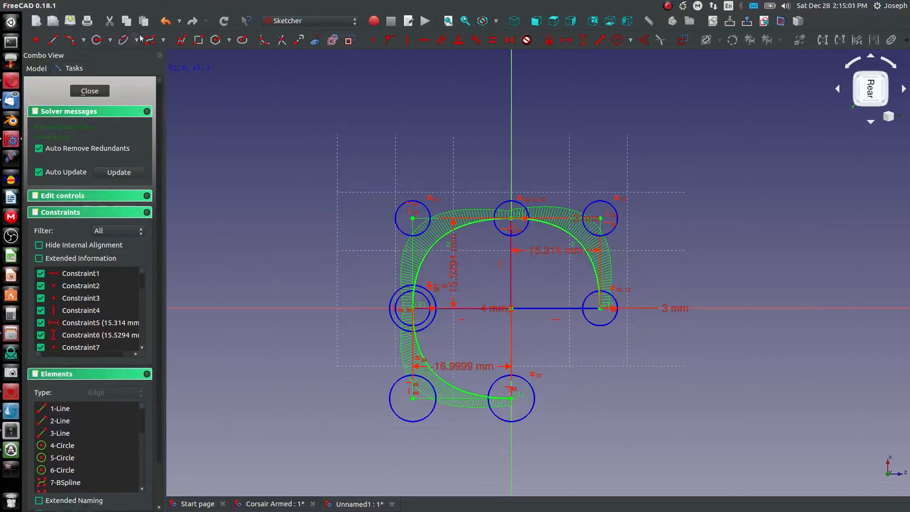
click(513, 399)
click(613, 426)
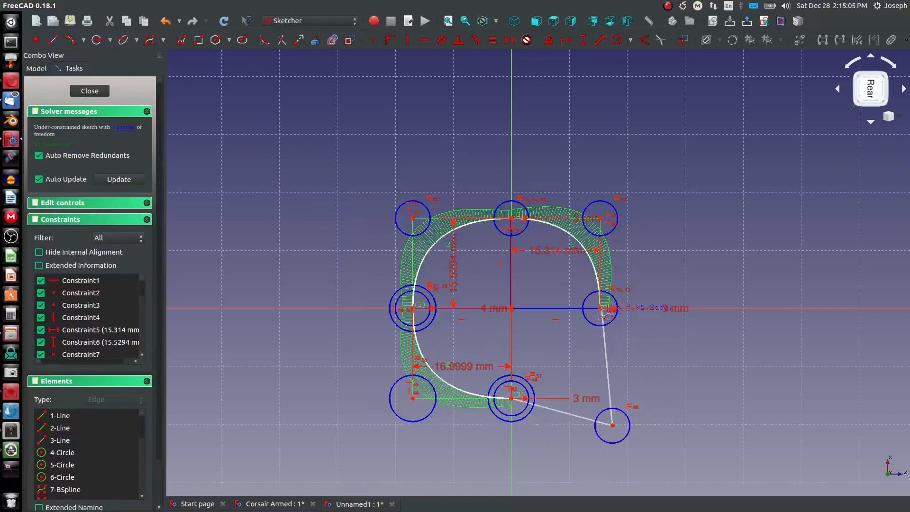
click(601, 309)
right_click(540, 342)
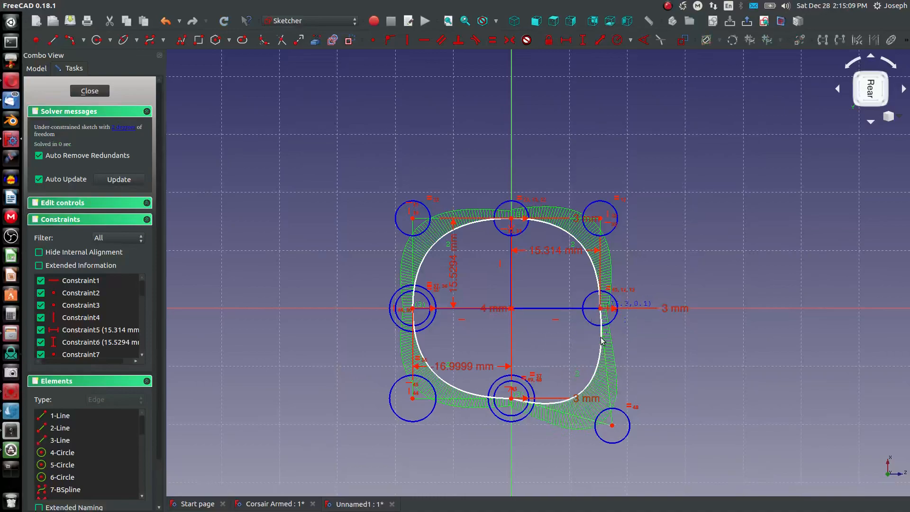
Constrain the fourth B-spline's middle pole vertical to the right end and horizontal to the bottom end, and close the sketch.
click(613, 426)
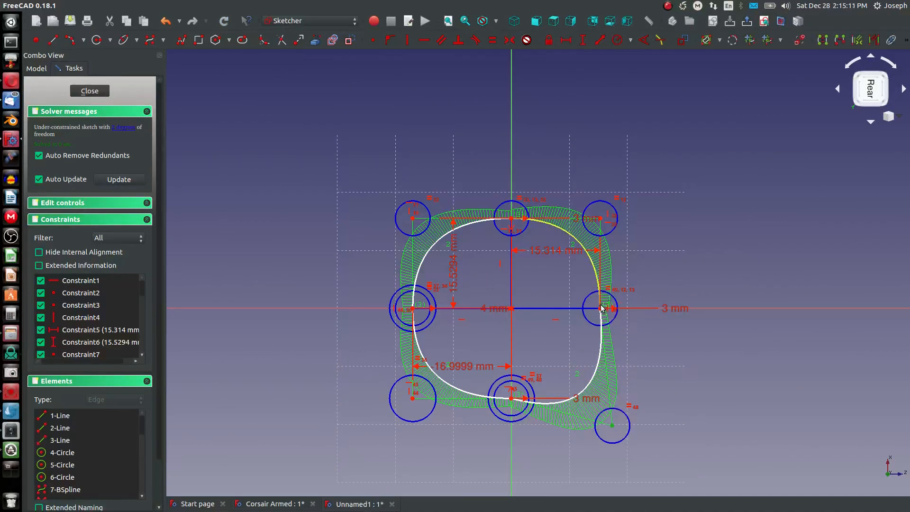
click(600, 309)
key(v)
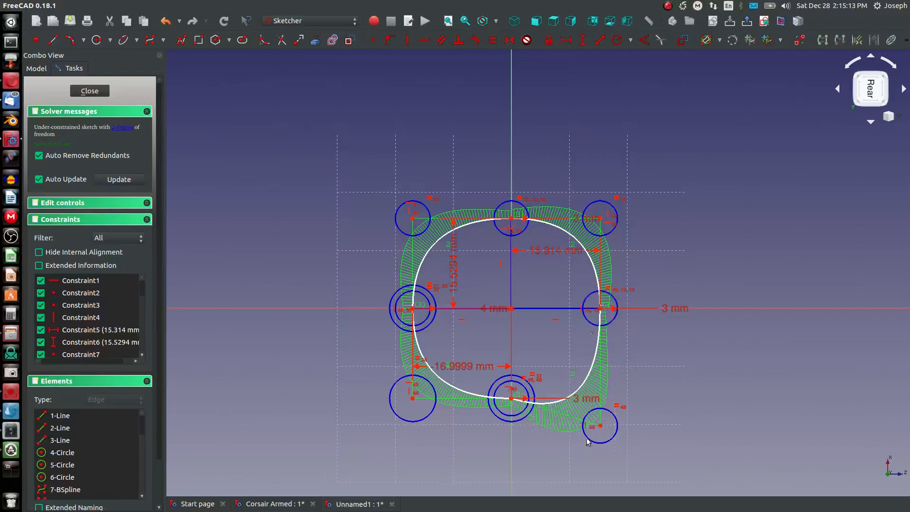
click(601, 426)
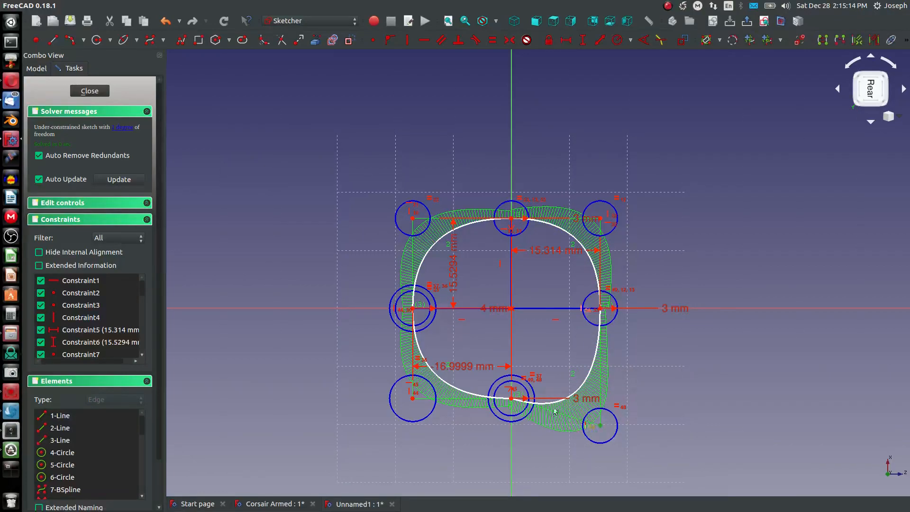
click(511, 397)
key(h)
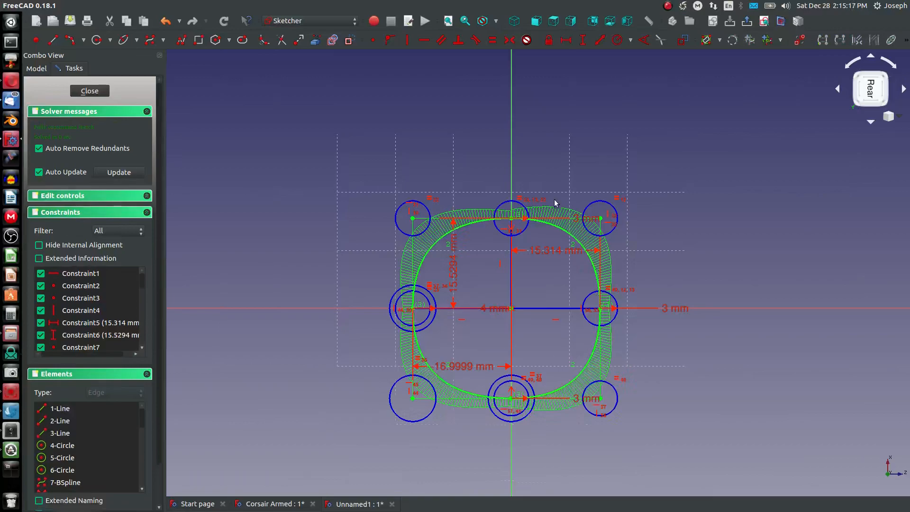
click(83, 91)
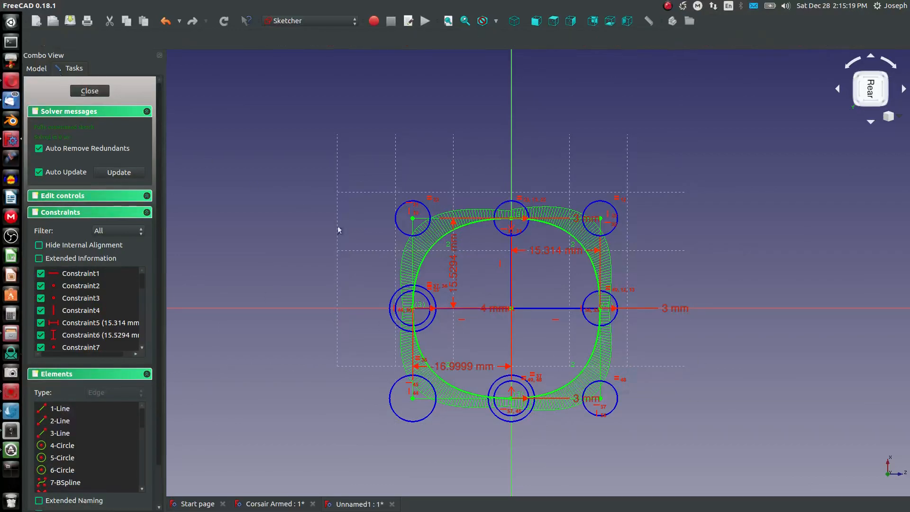
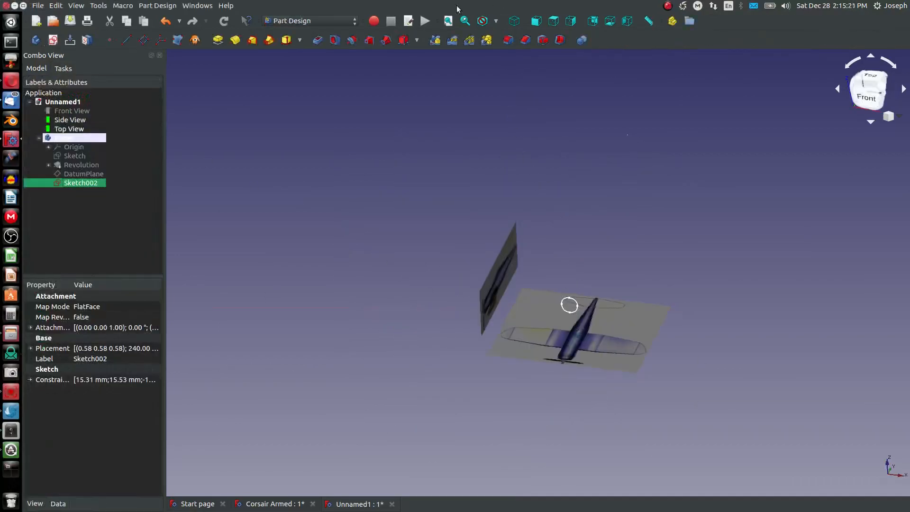
Check the fuselage cross-section's fit against the reference images in the top and right views.
click(553, 22)
scroll(588, 329, up, 5)
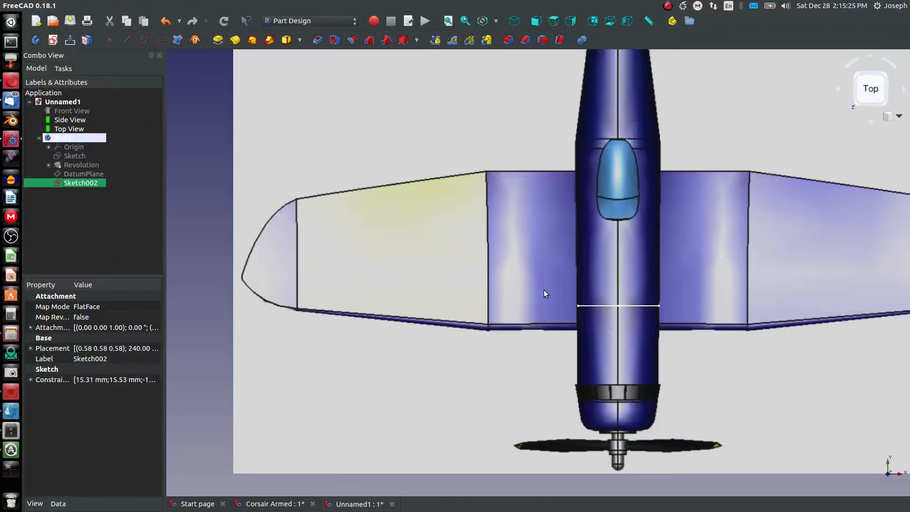
click(571, 22)
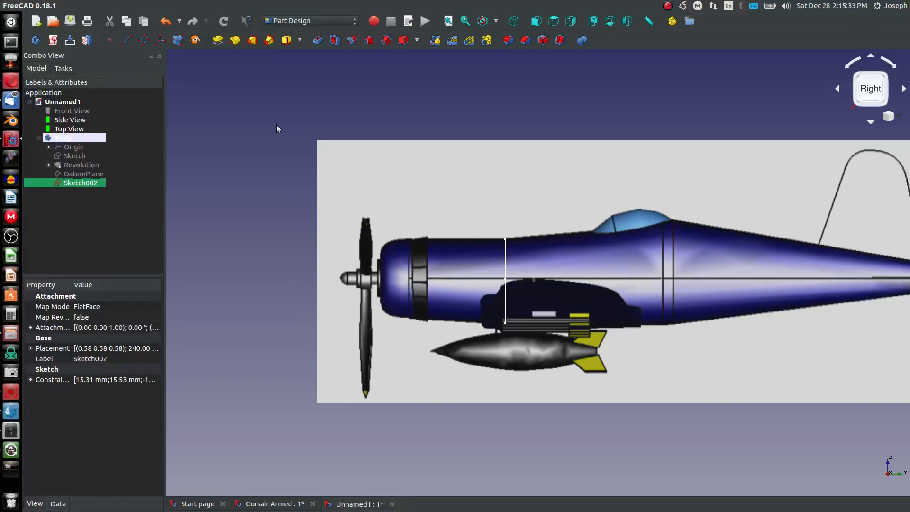
scroll(497, 321, down, 5)
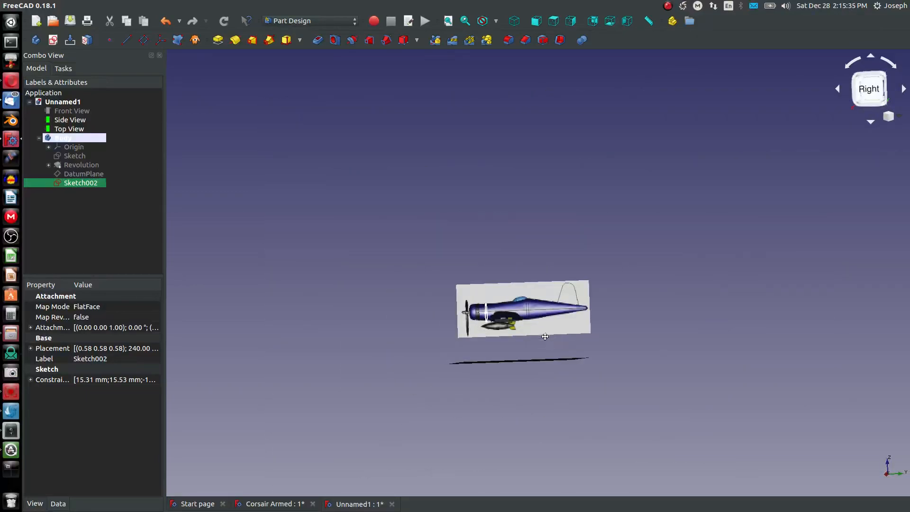
Show the revolved engine cowling and start a datum plane attached to its flat rear face.
middle_drag(548, 336, 539, 340)
click(88, 165)
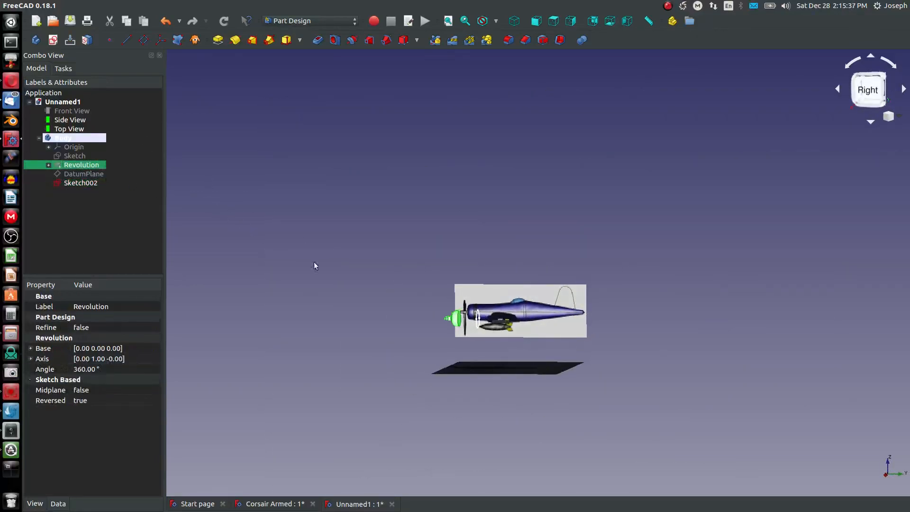
scroll(508, 323, up, 8)
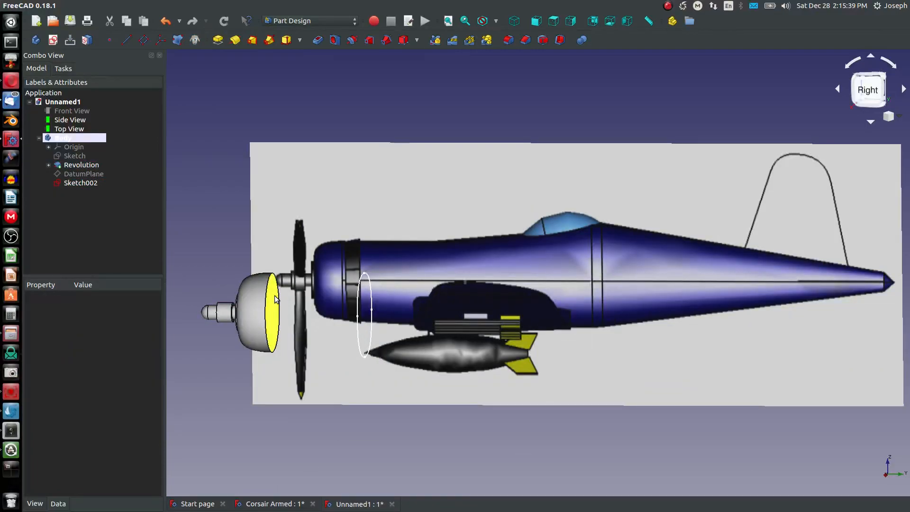
click(143, 40)
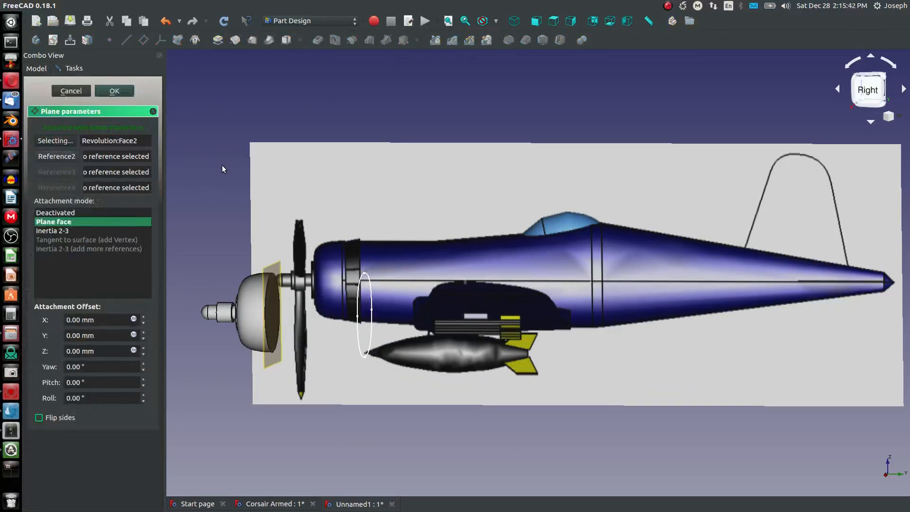
Raise the datum plane's Z offset to 101 mm, near the rear fuselage panel line behind the cockpit.
click(143, 348)
click(143, 349)
click(144, 349)
click(143, 349)
scroll(143, 352, up, 20)
scroll(144, 352, up, 20)
scroll(144, 352, up, 1)
click(571, 21)
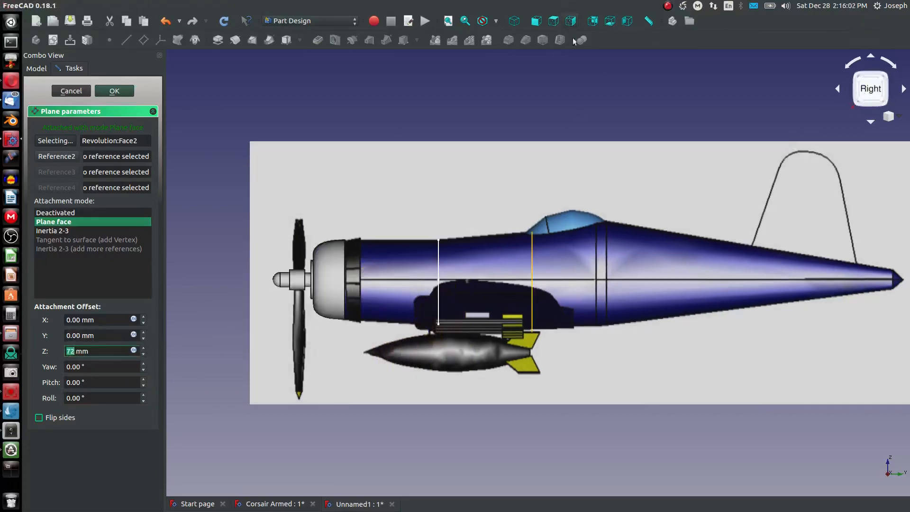
scroll(145, 350, up, 10)
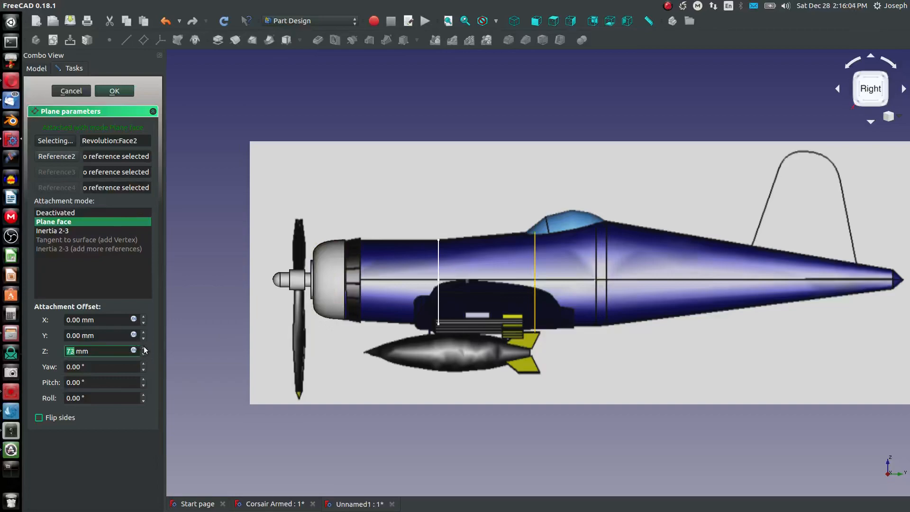
scroll(145, 350, up, 14)
scroll(144, 346, up, 5)
scroll(647, 285, up, 5)
scroll(781, 226, up, 6)
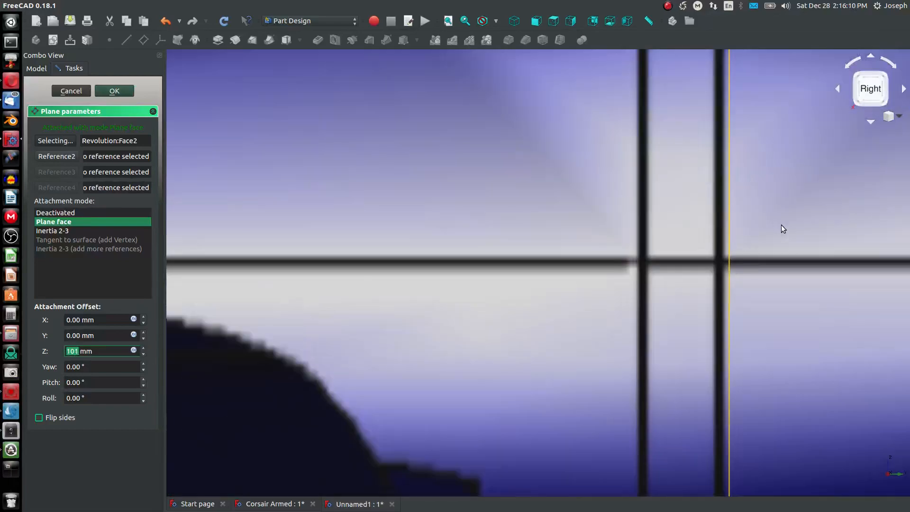
Fine-tune the datum plane's Z offset to 100.5 mm so it sits on the rear panel line, and accept the plane.
text(100.75)
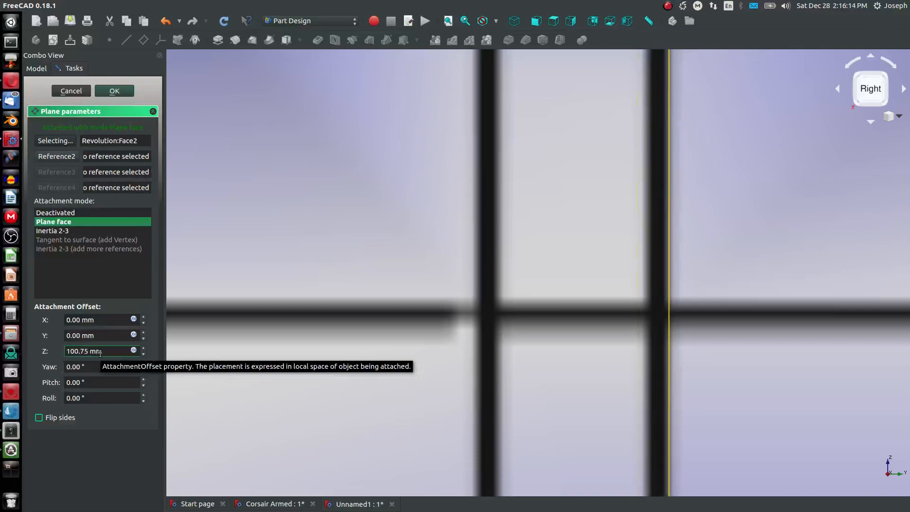
key(BackSpace)
key(BackSpace)
text(5)
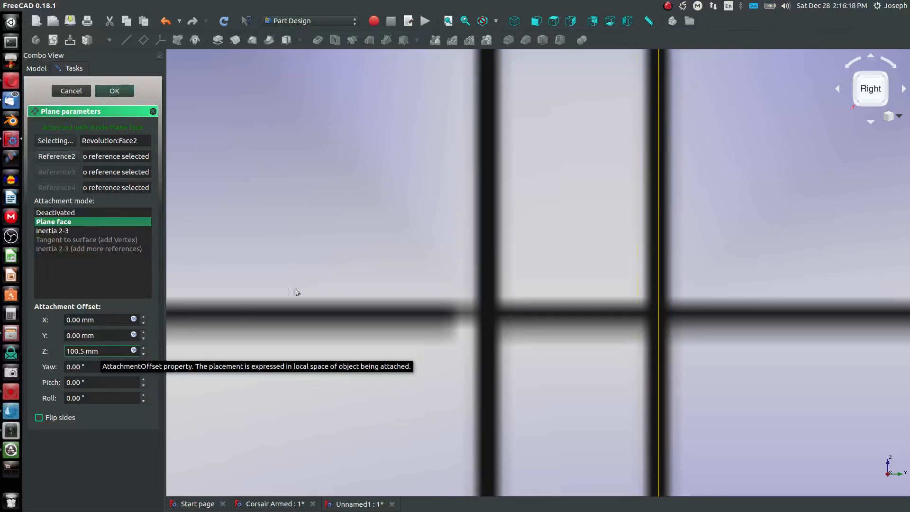
scroll(524, 263, down, 8)
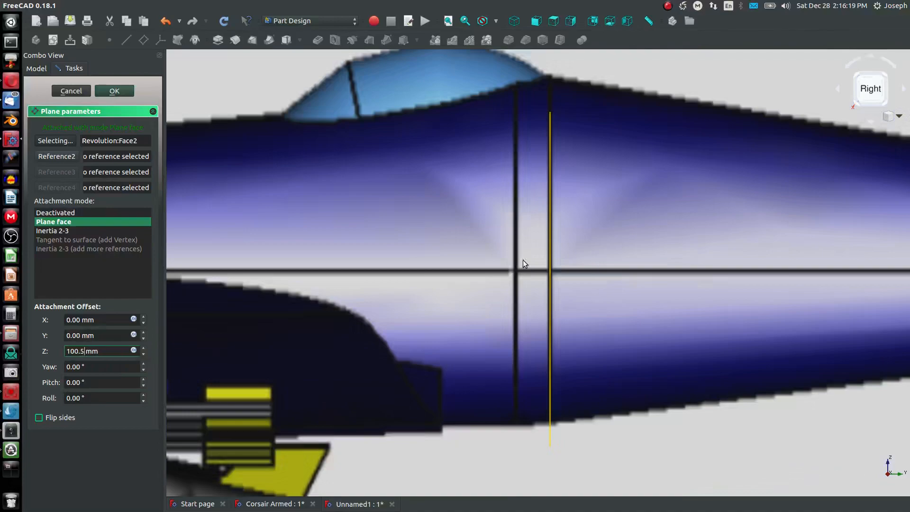
click(114, 91)
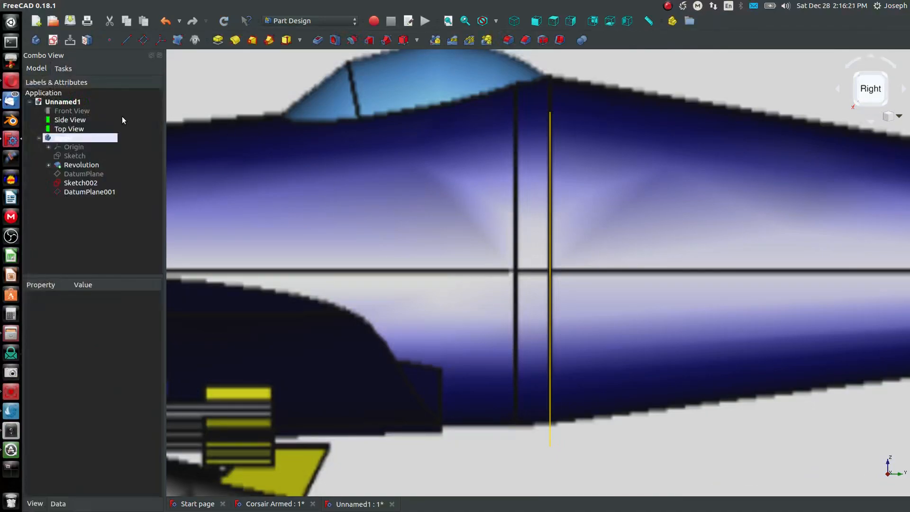
Start a new sketch on the new datum plane and hide the plane.
click(95, 191)
click(53, 40)
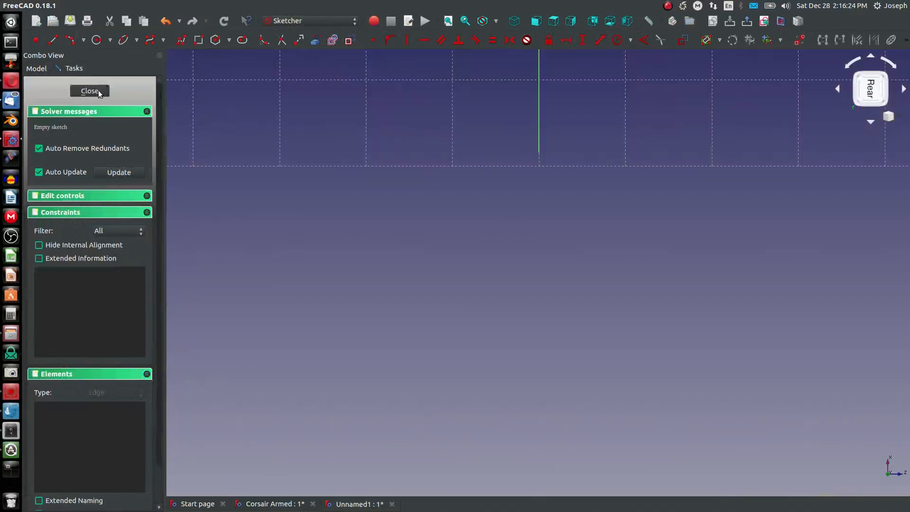
click(46, 69)
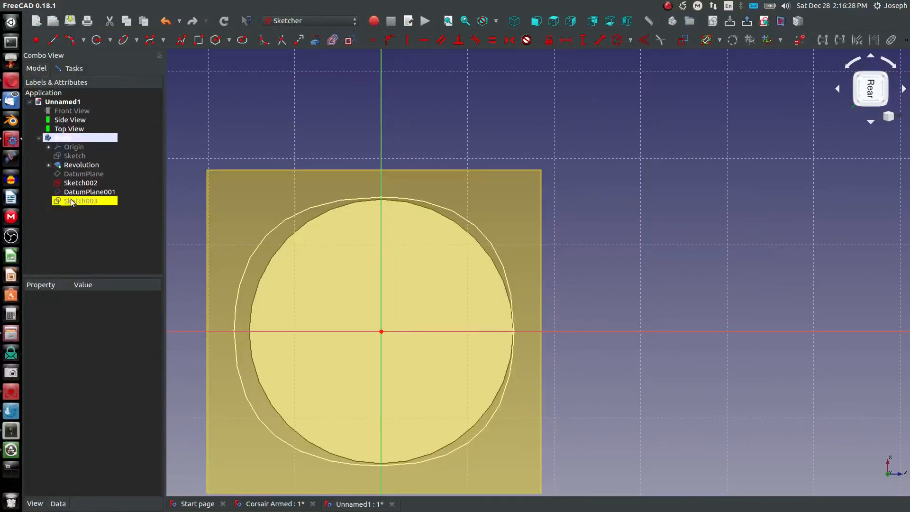
click(79, 192)
scroll(221, 295, down, 5)
middle_drag(221, 295, 445, 449)
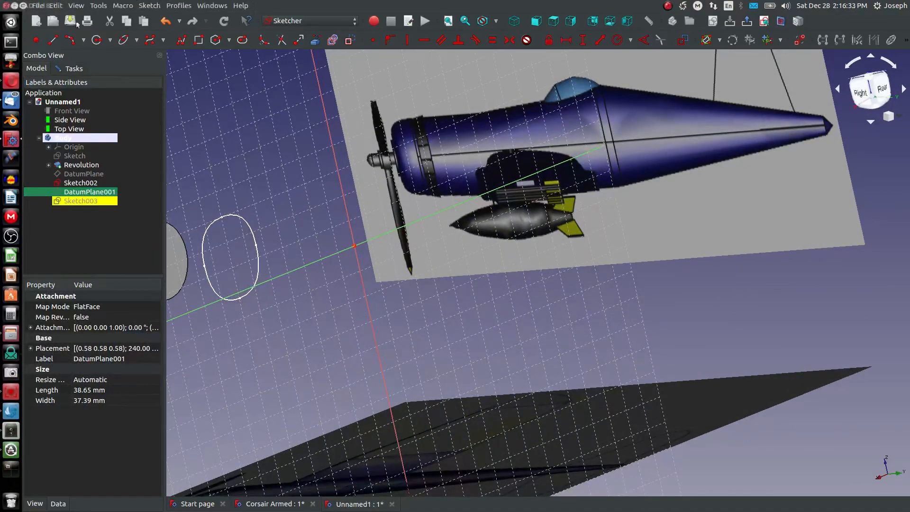
Draw an L-shaped polyline beside the sketch origin, with one vertical and one horizontal segment.
click(180, 40)
click(309, 149)
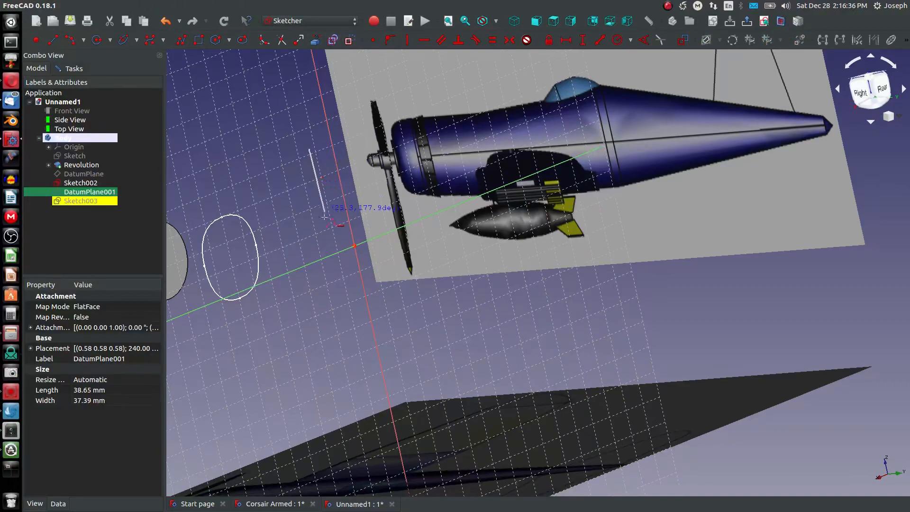
click(265, 249)
right_click(333, 231)
right_click(334, 231)
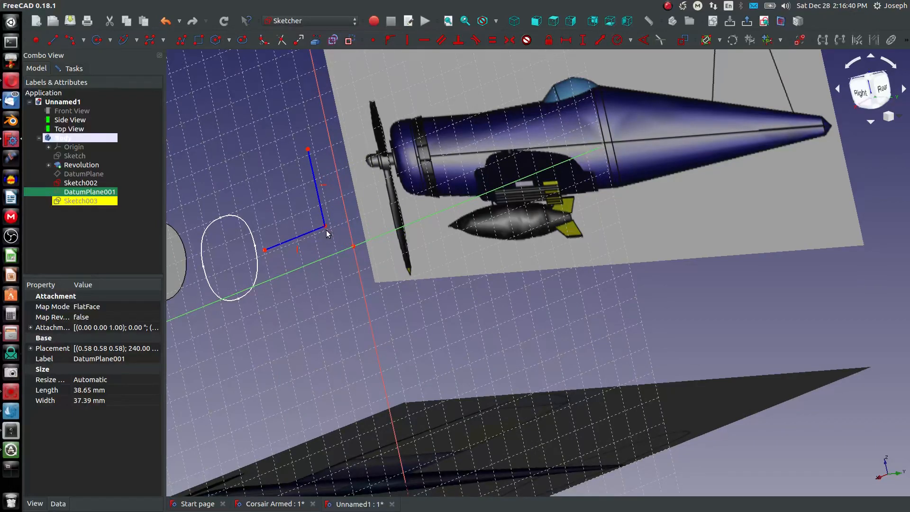
Make the corner of the L-shaped polyline coincident with the sketch origin and shorten both of its segments.
click(324, 226)
scroll(345, 264, down, 3)
scroll(354, 254, up, 3)
scroll(355, 253, down, 3)
scroll(356, 254, up, 3)
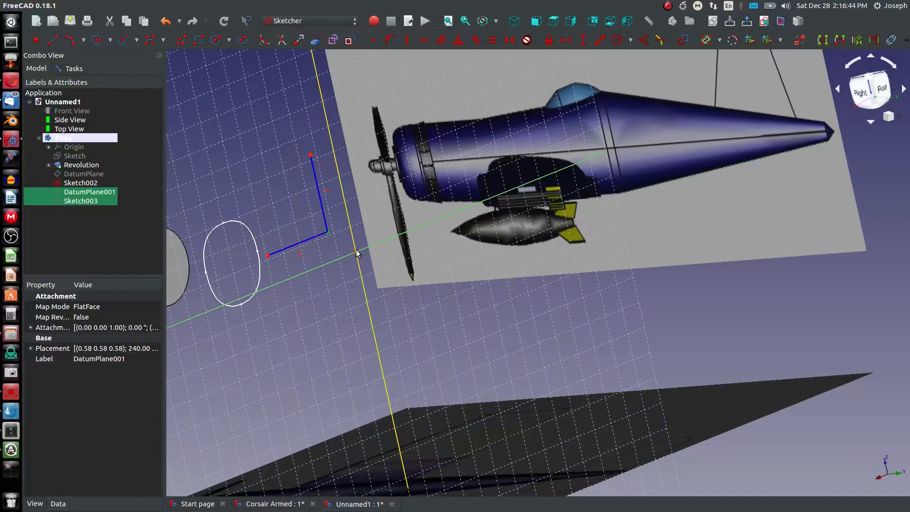
click(370, 40)
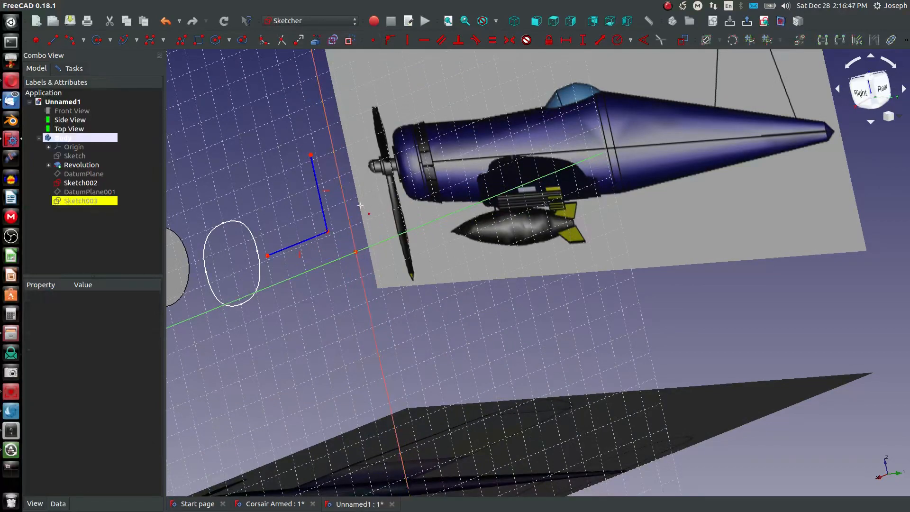
click(327, 231)
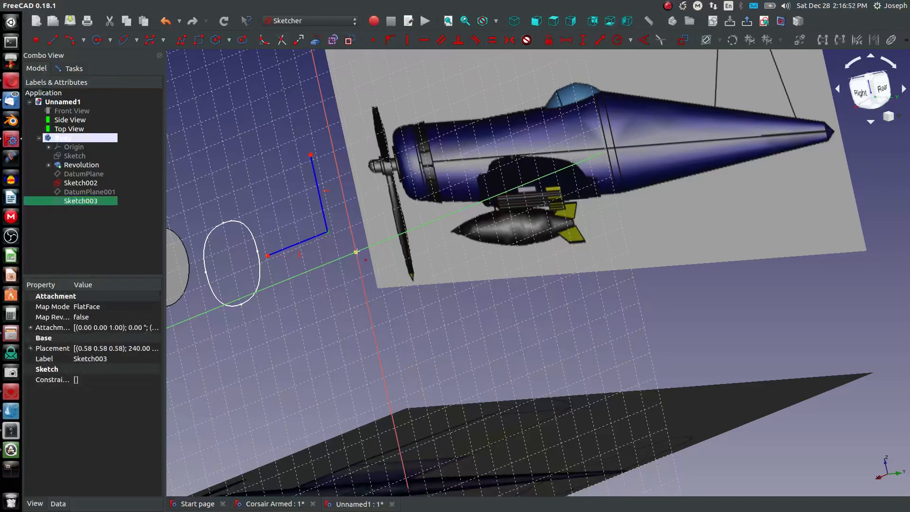
click(357, 252)
key(c)
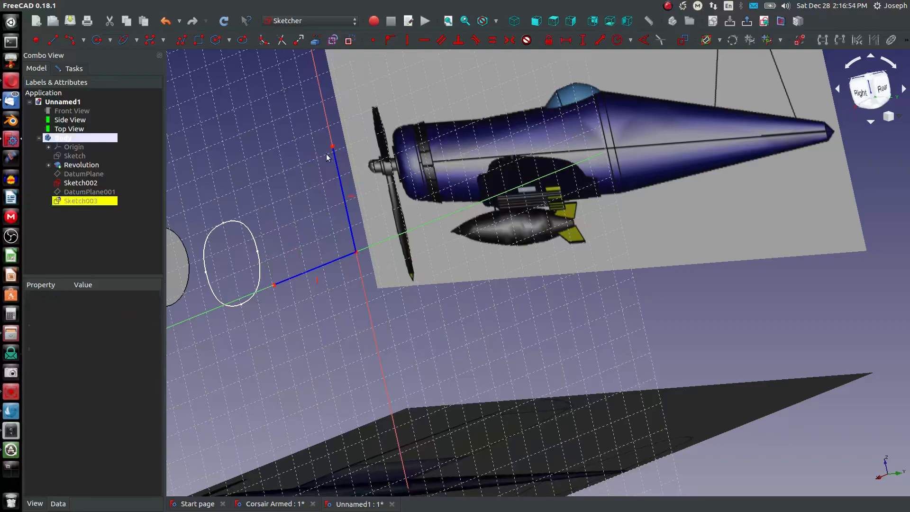
drag(332, 148, 343, 190)
mouse_move(275, 285)
mouse_down()
mouse_move(340, 270)
mouse_move(315, 268)
mouse_up()
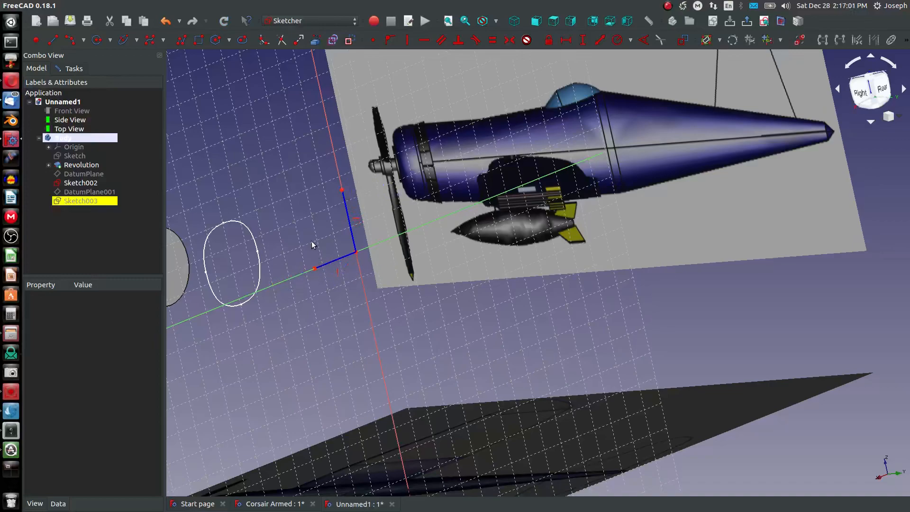
Adjust the upper end of the vertical line to meet the fuselage's top outline in the side view reference image.
click(570, 20)
scroll(478, 142, up, 5)
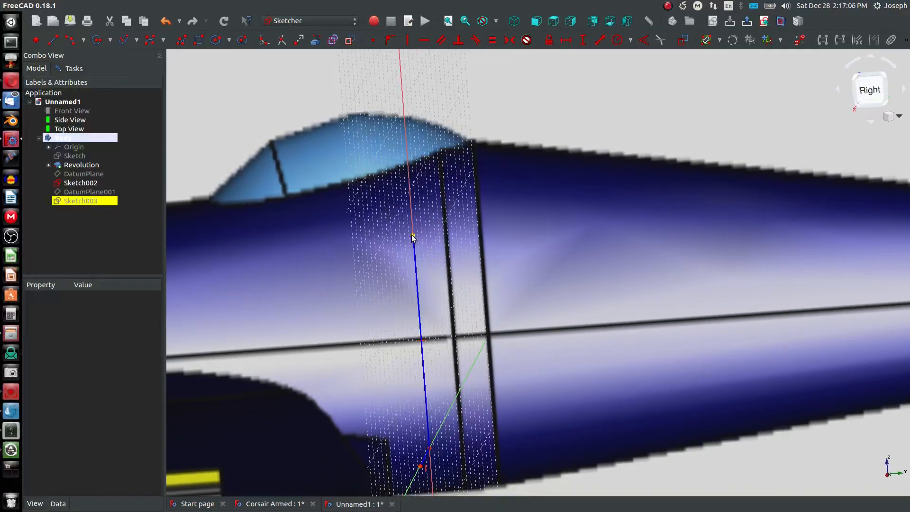
drag(413, 237, 416, 266)
click(573, 23)
mouse_move(556, 55)
middle_down()
mouse_move(559, 78)
mouse_move(538, 92)
middle_up()
drag(459, 224, 457, 217)
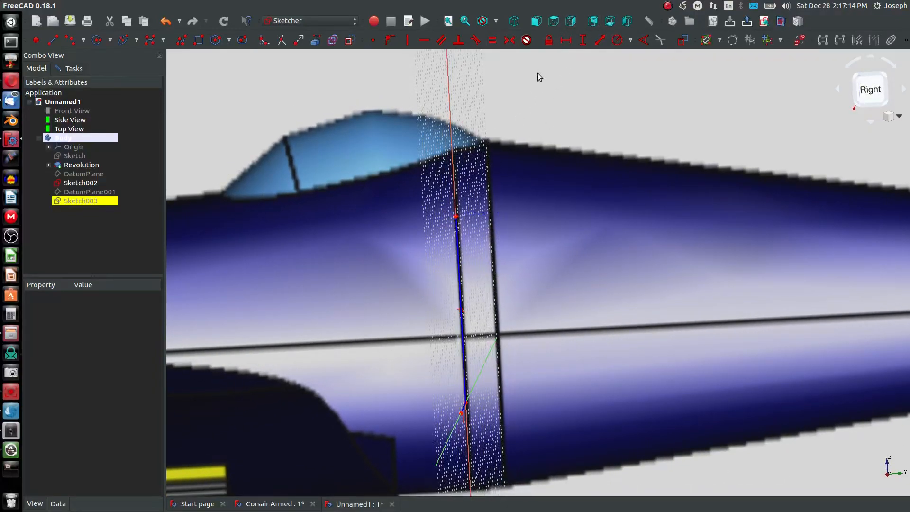
click(571, 23)
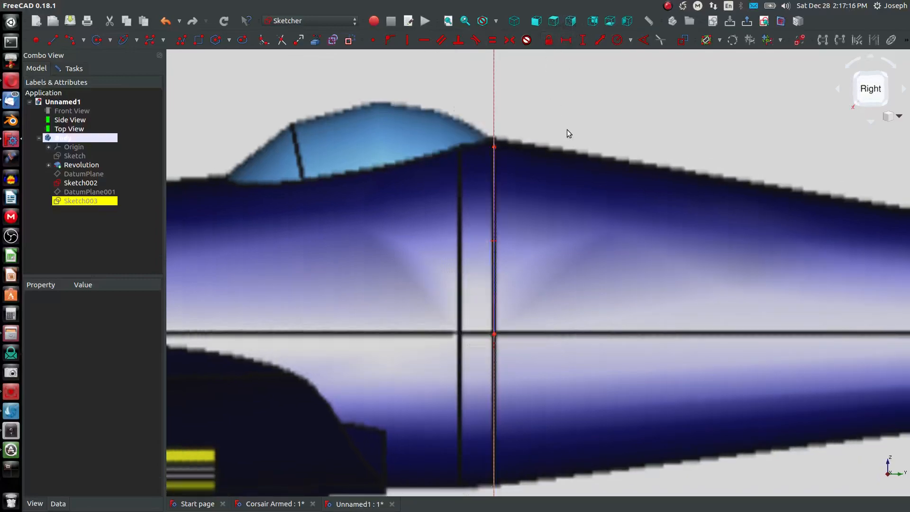
middle_drag(567, 130, 555, 134)
drag(430, 237, 429, 231)
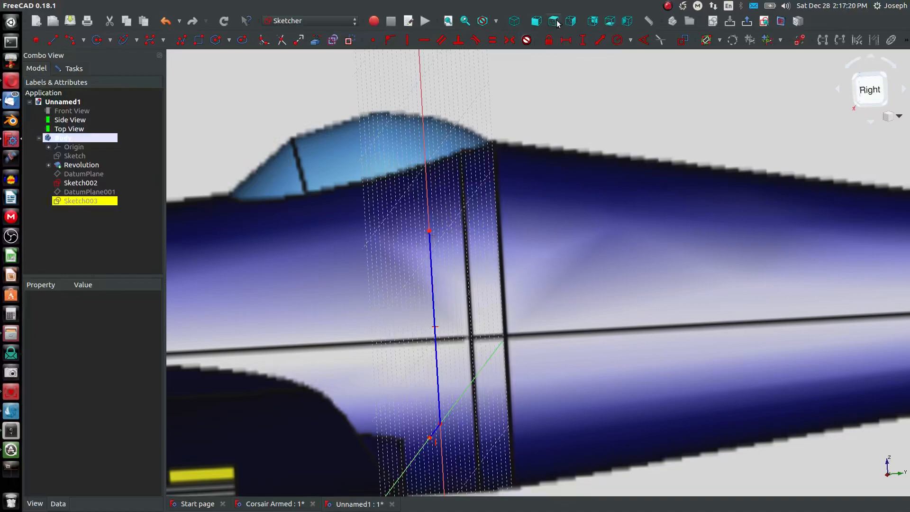
click(573, 22)
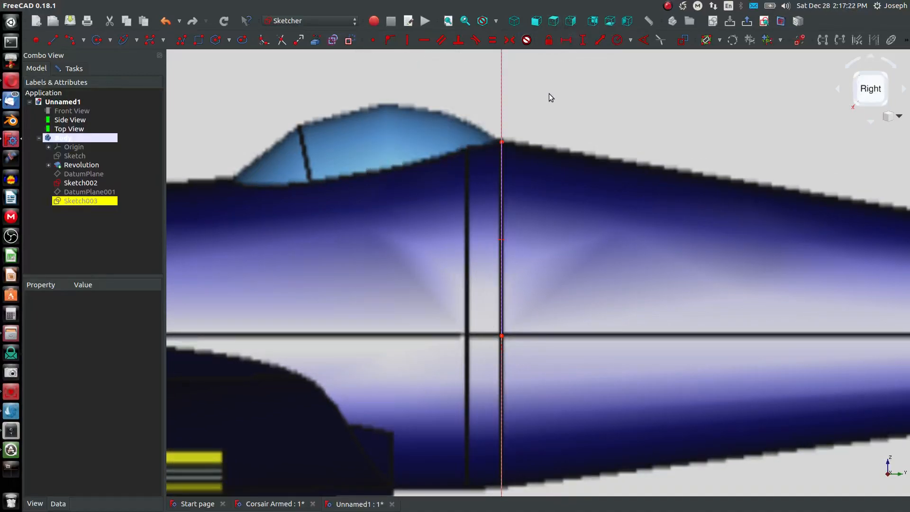
scroll(511, 152, up, 5)
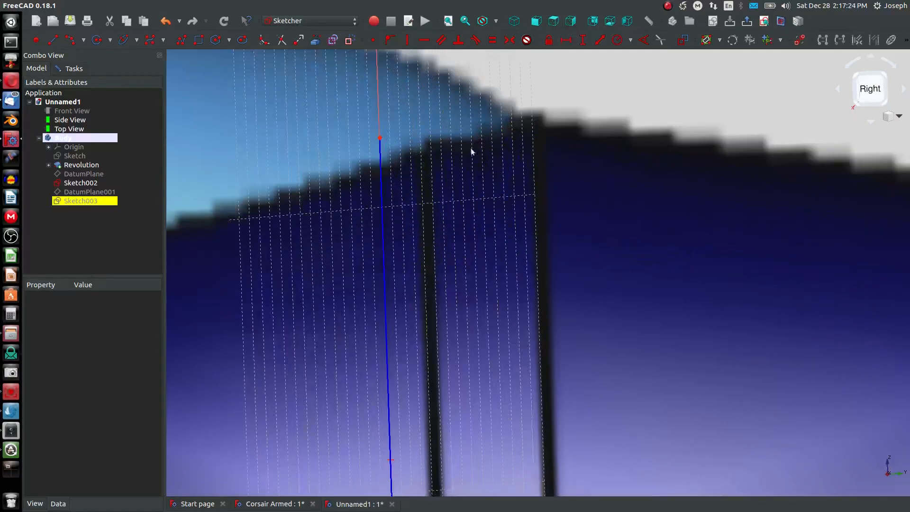
drag(380, 138, 379, 135)
click(573, 22)
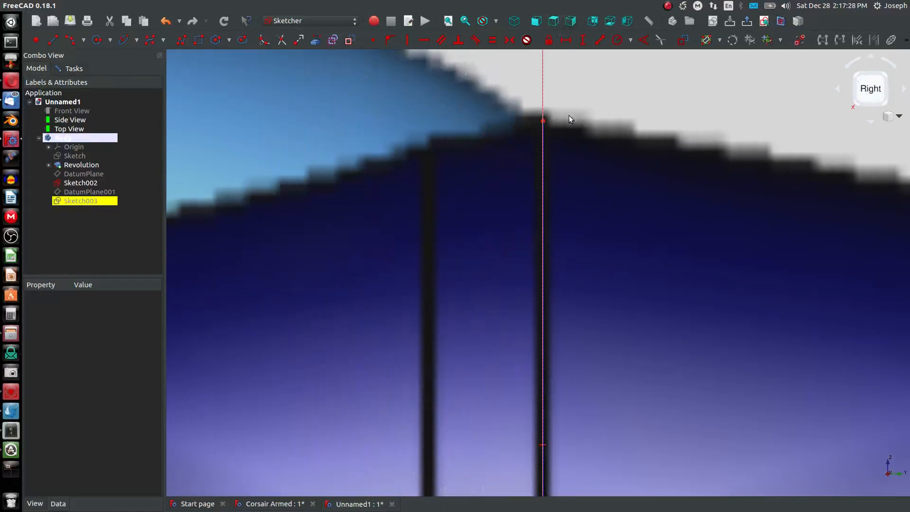
Shorten the horizontal line by moving its free end inward to the fuselage's side outline in the top view reference image.
scroll(569, 118, down, 5)
middle_drag(584, 210, 537, 230)
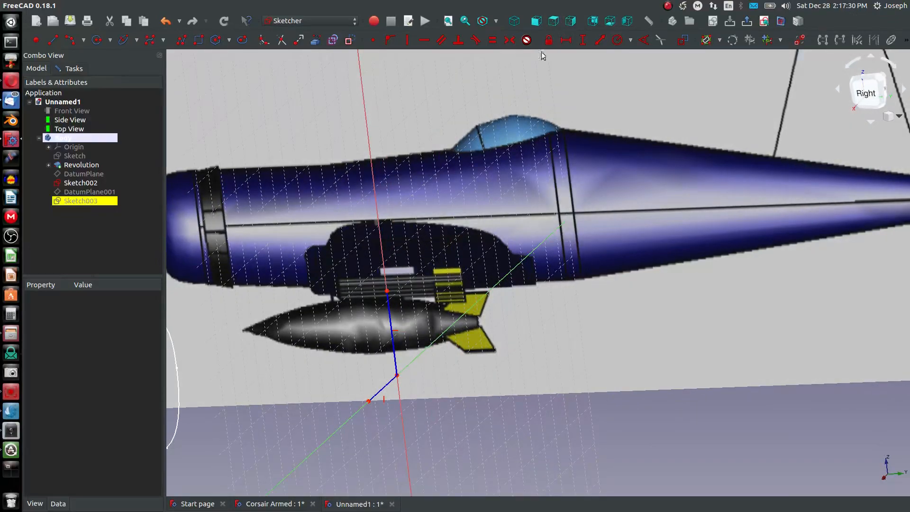
click(553, 21)
scroll(605, 284, down, 10)
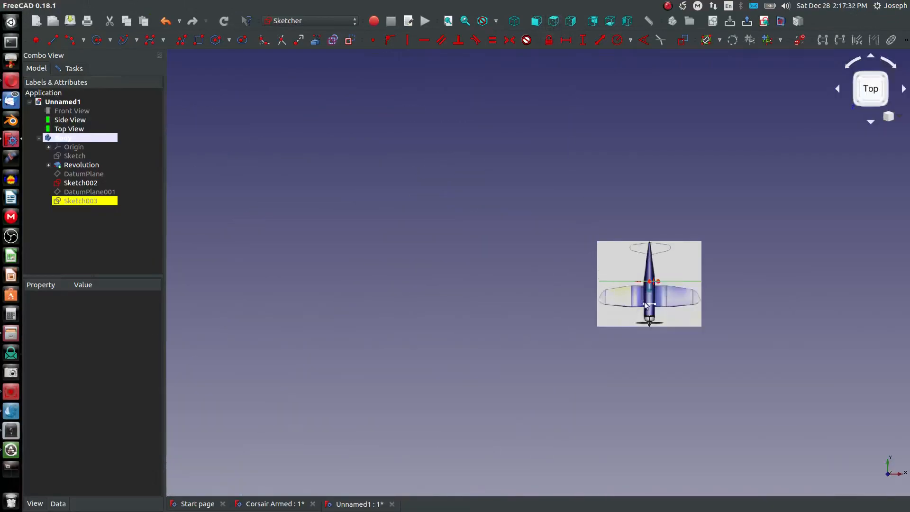
scroll(644, 306, up, 10)
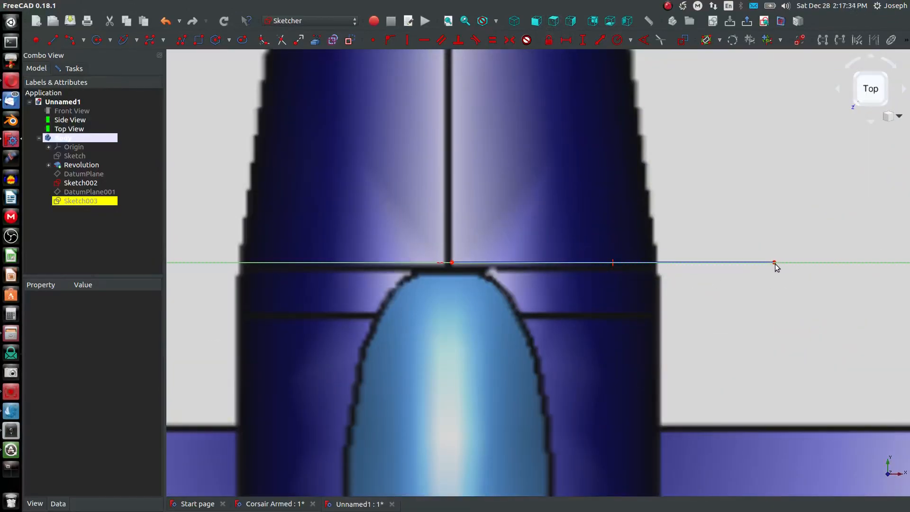
middle_drag(761, 299, 768, 223)
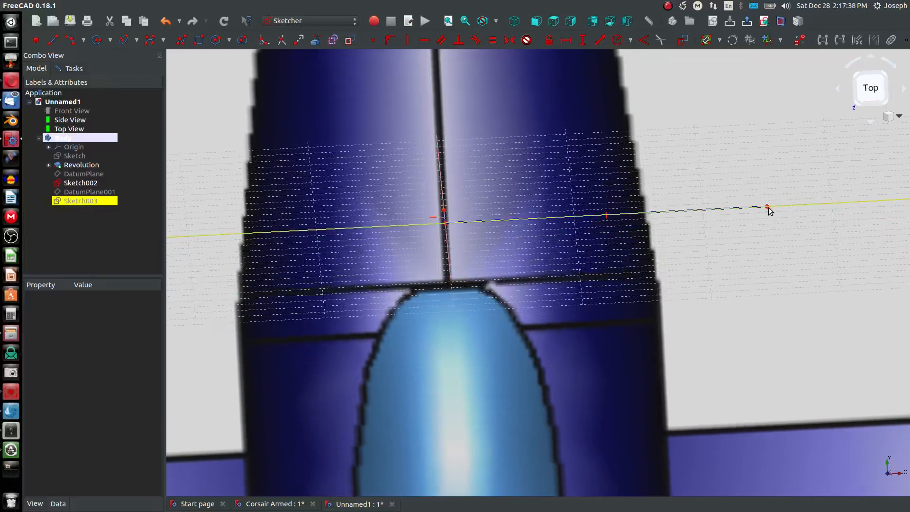
mouse_move(764, 210)
middle_down()
mouse_move(733, 193)
mouse_move(665, 189)
middle_up()
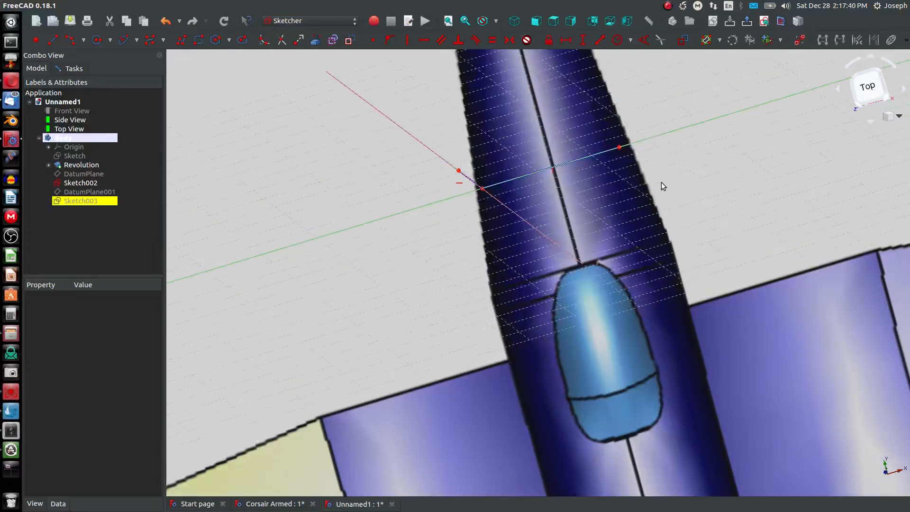
mouse_move(635, 158)
middle_down()
mouse_move(636, 183)
mouse_move(571, 342)
middle_up()
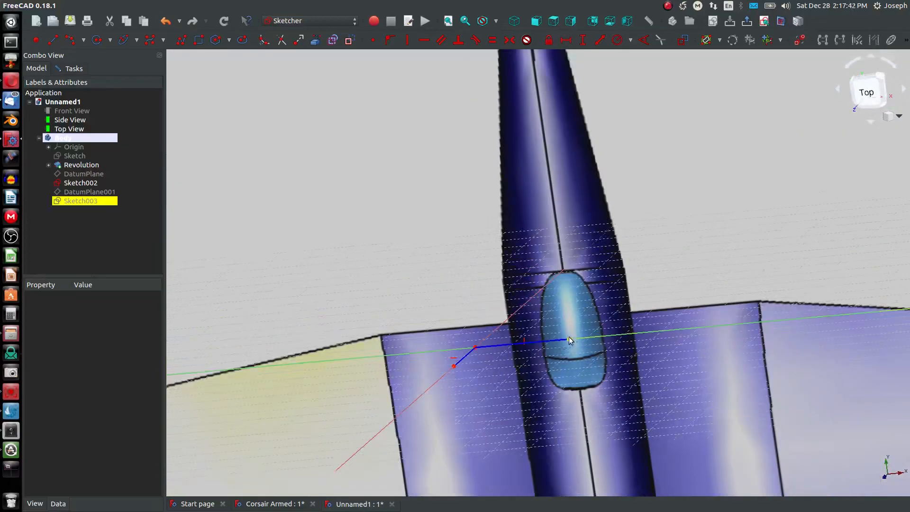
click(569, 340)
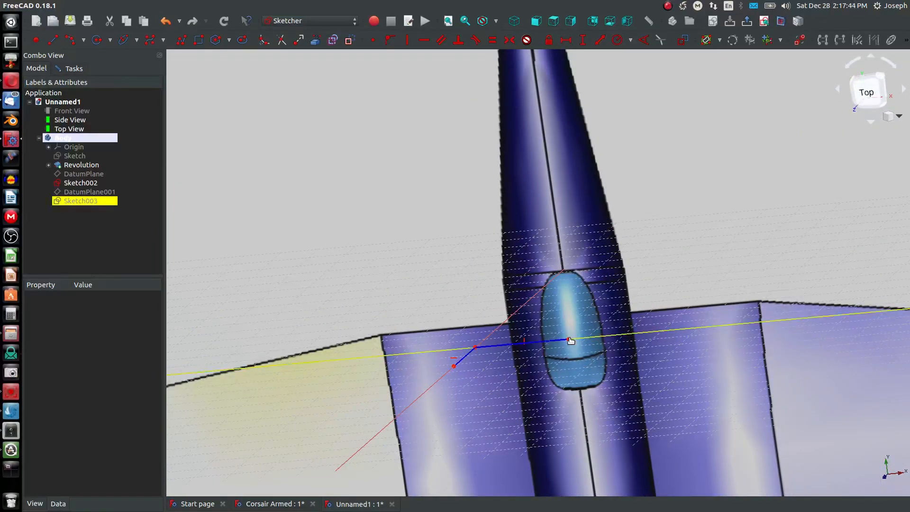
drag(569, 342, 531, 346)
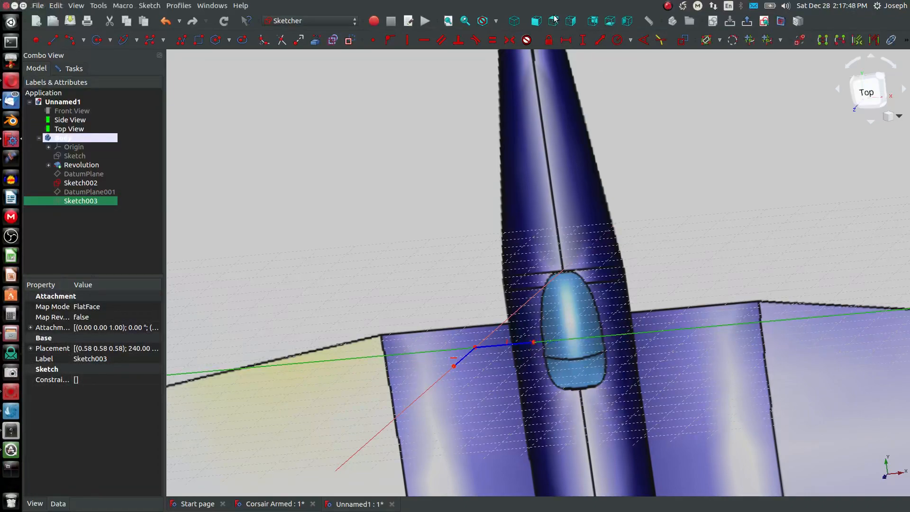
Fine-tune the horizontal line's free end so it sits exactly on the fuselage's side edge in the top view.
key(2)
scroll(608, 322, up, 4)
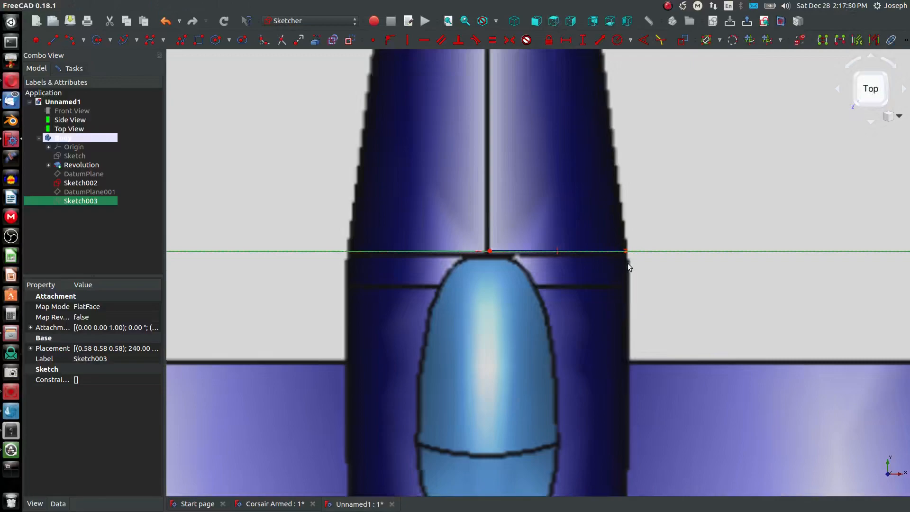
scroll(607, 319, up, 6)
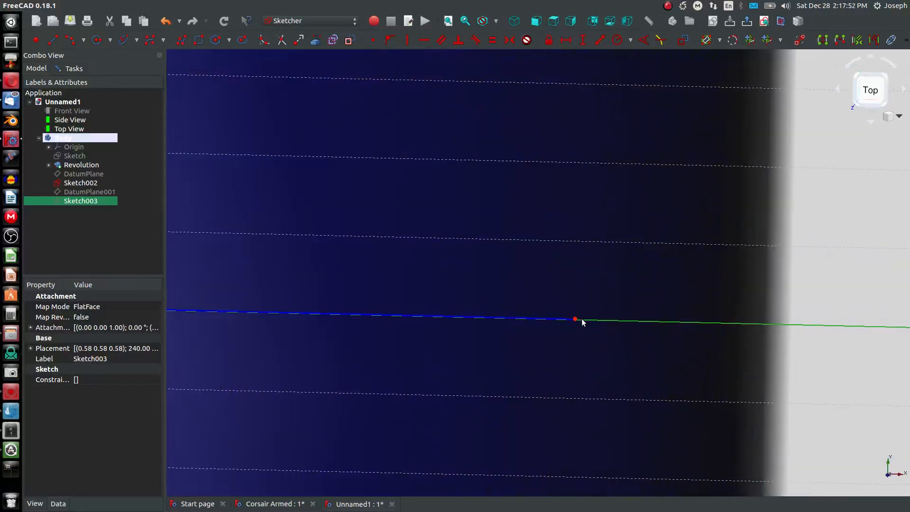
drag(577, 322, 583, 323)
click(555, 22)
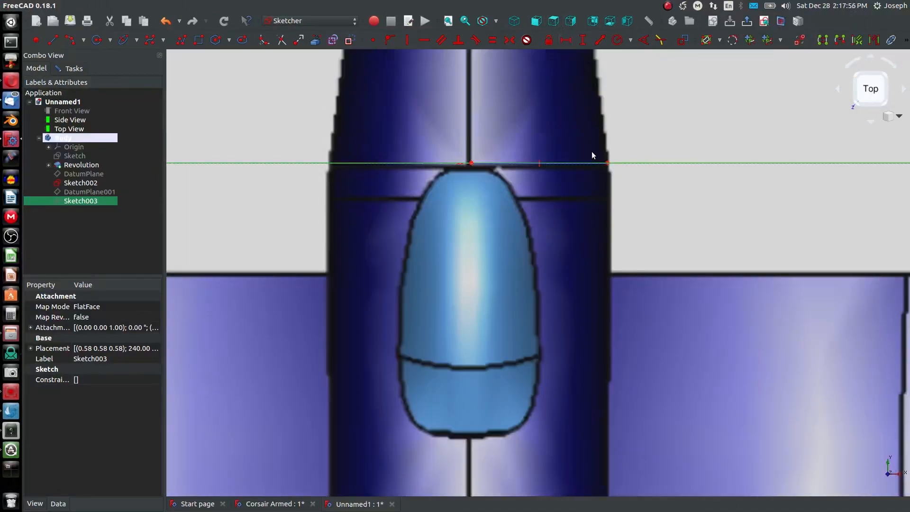
scroll(591, 152, up, 2)
scroll(522, 228, down, 1)
scroll(532, 213, up, 2)
scroll(530, 212, down, 8)
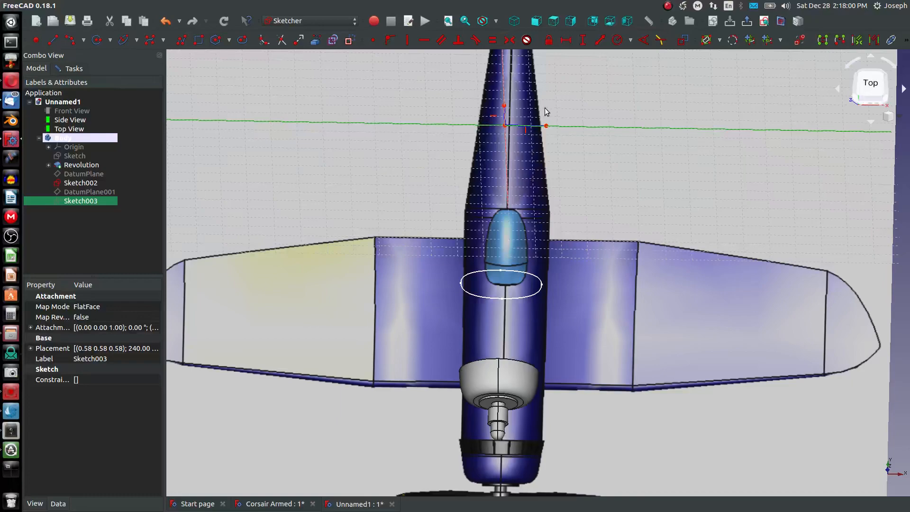
Try to lock the position of the vertical line's free end point.
scroll(546, 112, up, 5)
click(410, 102)
click(549, 41)
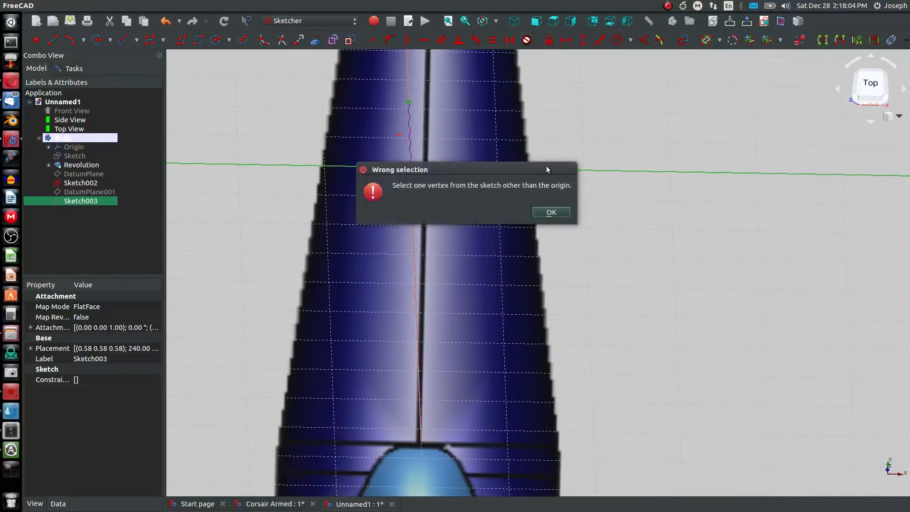
click(557, 213)
Lock the free end points of the vertical and horizontal lines with distance constraints from the origin.
middle_drag(468, 182, 467, 202)
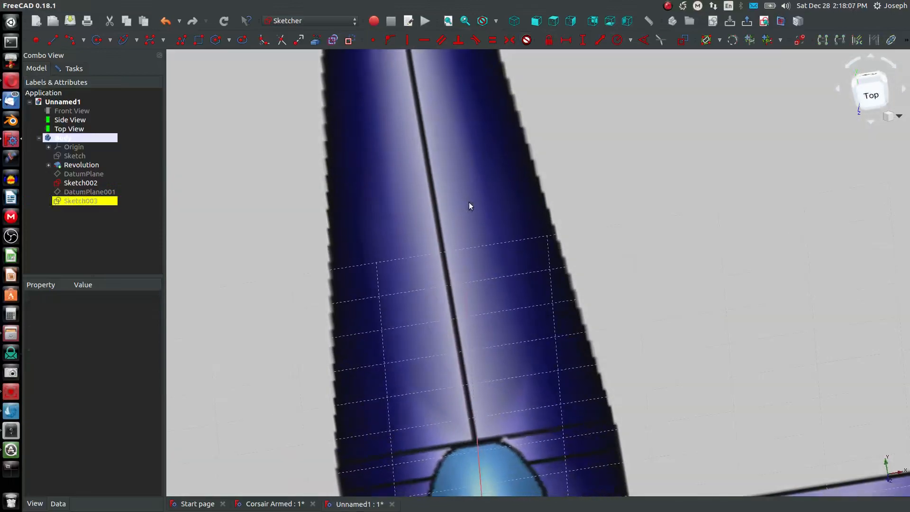
scroll(483, 205, down, 5)
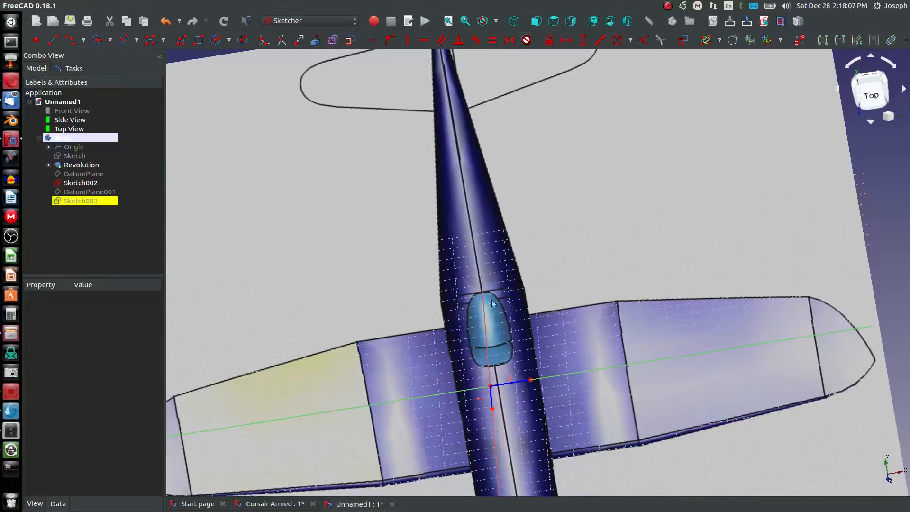
click(492, 408)
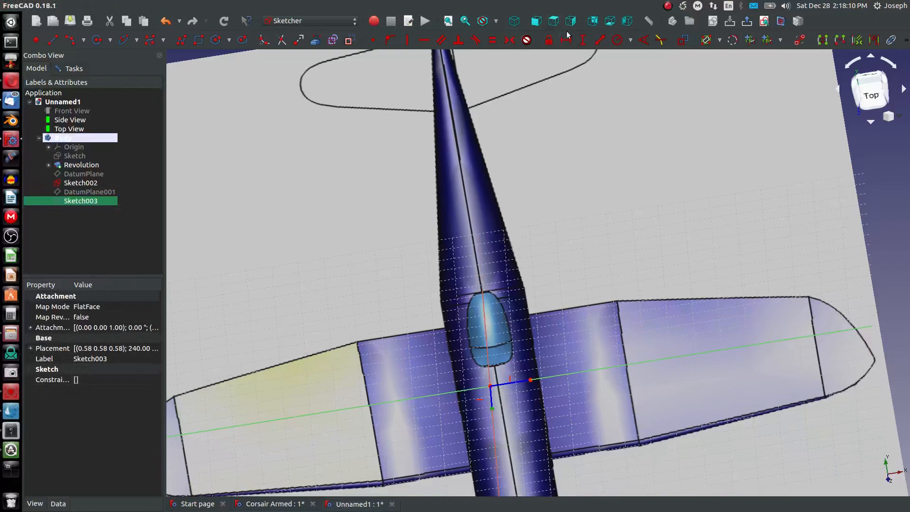
click(550, 42)
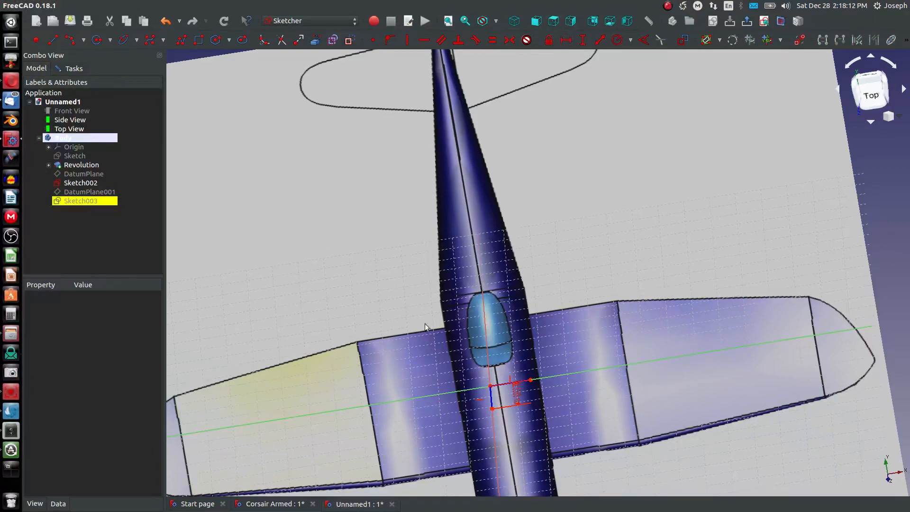
click(531, 381)
click(549, 41)
Draw a separate short line segment beside the locked L-shaped lines in the sketch.
click(764, 22)
mouse_move(673, 263)
middle_down()
mouse_move(697, 328)
mouse_move(668, 93)
mouse_move(616, 193)
mouse_move(621, 156)
middle_up()
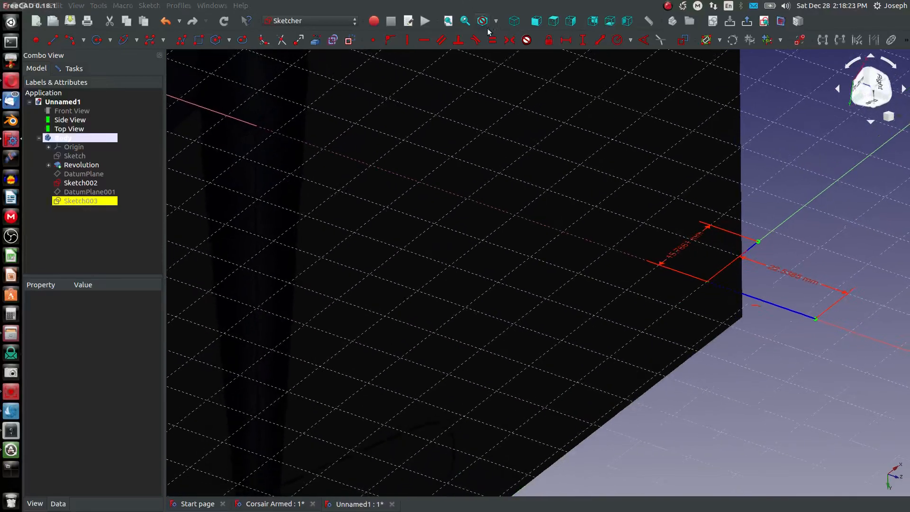
click(514, 21)
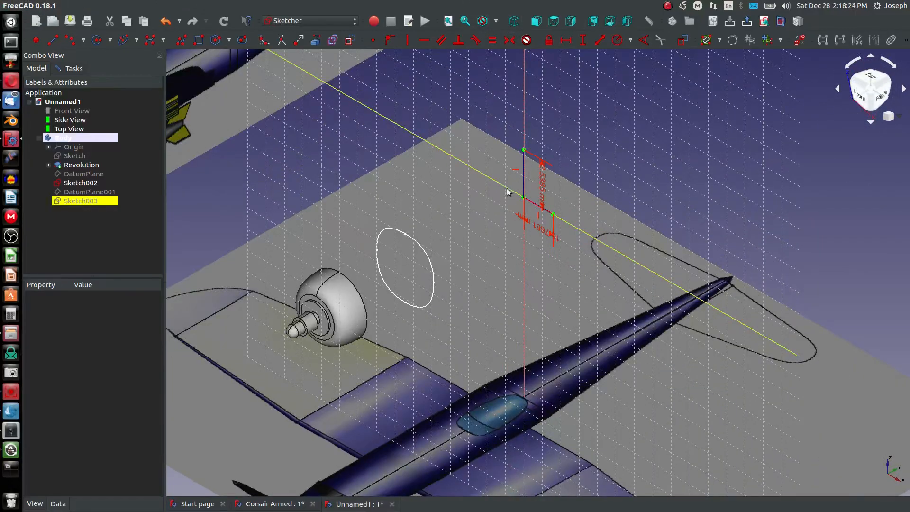
scroll(510, 185, down, 2)
scroll(516, 175, up, 3)
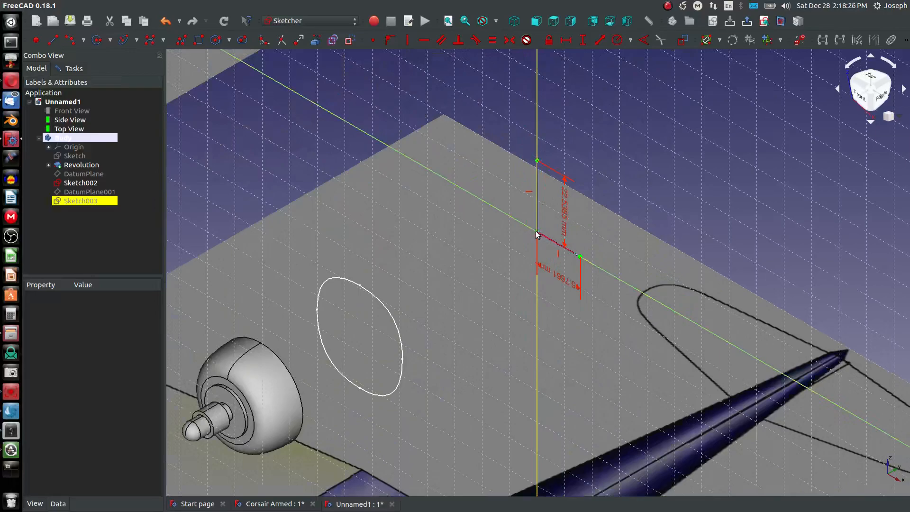
scroll(540, 236, up, 3)
mouse_move(541, 236)
middle_down()
mouse_move(418, 279)
mouse_move(483, 240)
mouse_move(545, 240)
middle_up()
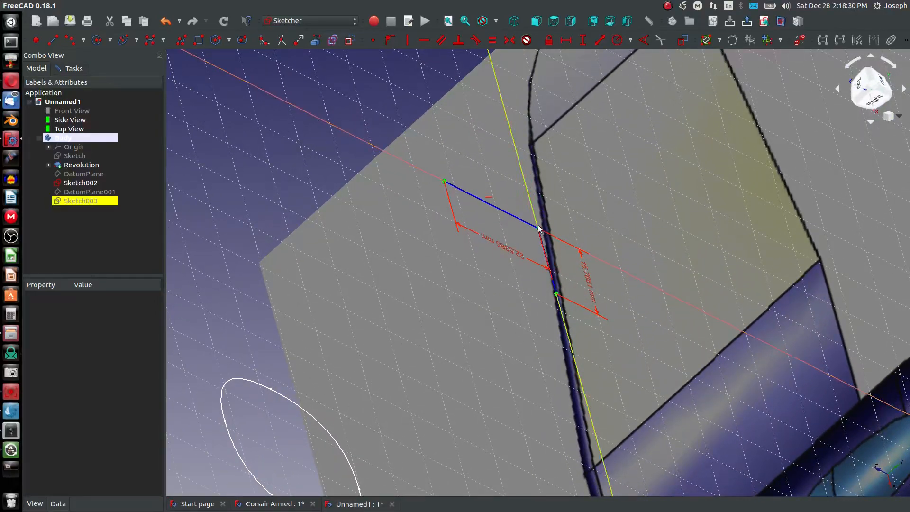
mouse_move(539, 232)
middle_down()
mouse_move(630, 197)
mouse_move(549, 246)
mouse_move(540, 235)
middle_up()
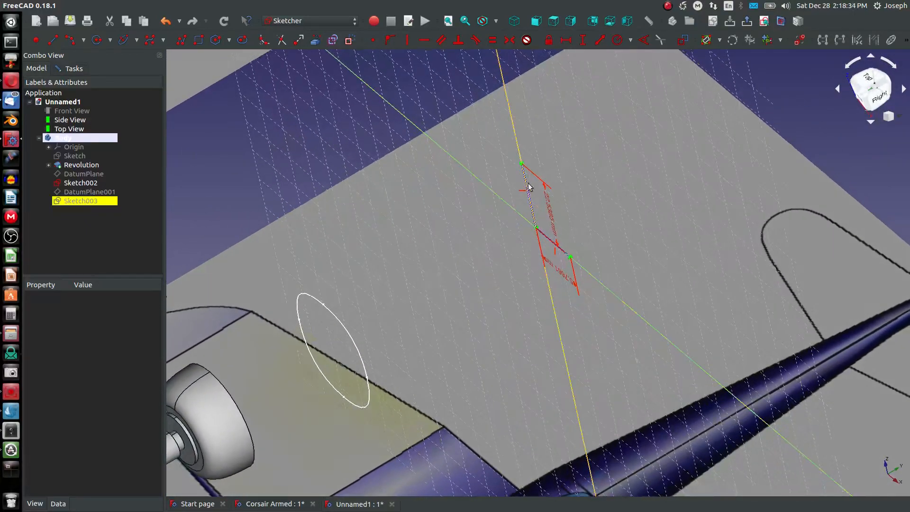
click(522, 166)
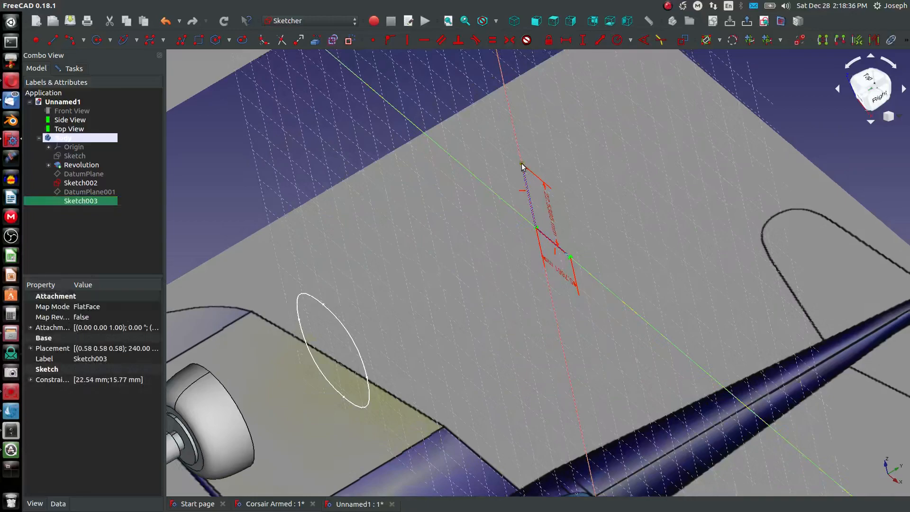
click(395, 171)
click(482, 250)
click(490, 303)
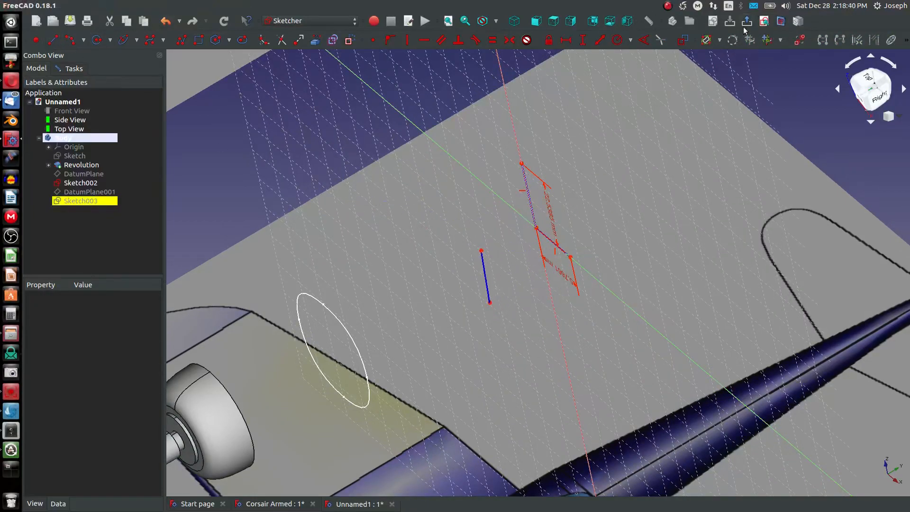
Make the new line's nearer end coincident with the sketch origin and constrain the line horizontally in the sketch.
click(764, 22)
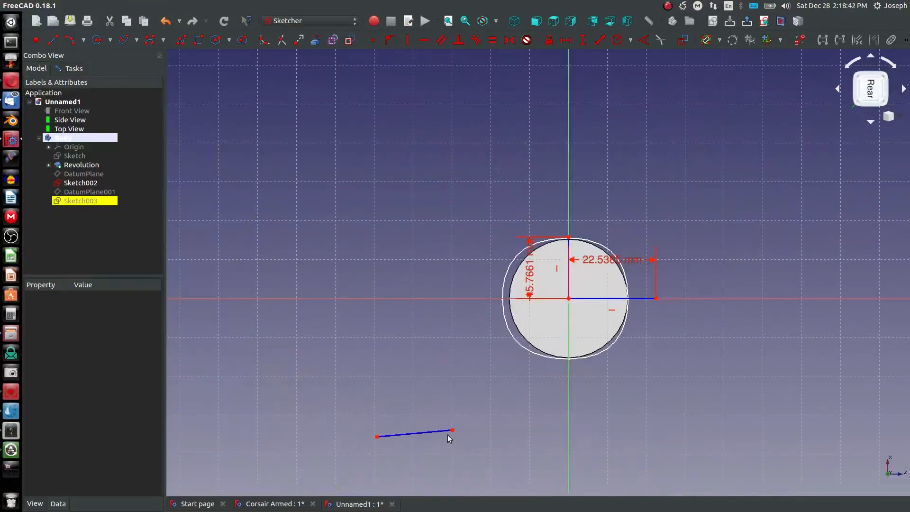
click(452, 431)
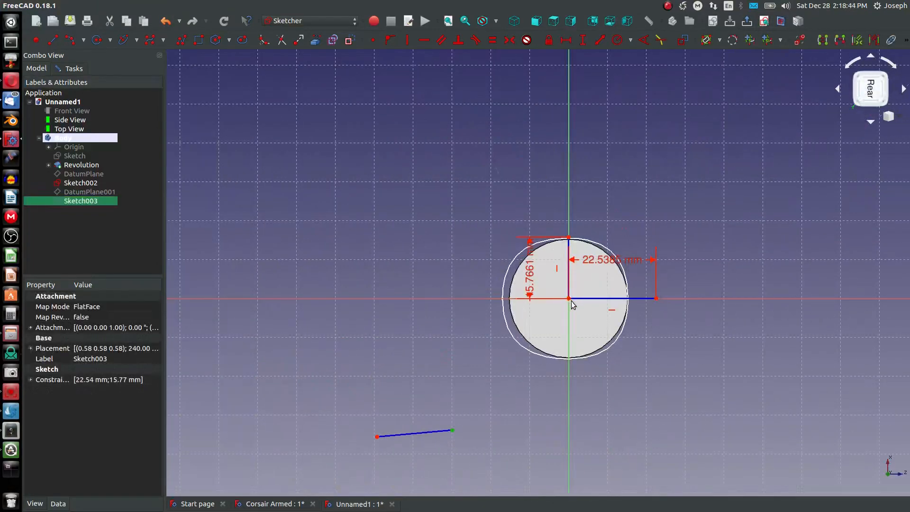
click(569, 299)
click(388, 39)
click(472, 368)
key(h)
Shorten the new line so its free end reaches the fuselage's bottom outline in the side view reference image.
drag(378, 299, 487, 312)
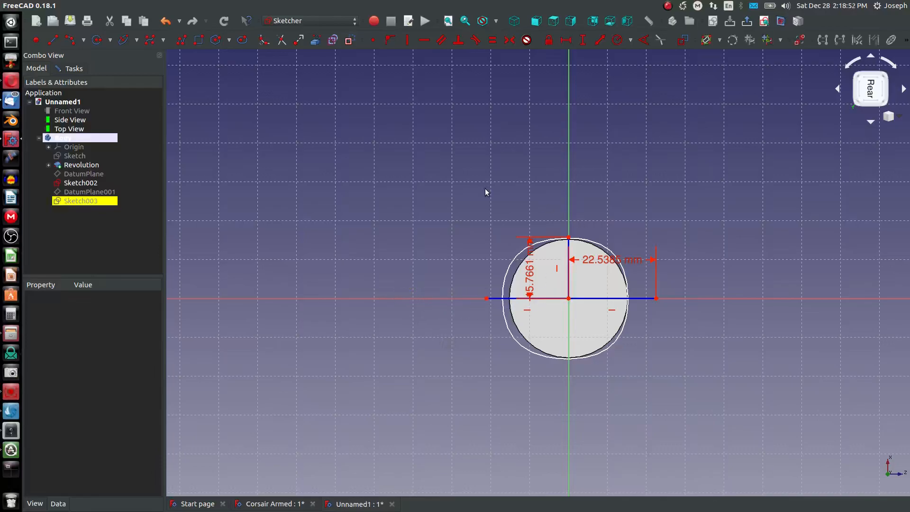
mouse_move(482, 187)
middle_down()
mouse_move(514, 209)
mouse_move(529, 243)
mouse_move(500, 313)
mouse_move(518, 321)
middle_up()
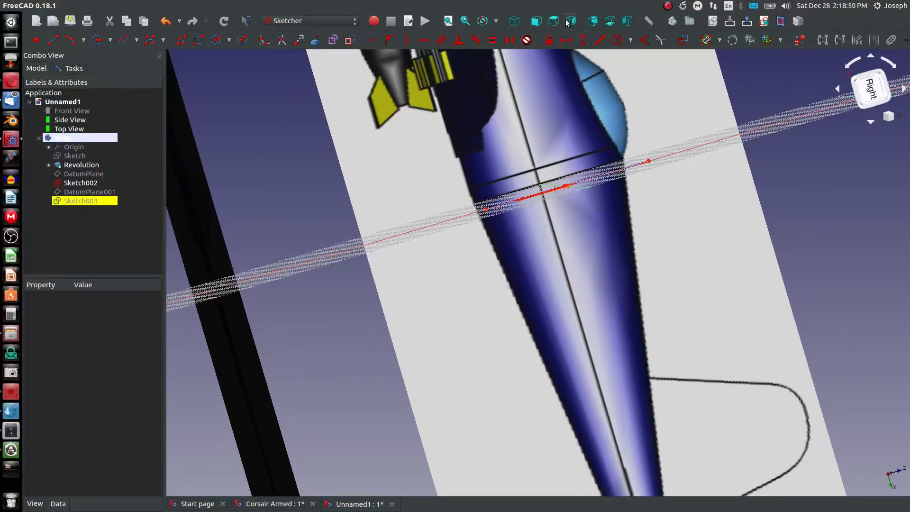
click(571, 22)
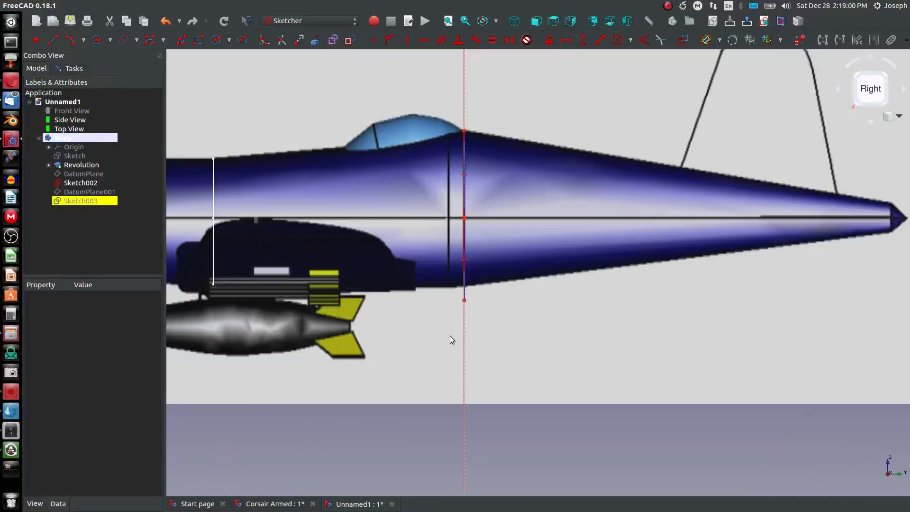
middle_drag(468, 304, 464, 308)
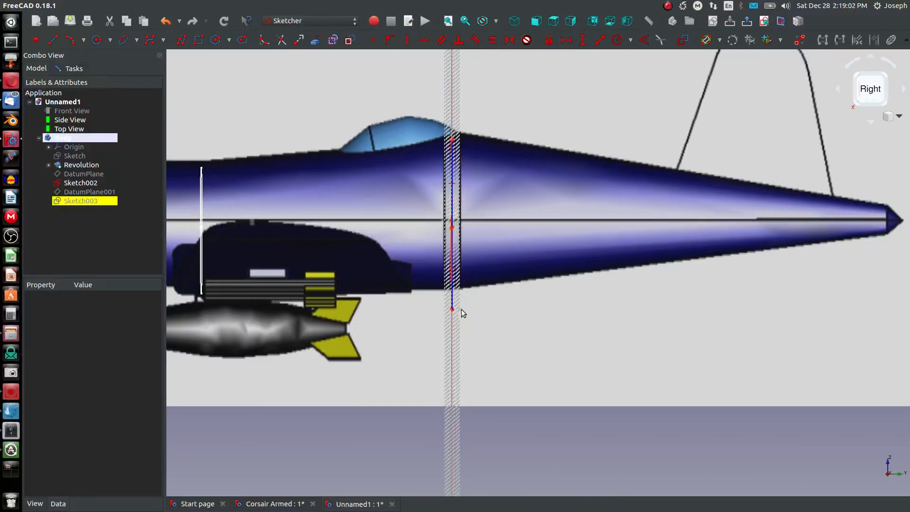
drag(452, 309, 452, 291)
click(570, 21)
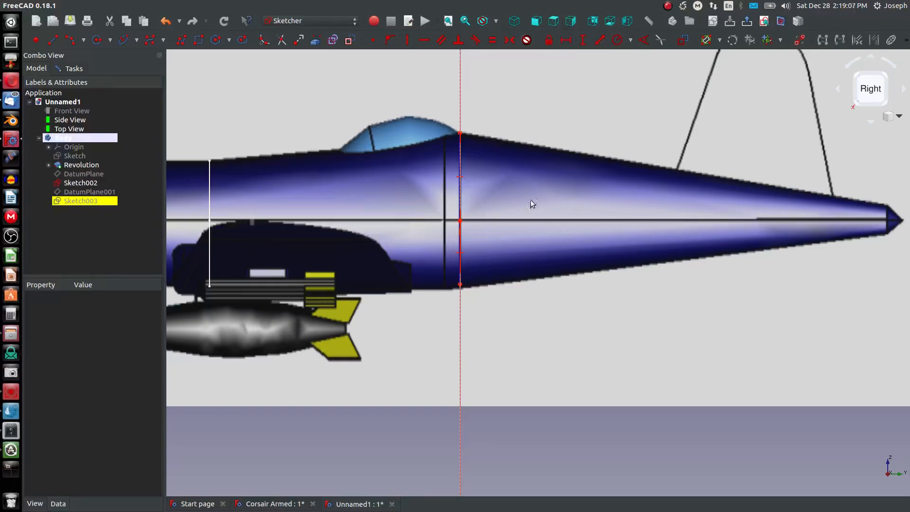
Fine-tune the new line's lower end so it lies exactly on the fuselage's bottom edge in the side view.
scroll(535, 198, up, 5)
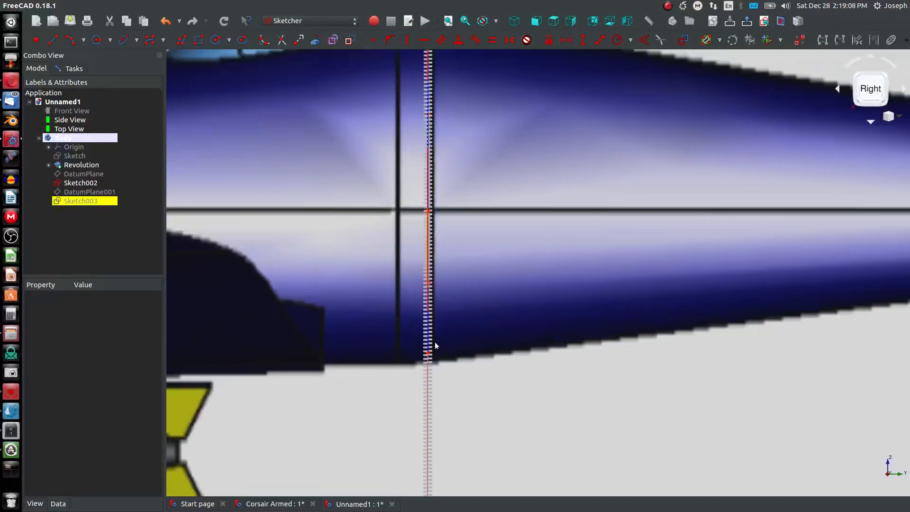
drag(428, 354, 428, 361)
click(573, 22)
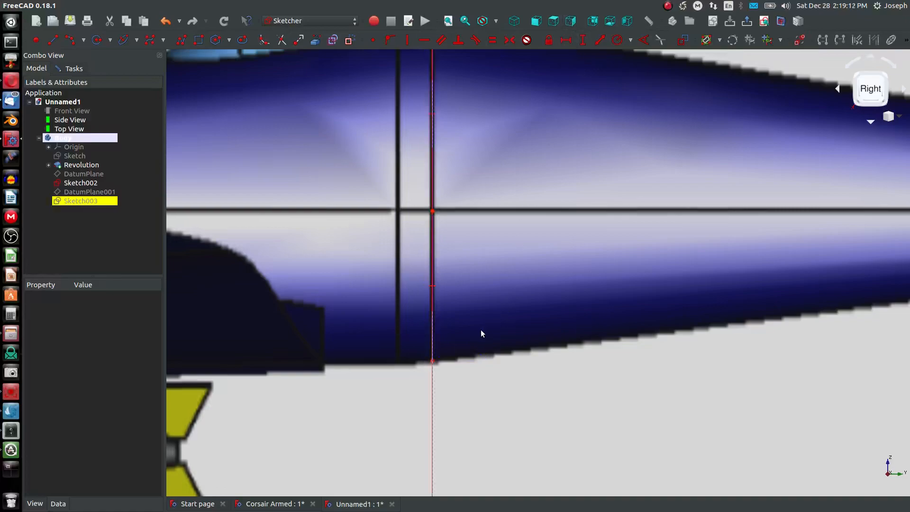
scroll(444, 362, up, 4)
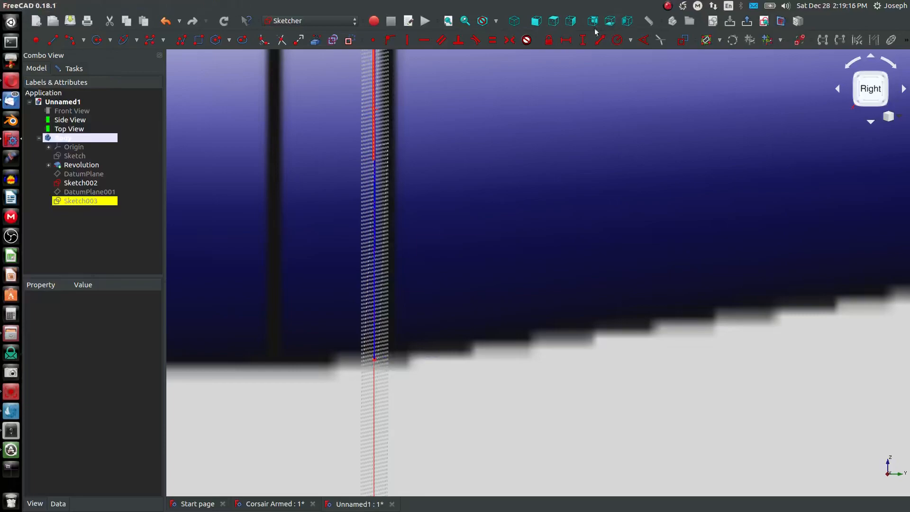
click(571, 21)
scroll(501, 285, down, 5)
middle_drag(516, 264, 439, 361)
scroll(423, 397, up, 2)
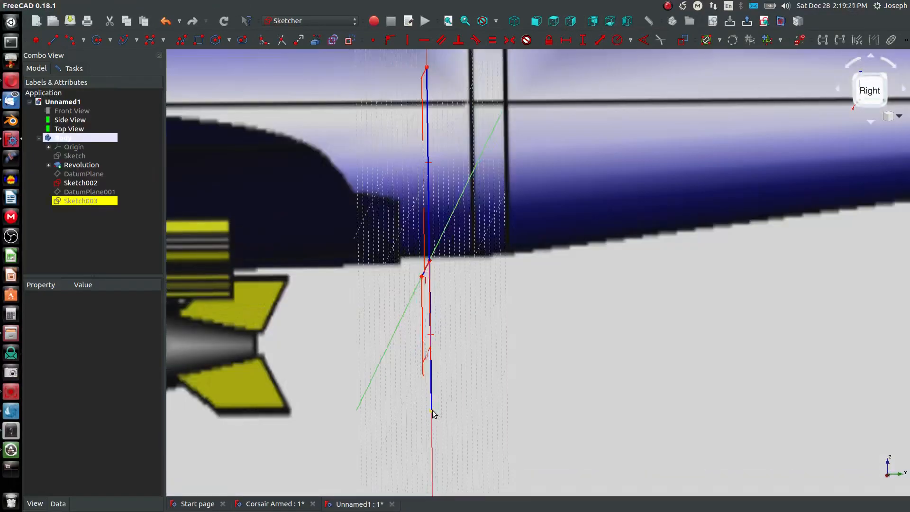
Lock the free end of the downward guide line at the fuselage's bottom edge in the side view.
click(433, 412)
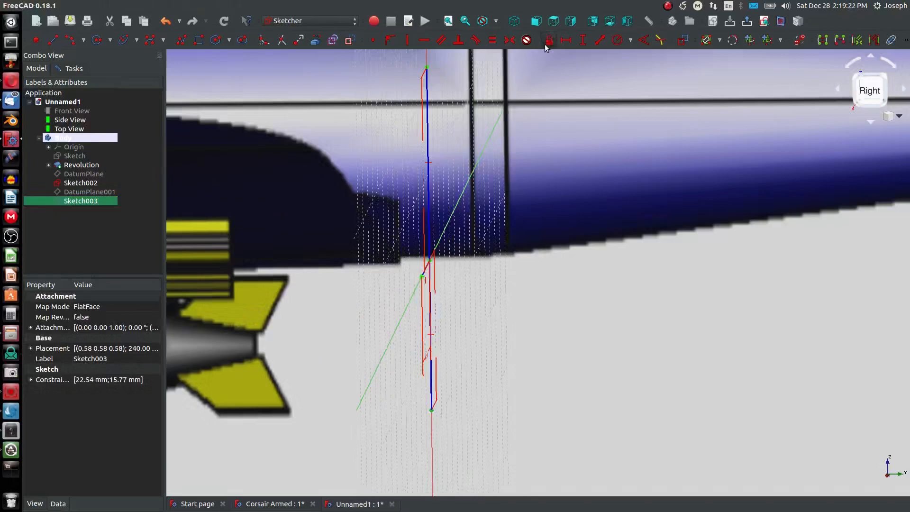
click(571, 315)
scroll(550, 311, down, 6)
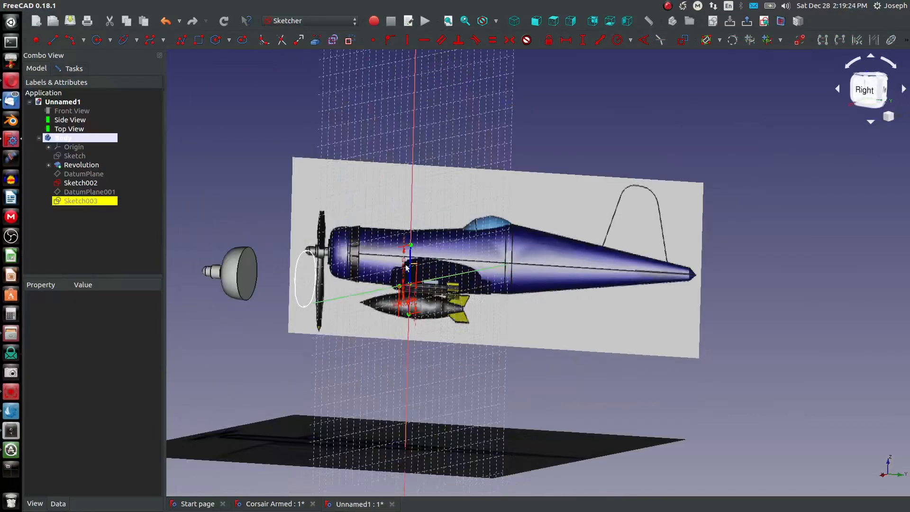
scroll(410, 267, up, 5)
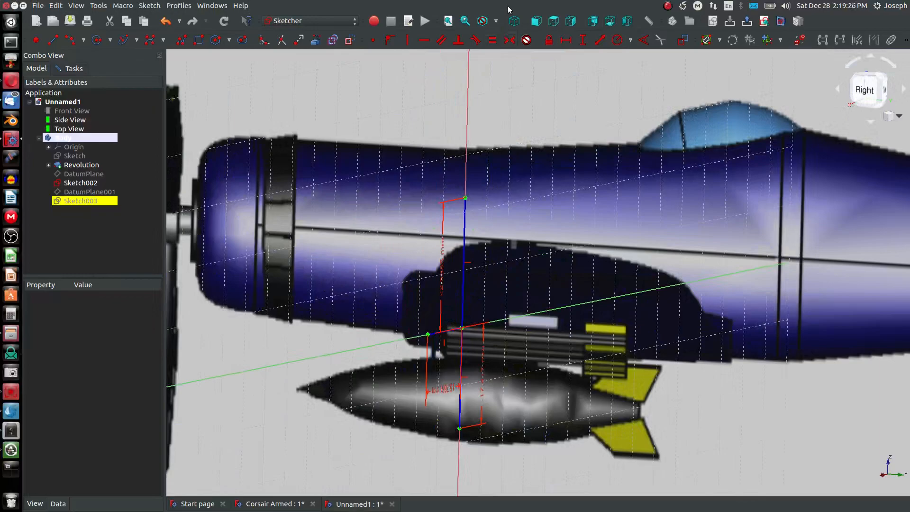
Facing the sketch plane, draw a three-point B-spline from the 22.5385 mm guide line's end to the 15.7661 mm guide line's end.
click(765, 23)
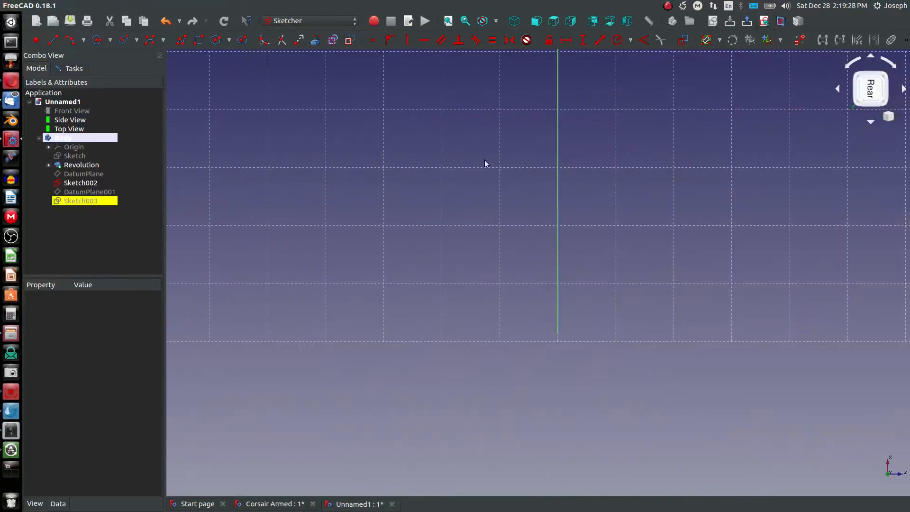
scroll(585, 200, up, 3)
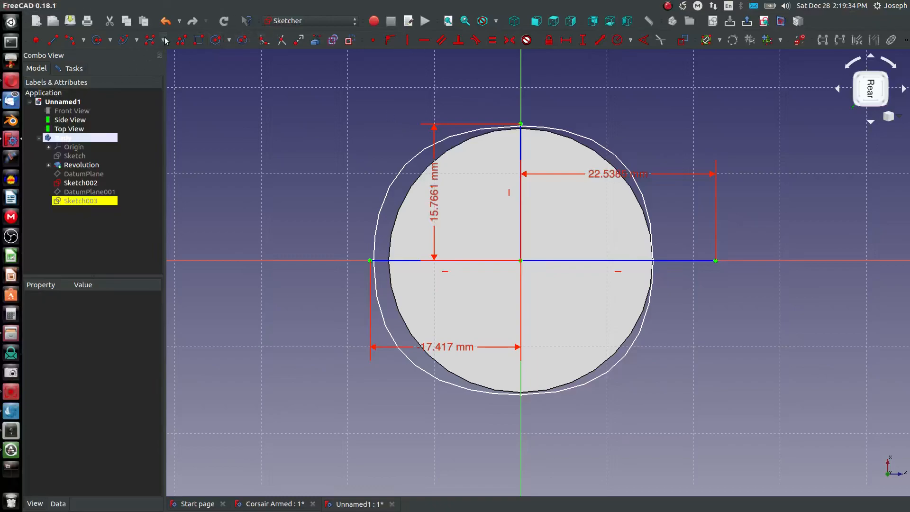
click(150, 40)
click(716, 260)
click(682, 106)
click(520, 122)
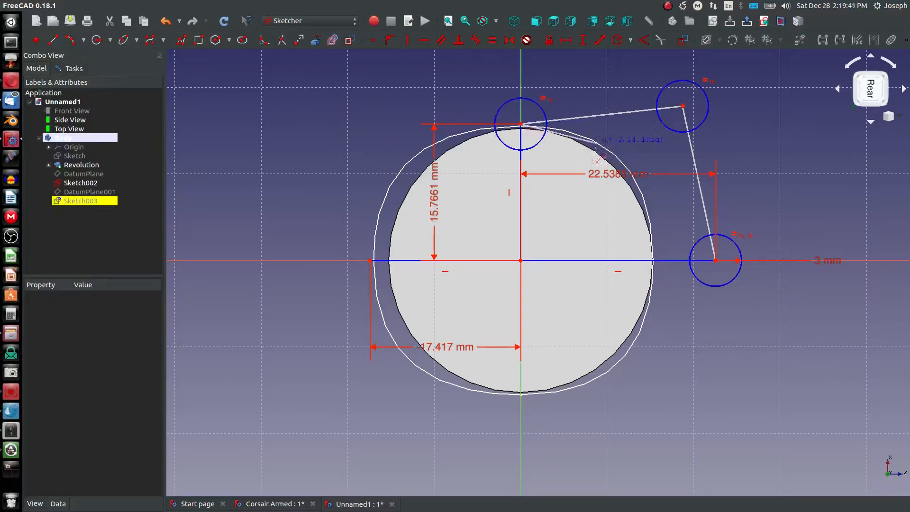
Align the B-spline's middle control point vertically with the 22.5385 mm line's end and horizontally with the 15.7661 mm line's end.
click(683, 106)
click(717, 261)
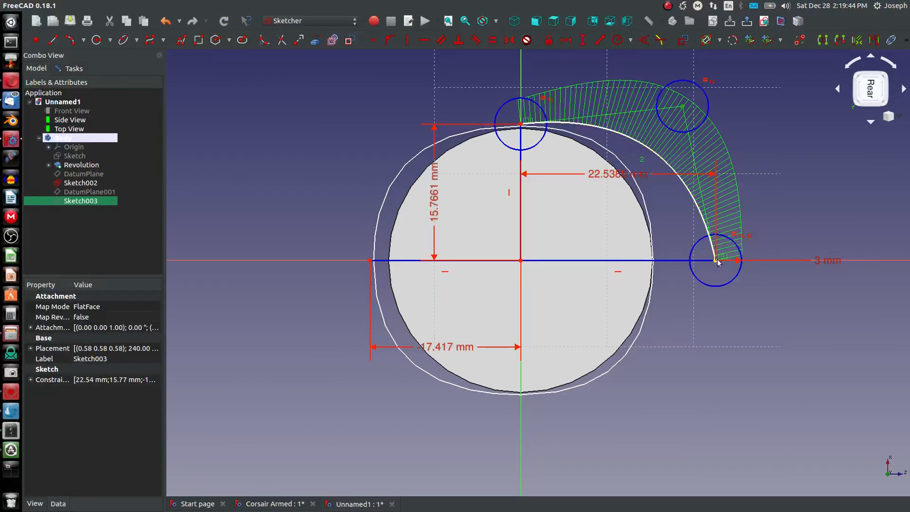
key(v)
click(713, 107)
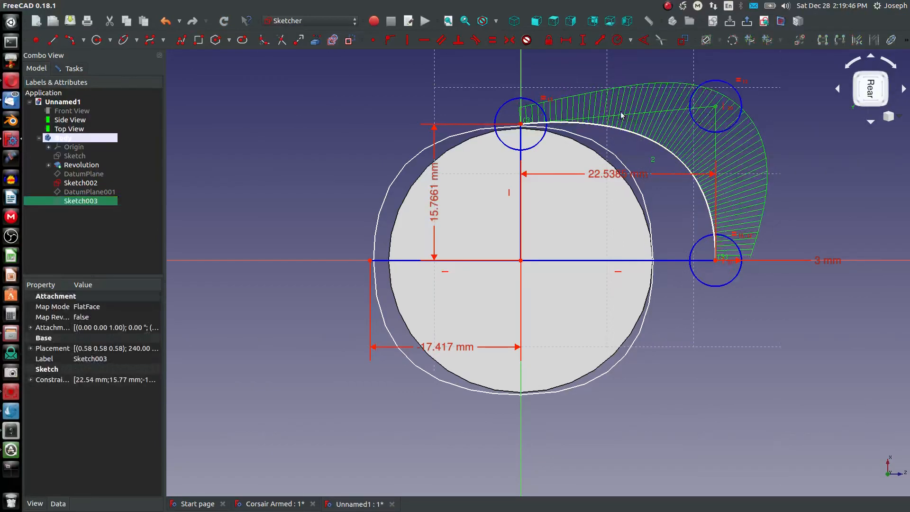
click(522, 125)
key(h)
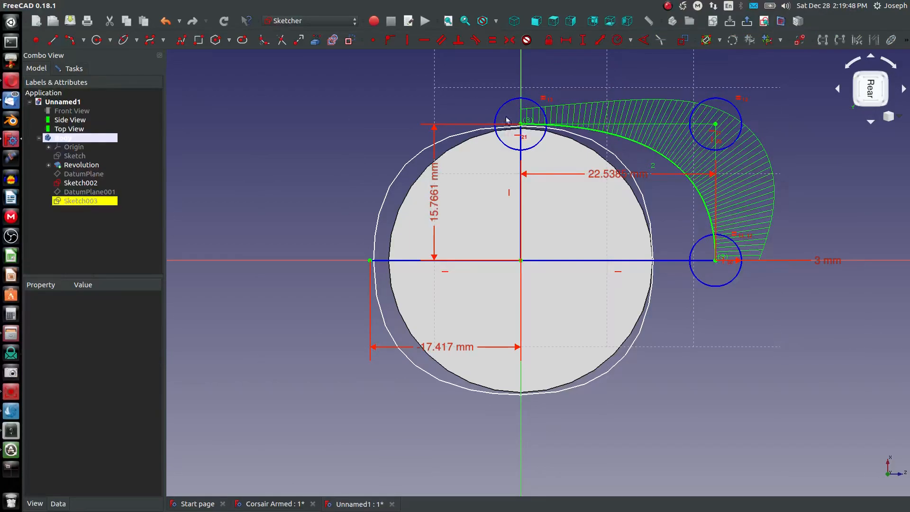
click(706, 218)
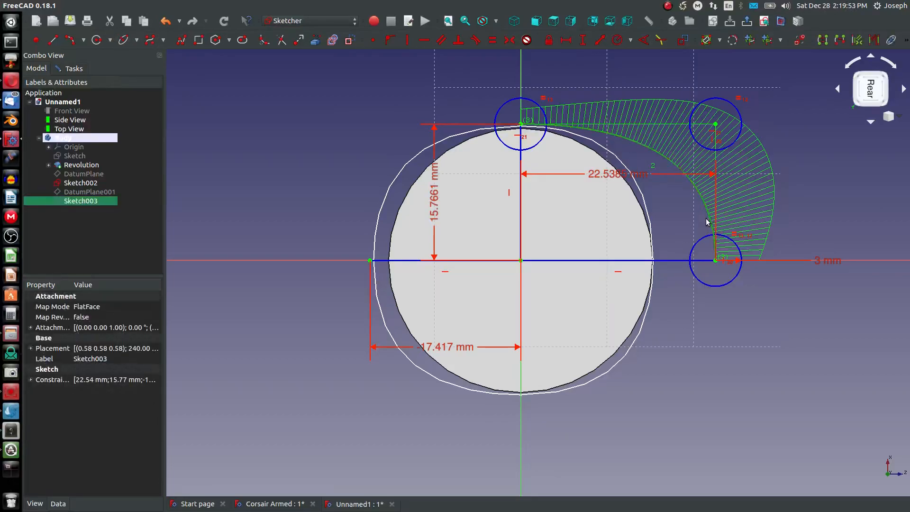
click(717, 125)
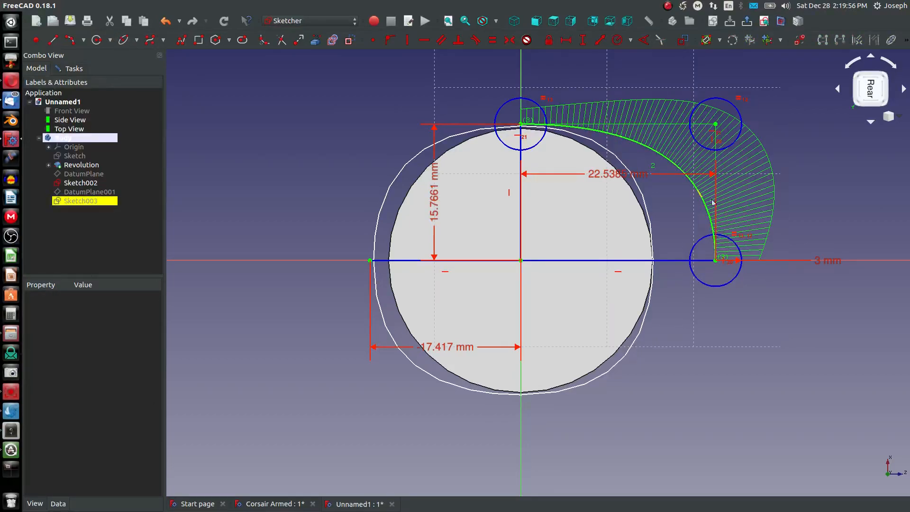
click(716, 125)
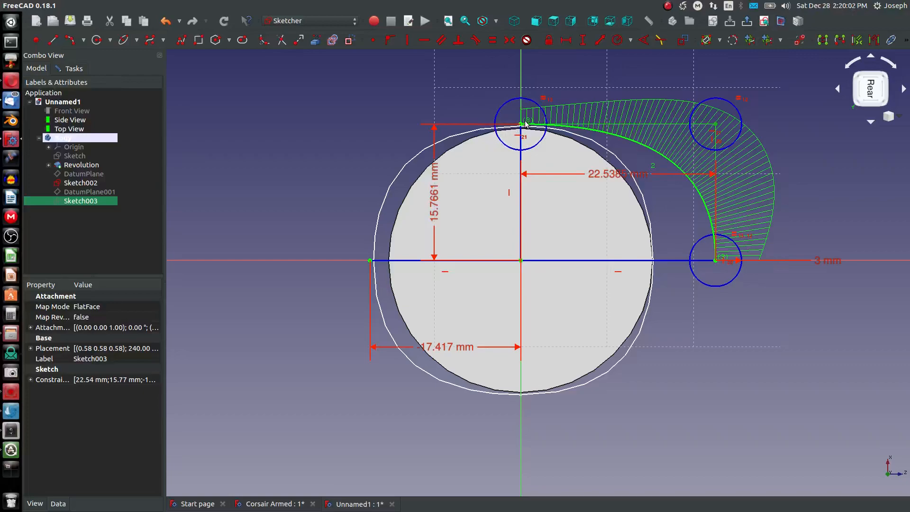
Try a second B-spline from the 15.7661 mm line's end to the 17.417 mm line's end, with its middle control point aligned horizontally.
click(180, 41)
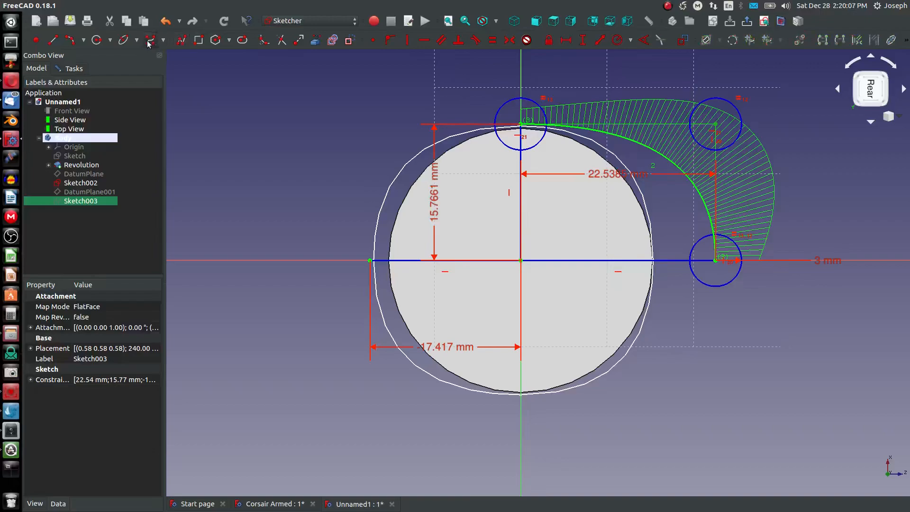
click(521, 124)
click(362, 172)
click(370, 260)
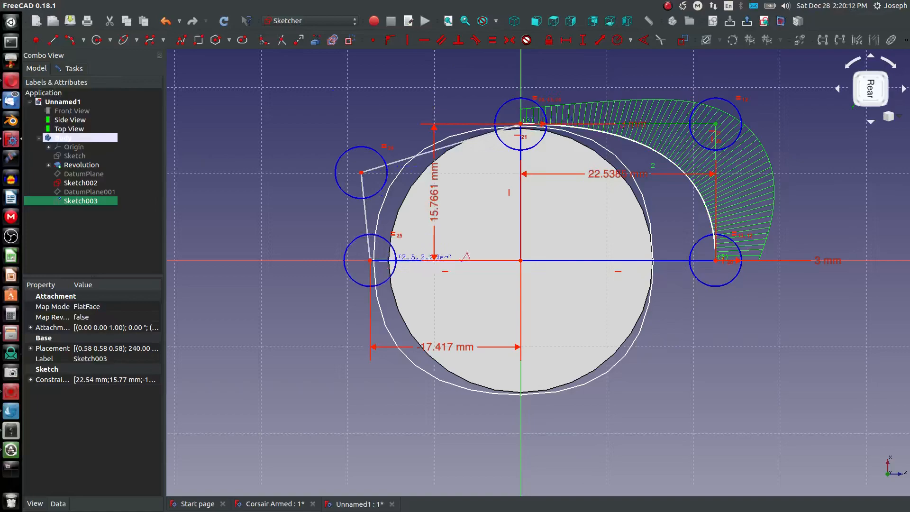
click(512, 124)
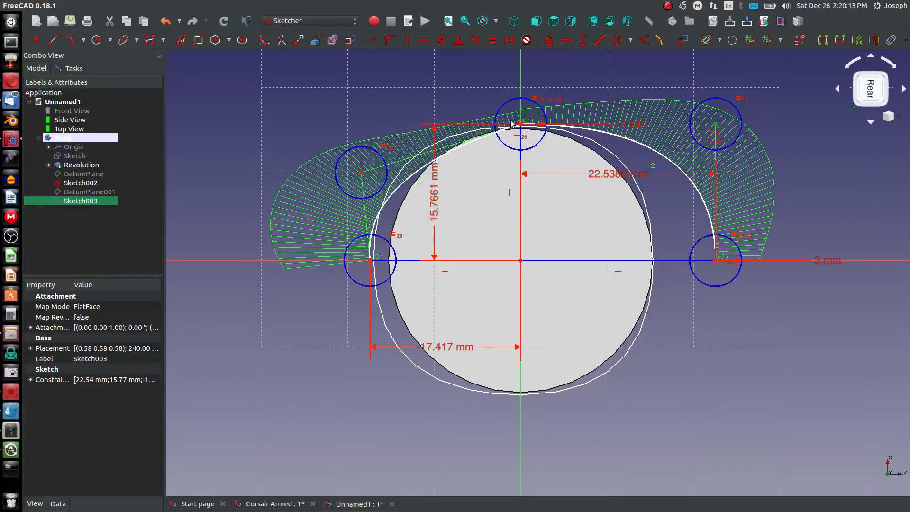
click(362, 174)
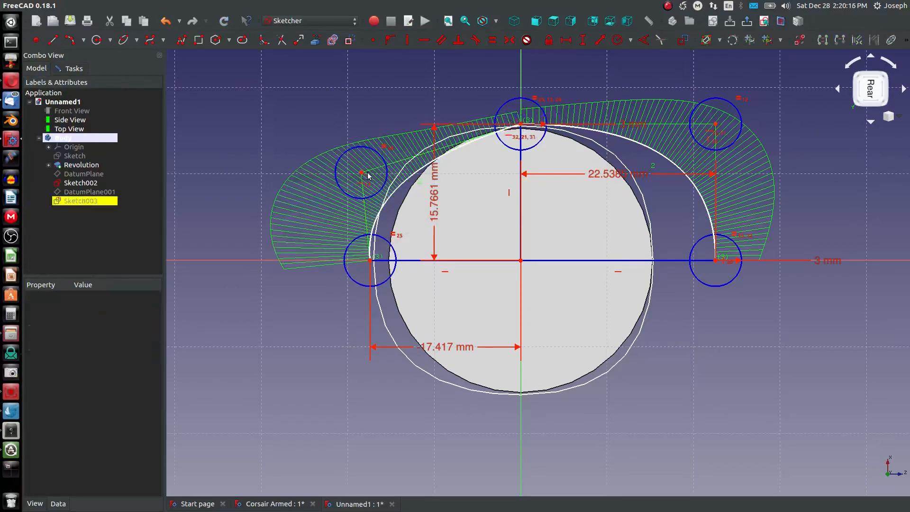
mouse_move(362, 174)
mouse_down()
mouse_move(365, 122)
mouse_move(349, 147)
mouse_move(280, 147)
mouse_move(362, 156)
mouse_up()
Undo the second B-spline and its alignment constraint.
scroll(372, 187, down, 2)
scroll(362, 156, up, 2)
key(ctrl+z)
key(ctrl+z)
key(ctrl+z)
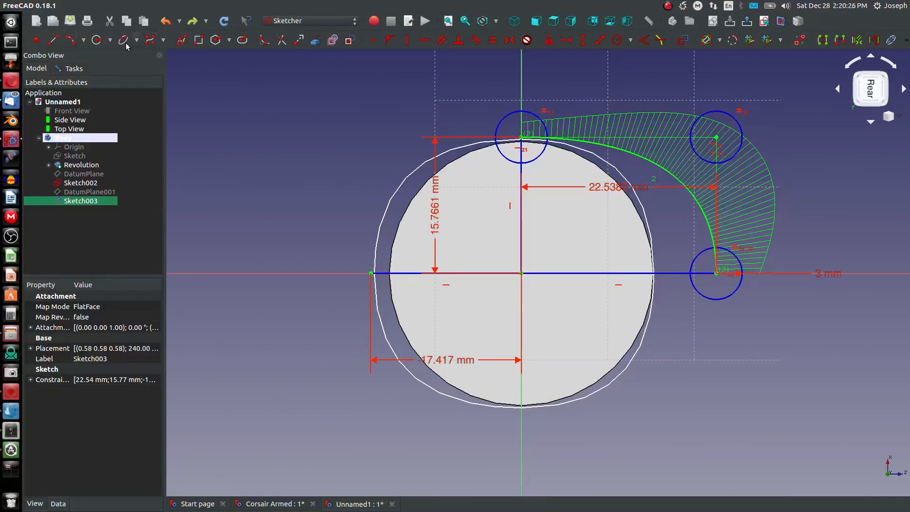
Draw a three-point B-spline from the first spline's end on the 15.7661 mm line to the free end of the 17.417 mm line.
click(150, 40)
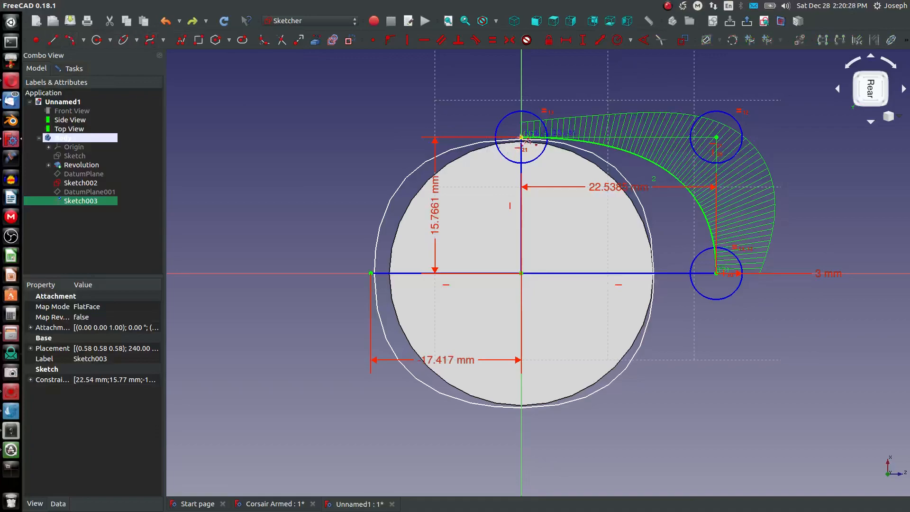
scroll(522, 140, up, 5)
click(539, 127)
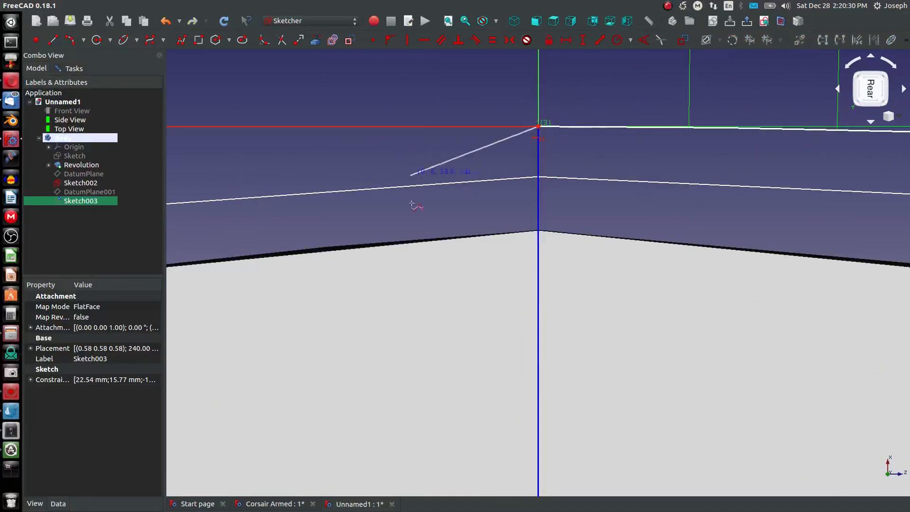
scroll(426, 215, down, 5)
scroll(446, 216, down, 3)
click(275, 215)
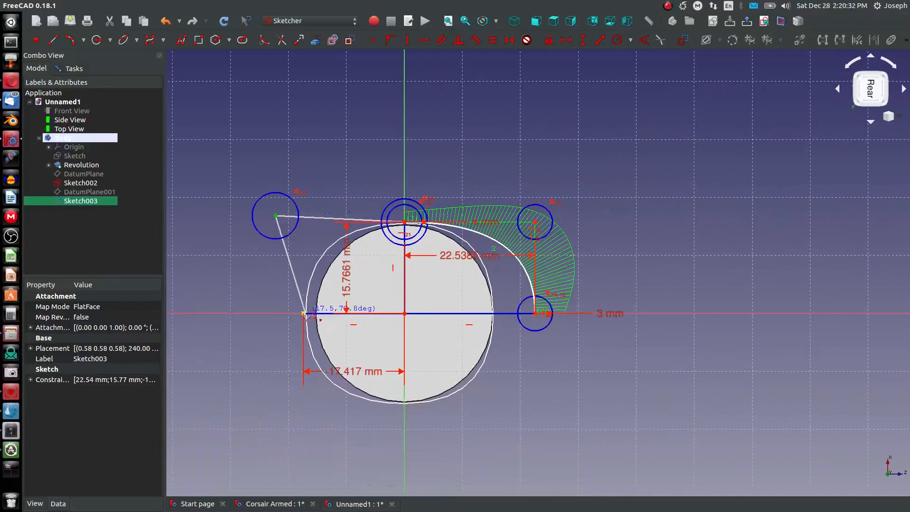
right_click(251, 210)
right_click(250, 212)
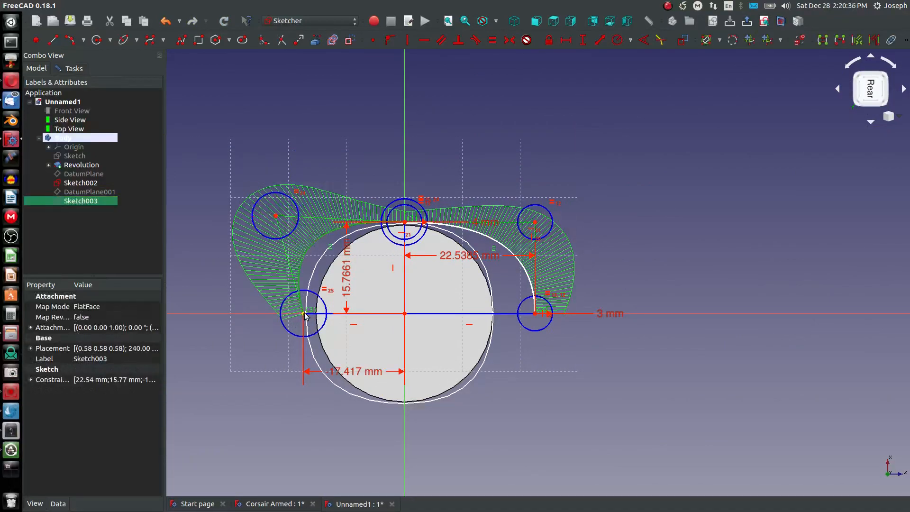
Constrain the second B-spline's middle control point vertical to the 17.417 mm line's end and horizontal to the 15.7661 mm line's end.
click(276, 219)
drag(276, 218, 303, 216)
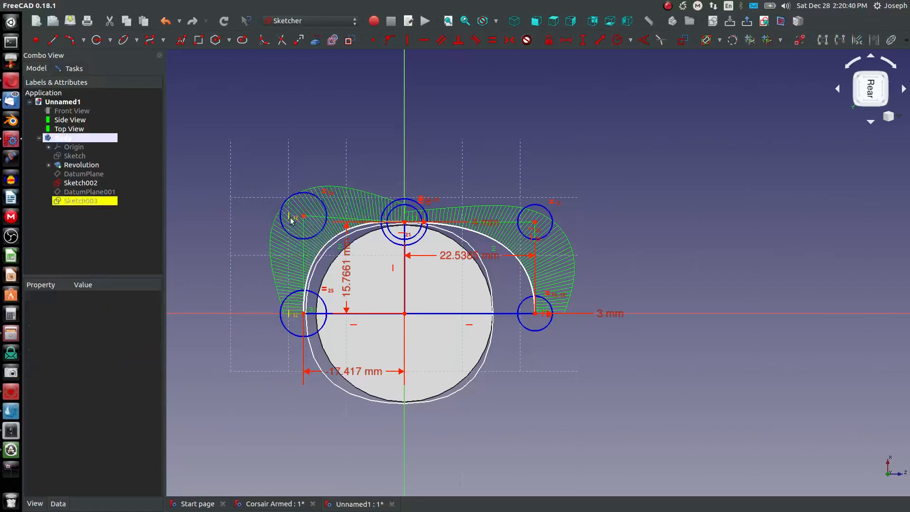
click(304, 216)
scroll(394, 222, up, 3)
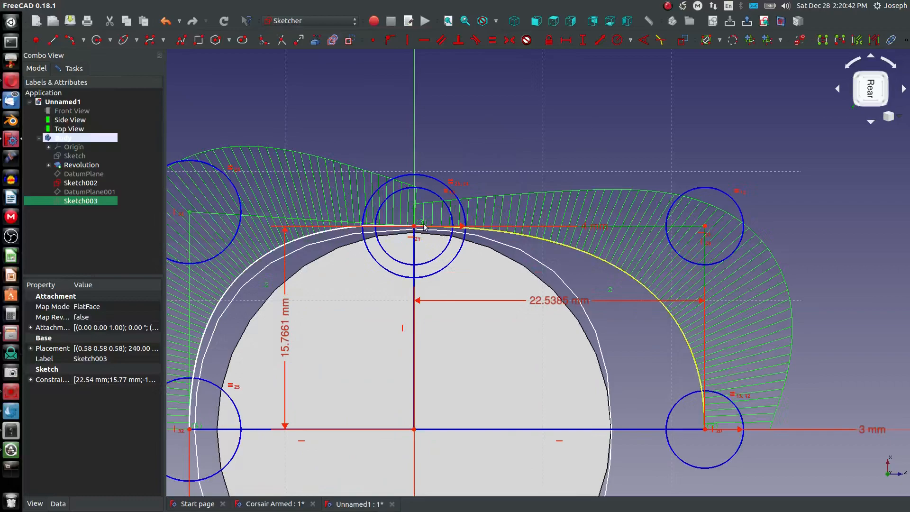
click(415, 228)
click(474, 230)
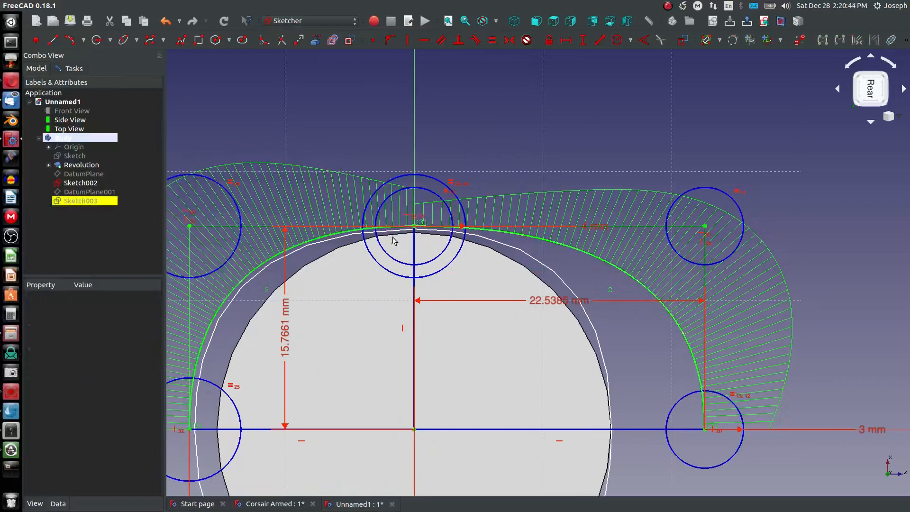
Draw a third B-spline from the 17.417 mm line's end to a point on the vertical axis below the origin.
scroll(393, 231, down, 3)
scroll(378, 299, up, 3)
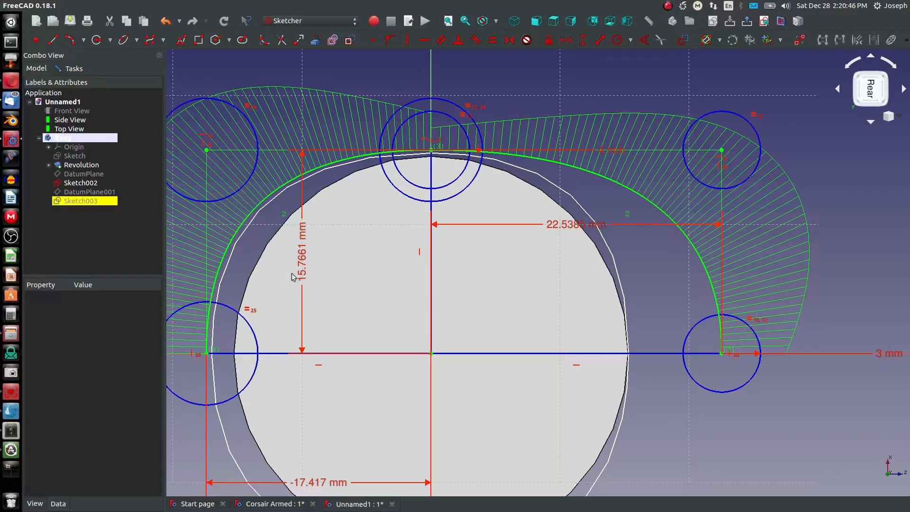
scroll(325, 78, down, 2)
scroll(355, 218, up, 2)
middle_drag(343, 284, 433, 272)
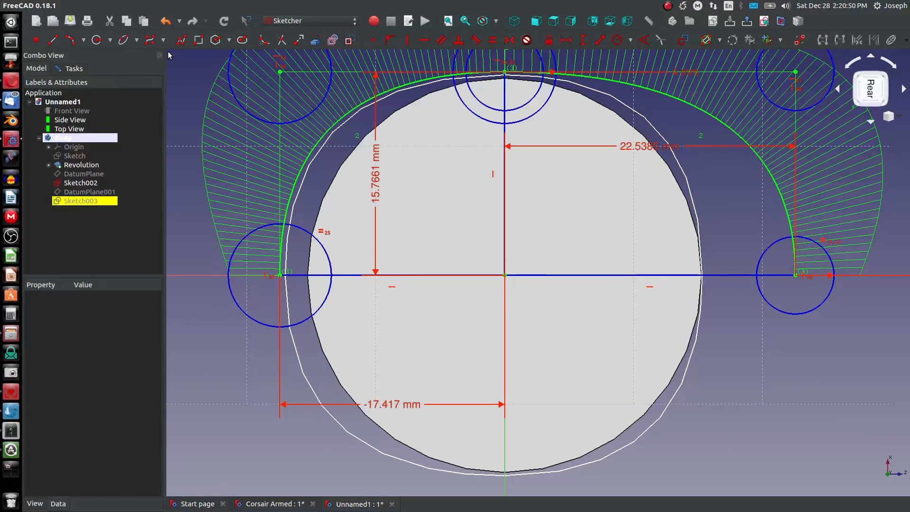
click(151, 41)
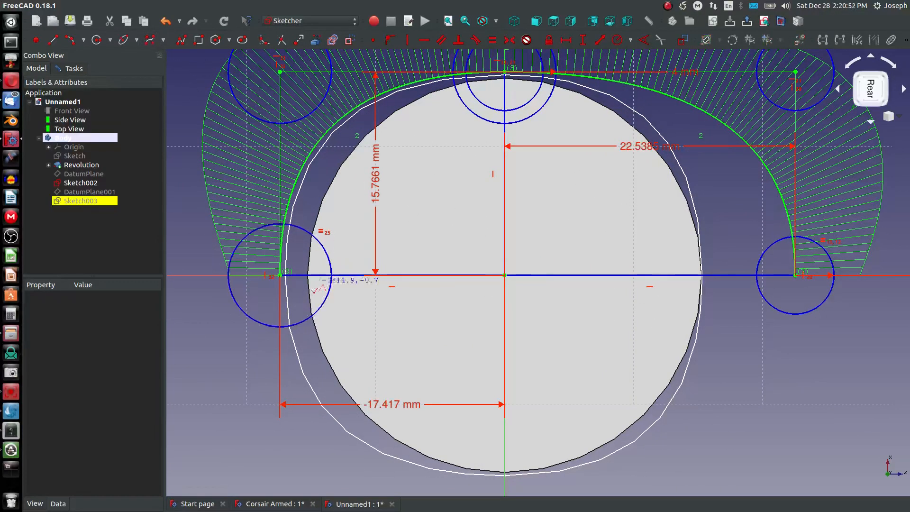
click(280, 275)
click(454, 400)
click(505, 377)
right_click(517, 382)
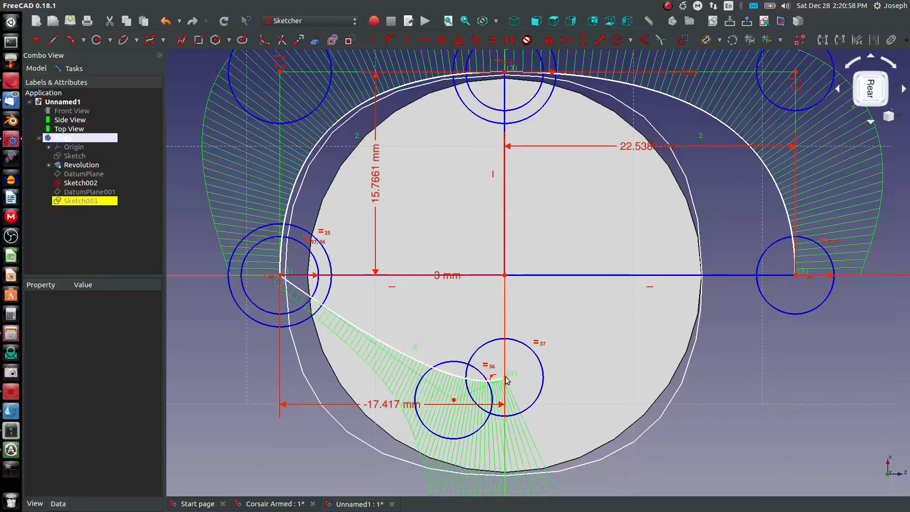
right_click(507, 287)
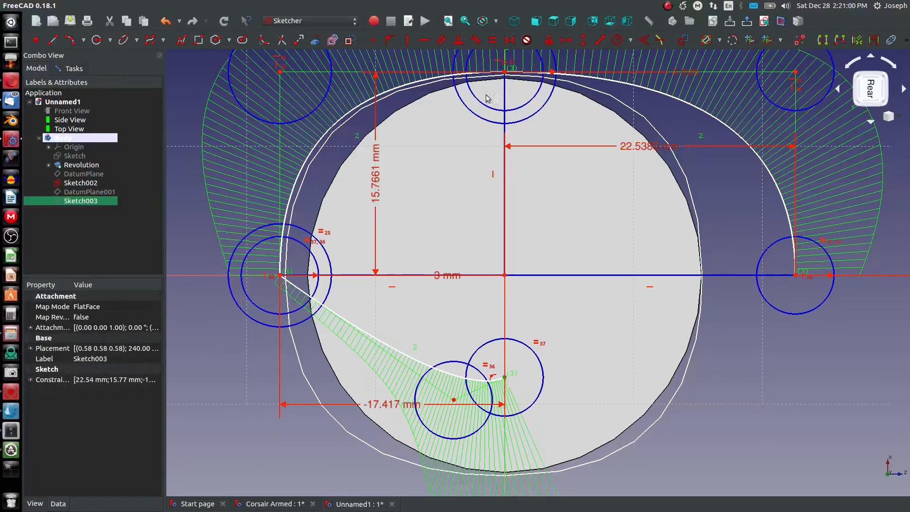
Try to apply a symmetry constraint in the cross-section sketch, and reopen Sketch003 for editing.
click(510, 41)
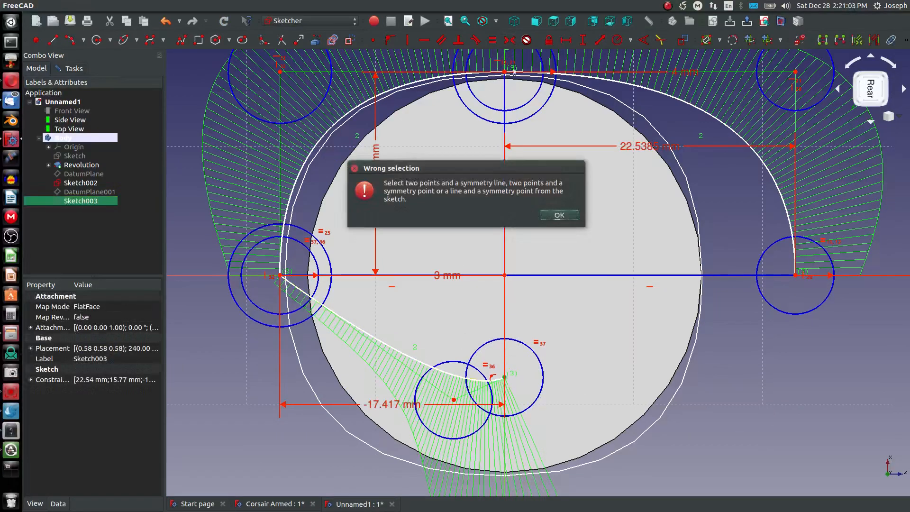
click(555, 215)
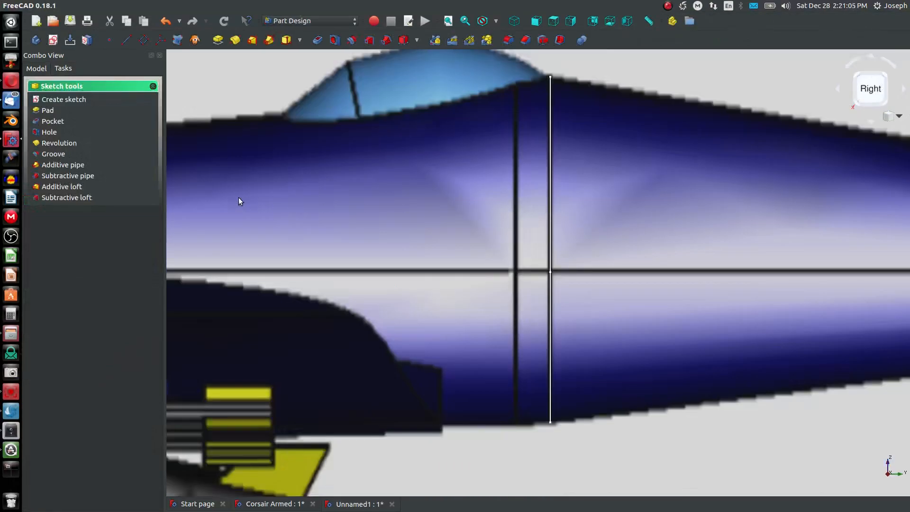
click(36, 69)
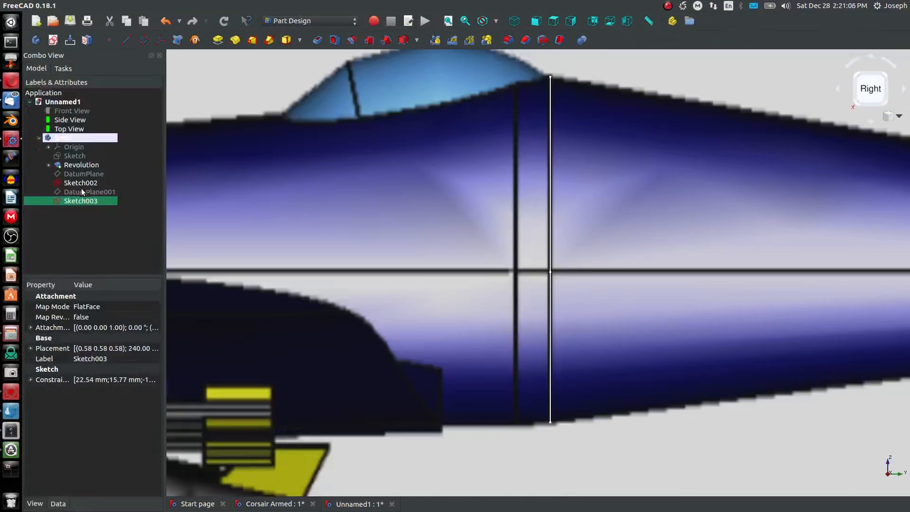
double_click(80, 200)
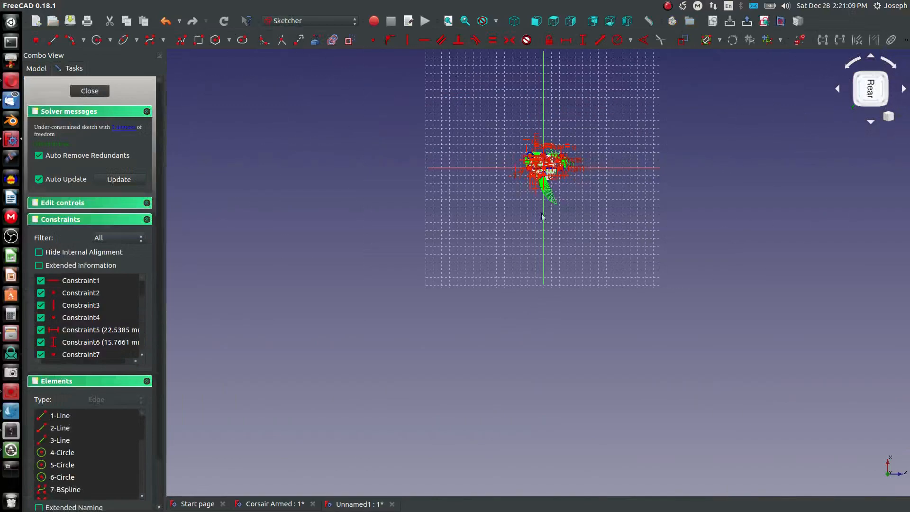
Apply a symmetry constraint between the 15.7661 mm line's upper end and the third B-spline's lower end about the origin.
scroll(545, 285, up, 10)
scroll(578, 374, down, 3)
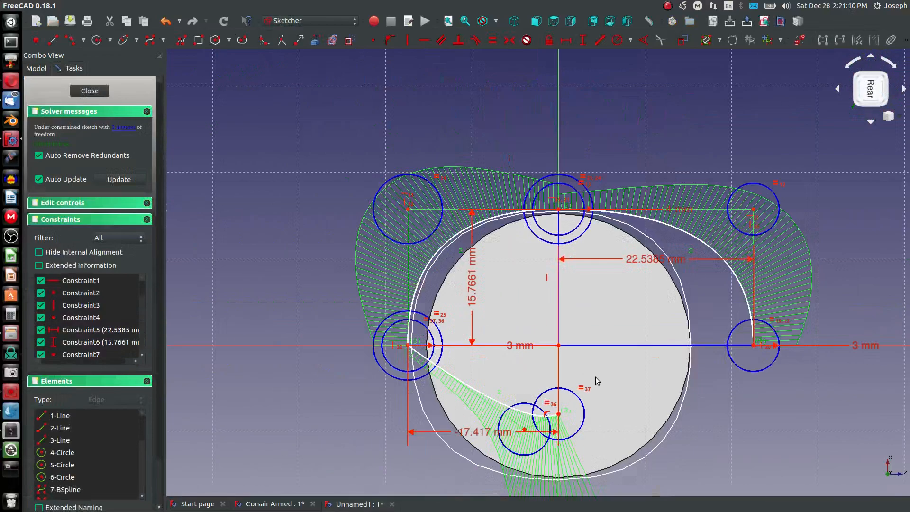
click(561, 217)
click(557, 410)
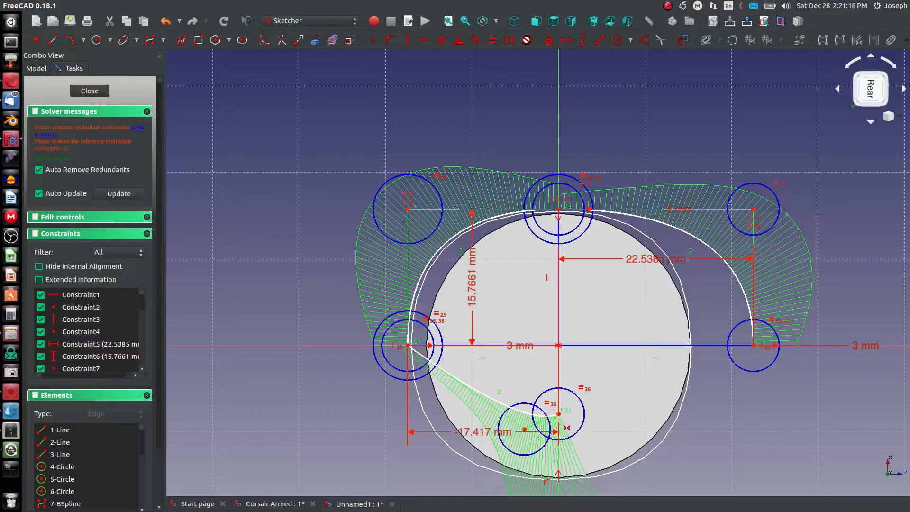
Undo the last symmetry constraint and third B-spline, and redraw the spline from the 17.417 mm line's end to a point near the lower vertical axis.
key(ctrl+z)
key(ctrl+z)
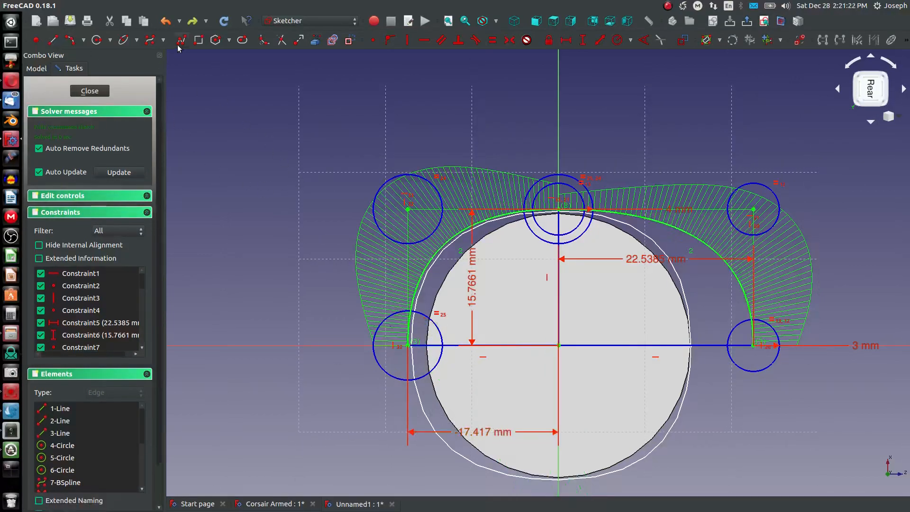
click(144, 41)
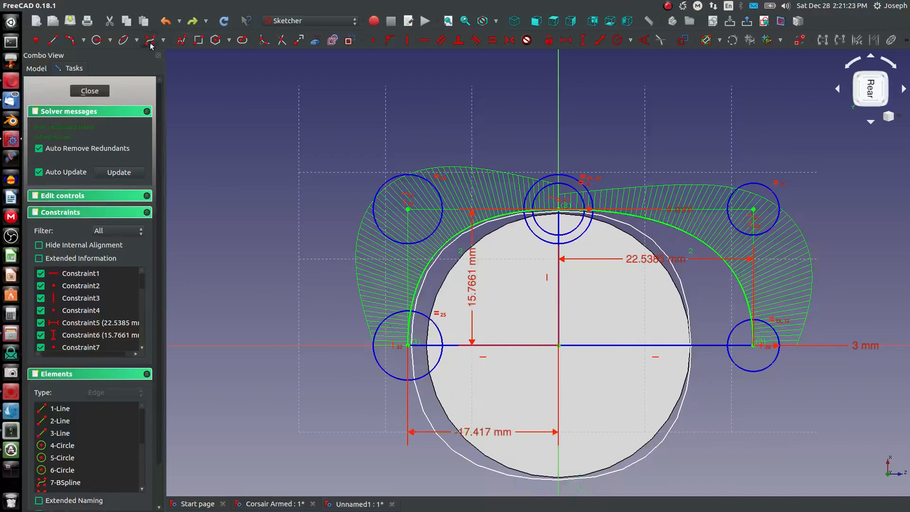
click(410, 347)
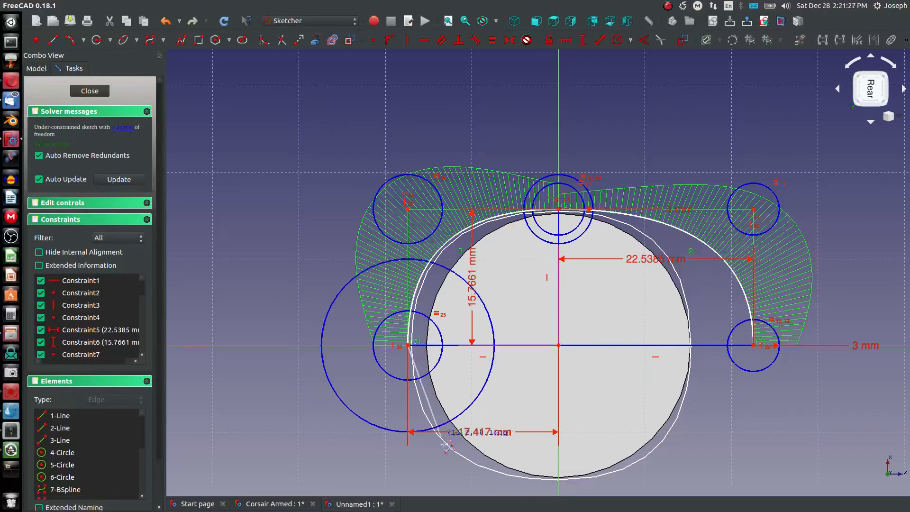
click(442, 460)
click(539, 487)
right_click(566, 484)
key(Escape)
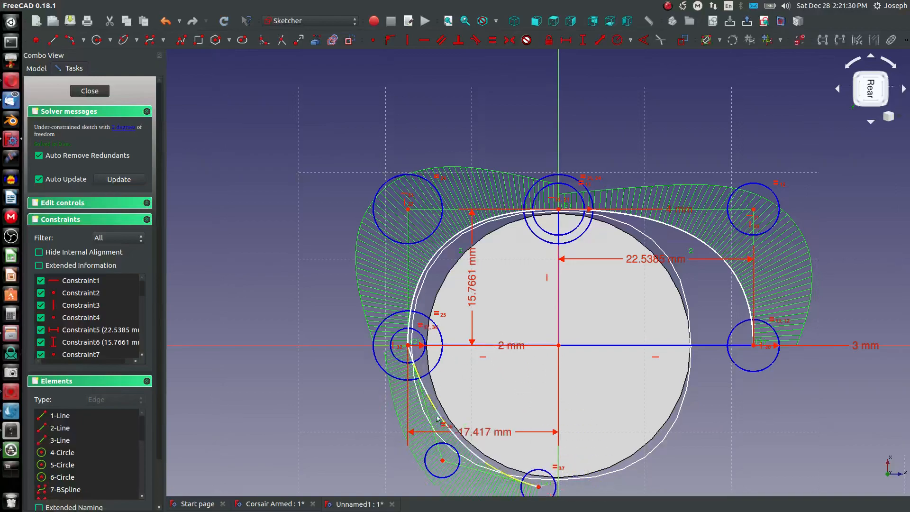
Make the redrawn B-spline's lower end symmetric to the 15.7661 mm line's upper end about the origin.
click(510, 42)
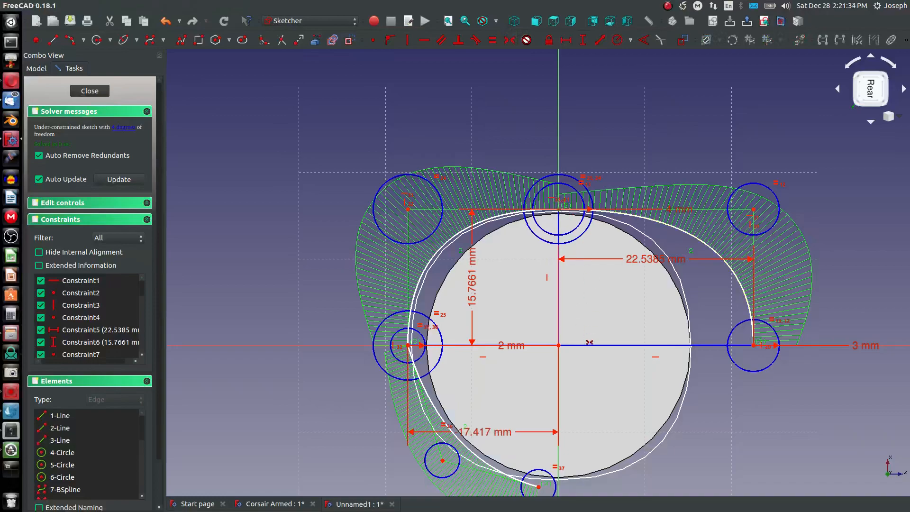
click(559, 345)
click(539, 487)
Constrain the third B-spline's middle control point horizontal to its lower end and vertical to the 17.417 mm line's end.
click(442, 460)
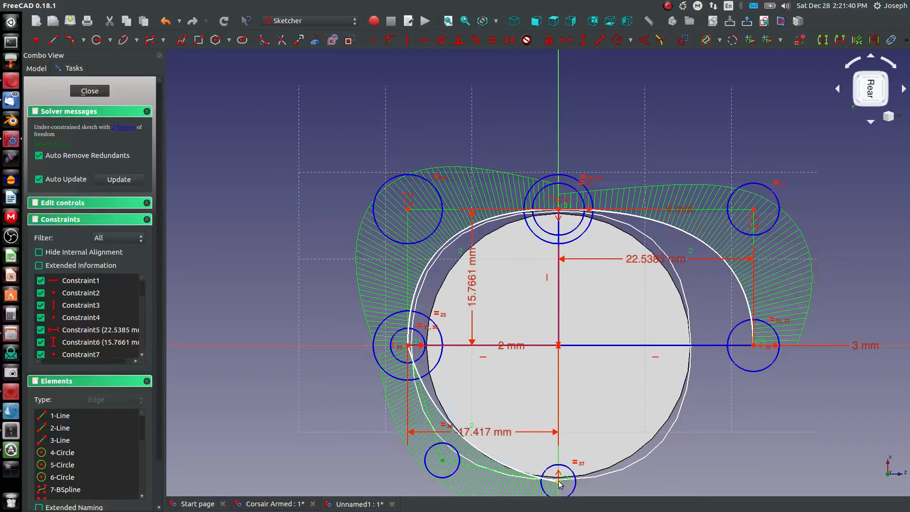
click(559, 481)
key(h)
click(443, 482)
click(408, 347)
key(v)
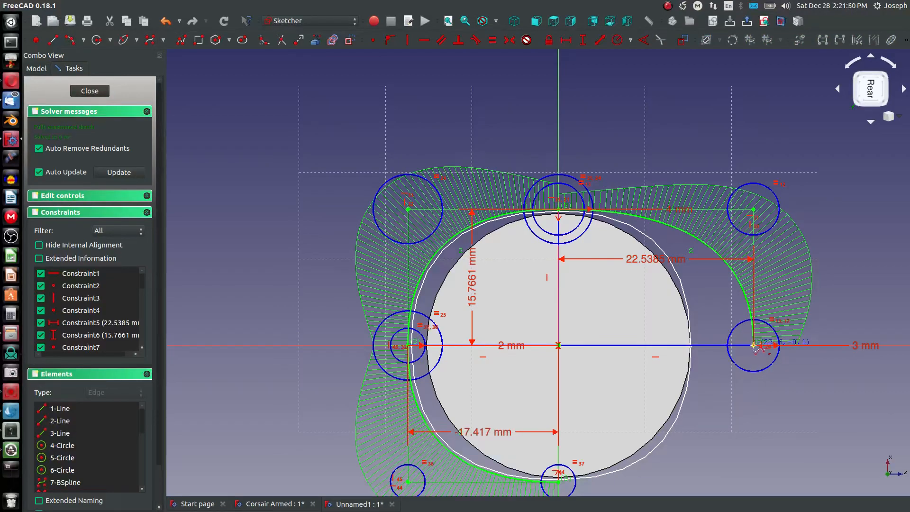
Draw a fourth B-spline from the 22.5385 mm line's outer end to the third B-spline's lower end, closing the profile.
click(754, 346)
click(683, 455)
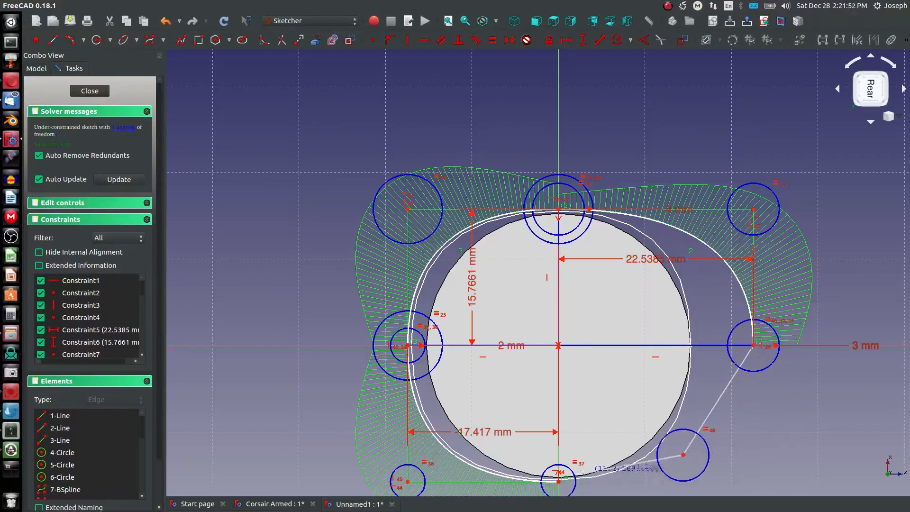
click(559, 481)
right_click(595, 456)
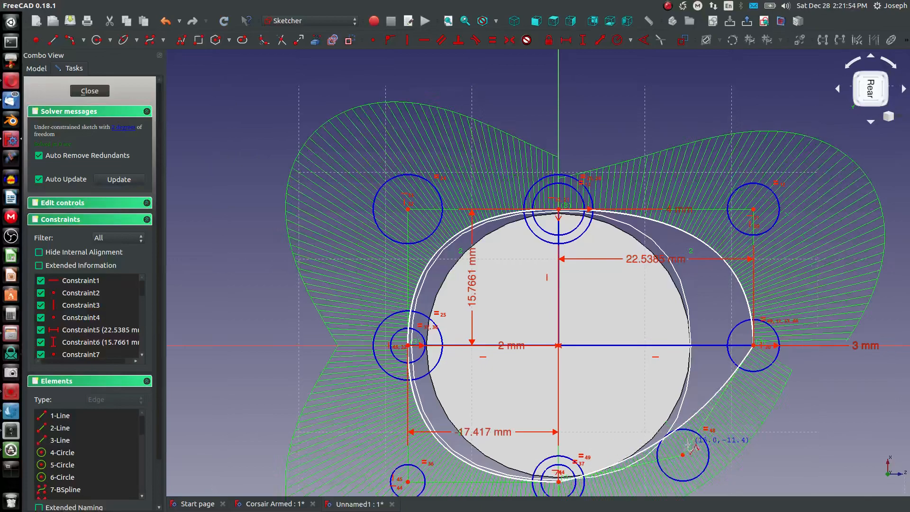
Constrain the fourth B-spline's middle control point vertical to the 22.5385 mm line's end and horizontal to the spline's lower end, and close the sketch.
click(683, 455)
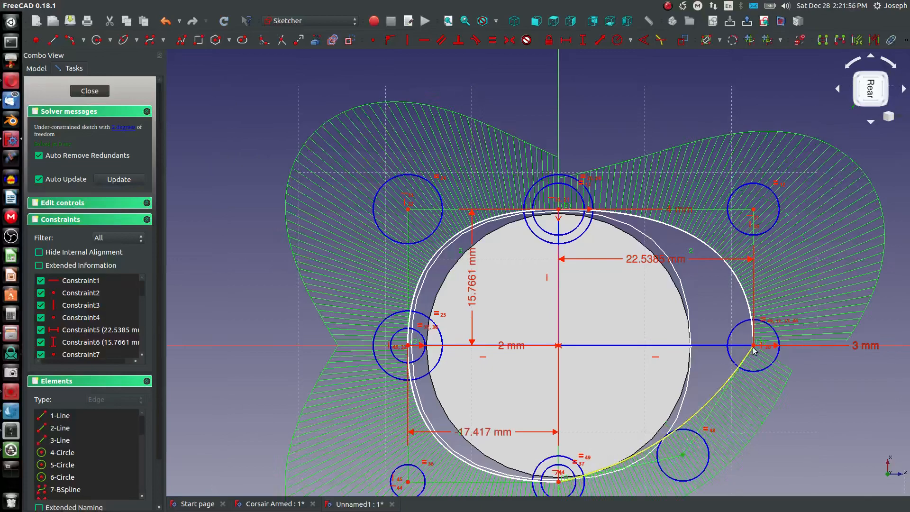
click(754, 346)
key(v)
click(754, 456)
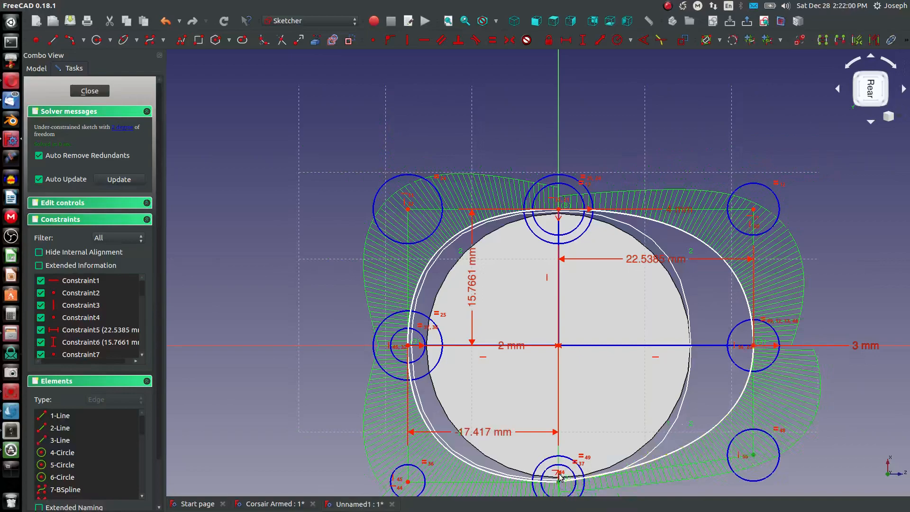
click(559, 475)
key(h)
scroll(603, 373, down, 4)
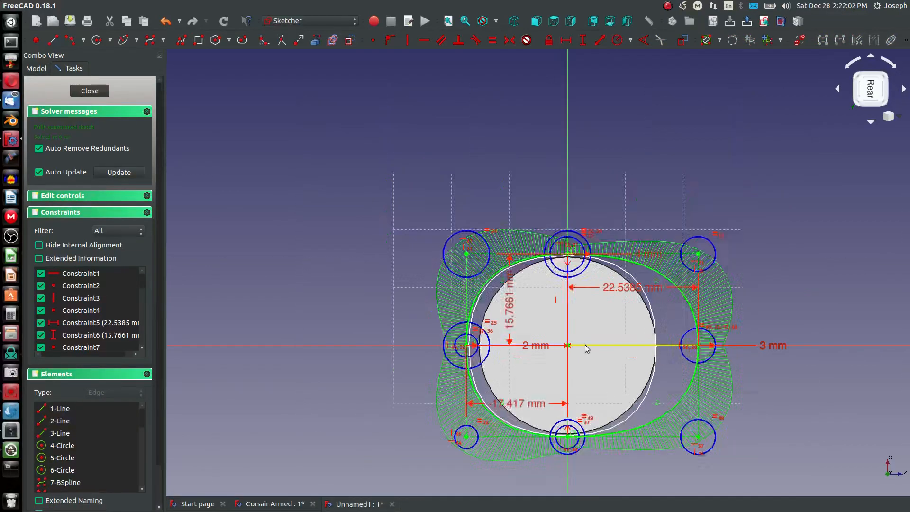
click(90, 91)
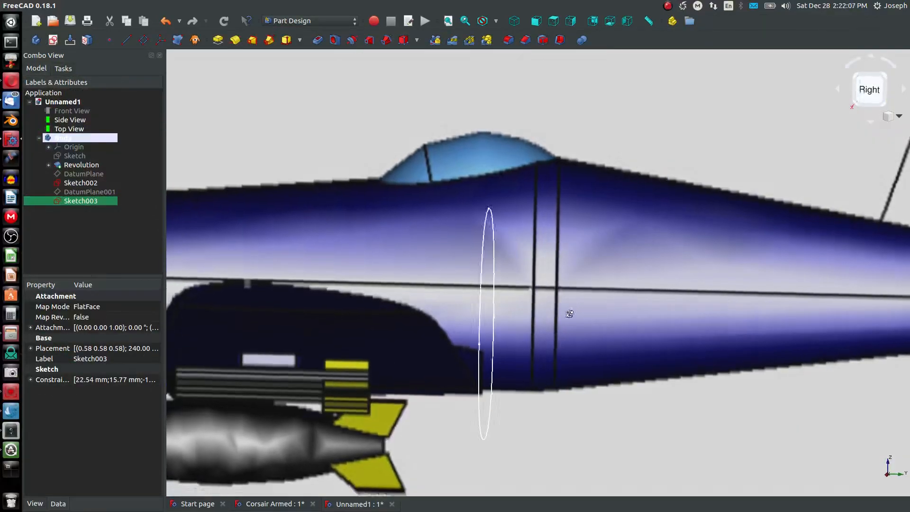
Create a datum plane attached to the revolved nose's flat rear face with a Z offset of 200 mm.
scroll(562, 311, down, 5)
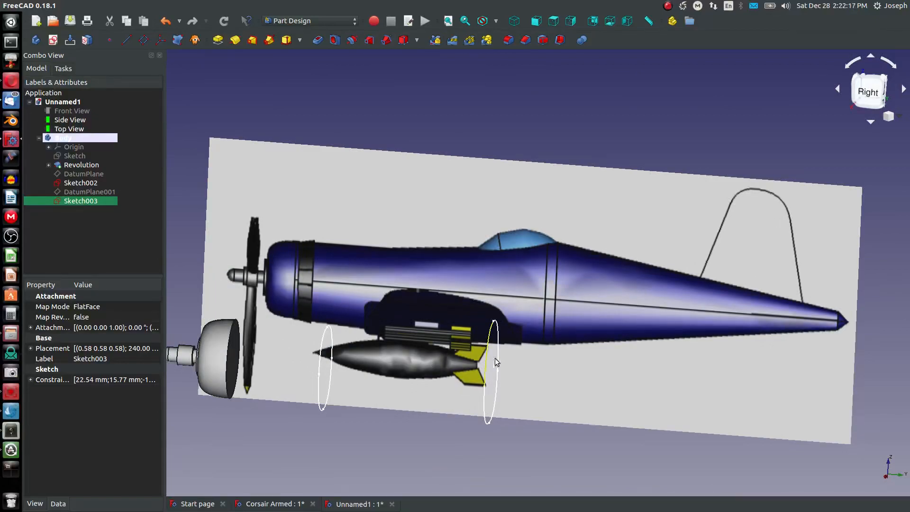
click(232, 358)
click(144, 40)
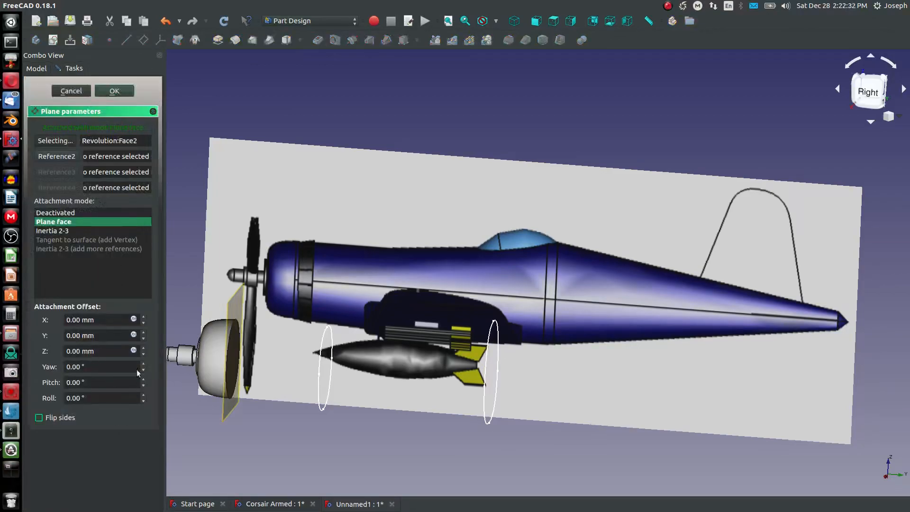
scroll(144, 350, up, 16)
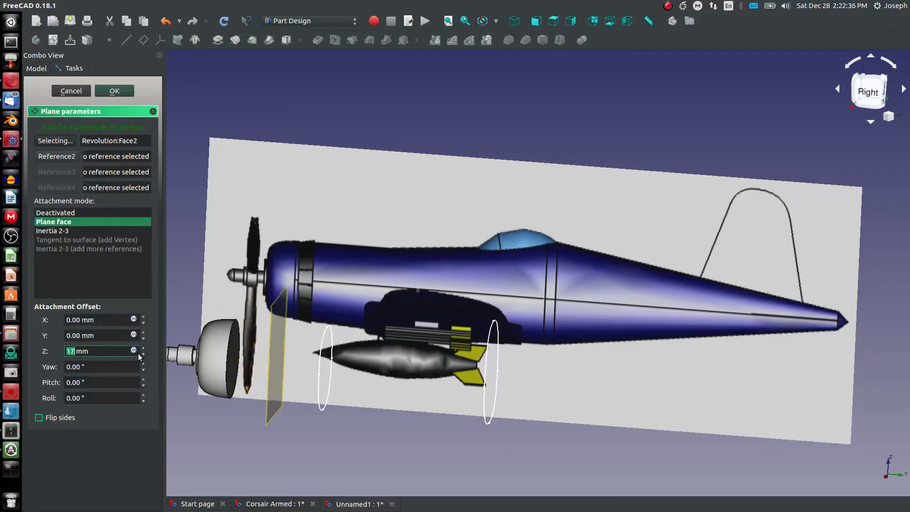
scroll(145, 351, up, 20)
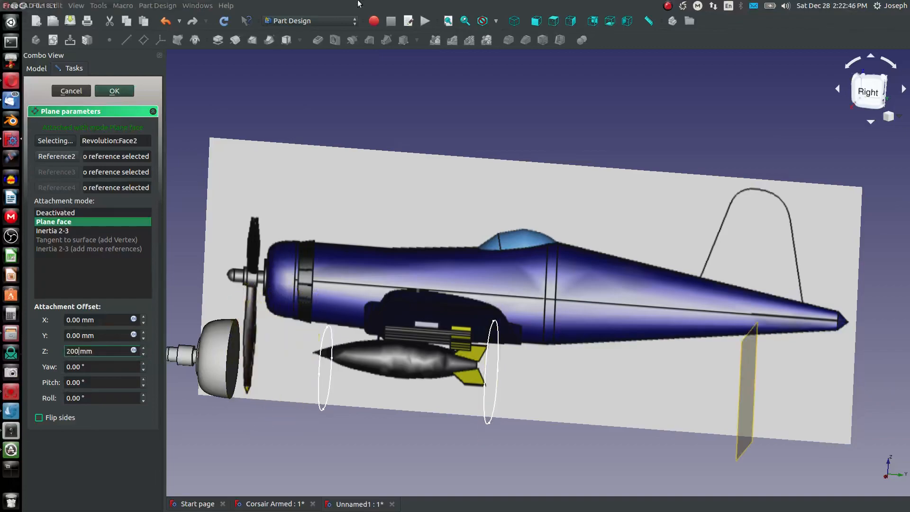
Align the datum plane with the tail cone seam in the right view by setting its Z offset to 210.35 mm, and accept it.
click(572, 30)
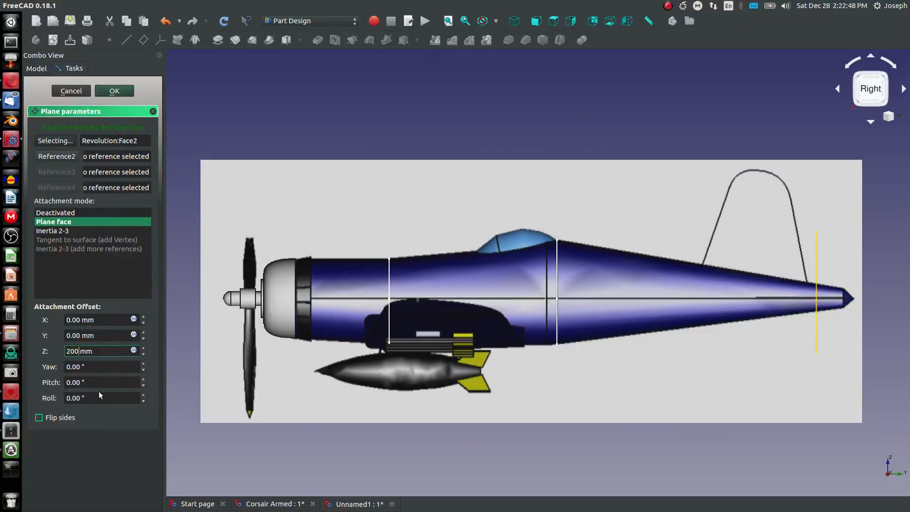
scroll(142, 351, up, 8)
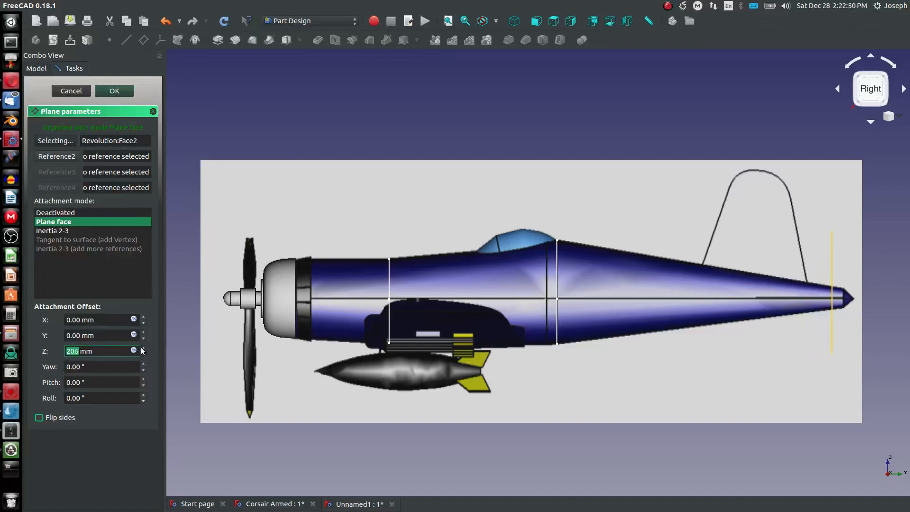
scroll(815, 324, up, 6)
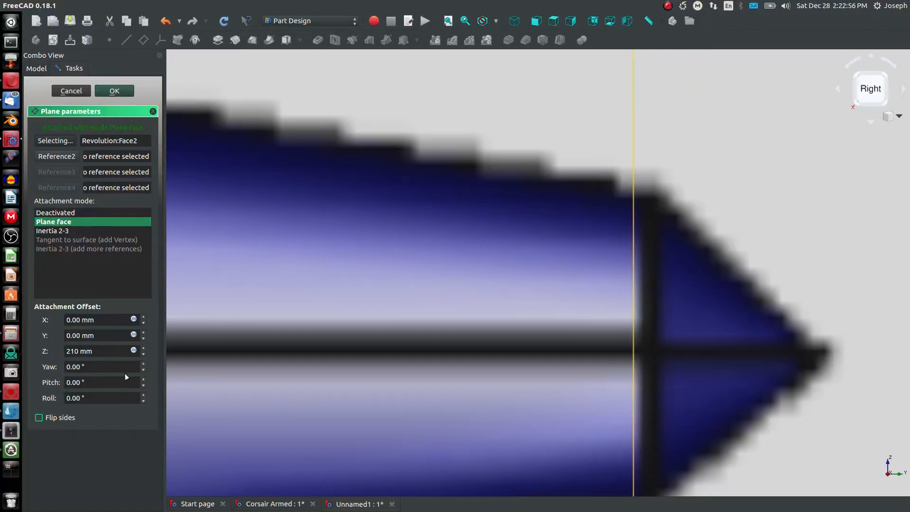
click(144, 348)
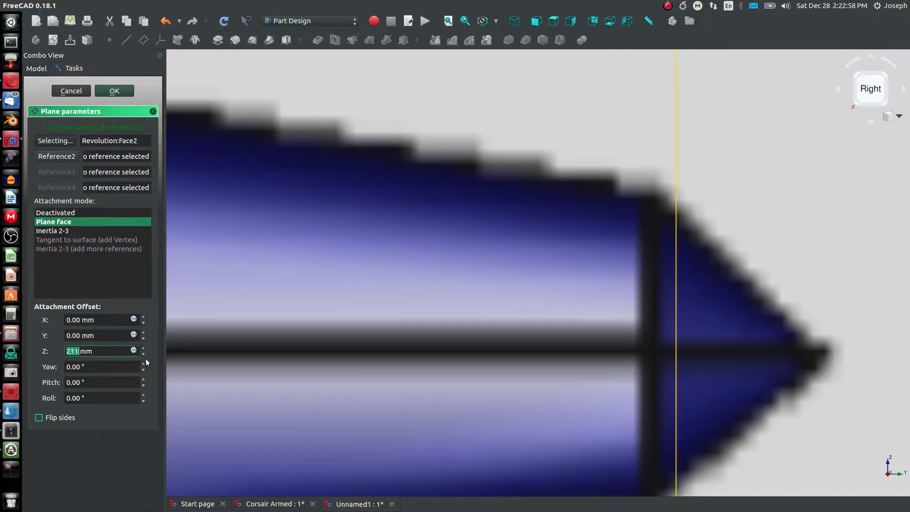
text(210.5)
key(BackSpace)
text(25)
key(BackSpace)
key(BackSpace)
text(35)
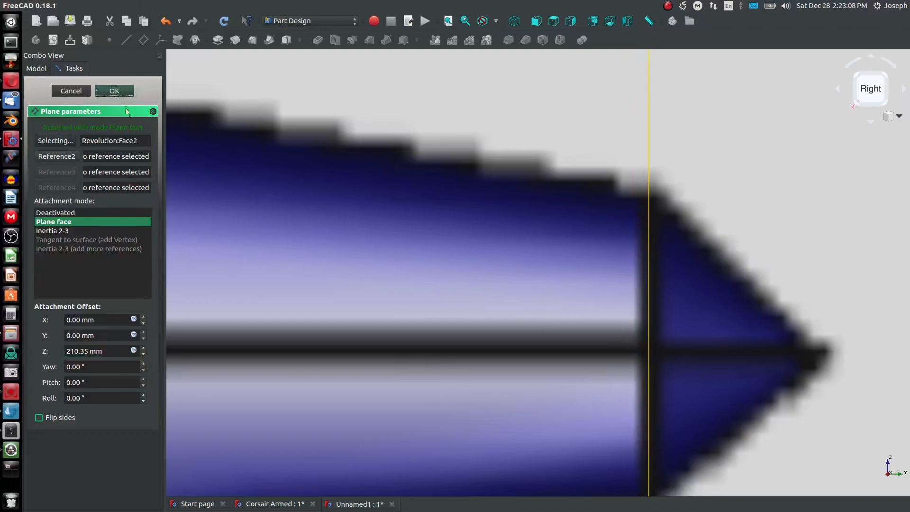
click(115, 90)
Examine the new datum plane's position against the fuselage tail in the top and side reference images.
scroll(377, 274, down, 10)
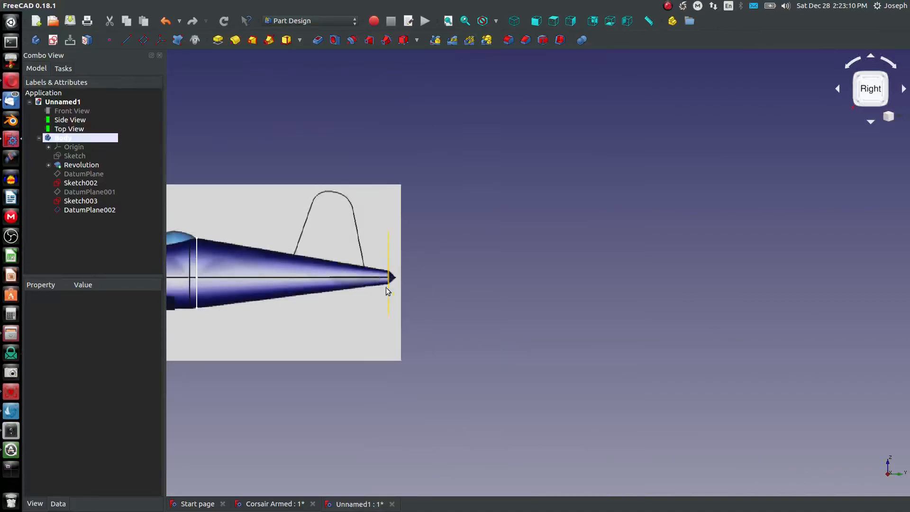
middle_drag(516, 242, 482, 272)
scroll(425, 306, down, 4)
scroll(426, 307, up, 12)
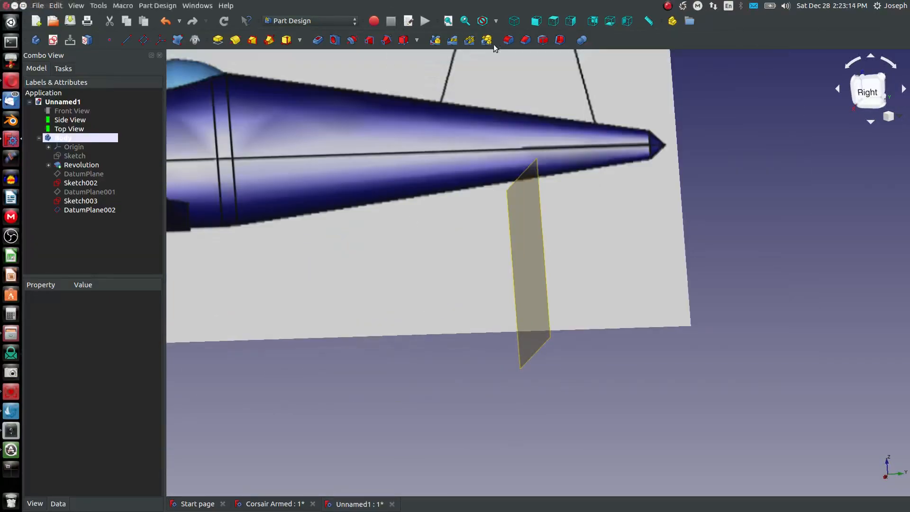
click(550, 22)
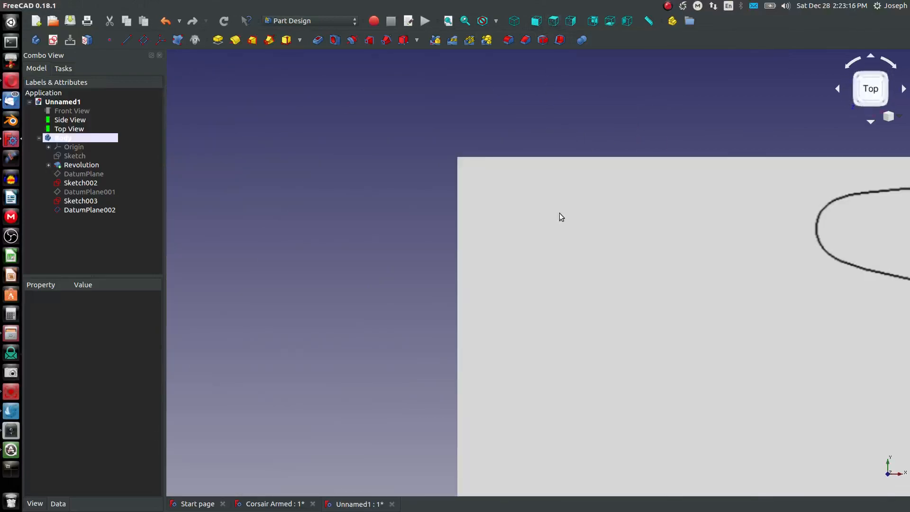
scroll(516, 195, down, 5)
scroll(612, 230, up, 10)
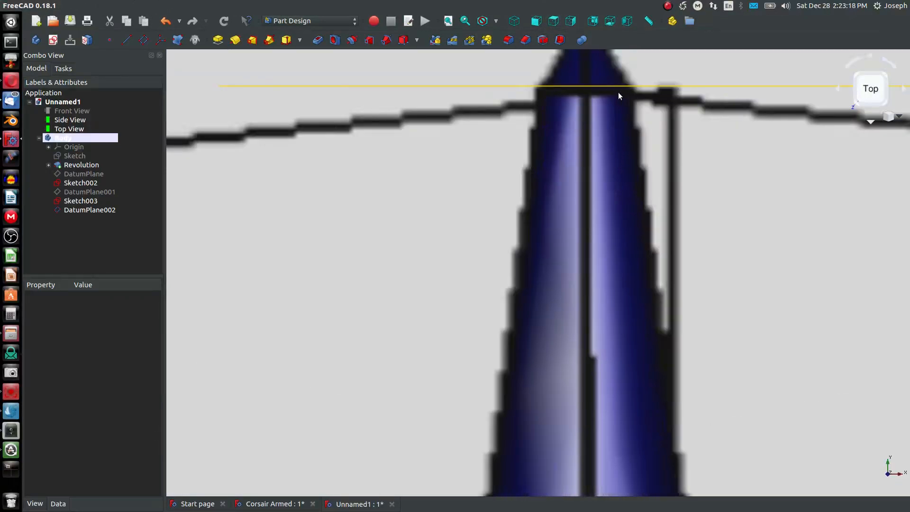
click(571, 22)
scroll(557, 184, down, 5)
scroll(537, 113, up, 10)
scroll(541, 142, down, 2)
middle_drag(544, 156, 573, 265)
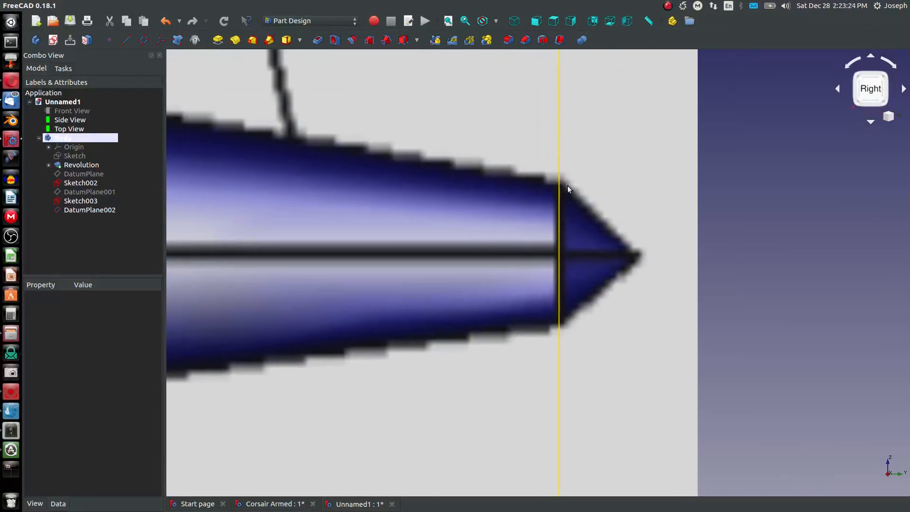
scroll(568, 290, down, 4)
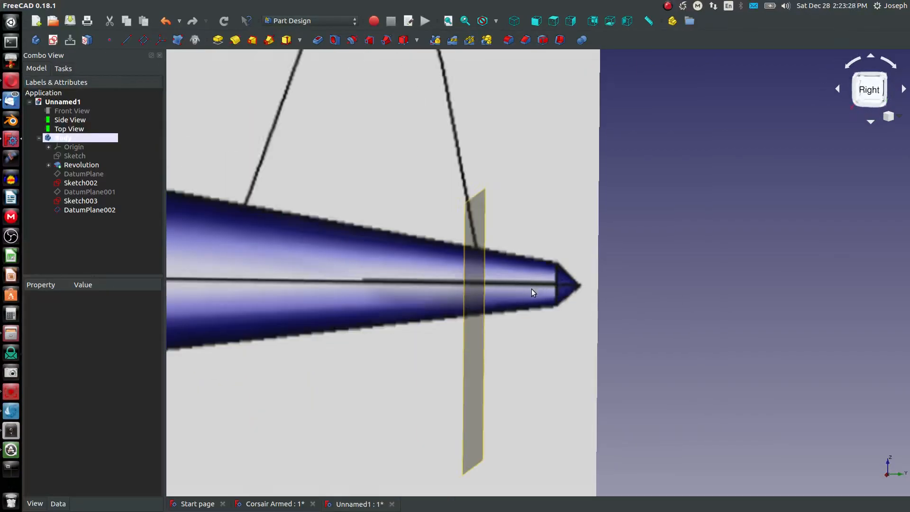
Start a new sketch on DatumPlane002 and hide the datum plane.
click(478, 294)
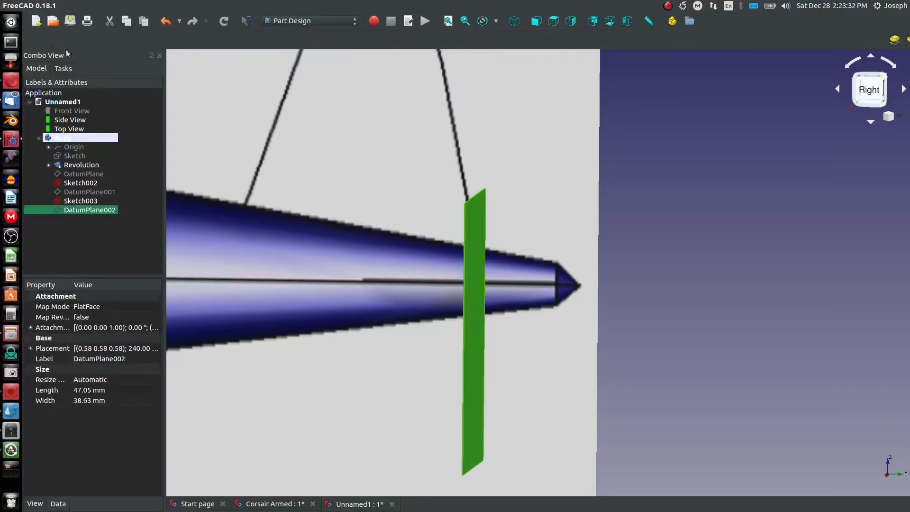
scroll(407, 262, down, 10)
scroll(418, 132, up, 4)
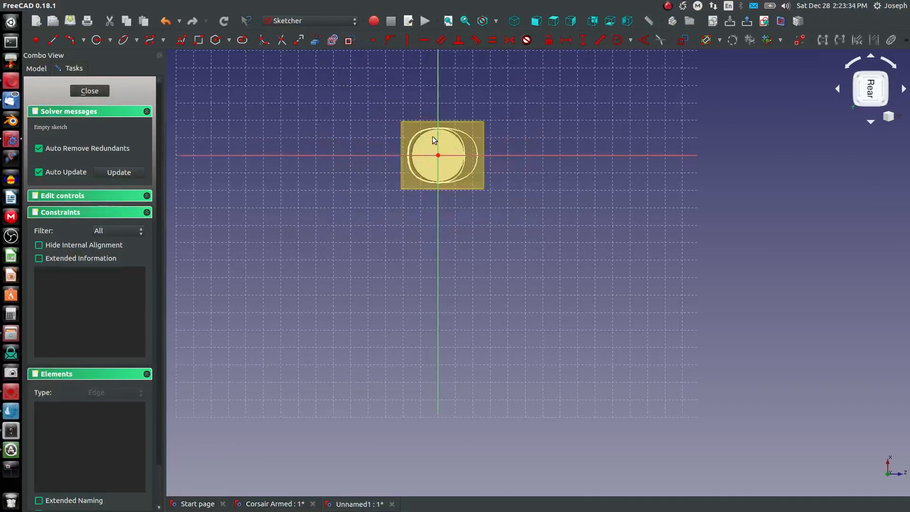
scroll(430, 139, up, 5)
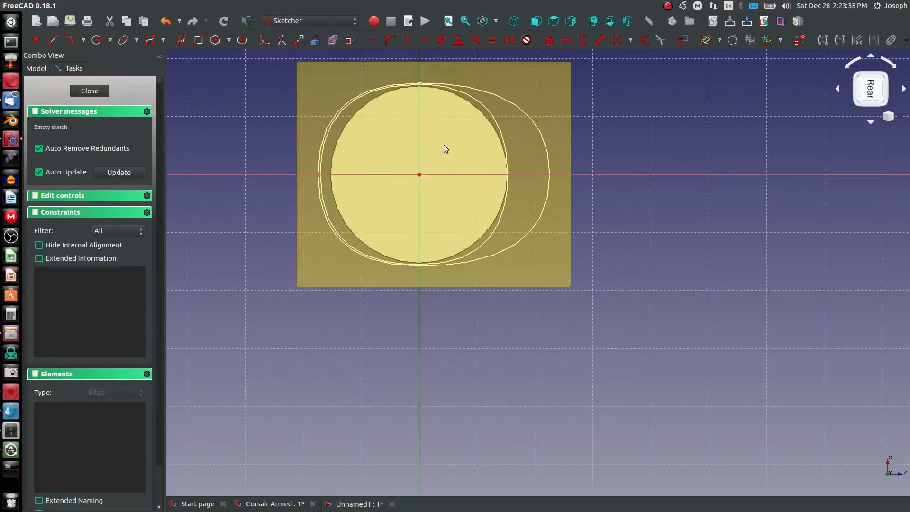
click(38, 68)
click(78, 211)
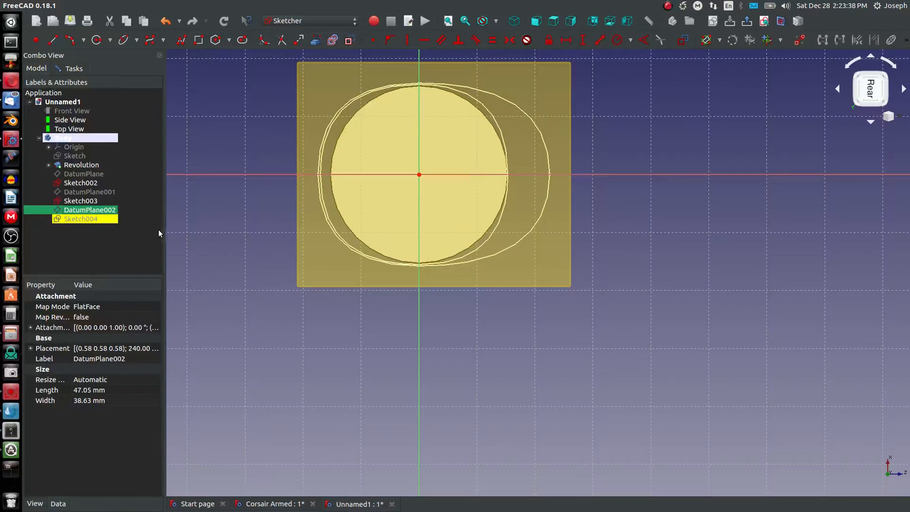
key(space)
scroll(256, 215, down, 2)
middle_drag(258, 214, 284, 250)
scroll(284, 250, up, 2)
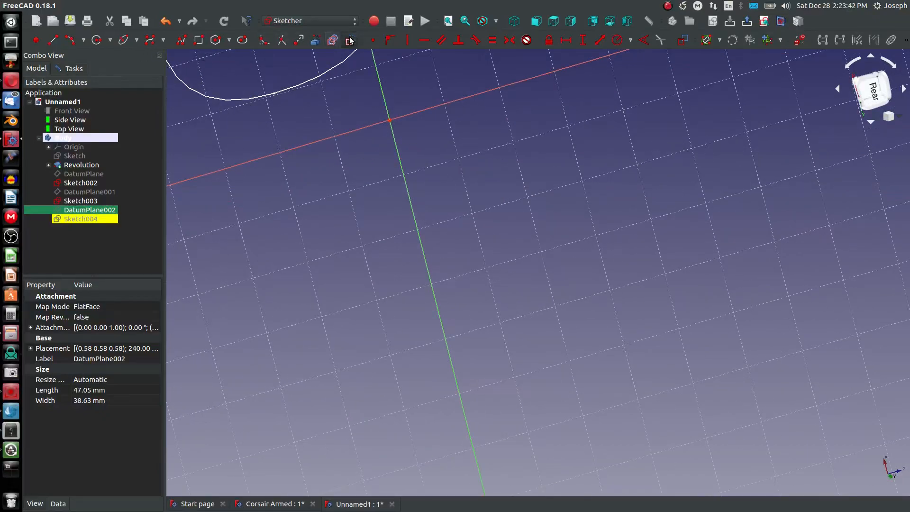
Draw a short line from the sketch origin outward, slightly above the positive horizontal axis.
click(54, 40)
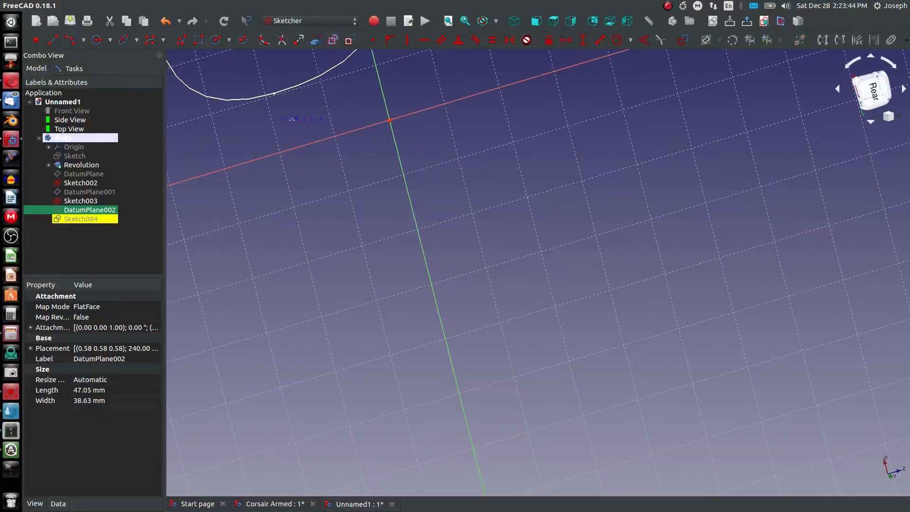
click(390, 121)
click(456, 90)
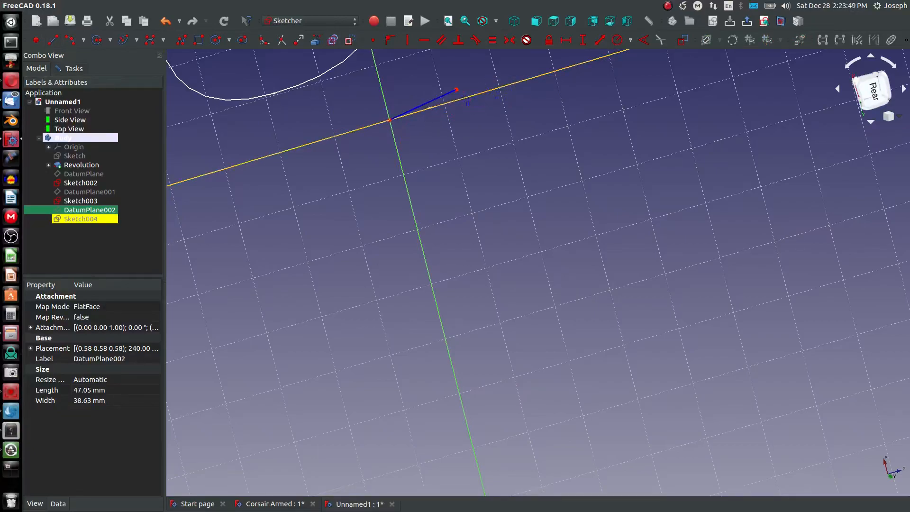
Draw two more short lines from the sketch origin, one to the upper left and one to the lower left, and end the Line tool.
click(389, 121)
click(341, 96)
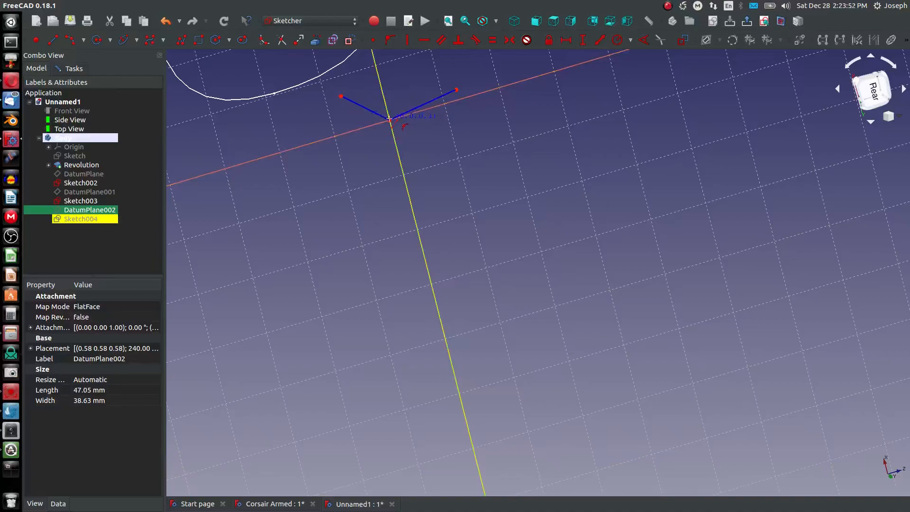
click(365, 152)
key(Escape)
key(Escape)
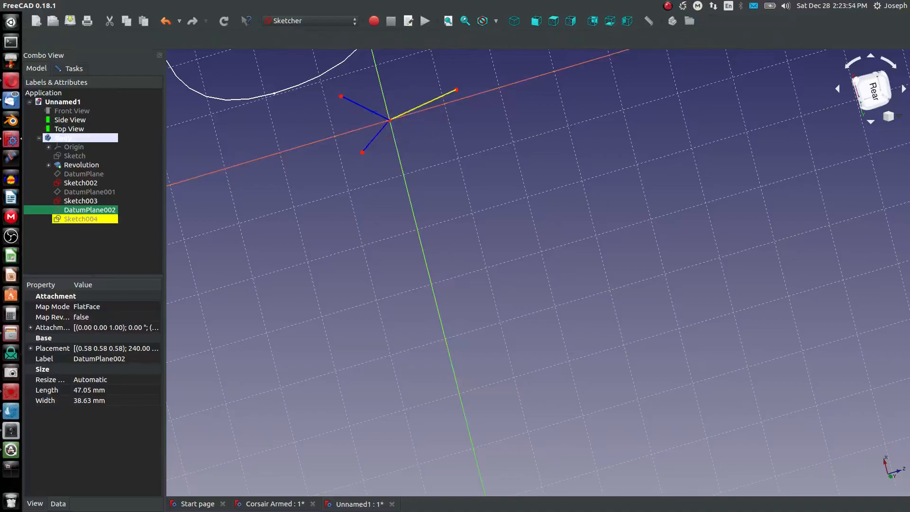
Reopen Sketch004 for editing and bring its three lines into close view.
scroll(467, 213, down, 4)
middle_drag(486, 234, 499, 269)
scroll(499, 269, down, 6)
middle_drag(372, 316, 416, 295)
scroll(417, 294, up, 2)
middle_drag(474, 264, 247, 209)
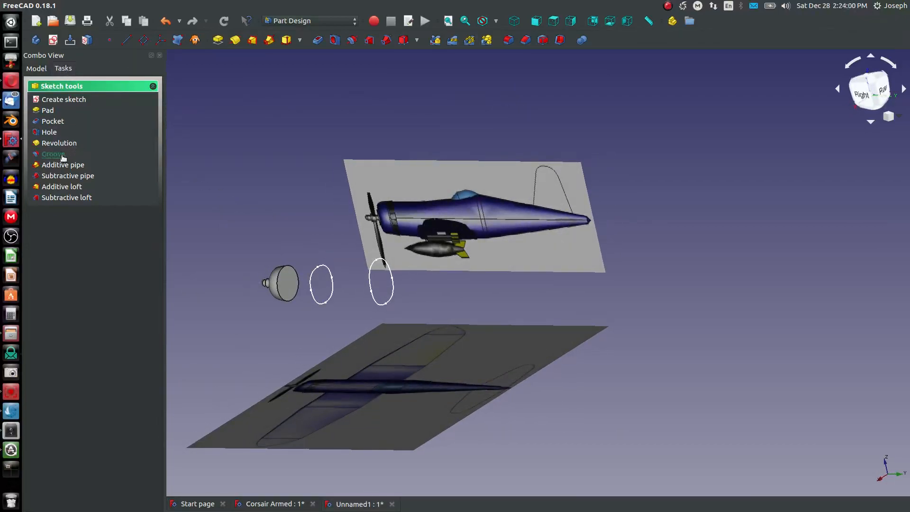
click(37, 69)
double_click(74, 221)
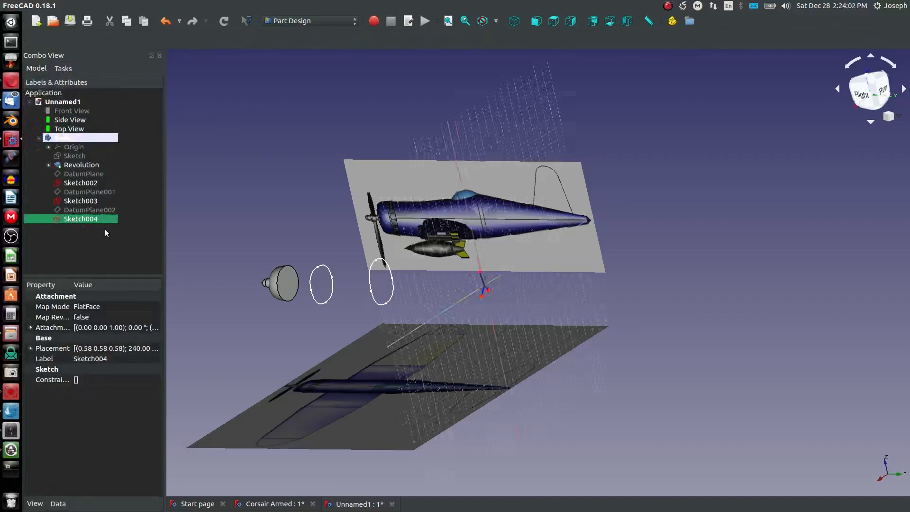
mouse_move(539, 193)
middle_down()
mouse_move(545, 165)
mouse_move(576, 218)
mouse_move(538, 239)
middle_up()
scroll(564, 210, up, 10)
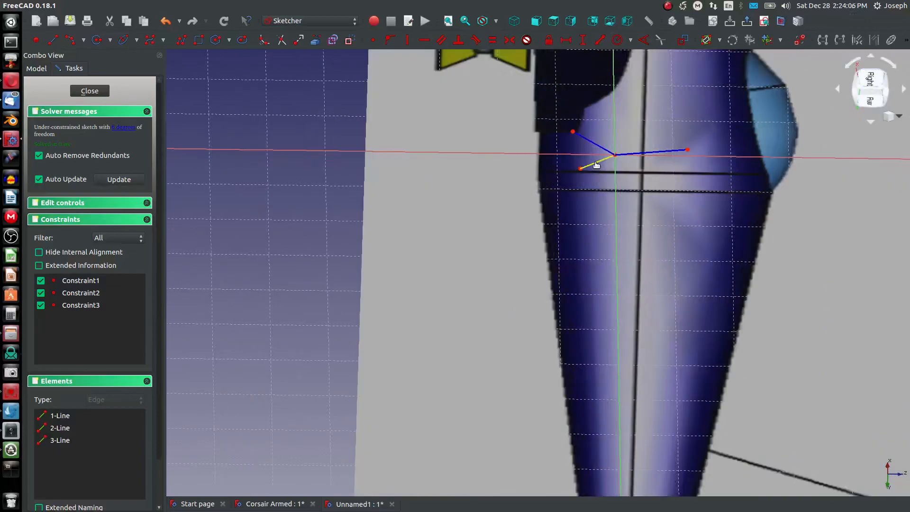
Constrain the two opposite lines horizontal and the remaining line vertical.
click(596, 164)
click(632, 155)
key(h)
click(593, 143)
key(v)
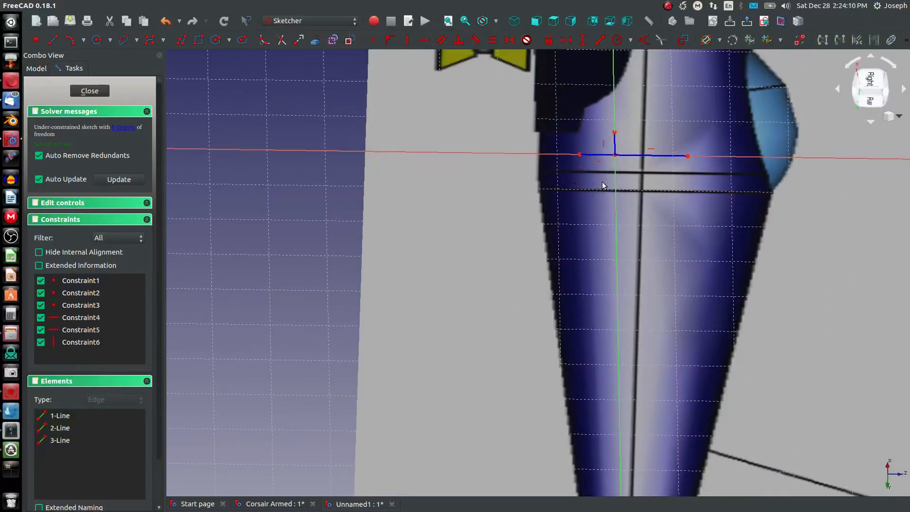
Shorten the vertical line by moving its free endpoint inward toward the tail cone's edge, checking it in the top view.
click(553, 22)
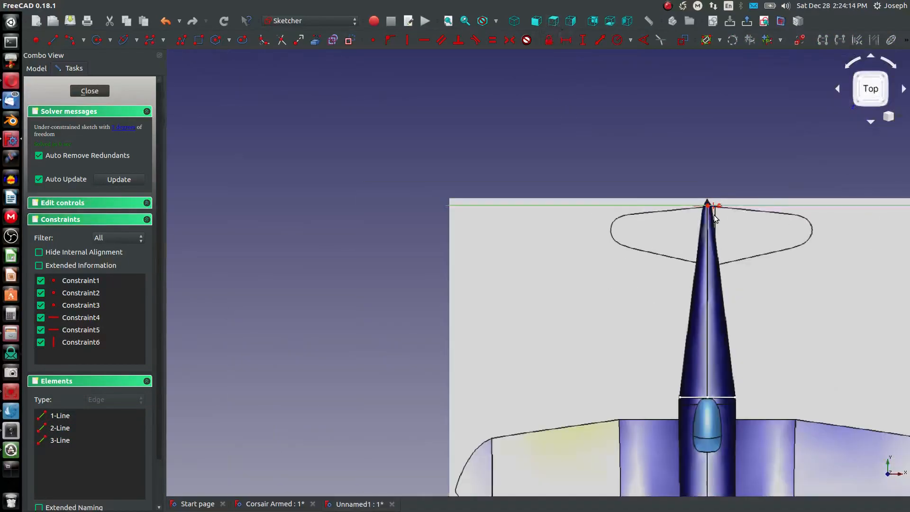
scroll(713, 210, up, 6)
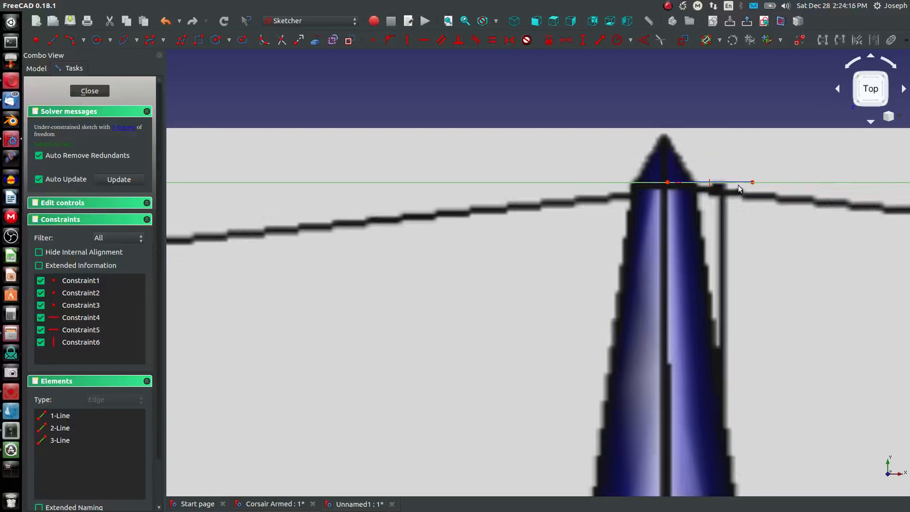
scroll(738, 186, up, 2)
middle_drag(771, 177, 774, 178)
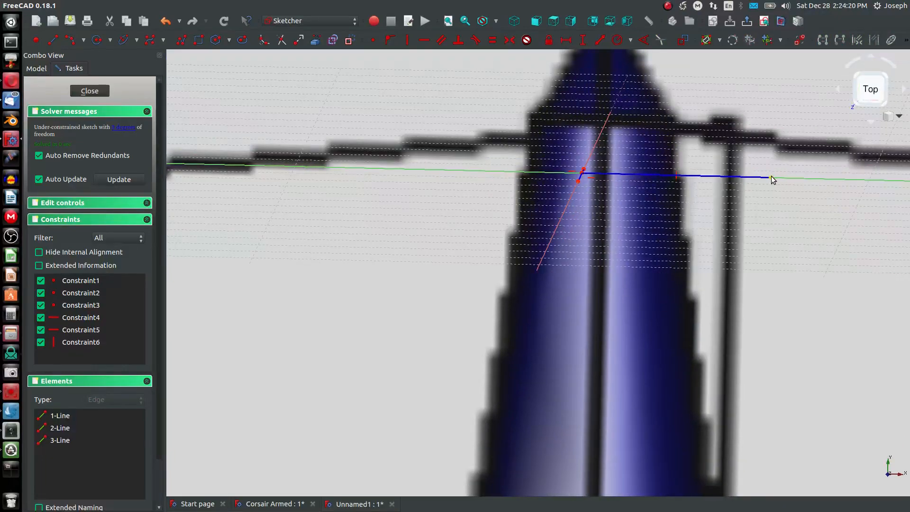
mouse_move(771, 179)
mouse_down()
mouse_move(604, 169)
mouse_move(620, 169)
mouse_move(611, 174)
mouse_up()
click(553, 21)
Readjust the vertical line's free endpoint to approximate the tail cone seam's half-width in the top view.
middle_drag(602, 113, 602, 216)
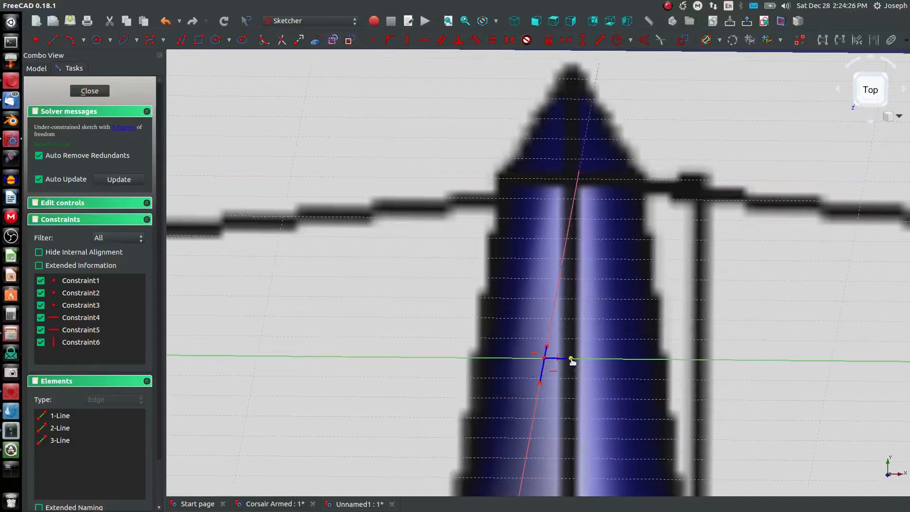
click(554, 22)
middle_drag(611, 127, 584, 441)
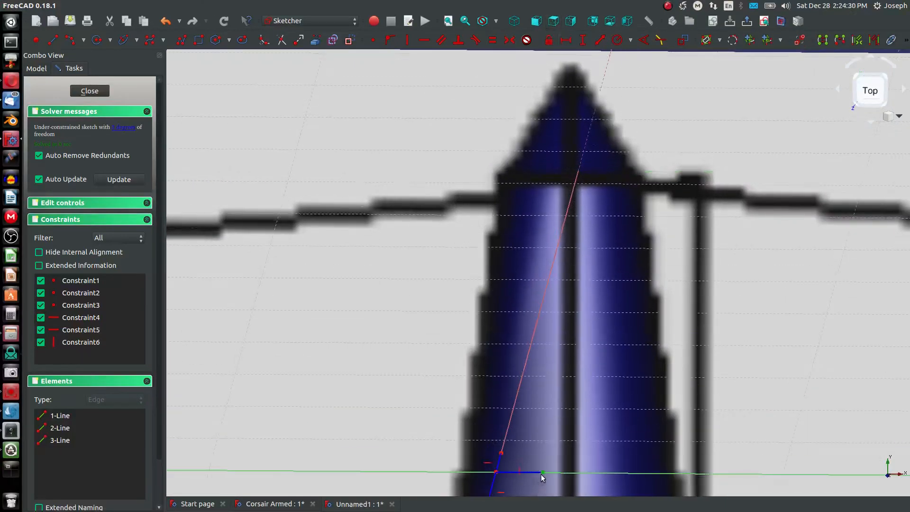
drag(543, 472, 567, 473)
click(571, 21)
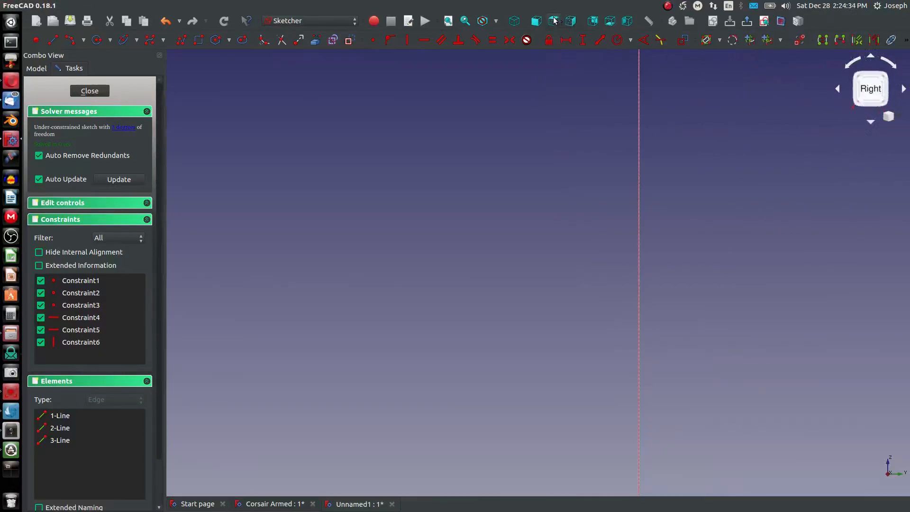
click(553, 21)
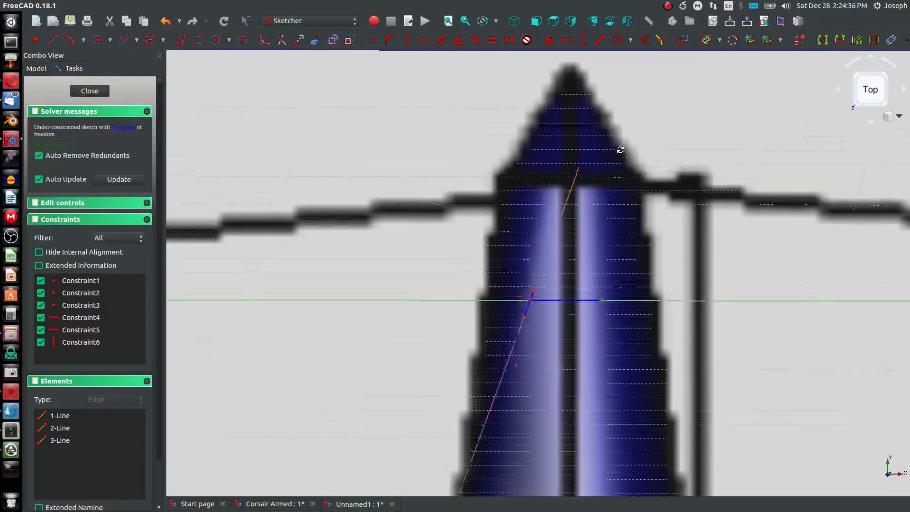
drag(578, 391, 559, 392)
click(555, 22)
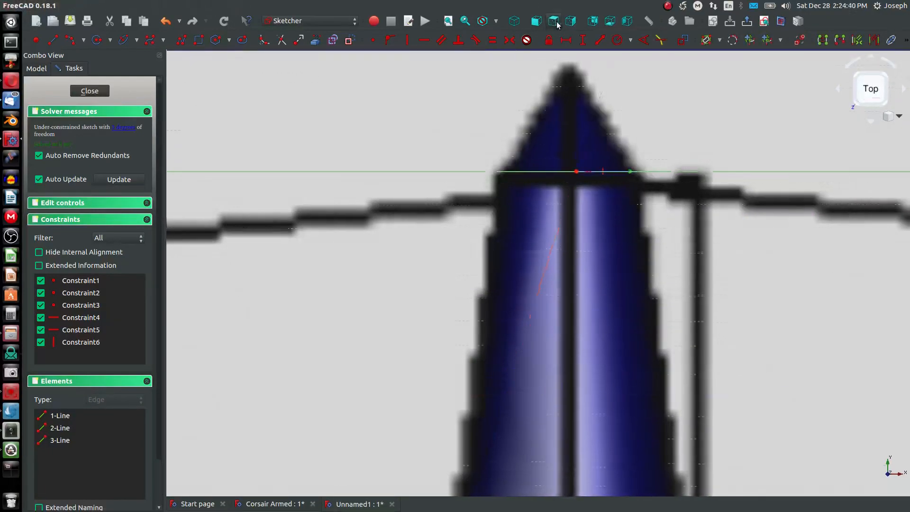
Fine-tune the vertical line's endpoint to the tail cone seam's outer edge and lock it about 2.06 mm from the origin.
middle_drag(626, 155, 621, 166)
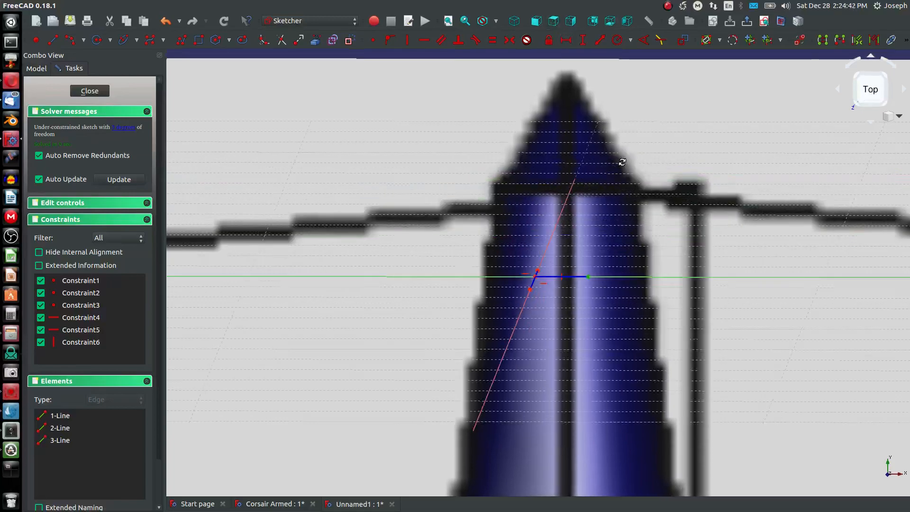
drag(586, 275, 595, 277)
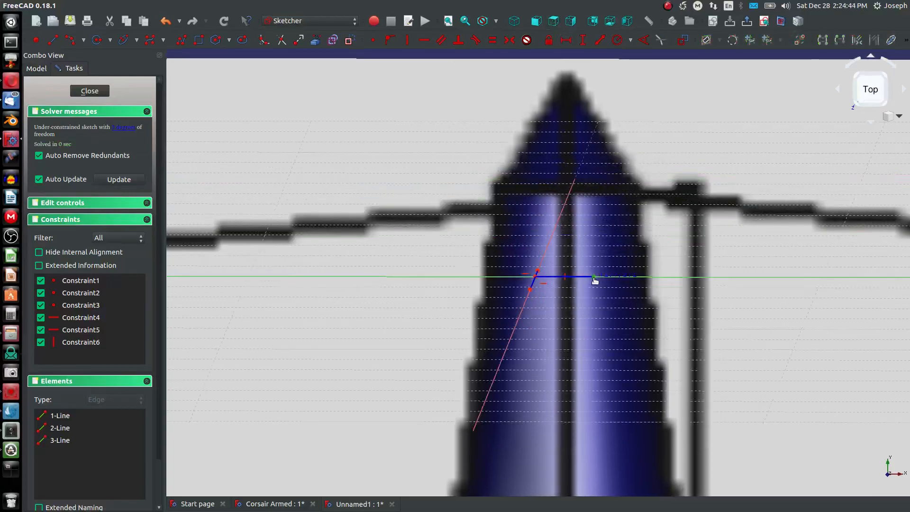
click(570, 21)
click(554, 20)
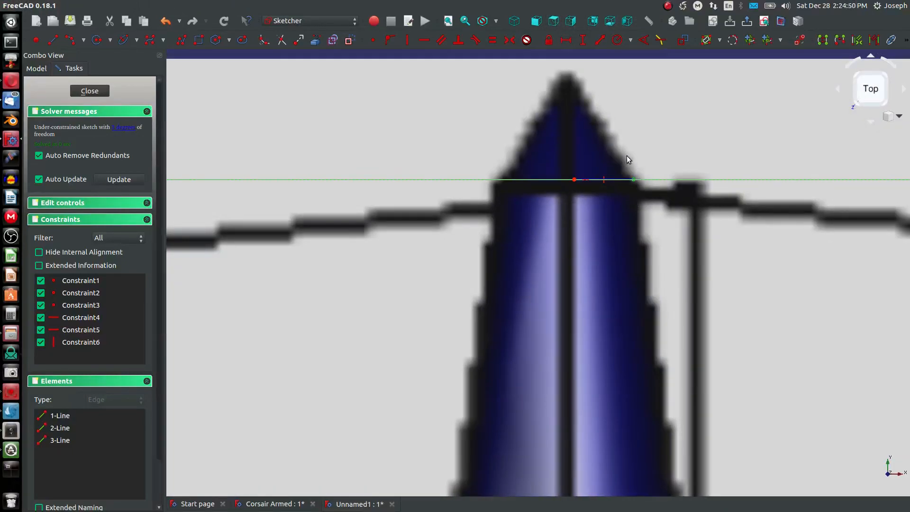
click(553, 44)
Shorten the upper horizontal line so its free endpoint meets the tail cone seam's upper edge in the right view.
middle_drag(579, 98, 581, 161)
scroll(581, 163, down, 8)
scroll(589, 297, up, 4)
scroll(590, 295, up, 2)
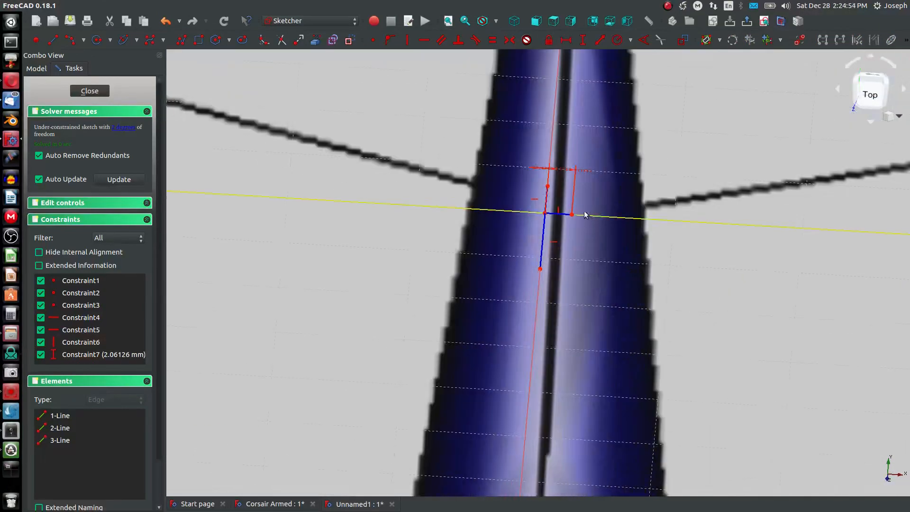
middle_drag(561, 202, 538, 274)
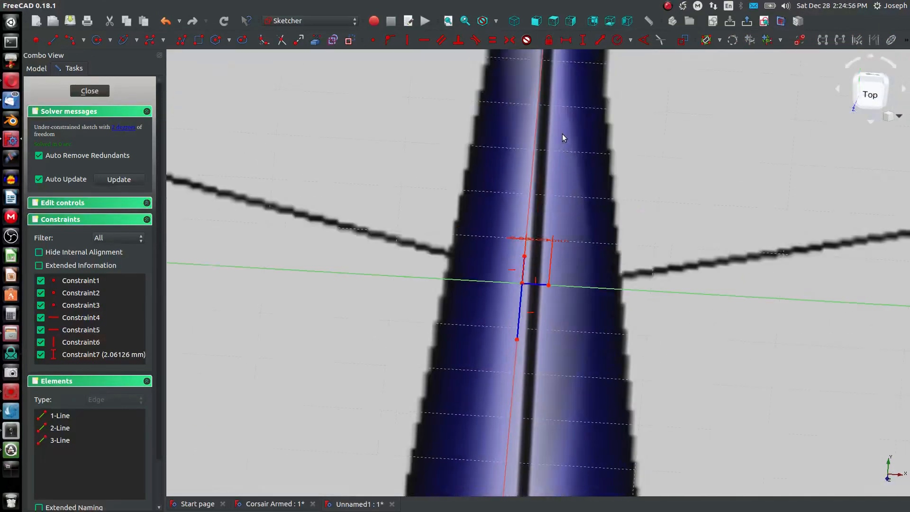
click(568, 26)
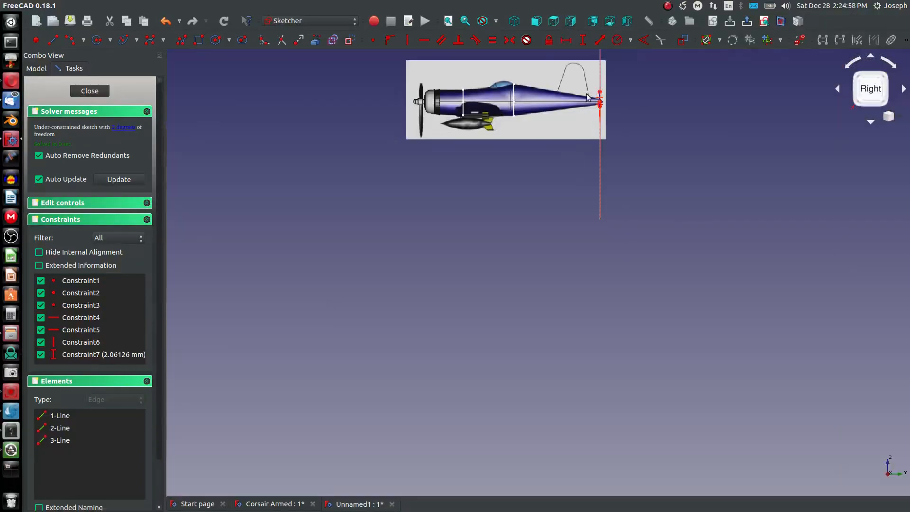
scroll(587, 98, up, 5)
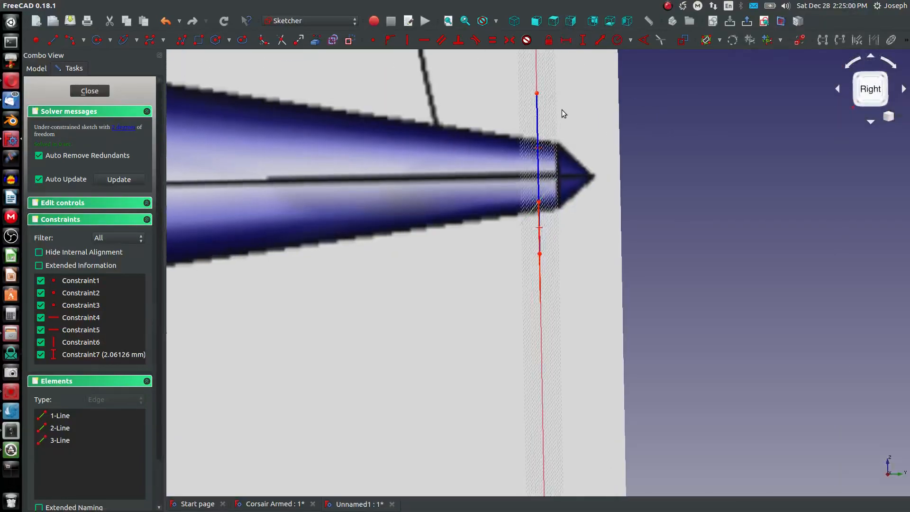
scroll(562, 109, up, 4)
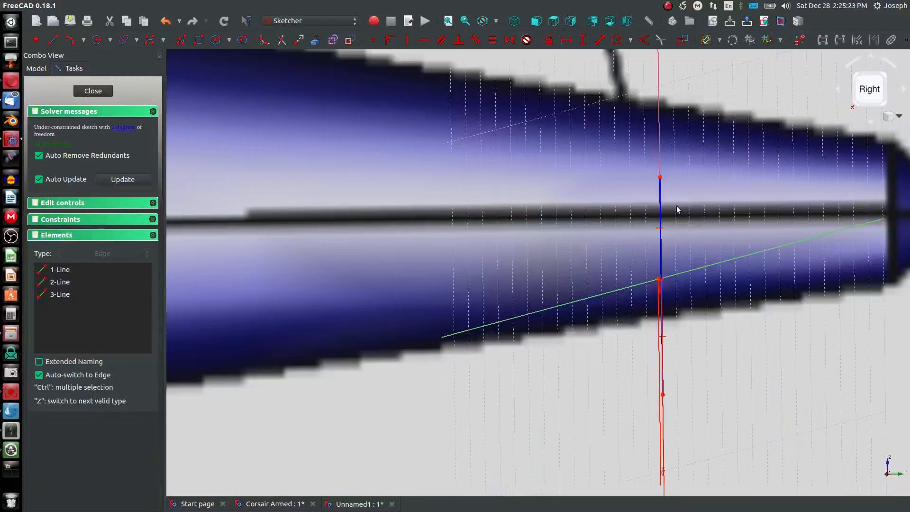
middle_drag(677, 209, 493, 208)
drag(463, 194, 462, 220)
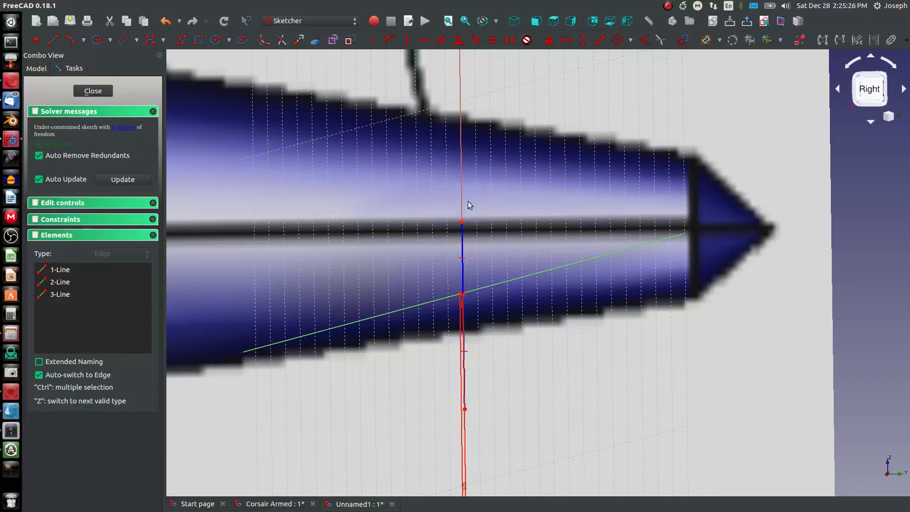
click(575, 24)
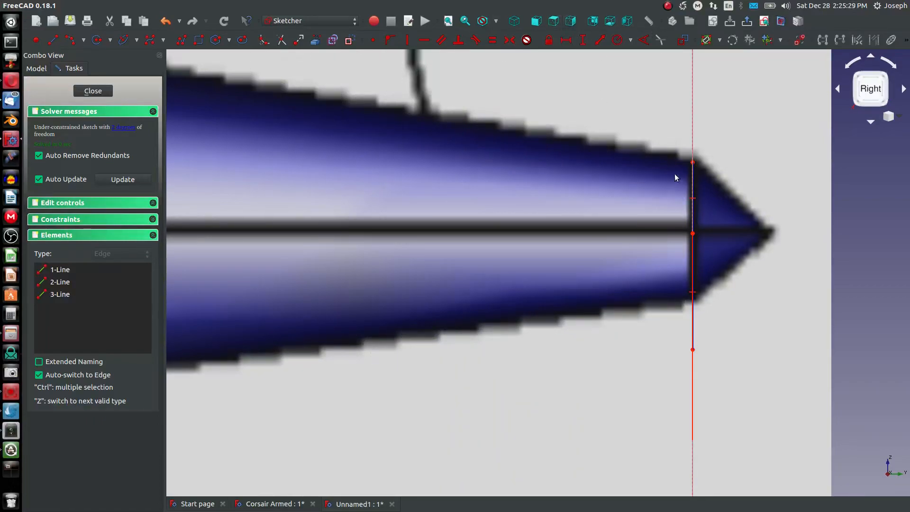
Lock the free endpoint of the upper horizontal line in place.
middle_drag(695, 175, 689, 179)
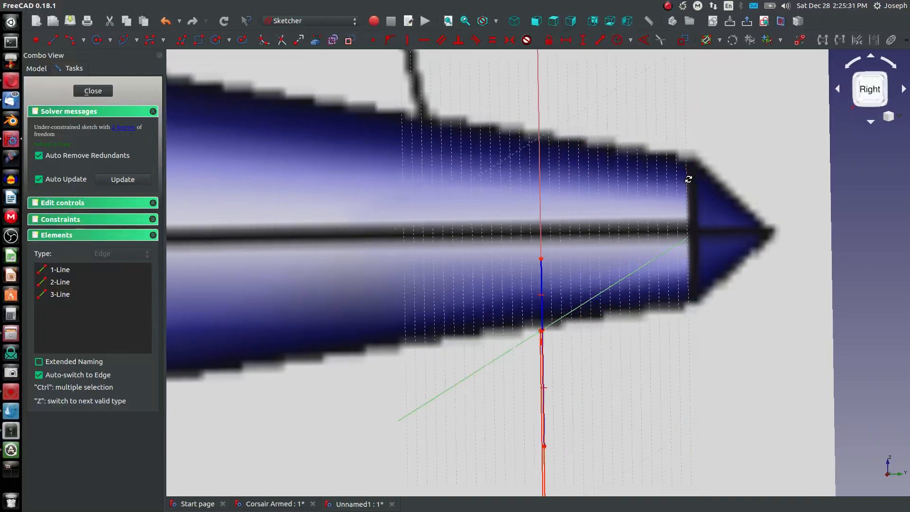
click(541, 259)
click(549, 40)
Shorten the lower horizontal line, keeping its free endpoint below the origin near the tail cone's lower edge.
drag(544, 448, 547, 308)
scroll(577, 289, down, 3)
scroll(553, 299, down, 2)
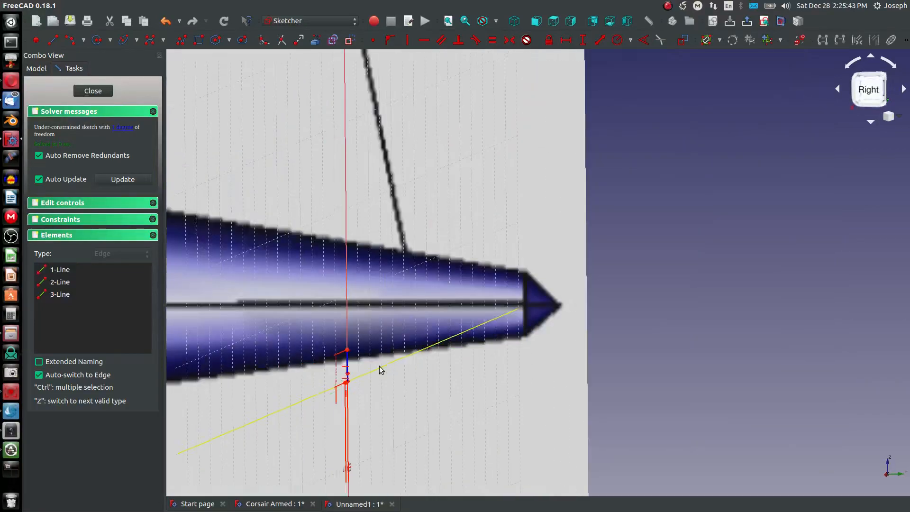
scroll(346, 366, up, 5)
scroll(366, 335, up, 5)
scroll(444, 270, down, 3)
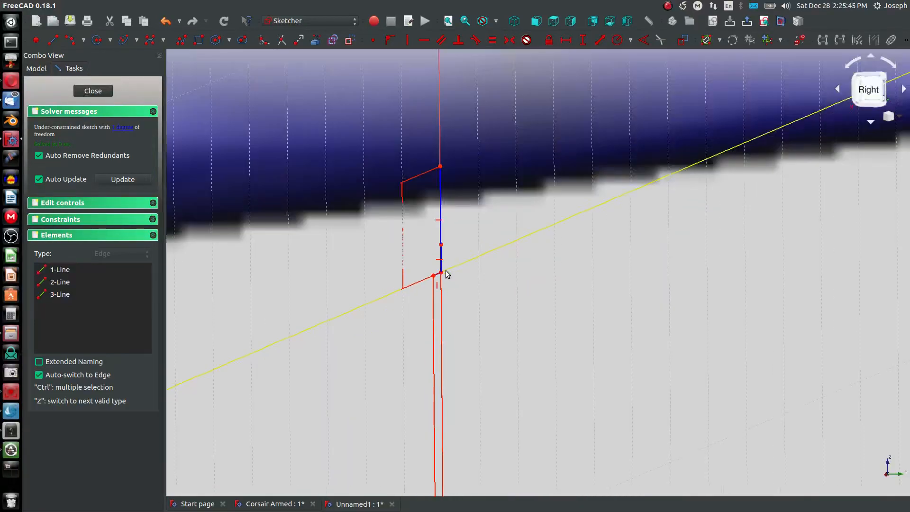
drag(445, 268, 442, 351)
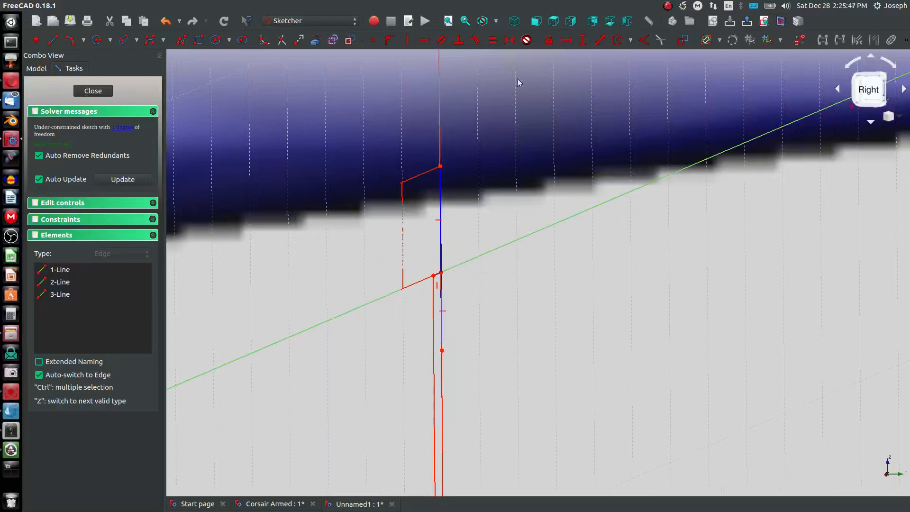
Fine-tune the lower horizontal line's endpoint to meet the tail cone seam's lower edge in the right view.
scroll(640, 140, down, 3)
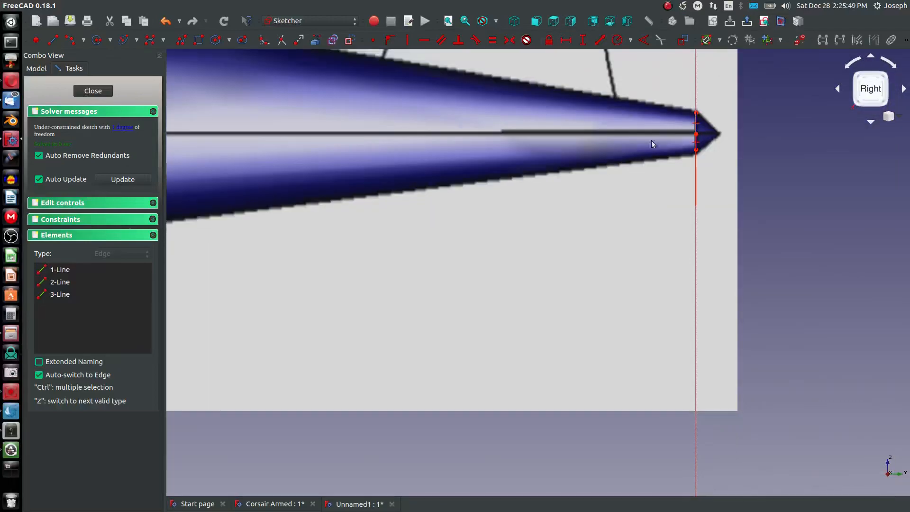
scroll(704, 129, up, 4)
middle_drag(715, 154, 533, 265)
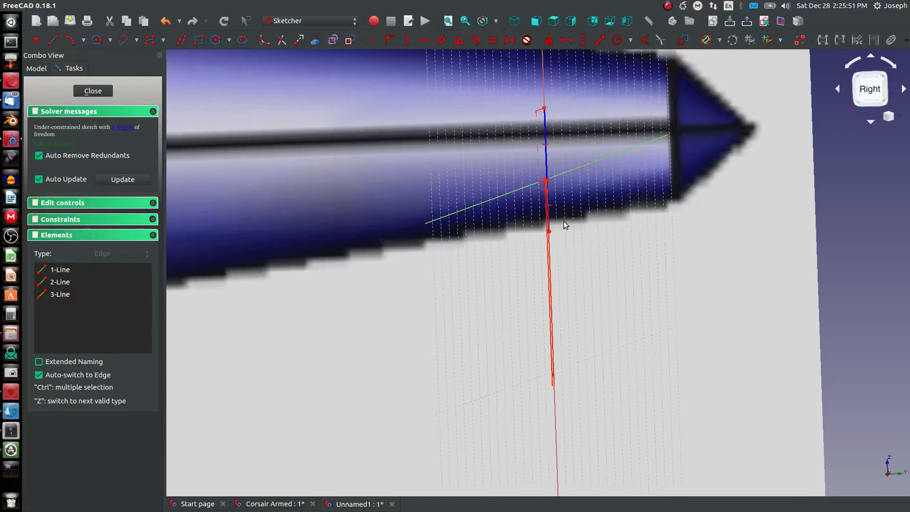
drag(549, 234, 549, 240)
click(573, 24)
mouse_move(669, 185)
middle_down()
mouse_move(469, 304)
mouse_move(461, 419)
middle_up()
mouse_move(530, 440)
middle_down()
mouse_move(525, 325)
mouse_move(587, 134)
middle_up()
drag(602, 70, 602, 78)
click(573, 22)
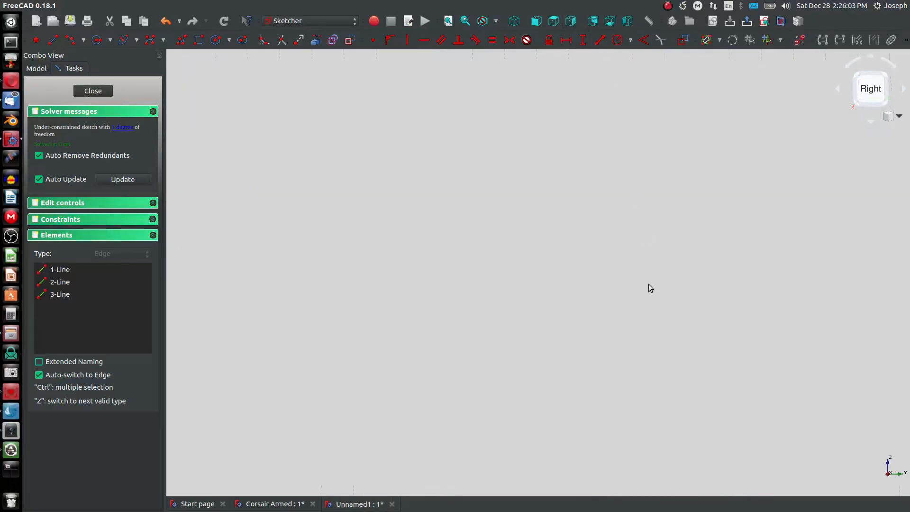
scroll(755, 86, up, 4)
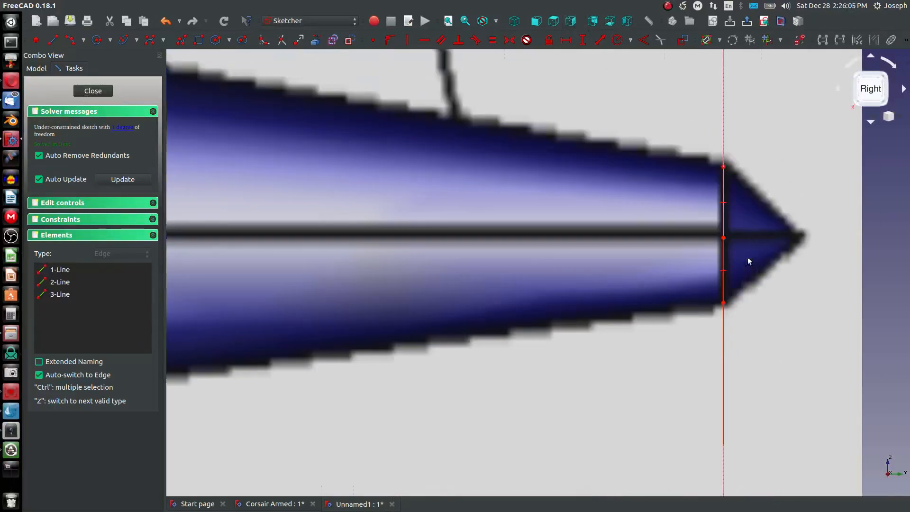
Add a horizontal distance constraint between the origin and the lower line's free endpoint, and end the constraint tool.
mouse_move(734, 277)
middle_down()
mouse_move(691, 301)
mouse_move(384, 377)
middle_up()
scroll(508, 341, up, 4)
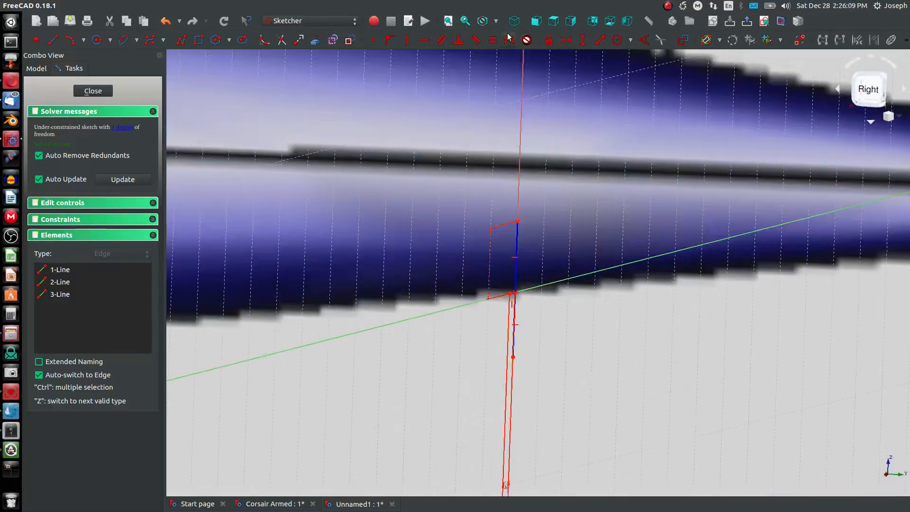
click(566, 39)
click(513, 322)
click(510, 217)
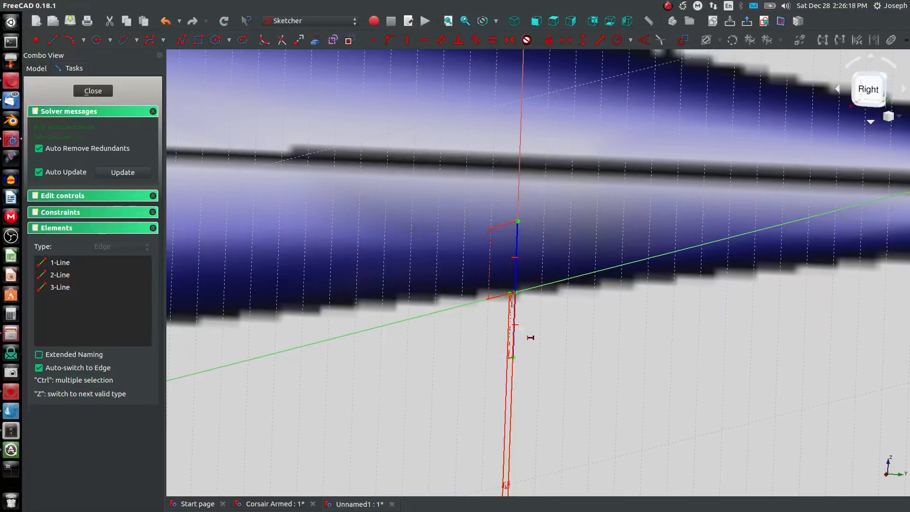
right_click(541, 355)
middle_drag(541, 356, 512, 349)
scroll(513, 353, down, 3)
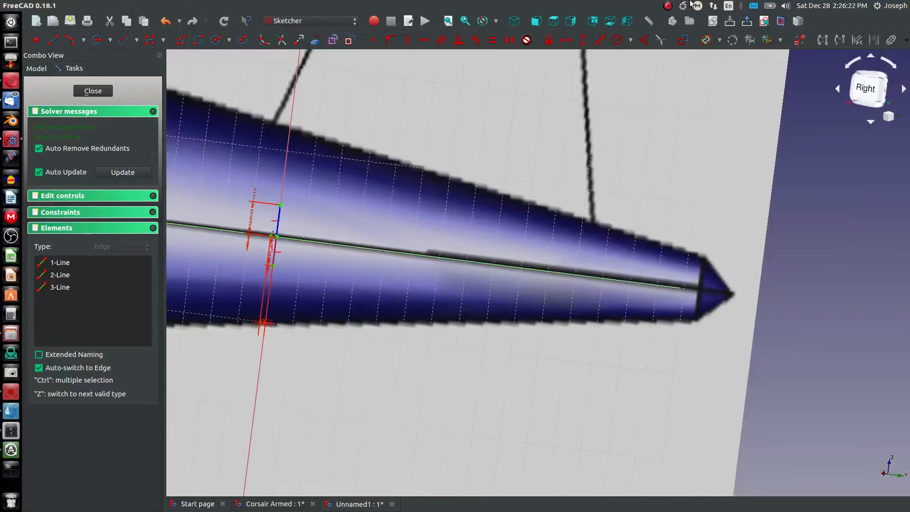
View the tail sketch straight on and move the 3.38 mm distance dimension below the sketch lines.
click(764, 21)
scroll(535, 92, up, 3)
scroll(535, 91, up, 5)
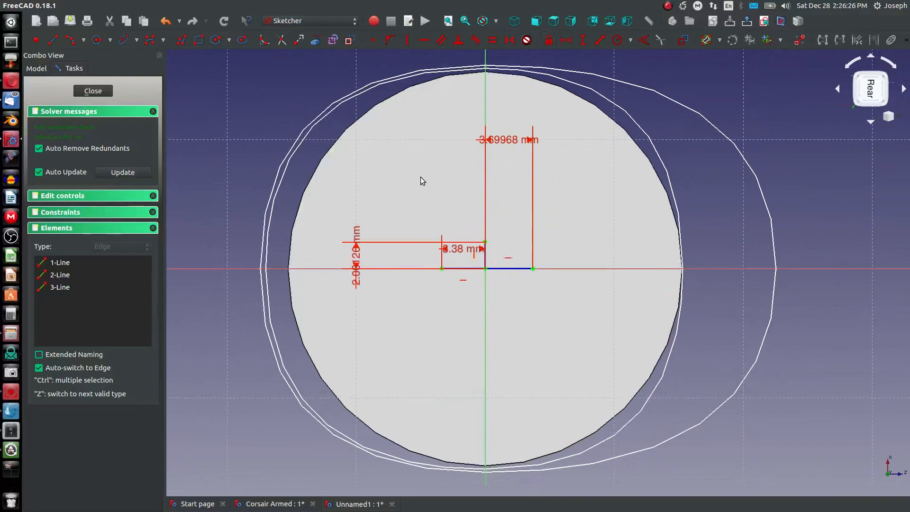
mouse_move(462, 250)
mouse_down()
mouse_move(474, 315)
mouse_move(500, 325)
mouse_up()
scroll(446, 217, up, 4)
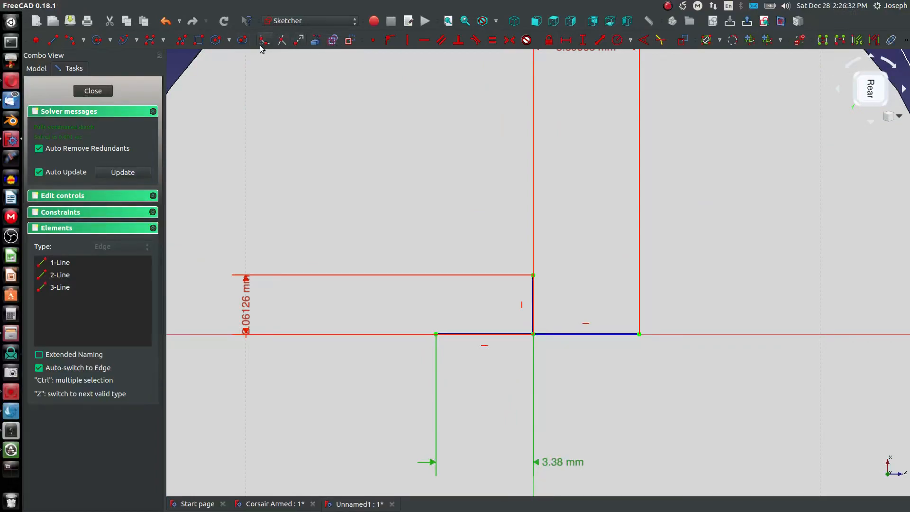
Draw a B-spline from the right horizontal line's endpoint over one control point to the vertical line's top endpoint.
click(149, 41)
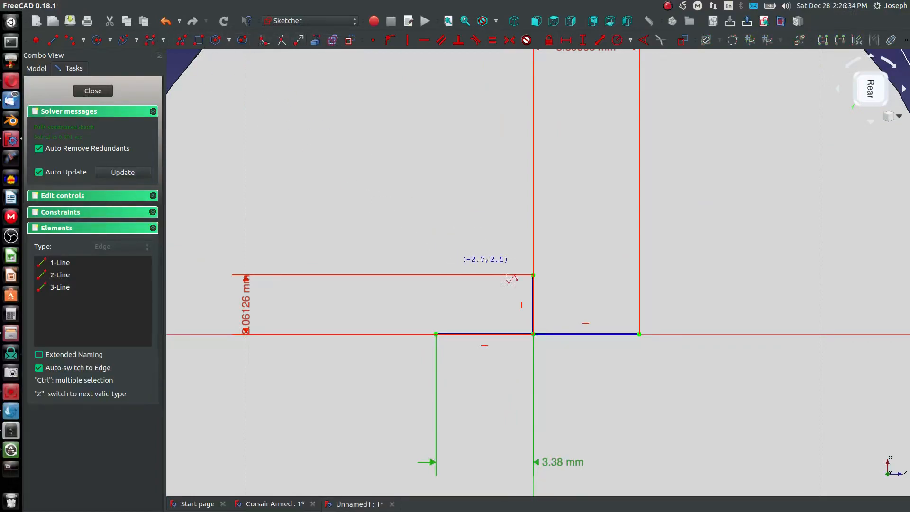
click(639, 335)
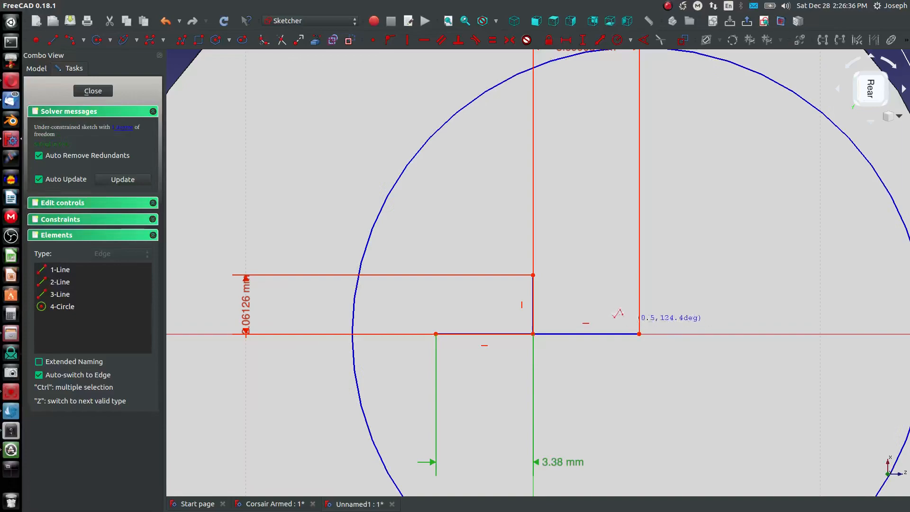
click(594, 271)
click(533, 275)
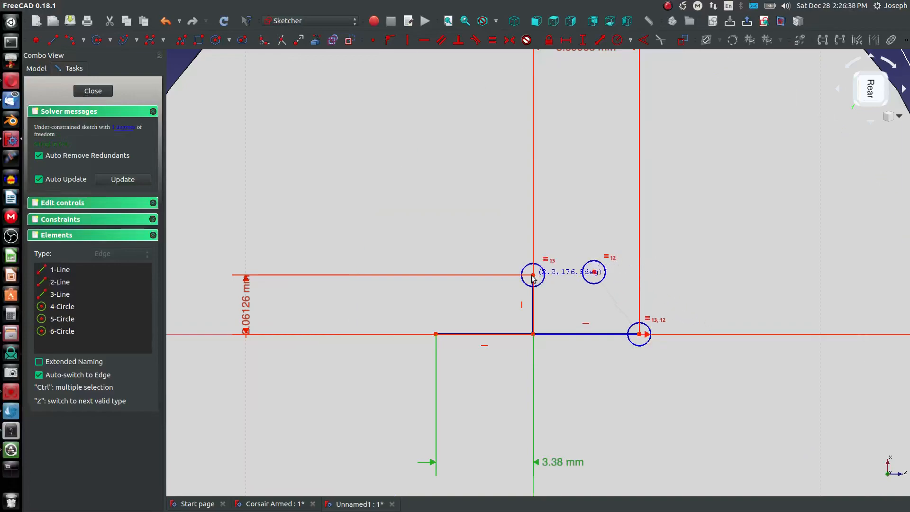
right_click(517, 297)
right_click(656, 329)
click(591, 289)
click(348, 41)
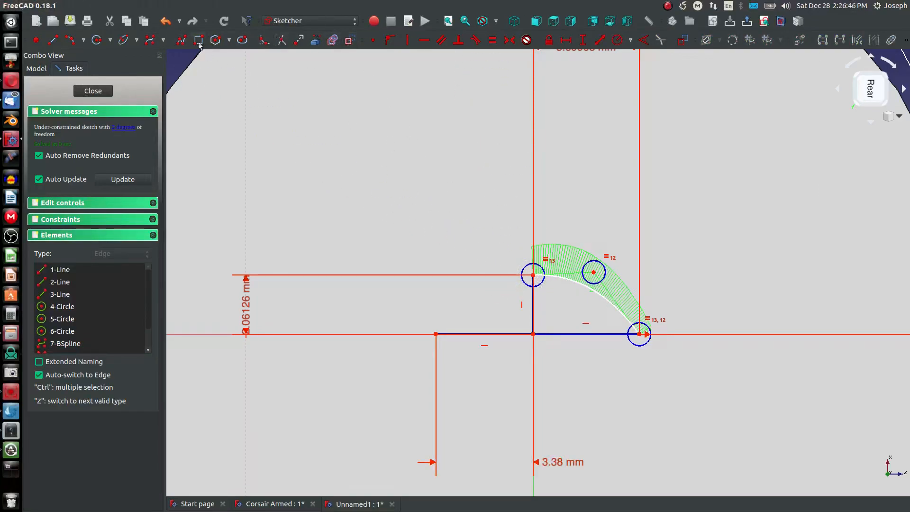
Draw a second B-spline from the vertical line's top endpoint over one control point to the left horizontal line's endpoint.
click(150, 41)
click(533, 275)
click(443, 252)
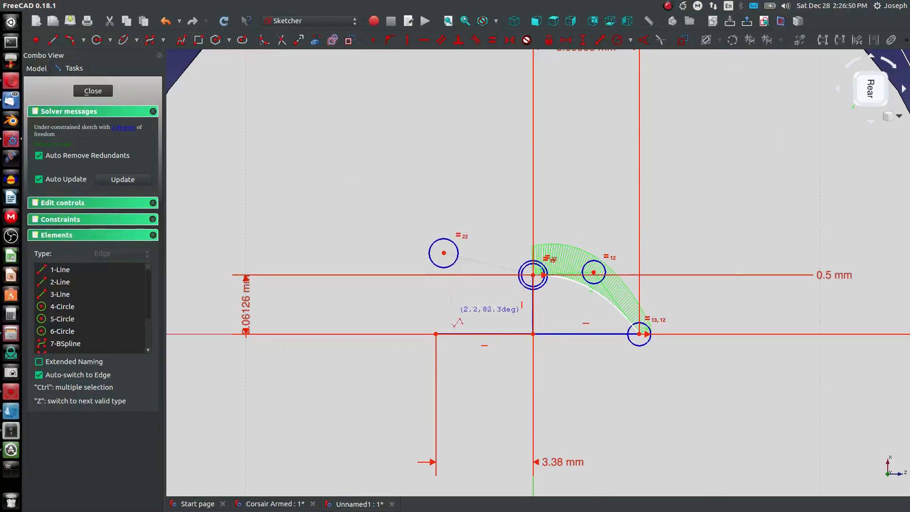
click(436, 334)
right_click(360, 297)
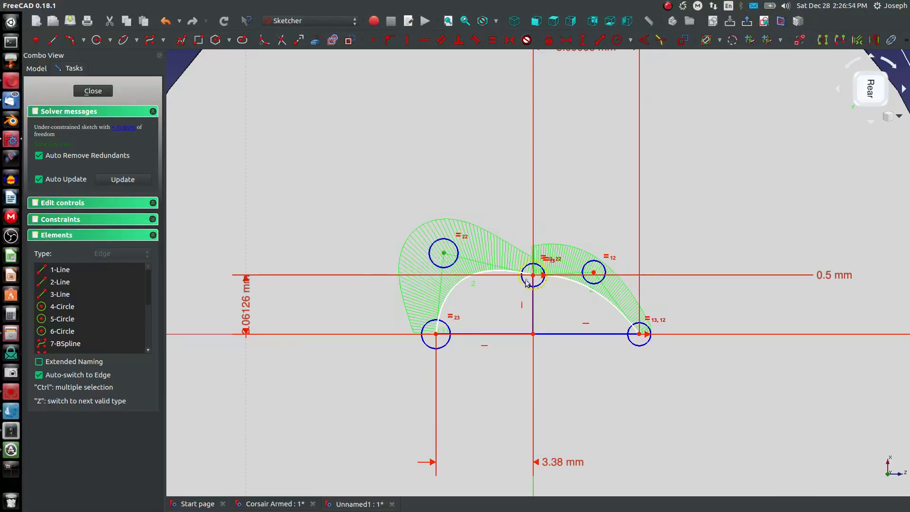
Constrain both upper splines' middle control points level with the top junction and vertically above the horizontal lines' outer endpoints.
click(594, 273)
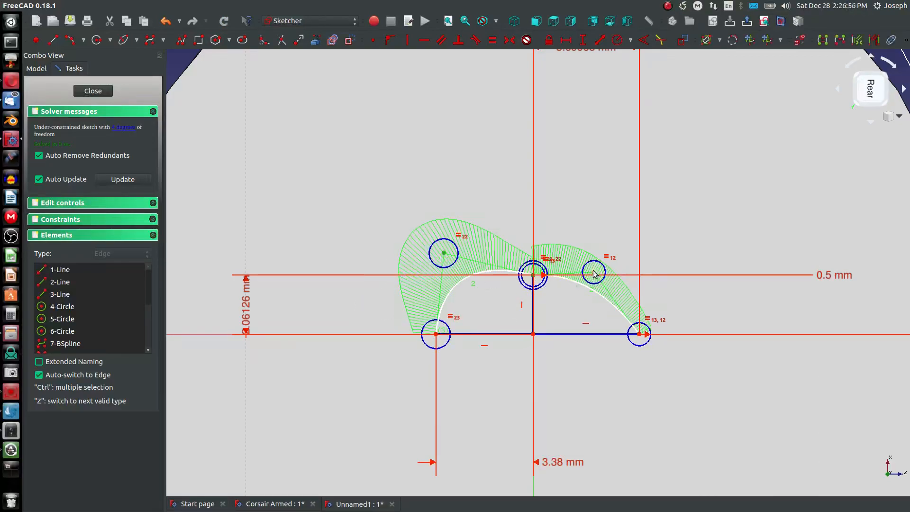
key(h)
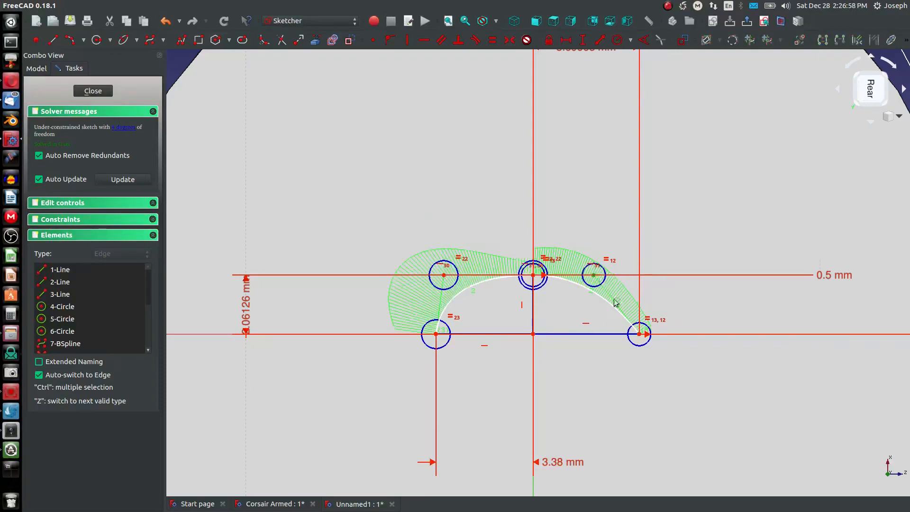
click(639, 335)
key(v)
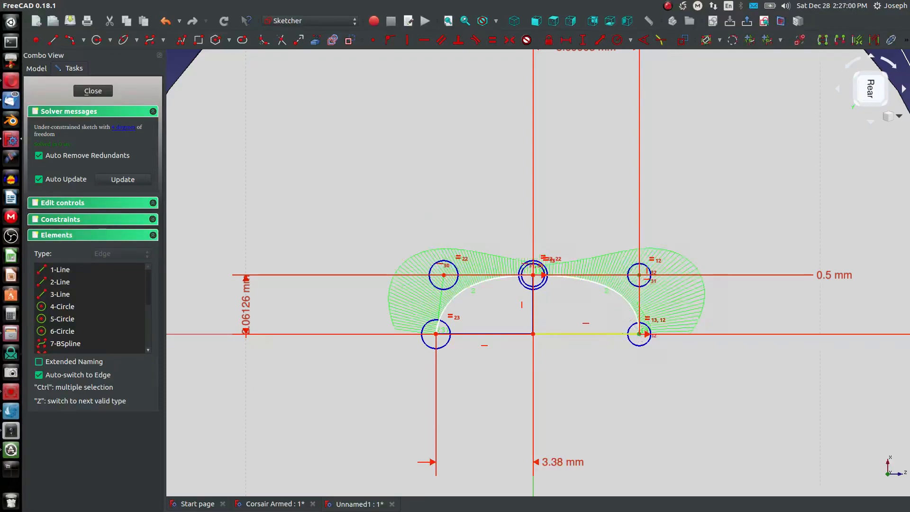
click(443, 275)
click(436, 334)
key(v)
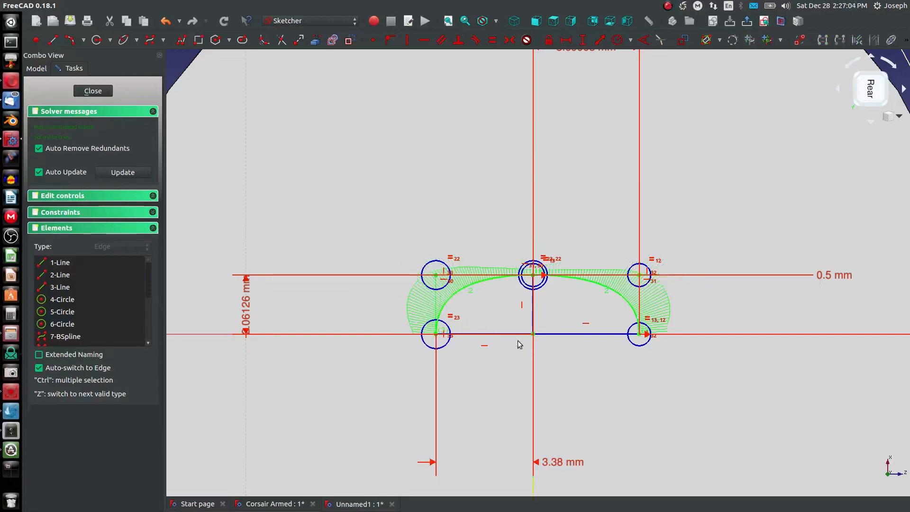
Close the profile with two lower B-splines running from the left endpoint to a bottom junction and up to the right endpoint.
click(151, 43)
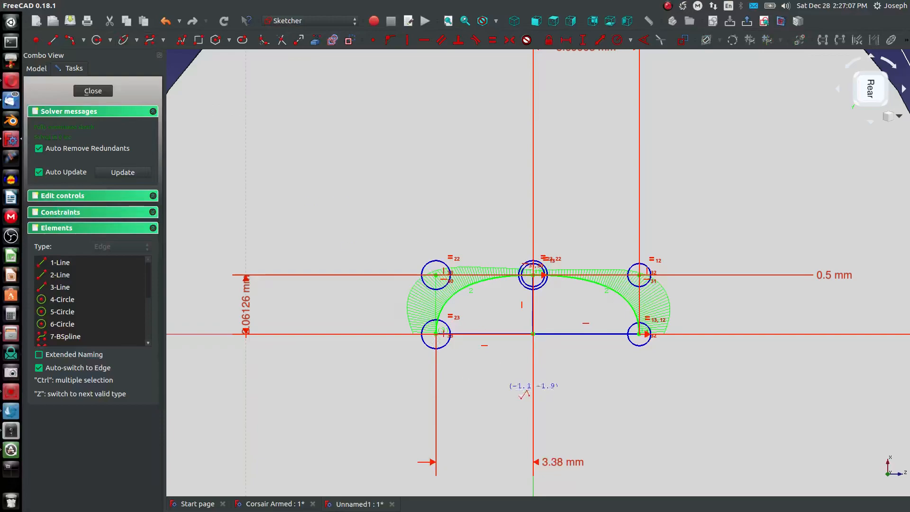
click(436, 334)
click(496, 416)
click(548, 415)
right_click(575, 420)
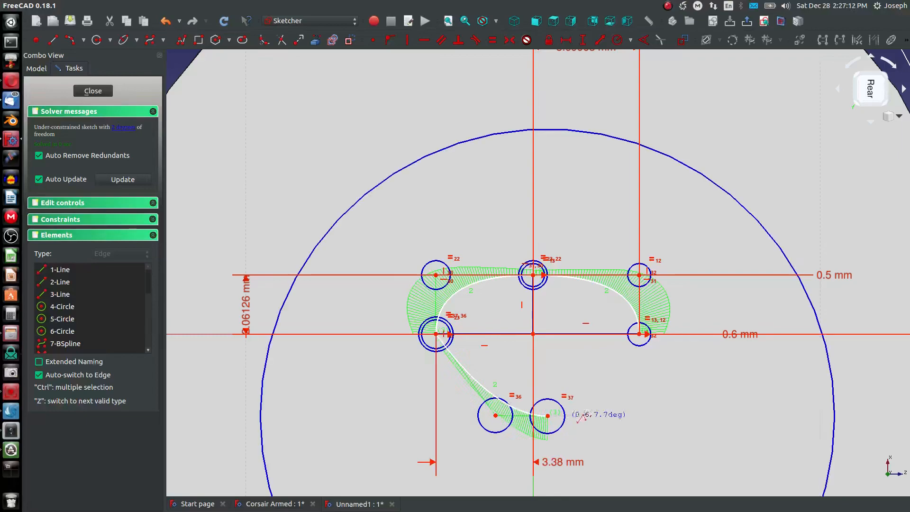
click(607, 398)
click(639, 335)
right_click(640, 335)
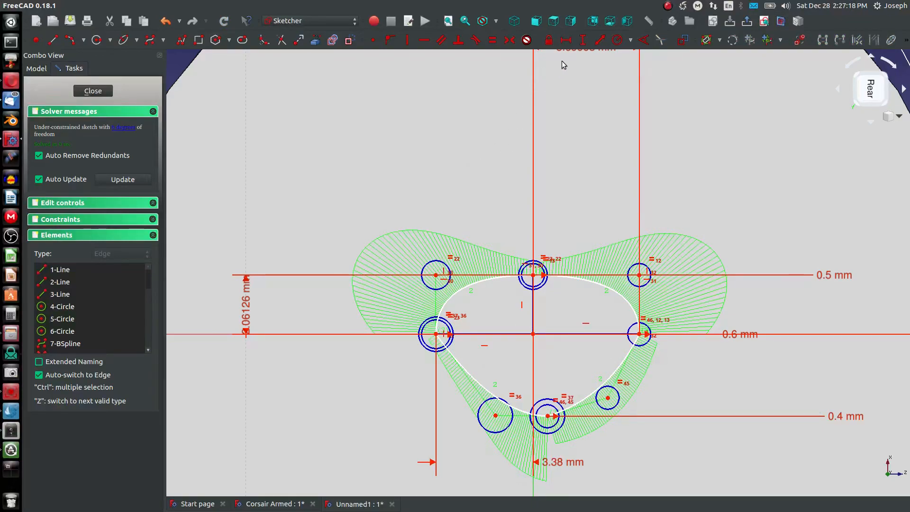
Make the bottom spline junction symmetric to the top junction about the origin.
click(510, 40)
click(534, 275)
click(534, 334)
click(548, 416)
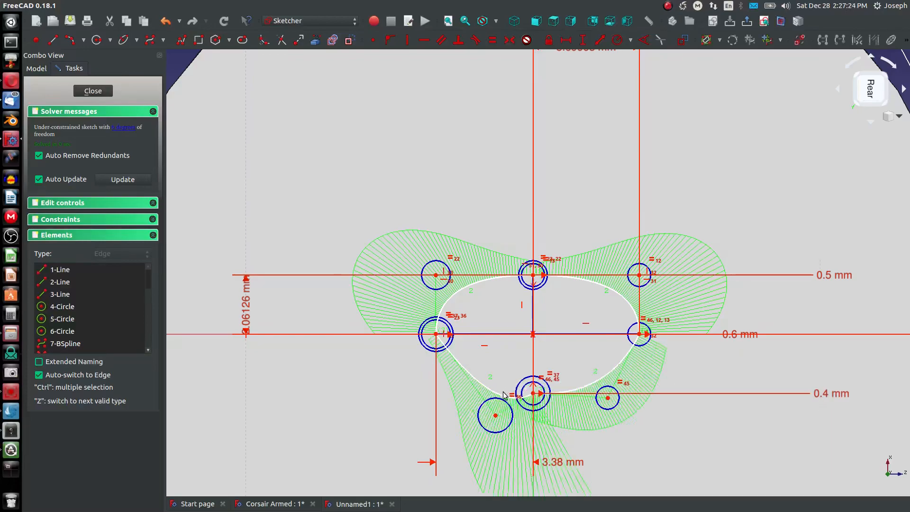
Constrain the lower splines' middle control points level with the bottom junction and vertically below the side endpoints, and close the sketch.
click(496, 416)
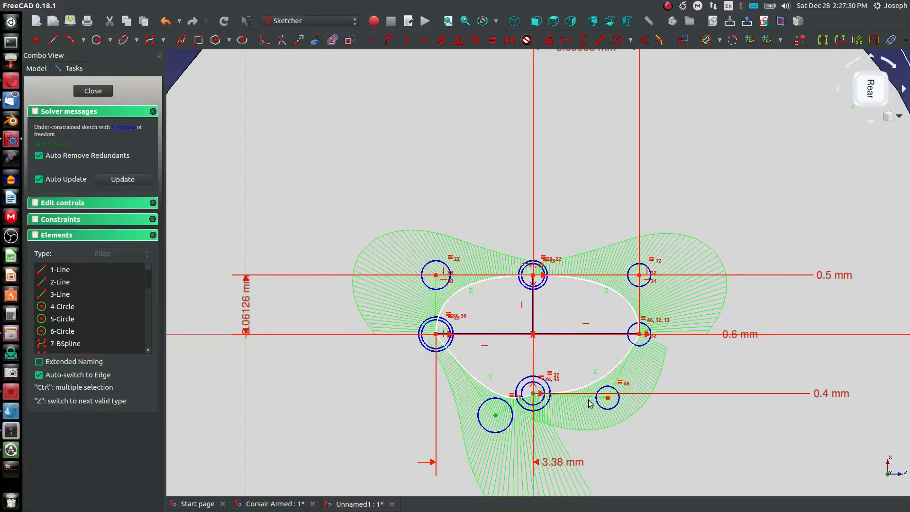
click(607, 398)
key(h)
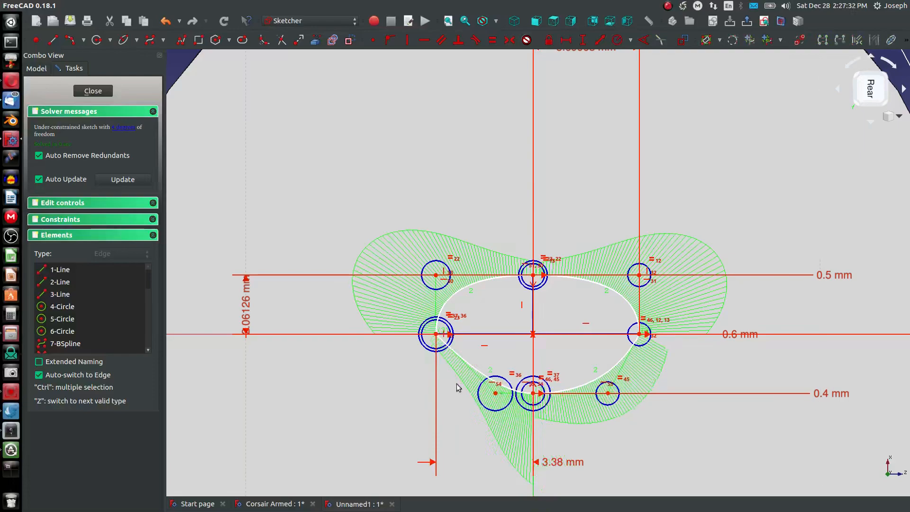
click(496, 393)
click(436, 334)
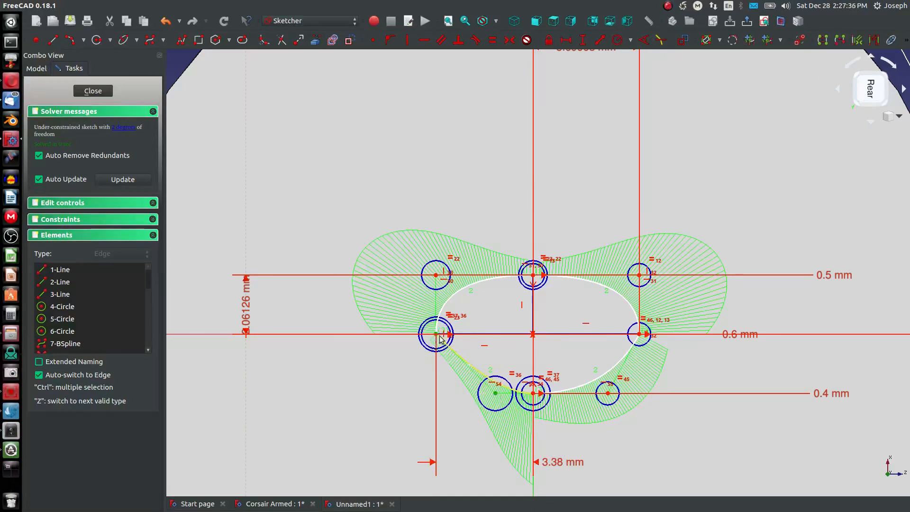
key(v)
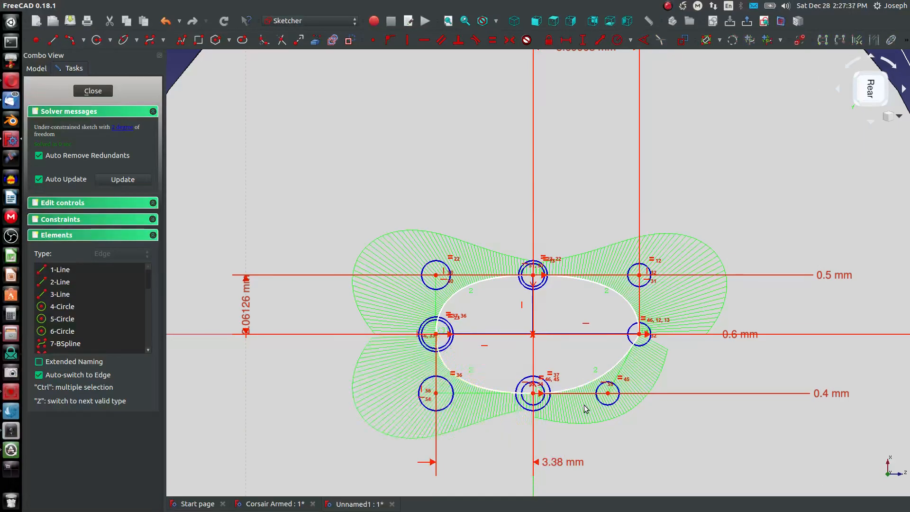
click(609, 393)
click(639, 335)
key(v)
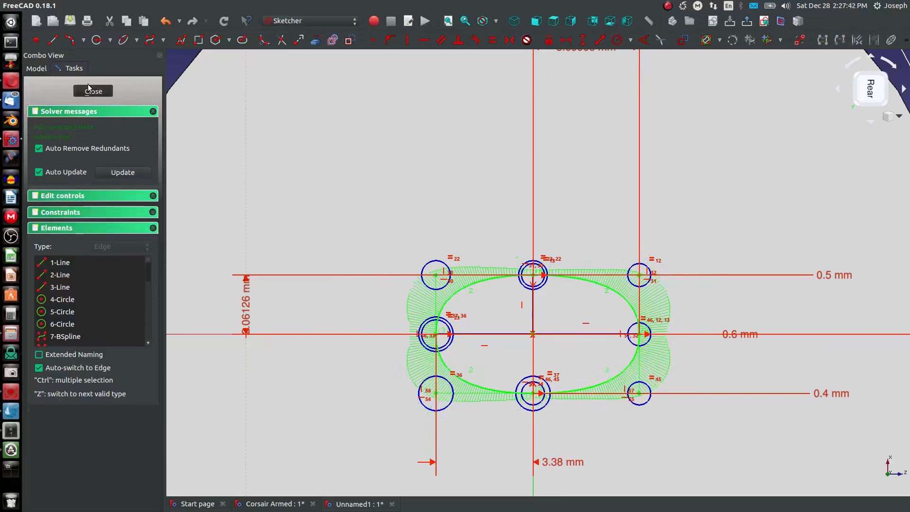
click(90, 90)
Start a sketch on the revolved nose's flat rear face and project its circular edge as external geometry.
mouse_move(488, 287)
middle_down()
mouse_move(463, 427)
mouse_move(520, 299)
mouse_move(557, 262)
mouse_move(584, 254)
mouse_move(474, 360)
mouse_move(382, 420)
mouse_move(359, 409)
middle_up()
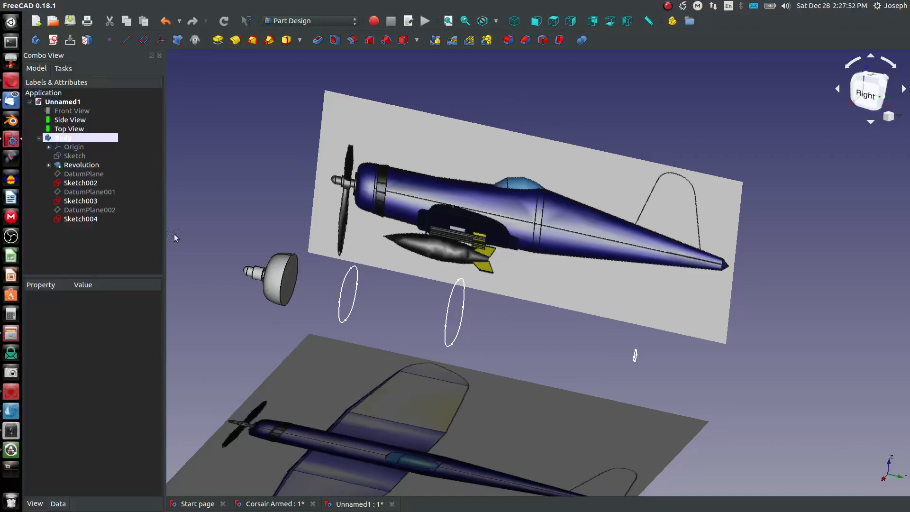
click(283, 279)
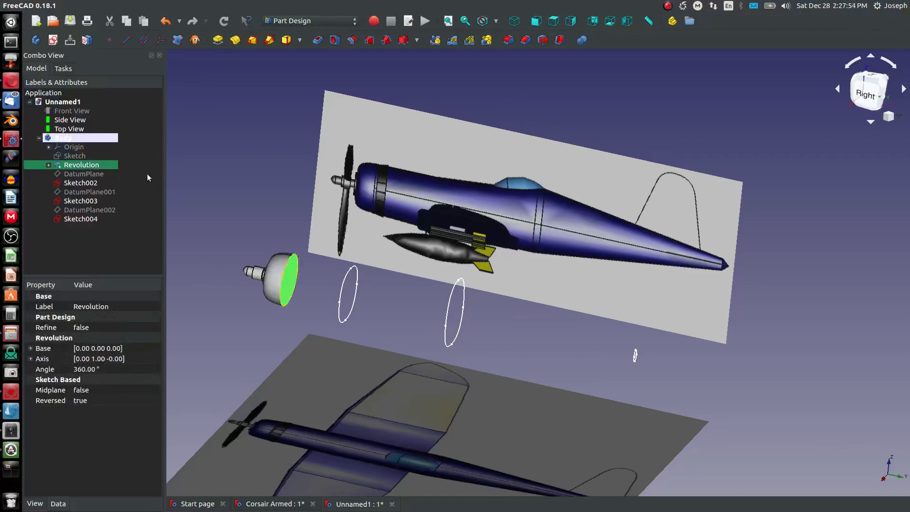
click(53, 41)
scroll(493, 144, down, 2)
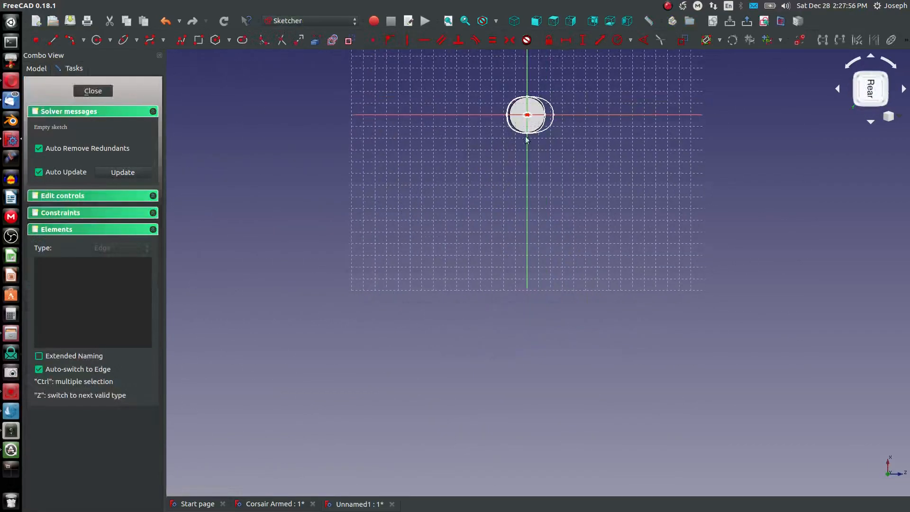
scroll(519, 104, up, 9)
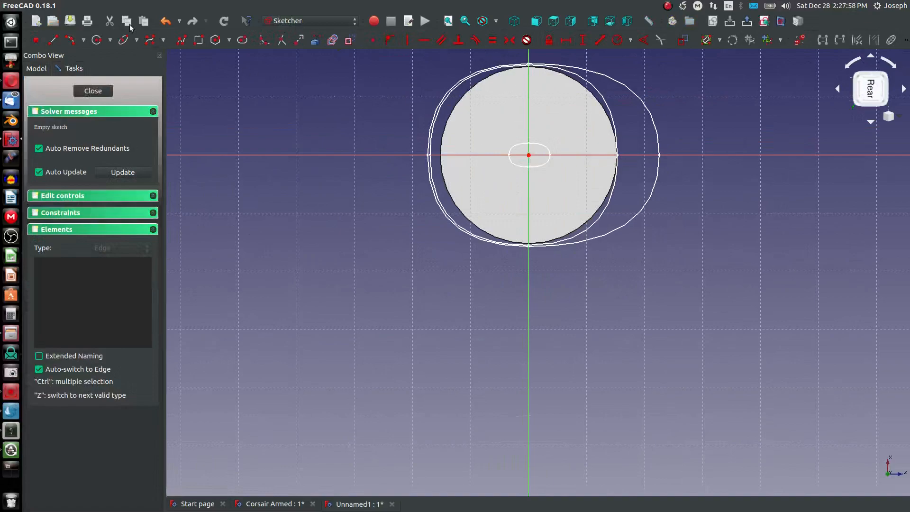
click(316, 40)
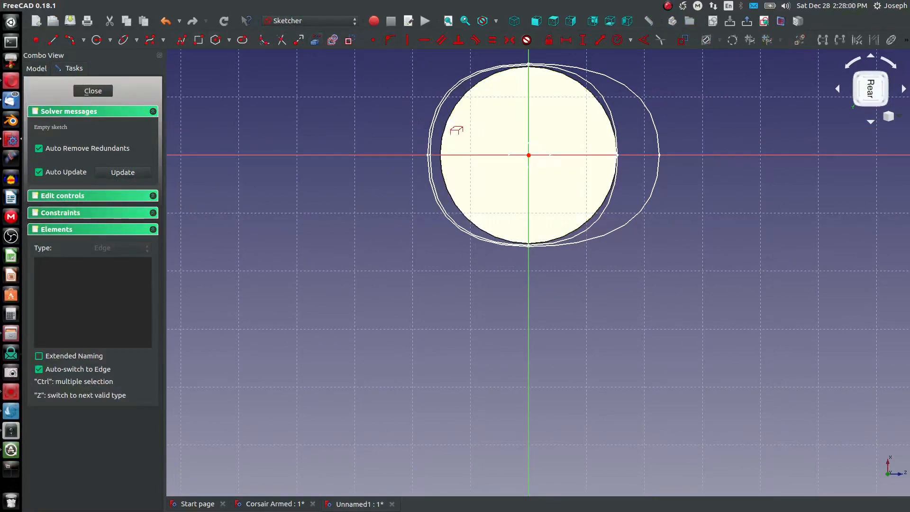
click(450, 121)
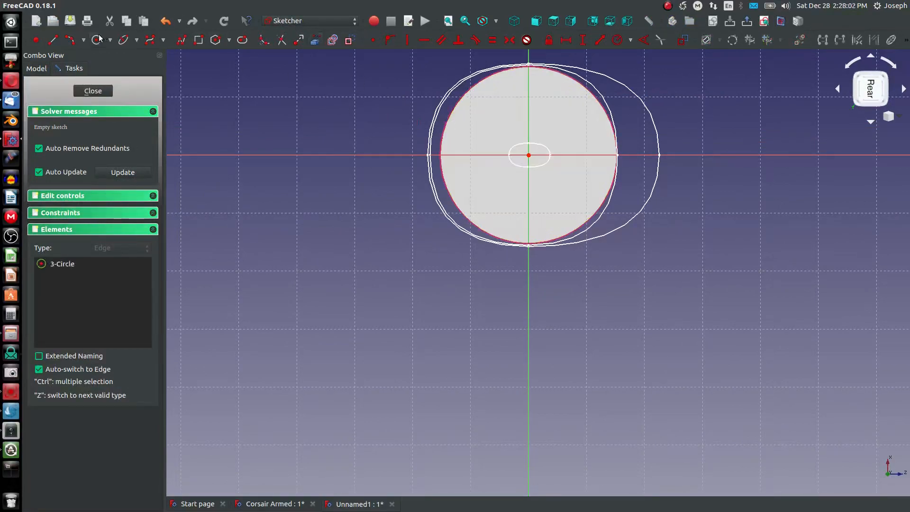
Draw a circle centred on the origin that coincides with the projected edge, and close the sketch.
click(529, 156)
click(448, 108)
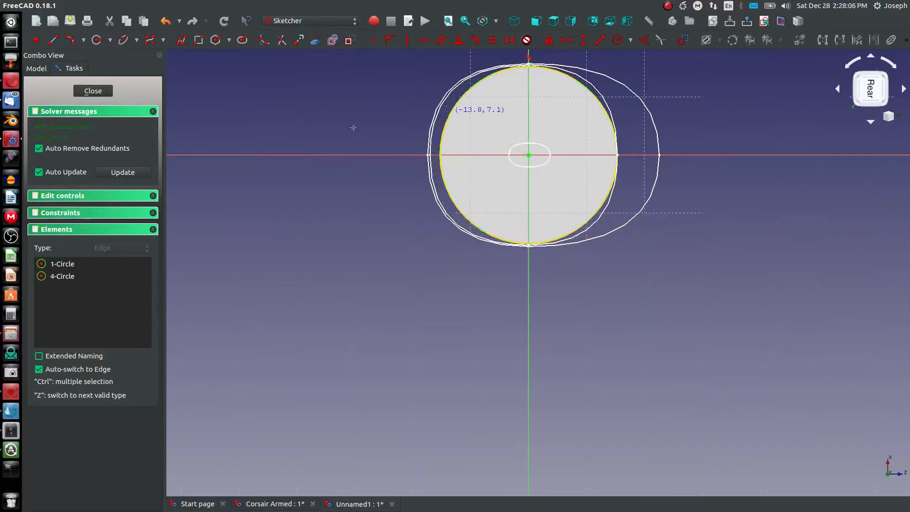
click(94, 91)
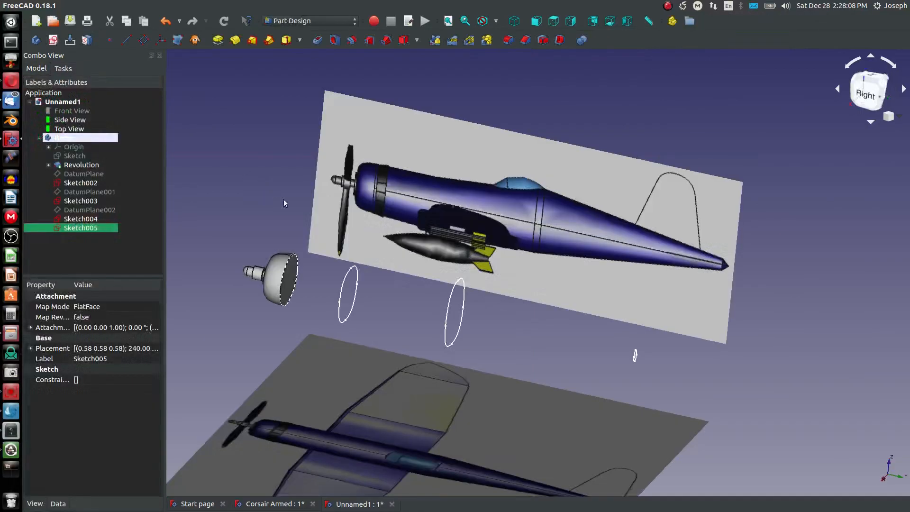
Start an additive loft from the nose circle sketch and add the next two fuselage cross-sections, Sketch002 and Sketch003, as sections.
scroll(339, 287, up, 4)
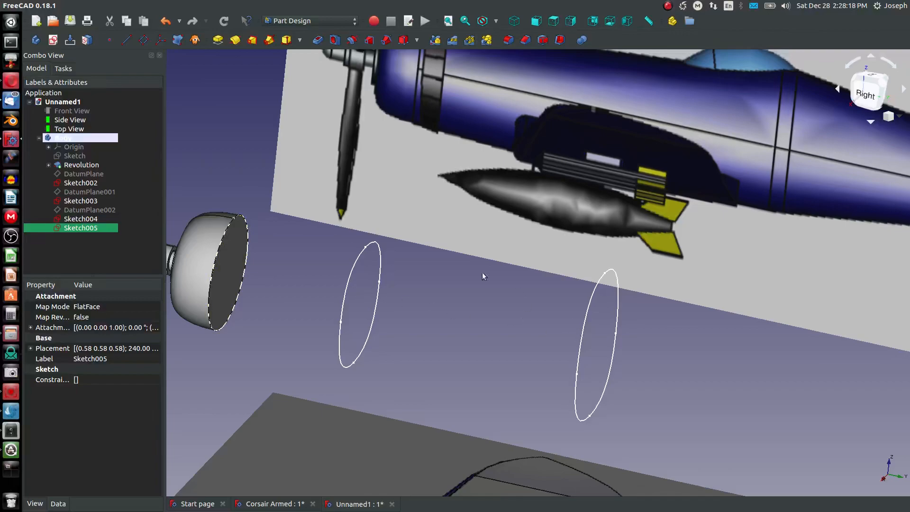
click(252, 40)
scroll(363, 301, down, 2)
middle_drag(360, 365, 338, 276)
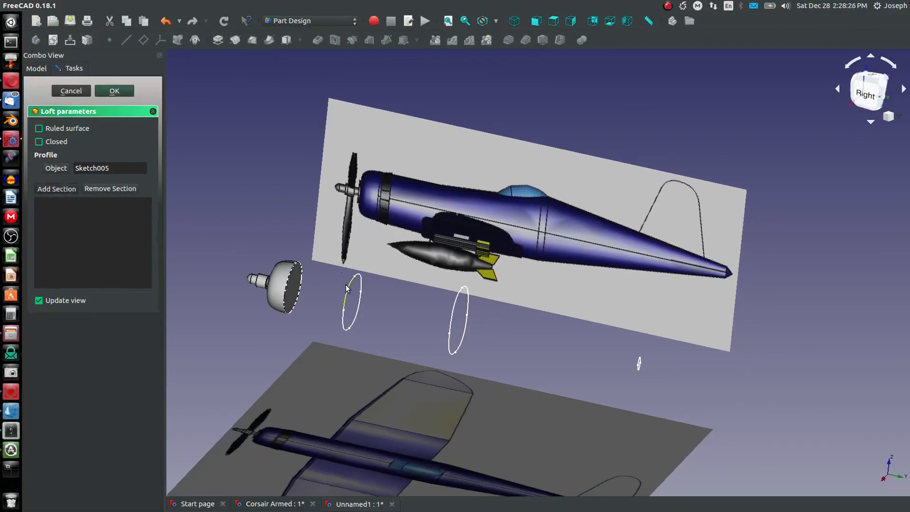
click(346, 289)
click(71, 191)
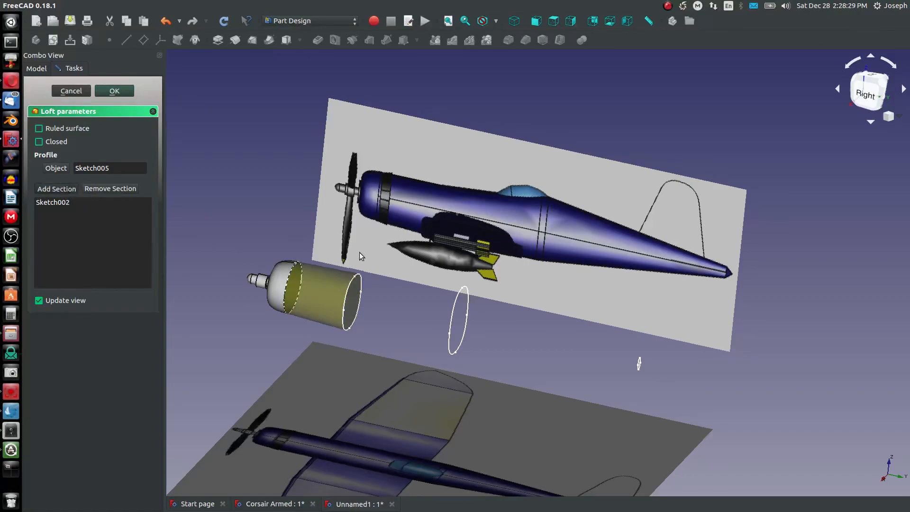
click(459, 294)
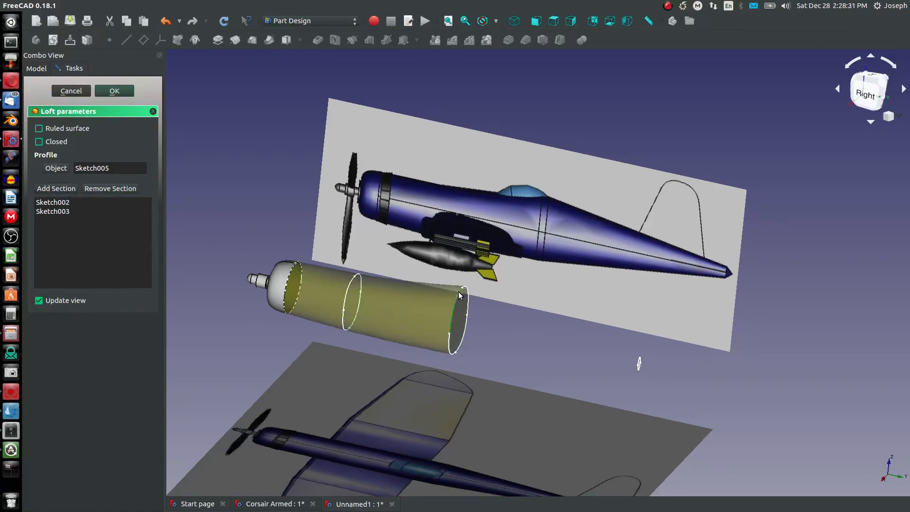
Try adding the small tail cross-section Sketch004 to the loft and making the loft a ruled surface.
click(572, 23)
middle_drag(581, 226, 564, 260)
middle_drag(601, 386, 537, 403)
scroll(554, 418, up, 2)
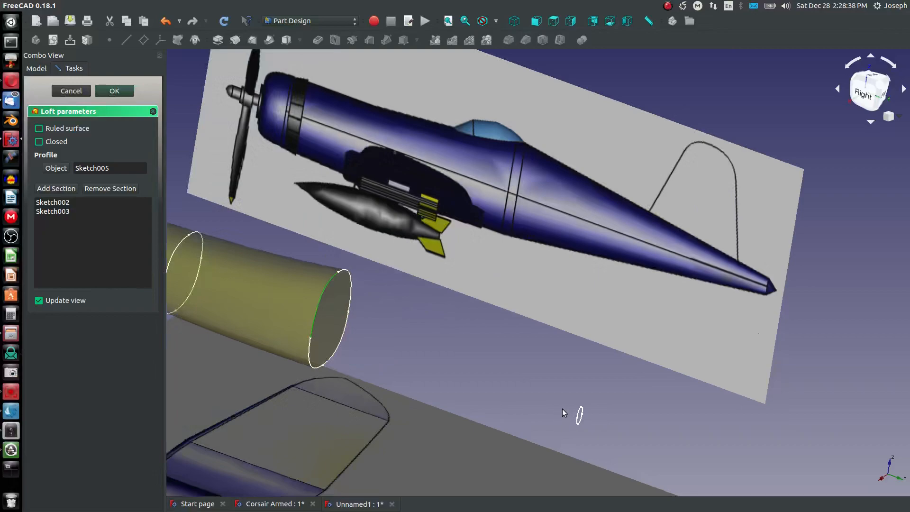
scroll(585, 417, up, 3)
click(52, 188)
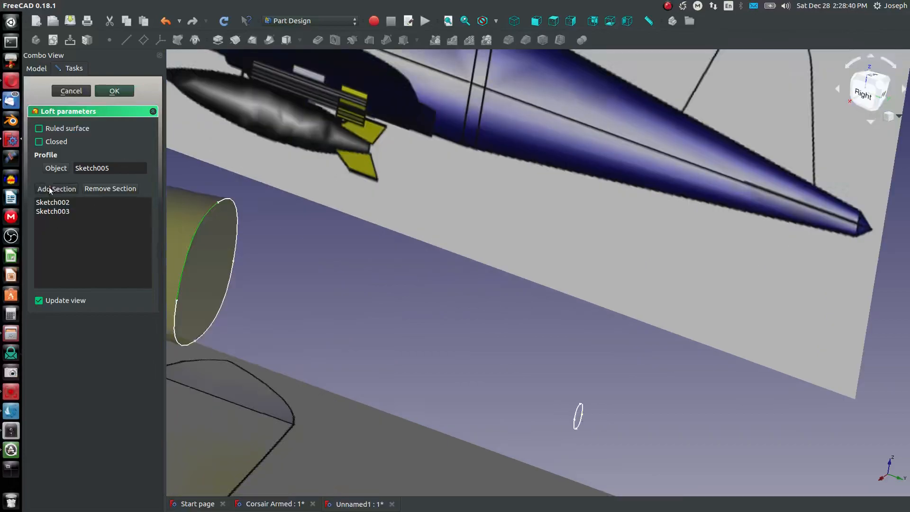
scroll(572, 414, up, 3)
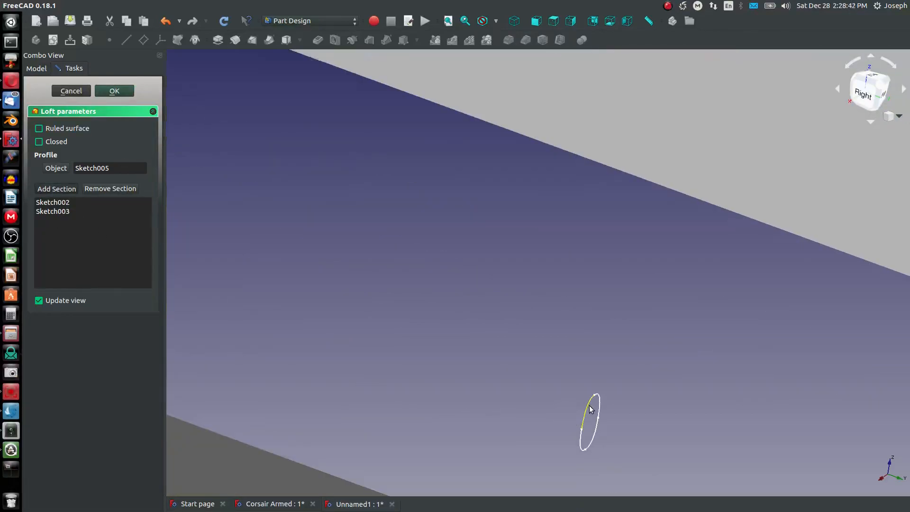
click(585, 409)
scroll(578, 407, down, 5)
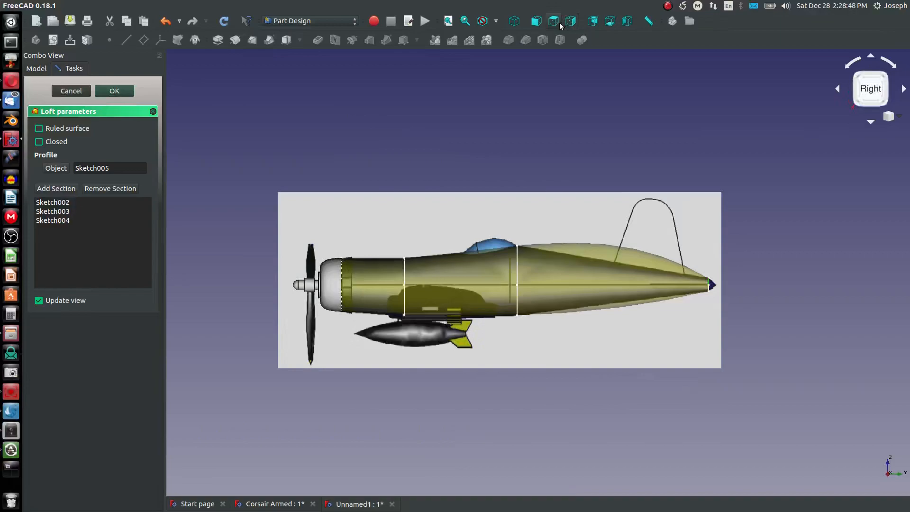
click(39, 129)
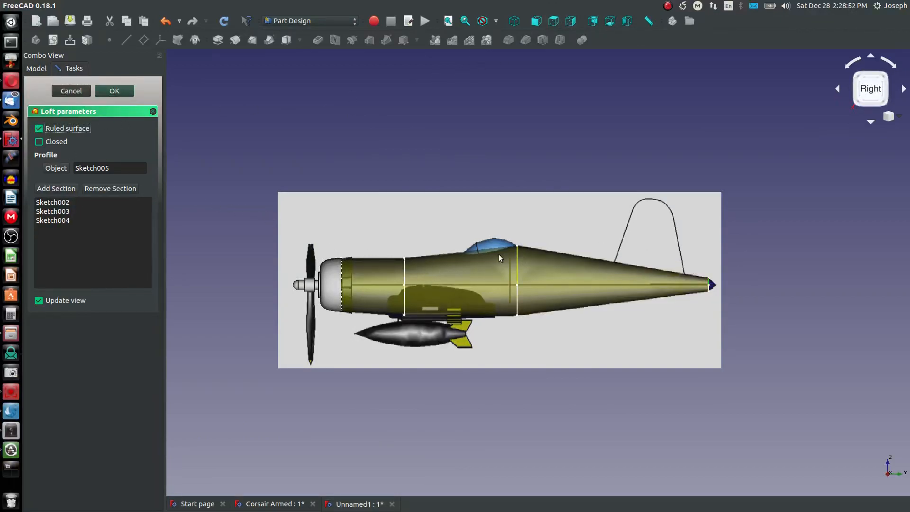
Remove Sketch004 from the loft sections, turn off the ruled surface, and finish the front fuselage loft.
click(43, 220)
right_click(50, 220)
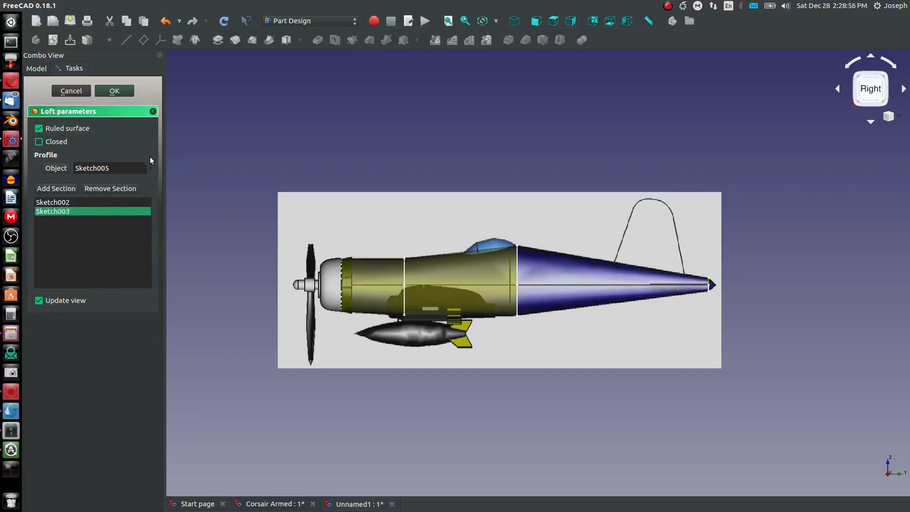
click(39, 130)
click(291, 181)
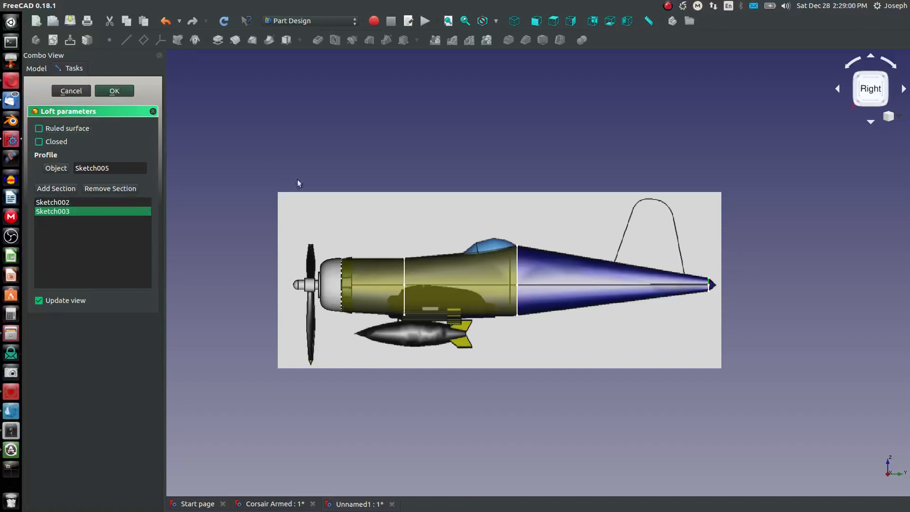
click(116, 91)
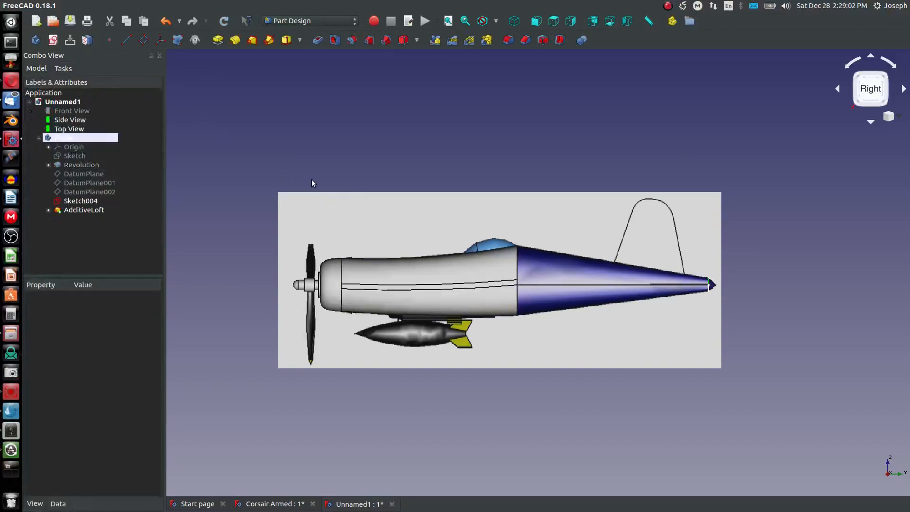
Create a second additive loft from Sketch003 at the front fuselage's rear end to the tail cross-section Sketch004.
middle_drag(507, 277, 488, 299)
scroll(589, 294, up, 4)
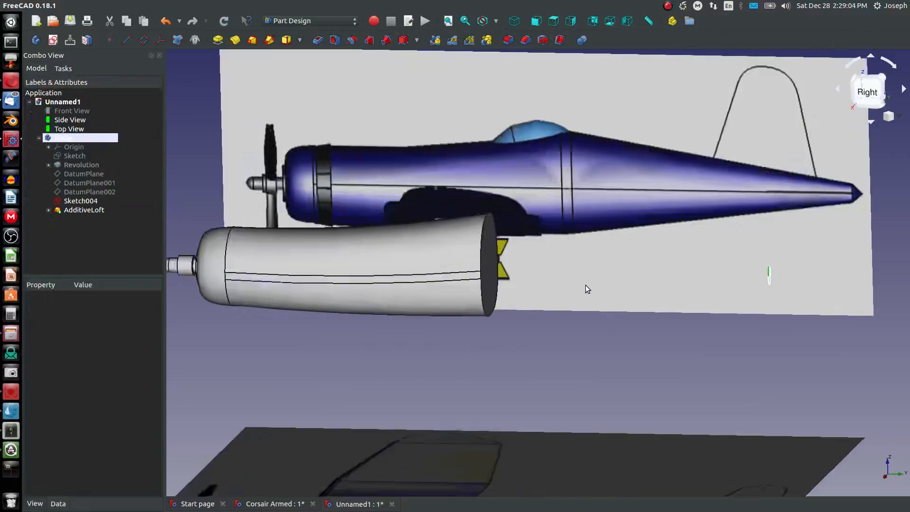
scroll(379, 271, down, 4)
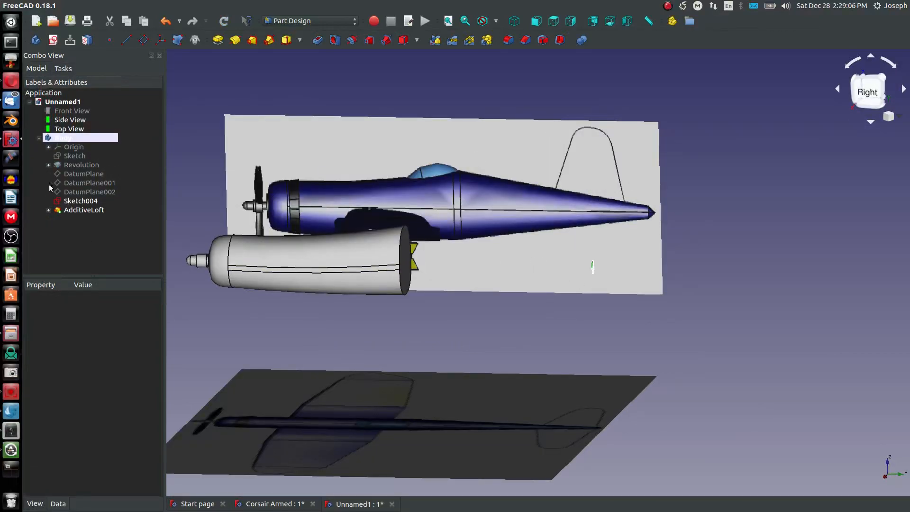
click(49, 210)
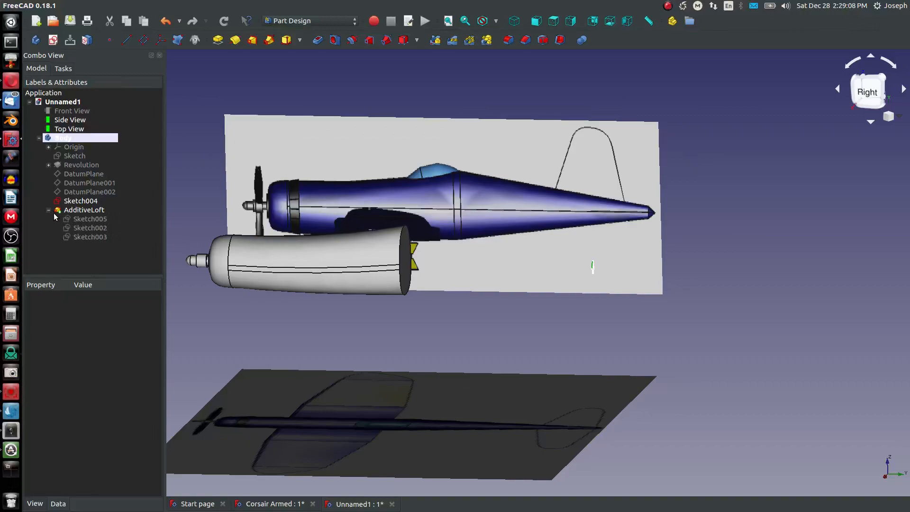
click(89, 236)
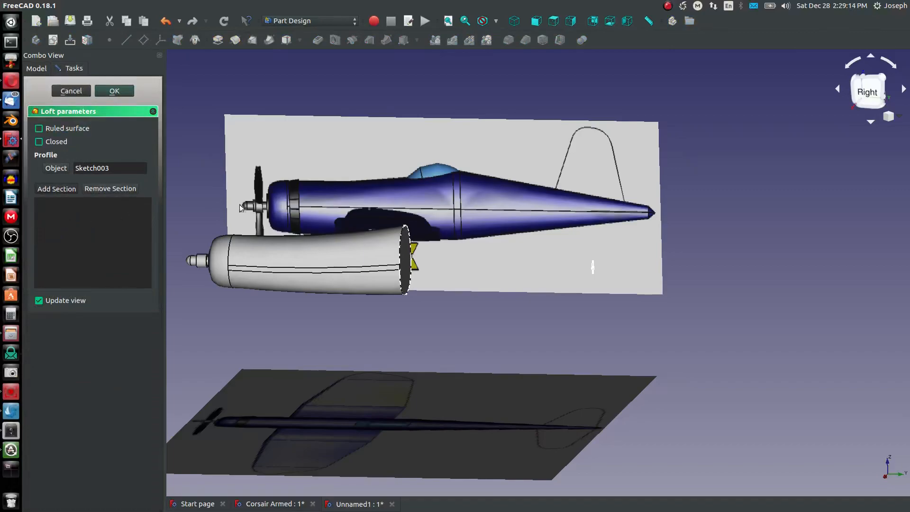
scroll(567, 230, up, 6)
click(574, 230)
scroll(550, 256, down, 5)
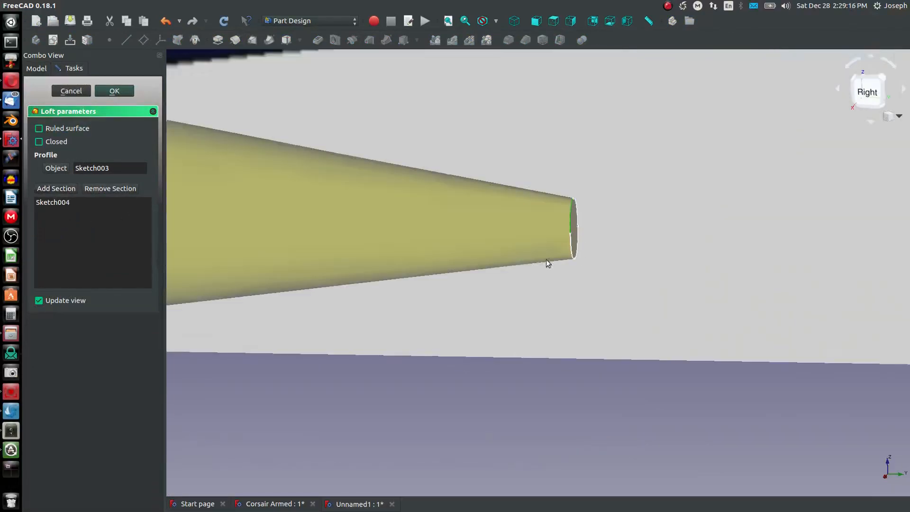
click(115, 92)
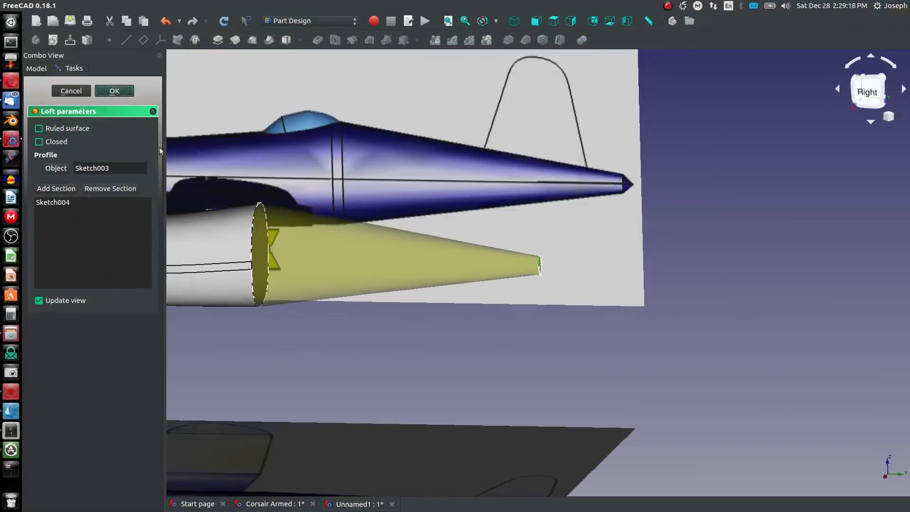
Fillet the edge where the front fuselage loft meets the tail loft with a 10 mm radius.
click(249, 238)
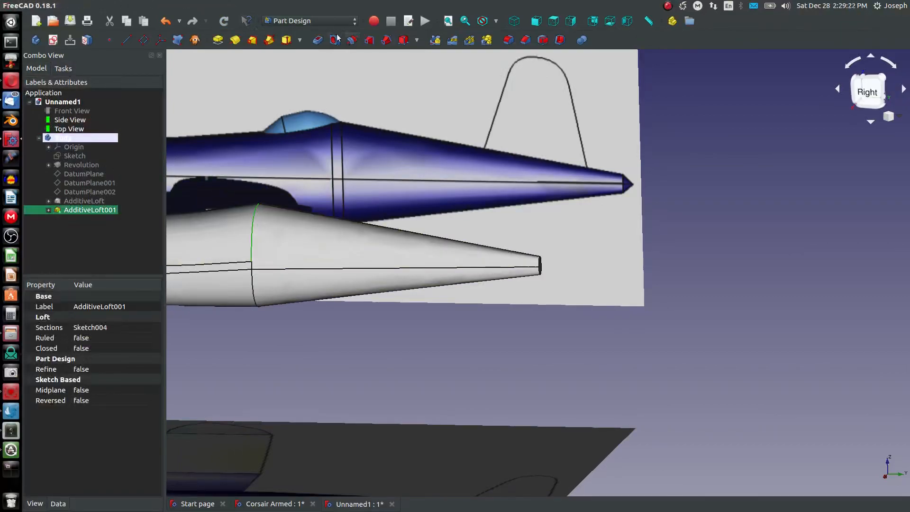
click(507, 41)
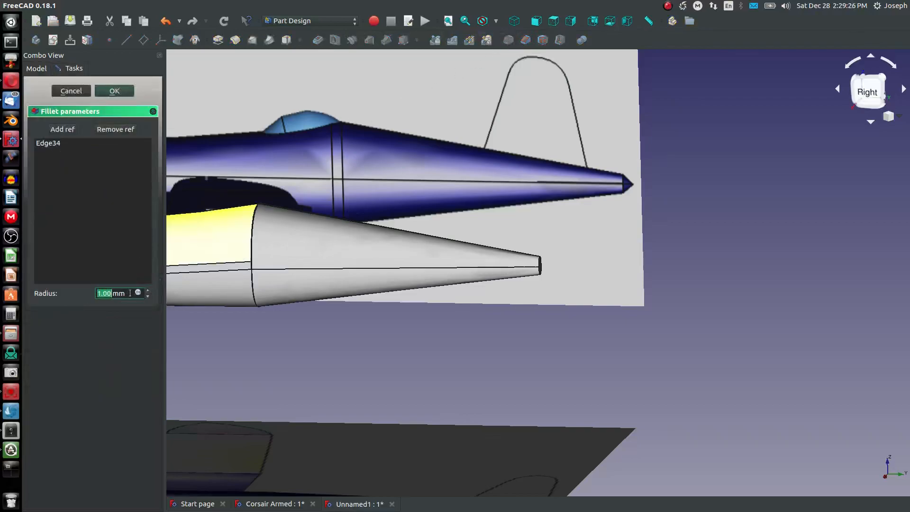
text(10)
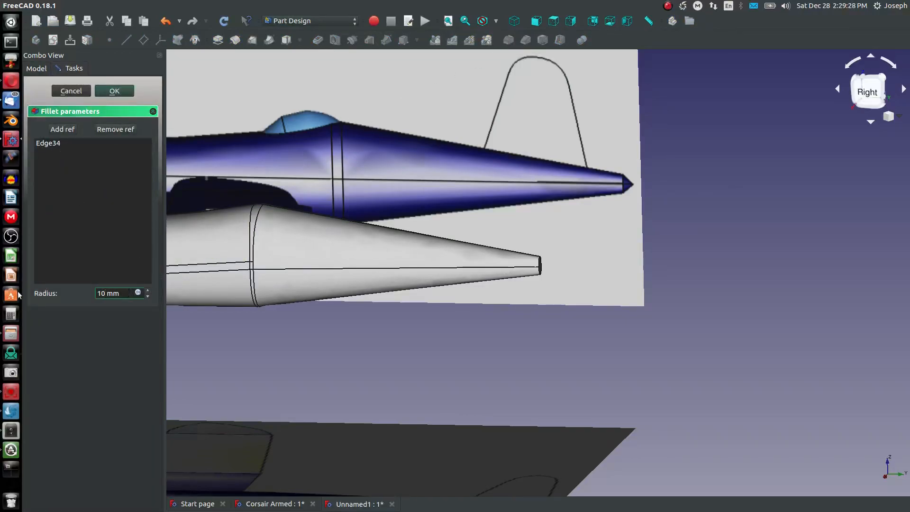
click(106, 90)
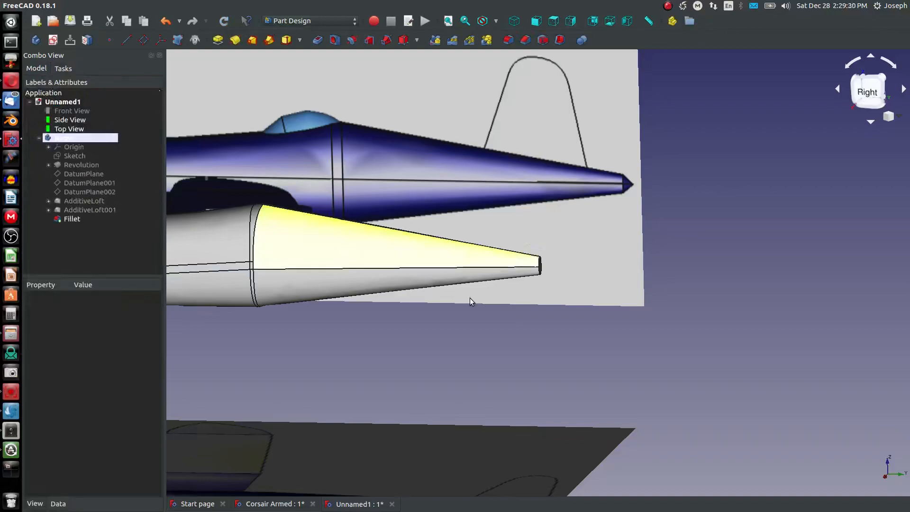
Compare the fuselage's outline with the side and top reference images.
scroll(463, 297, down, 5)
scroll(432, 294, up, 2)
middle_drag(390, 279, 414, 254)
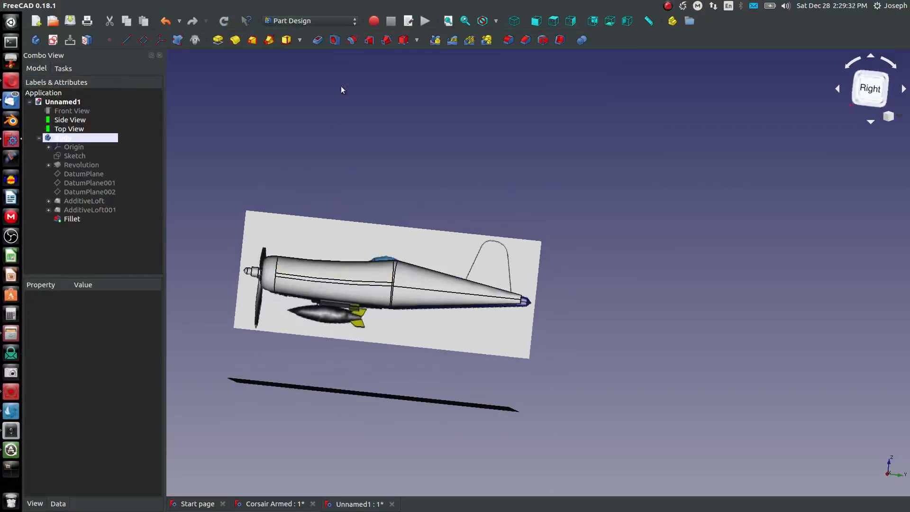
click(571, 21)
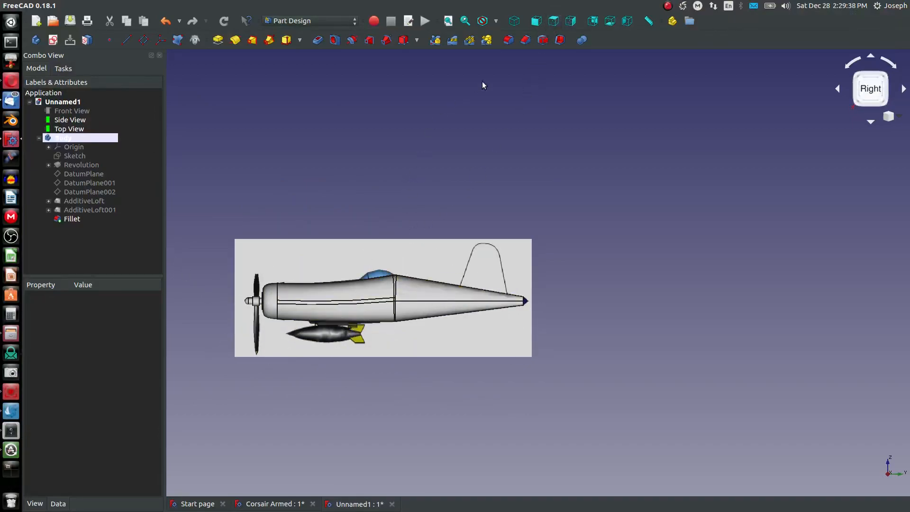
click(557, 21)
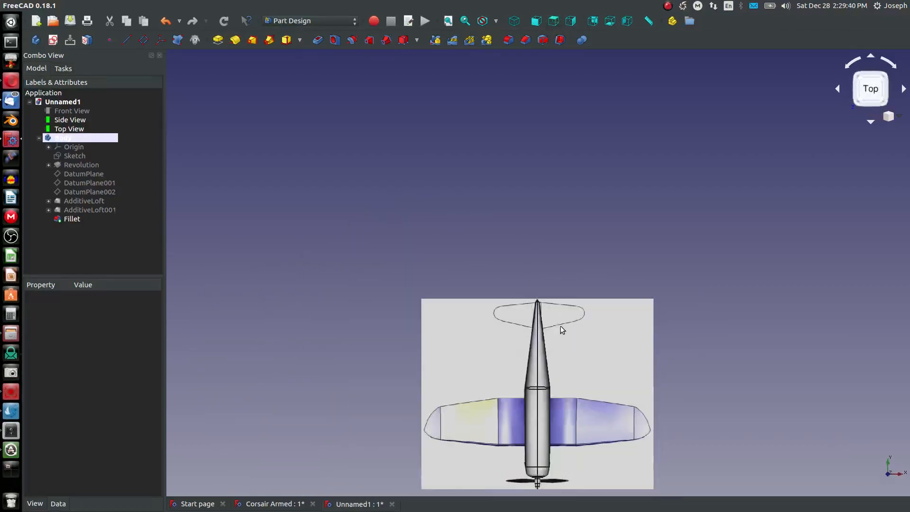
scroll(537, 434, up, 2)
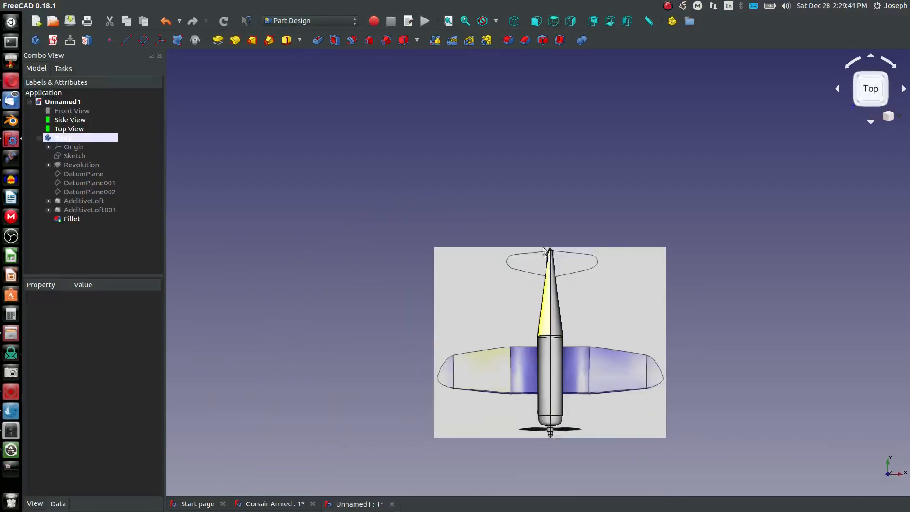
Show the Front View reference image and check the fuselage against it from the front and in isometric view.
click(538, 22)
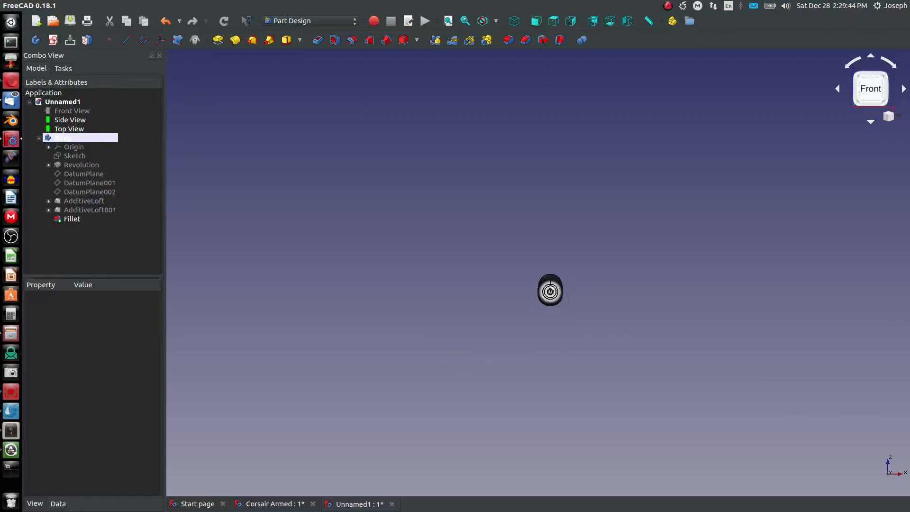
click(67, 110)
key(space)
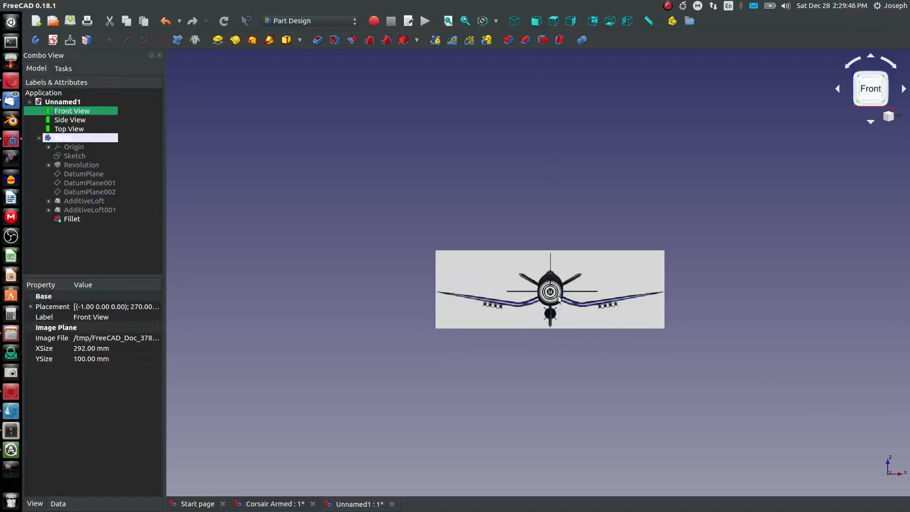
scroll(559, 300, up, 5)
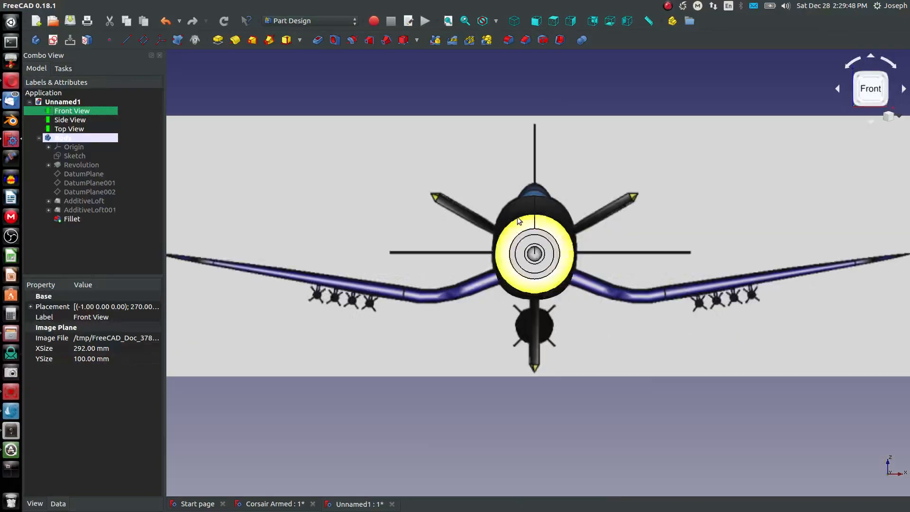
mouse_move(518, 221)
middle_down()
mouse_move(443, 226)
mouse_move(510, 338)
mouse_move(509, 220)
middle_up()
click(515, 21)
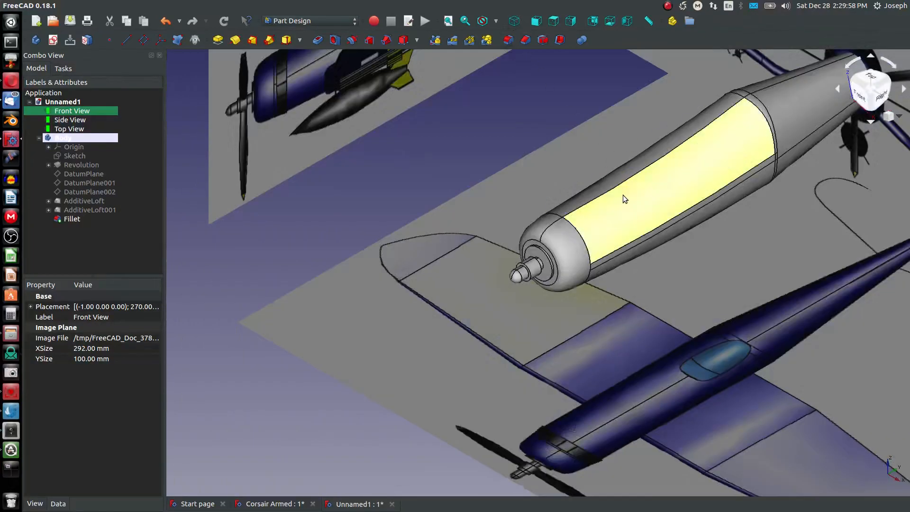
scroll(740, 177, up, 5)
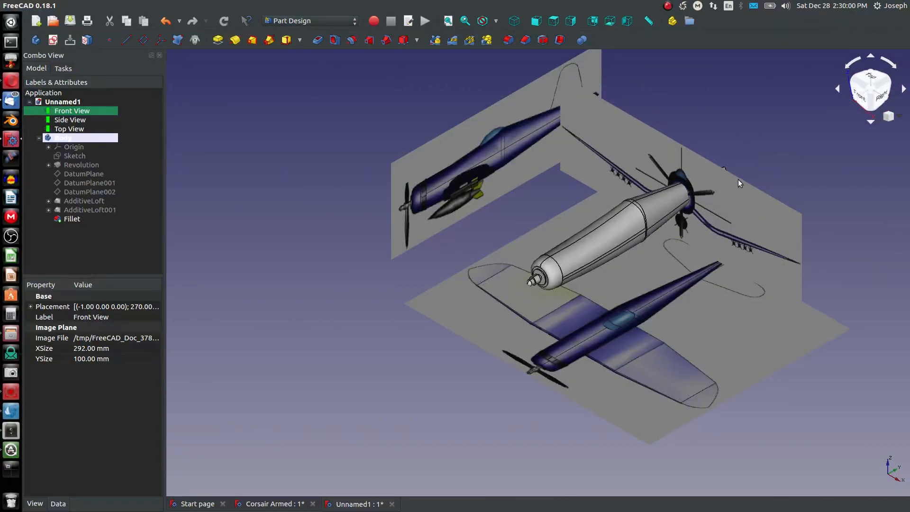